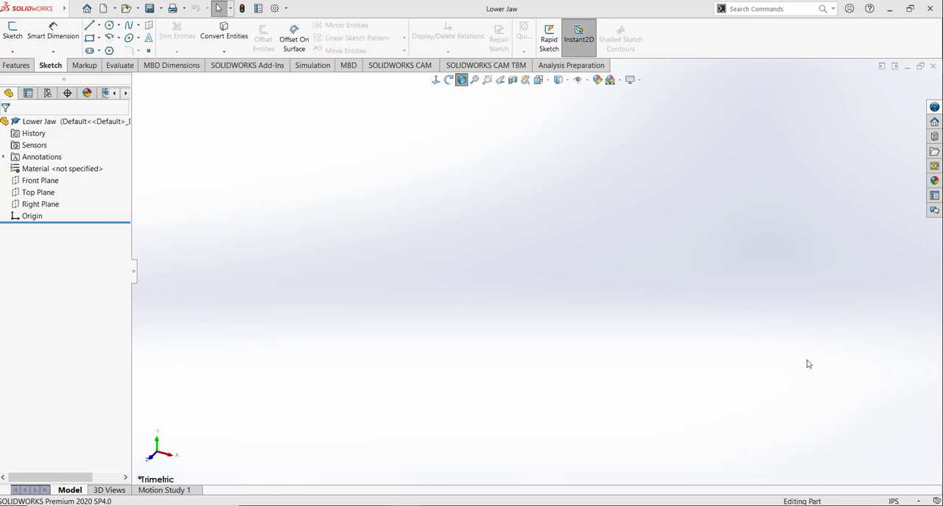
Step: Set the part's units to MMGS (millimeter, gram, second) and open a sketch on the Front Plane
click(901, 502)
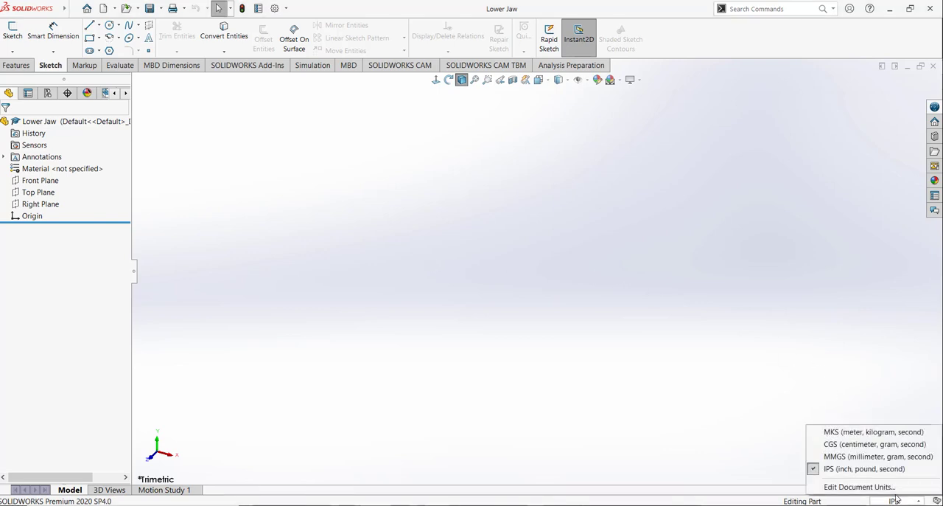
click(847, 457)
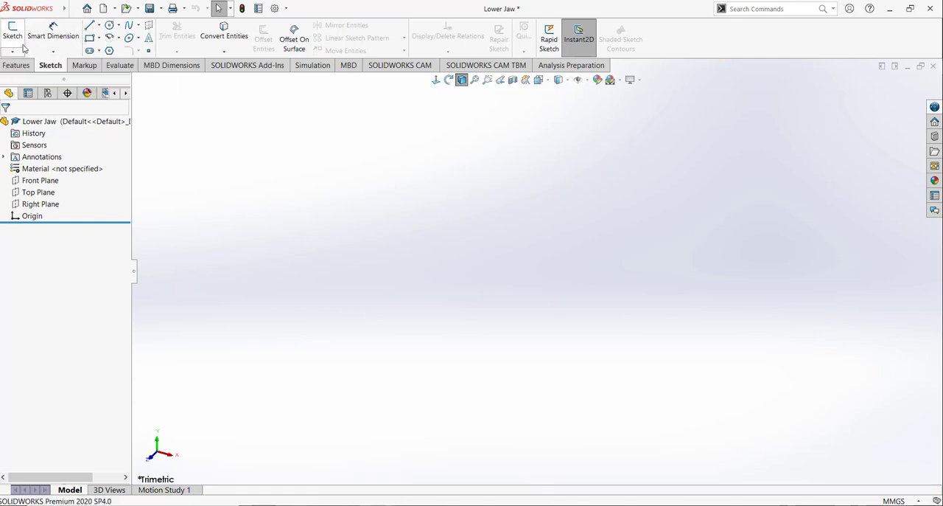
click(19, 42)
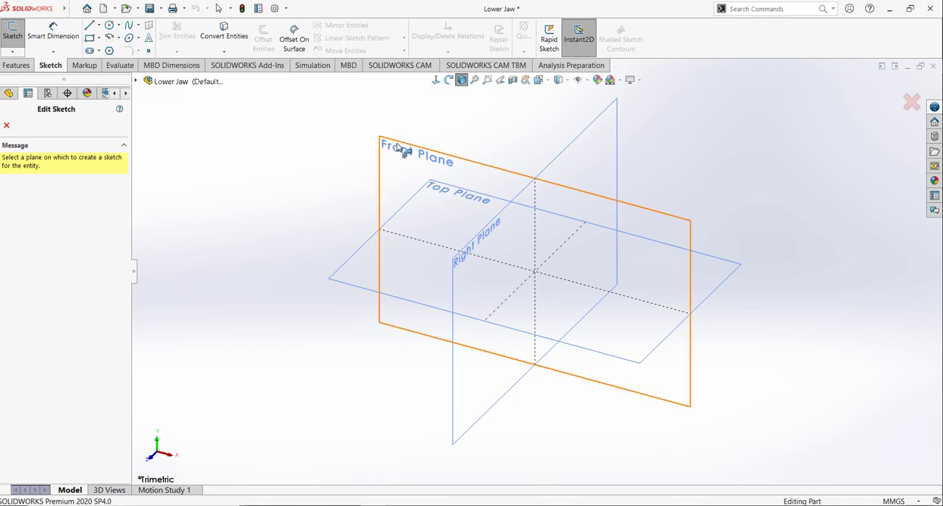
click(379, 159)
Step: Sketch two concentric circles centred on the origin, with radii of about 44 mm and 24 mm
click(108, 27)
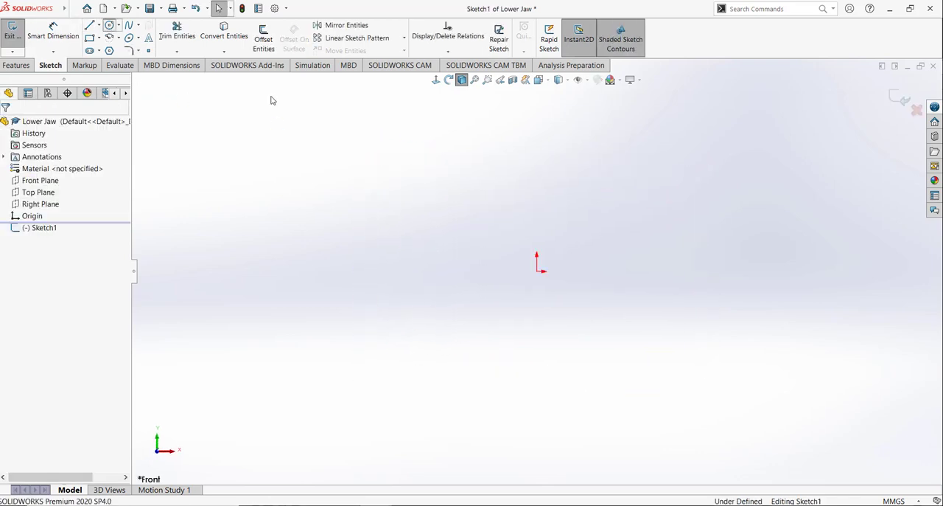
click(538, 271)
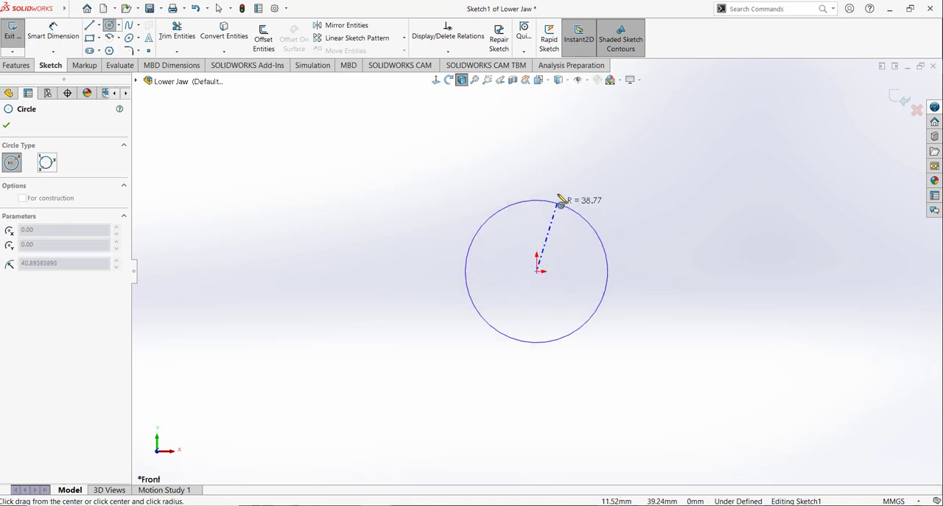
click(566, 195)
click(537, 272)
click(554, 231)
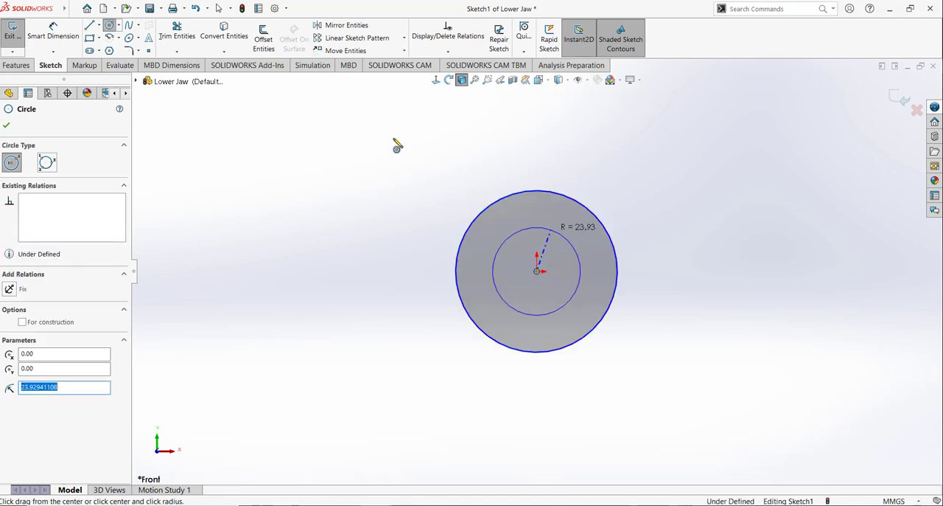
Step: Dimension the outer circle's diameter as 56 mm and the inner circle's diameter as 50 mm
click(65, 42)
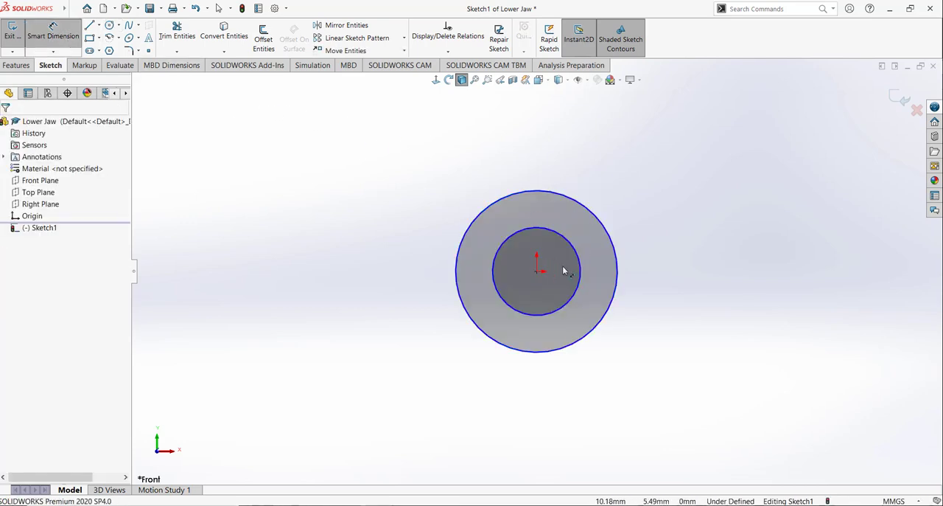
click(461, 248)
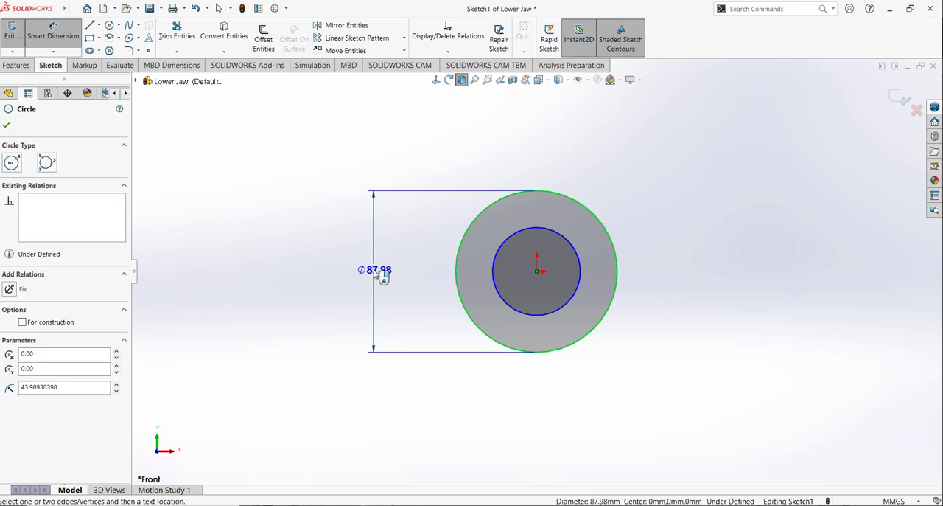
click(382, 274)
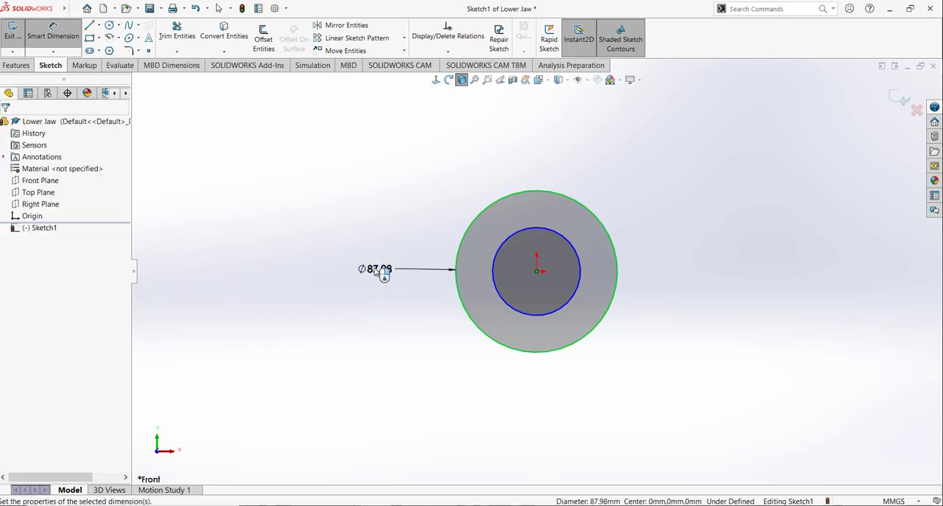
text(56)
key(Return)
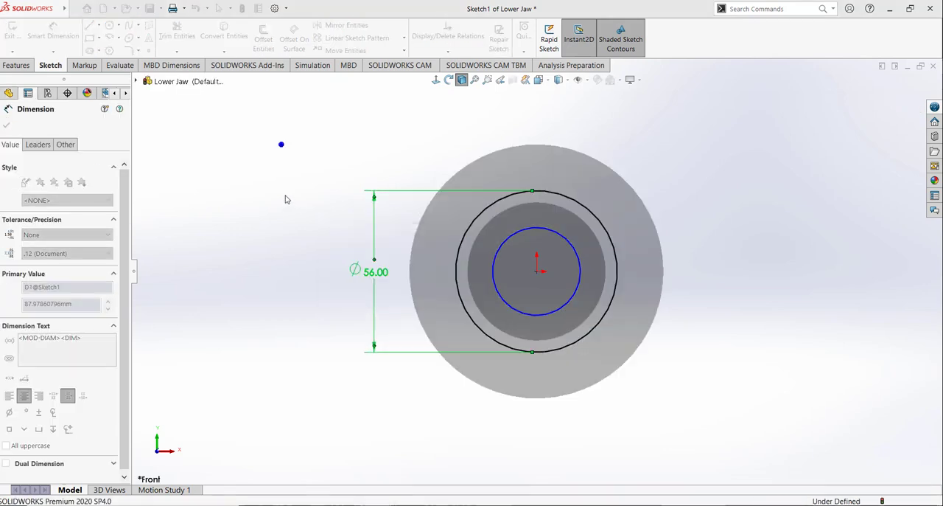
click(494, 284)
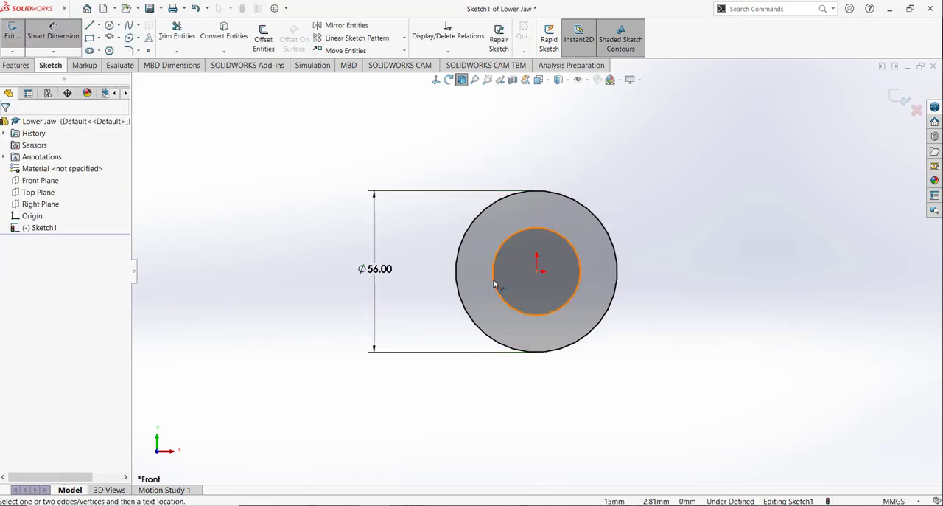
click(433, 275)
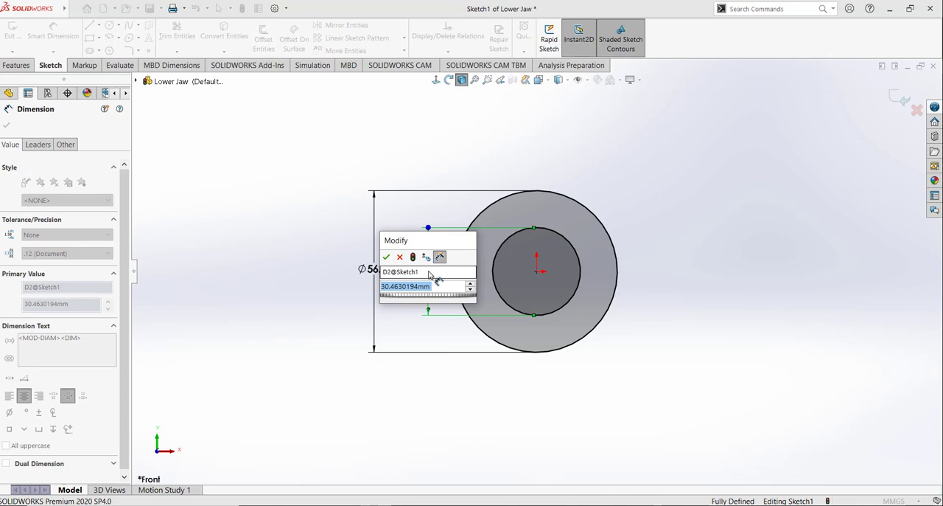
text(50)
key(Return)
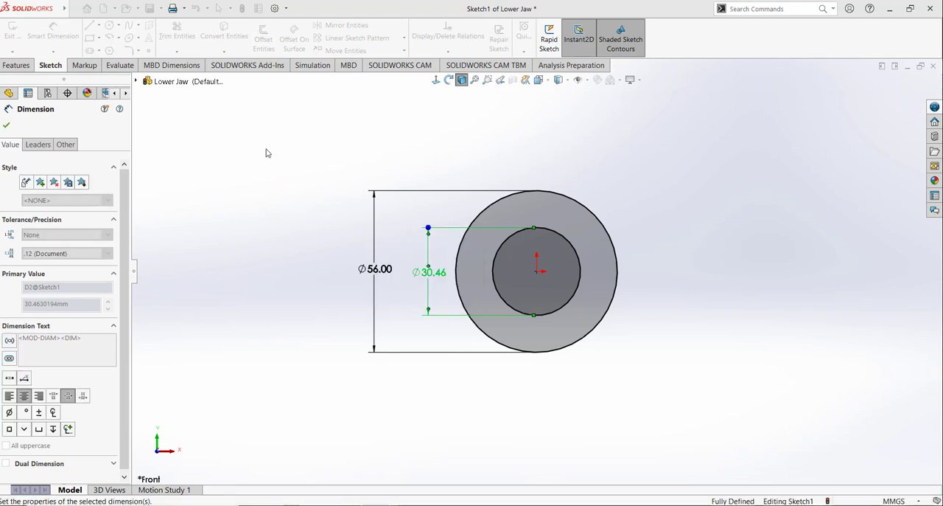
key(Escape)
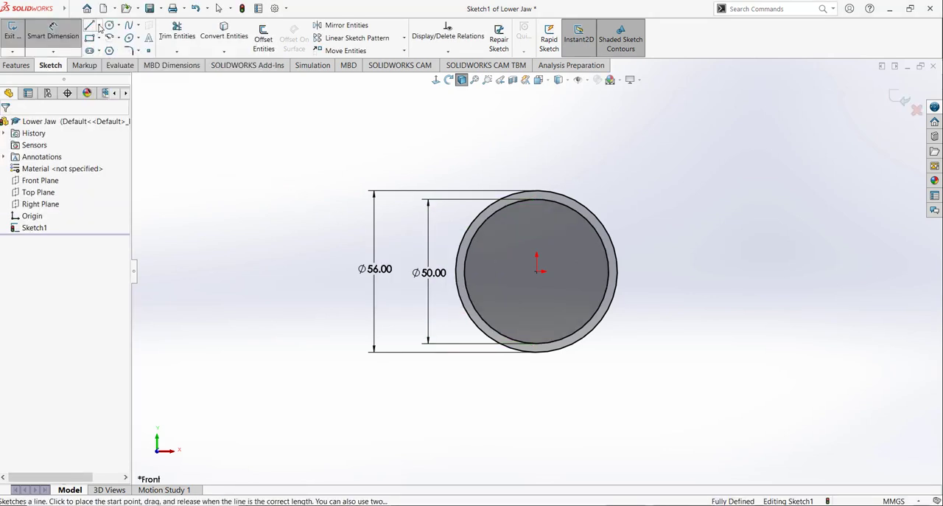
Step: Sketch a vertical centerline about 38 mm long from the origin down past both circles
click(98, 26)
click(114, 52)
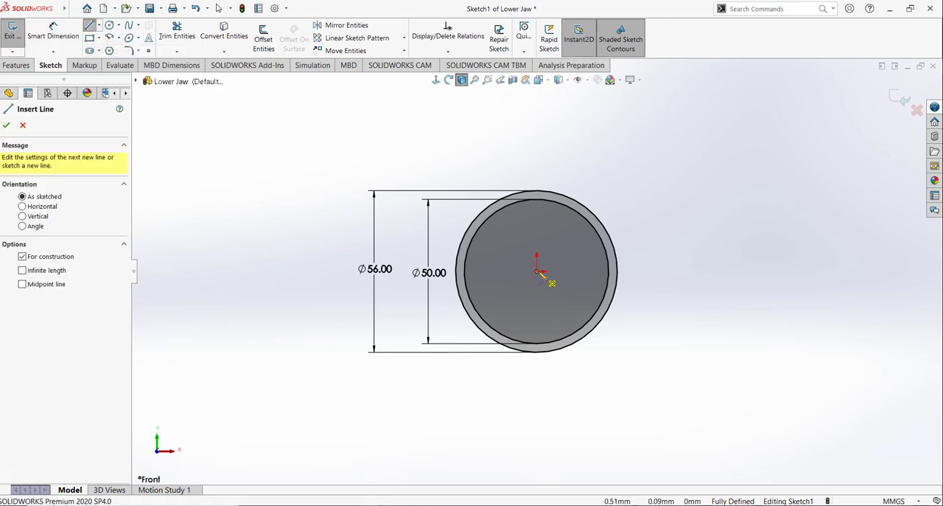
click(537, 271)
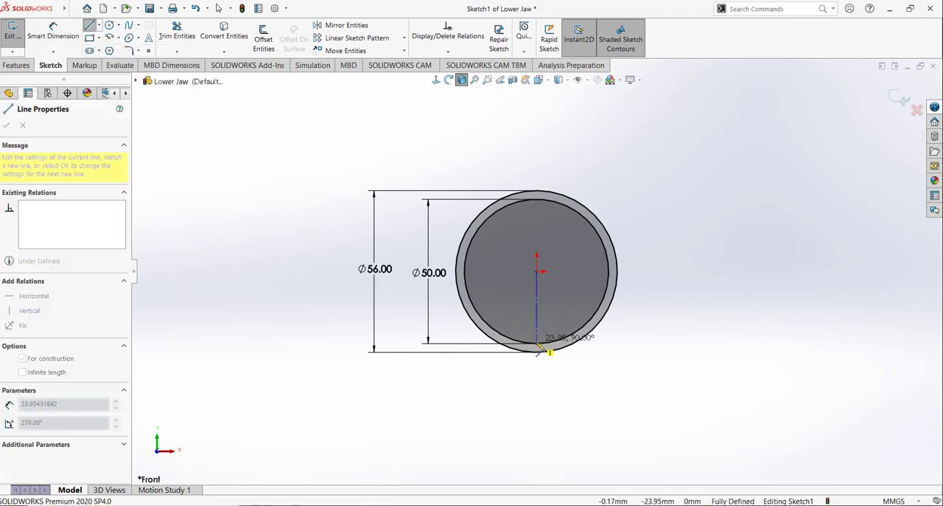
click(536, 380)
right_click(598, 368)
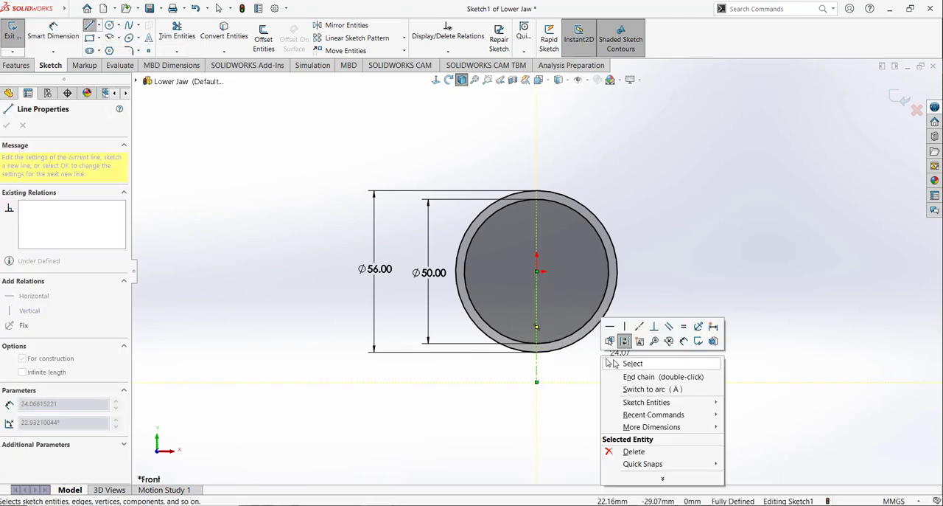
click(627, 361)
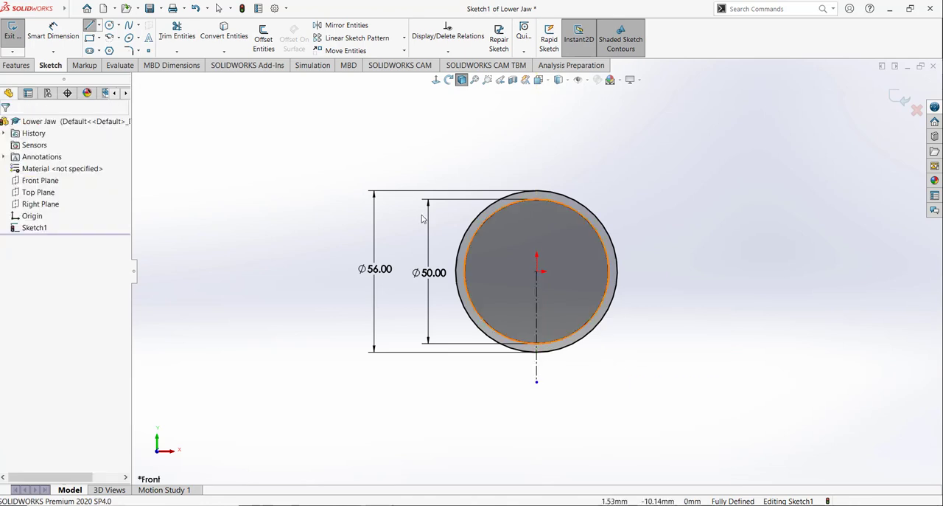
Step: Sketch connected lines from the origin: about 37 mm horizontally rightward, about 5 mm down, and about 19 mm back into the inner circle
click(90, 28)
click(537, 272)
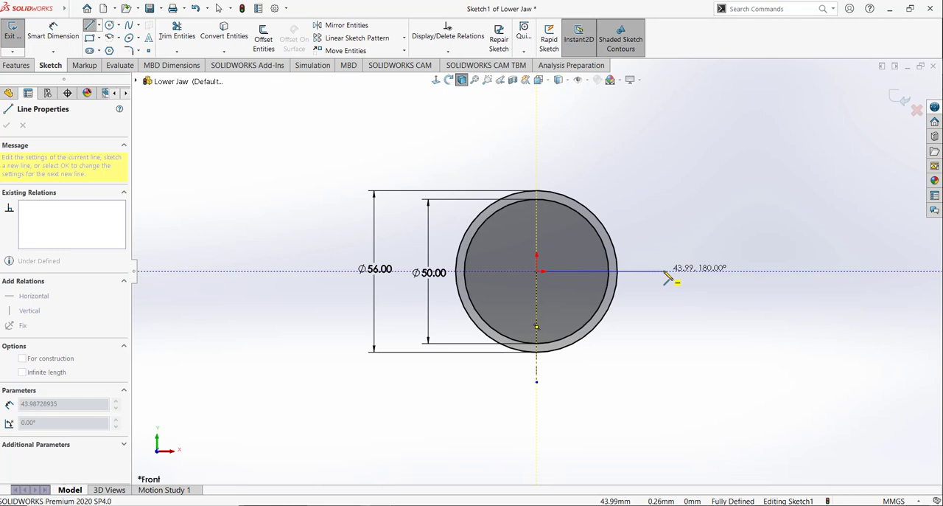
click(644, 271)
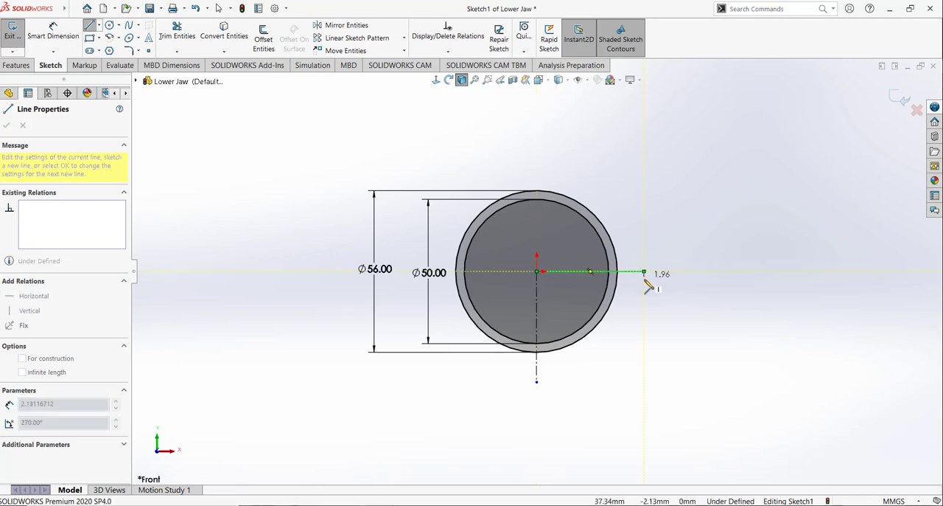
click(645, 284)
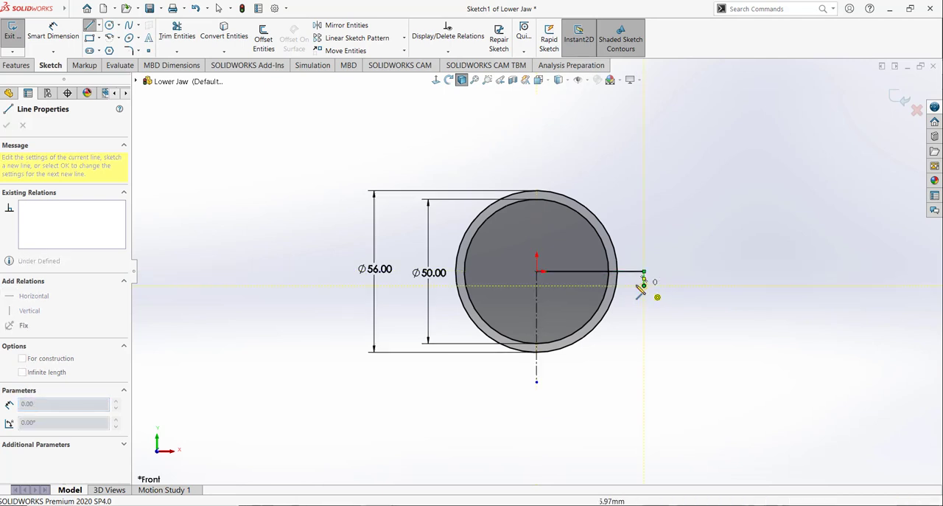
click(590, 285)
right_click(641, 205)
click(658, 213)
Step: Trim the outer circle's arc between the two horizontal lines and the lower line's portions inside the outer circle
scroll(632, 253, down, 2)
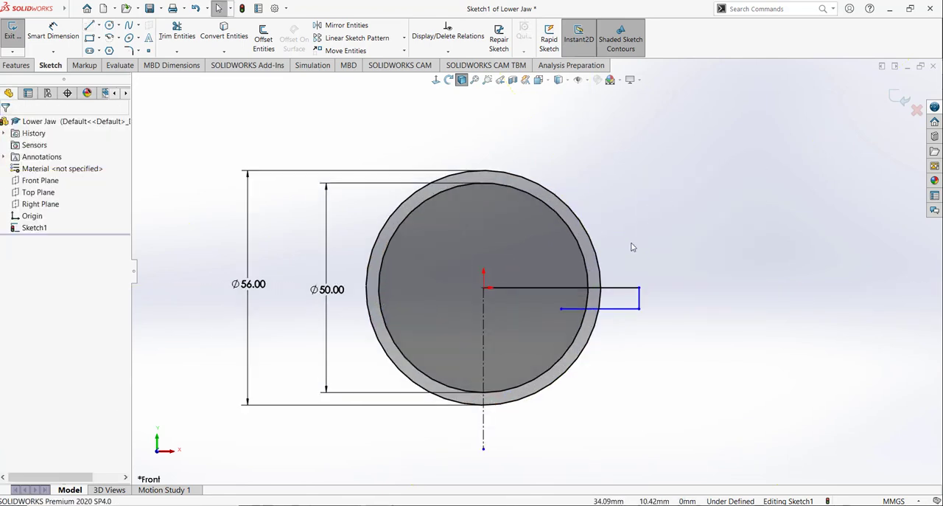
click(184, 39)
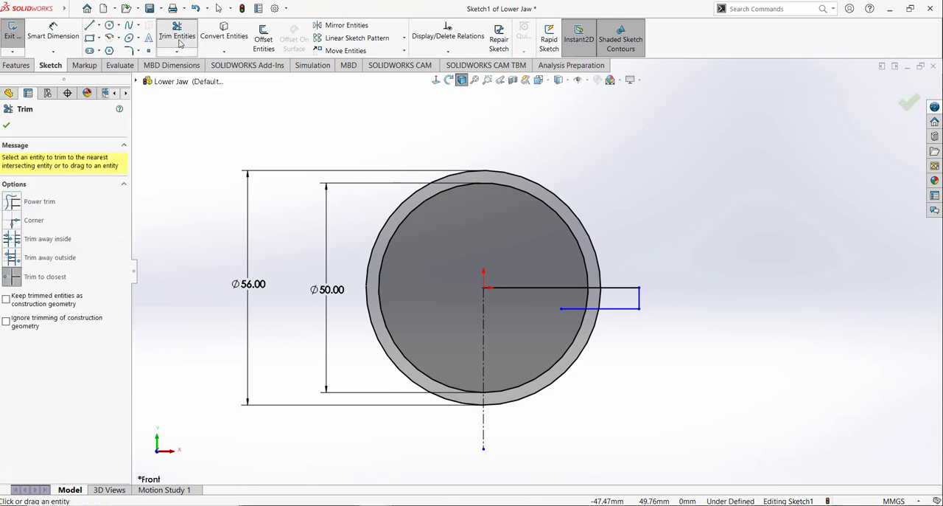
click(601, 299)
click(594, 308)
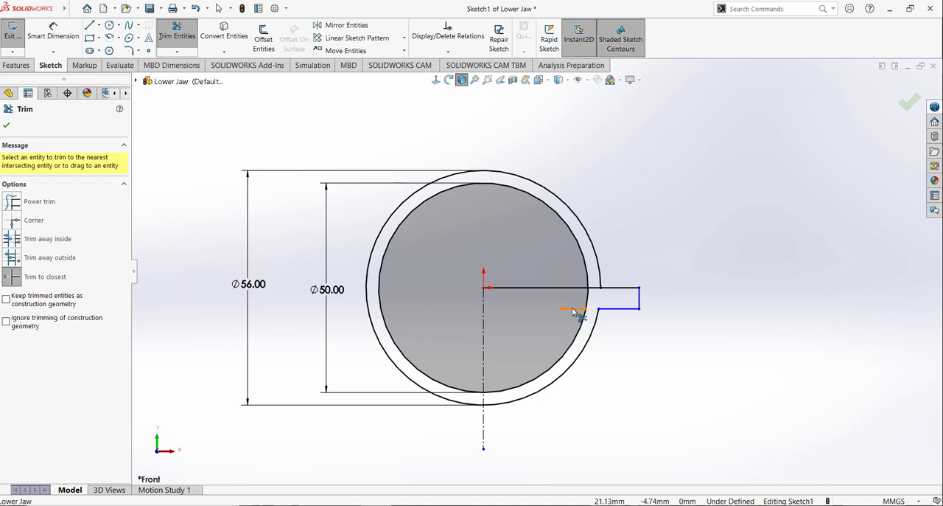
click(574, 309)
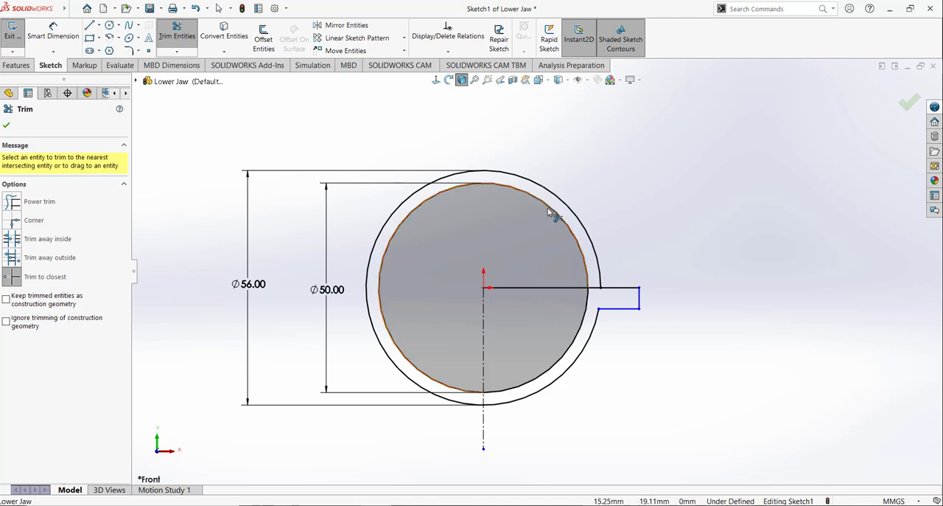
click(7, 126)
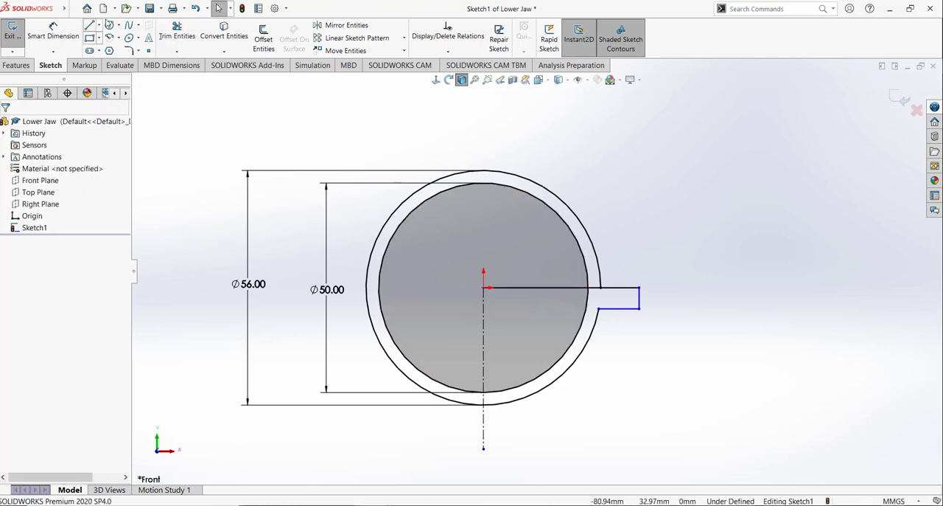
Step: Sketch a 3 mm vertical line along the centerline joining the lowest points of the inner and outer circles
key(l)
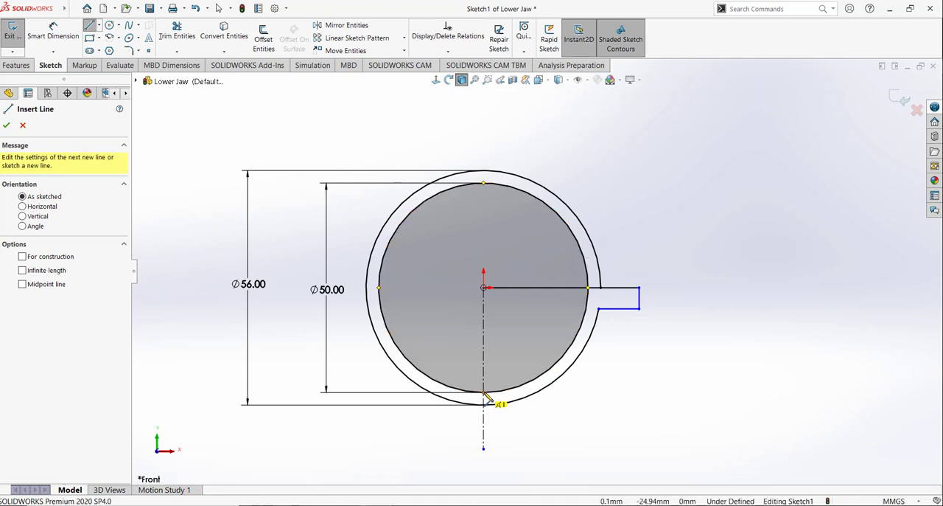
click(485, 403)
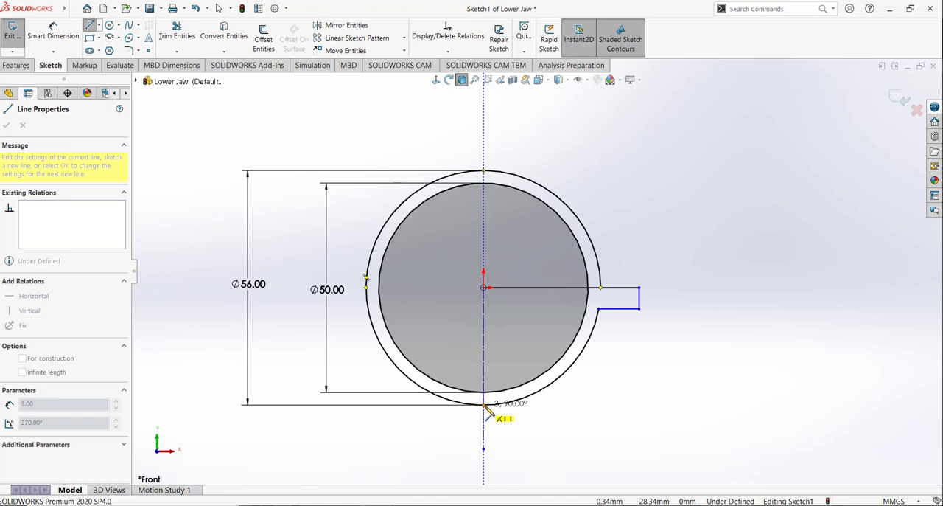
click(484, 404)
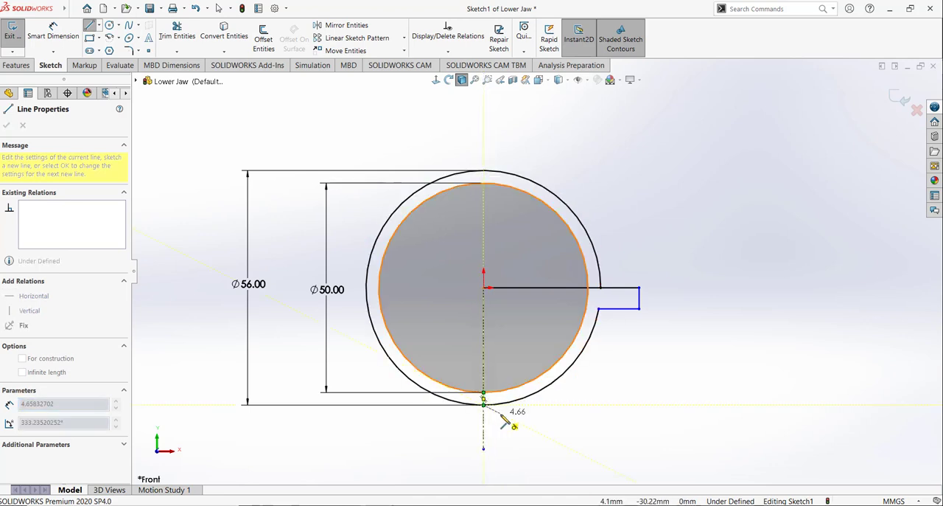
right_click(502, 417)
click(516, 409)
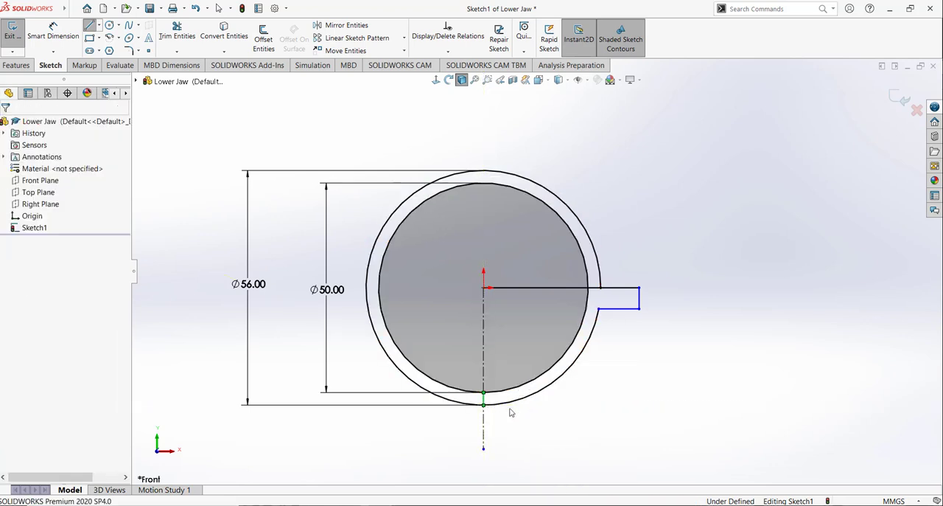
Step: Trim both circles down to their lower-right arcs and remove the horizontal line inside the inner circle, leaving a closed half-bowl profile
click(177, 36)
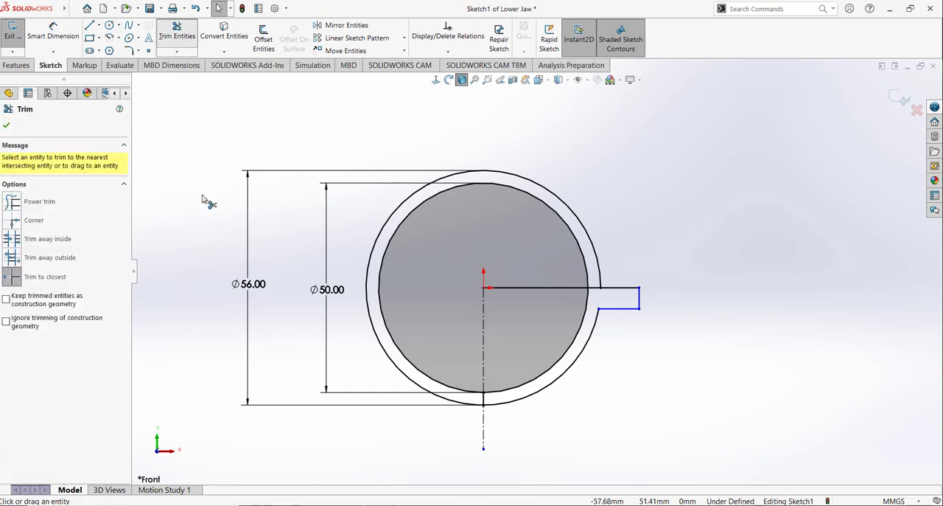
click(572, 211)
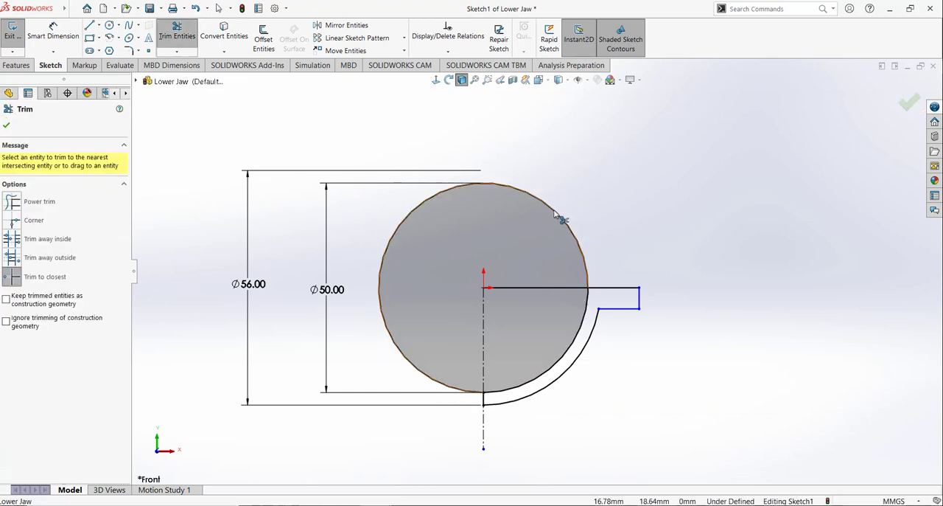
click(556, 214)
click(531, 288)
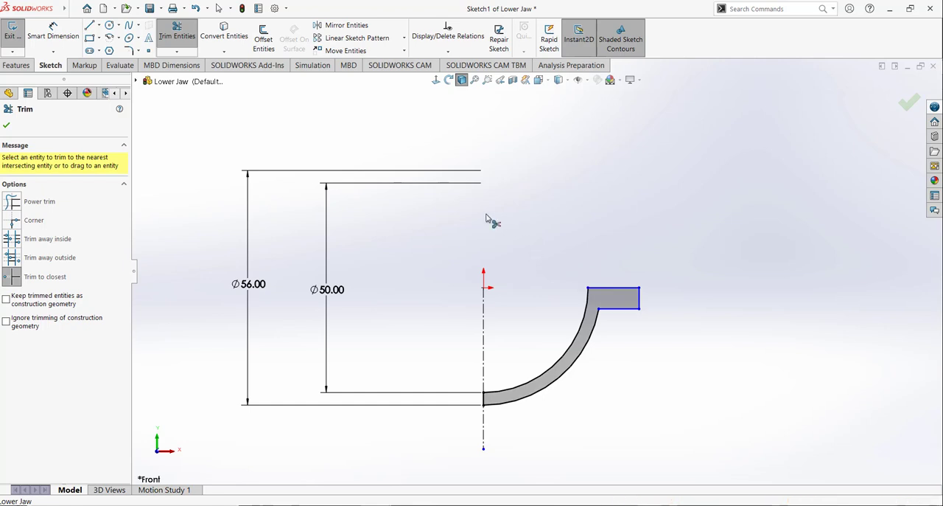
click(7, 125)
Step: Dimension the rim's outer vertical edge from the centerline and set the distance to 62/2 (31 mm)
click(54, 32)
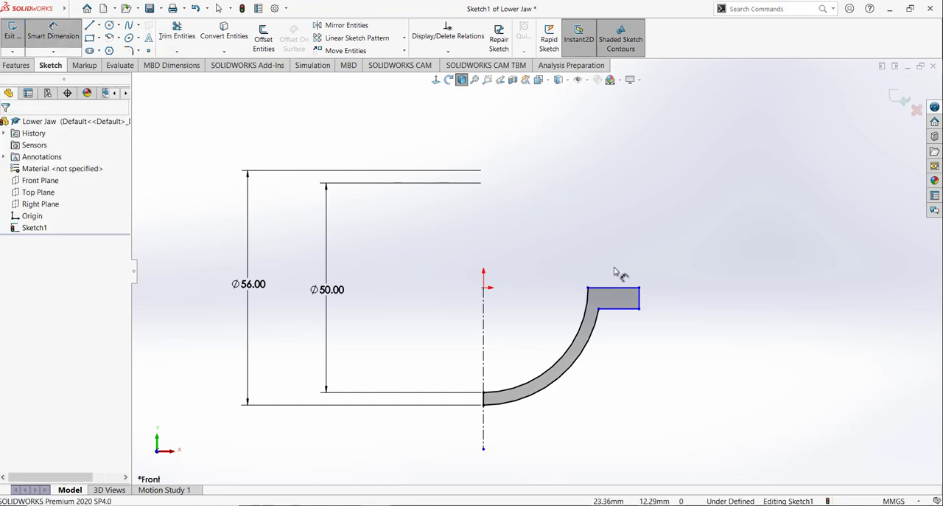
click(639, 298)
click(484, 302)
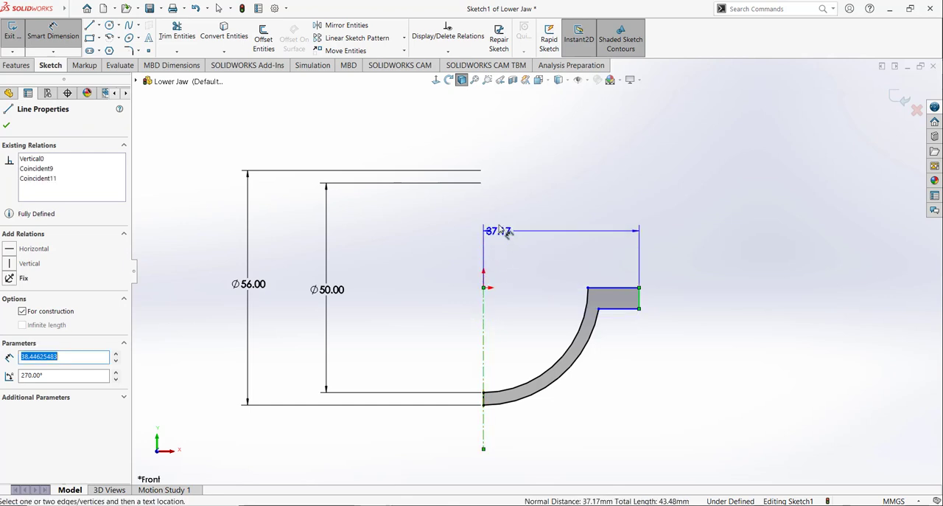
click(539, 174)
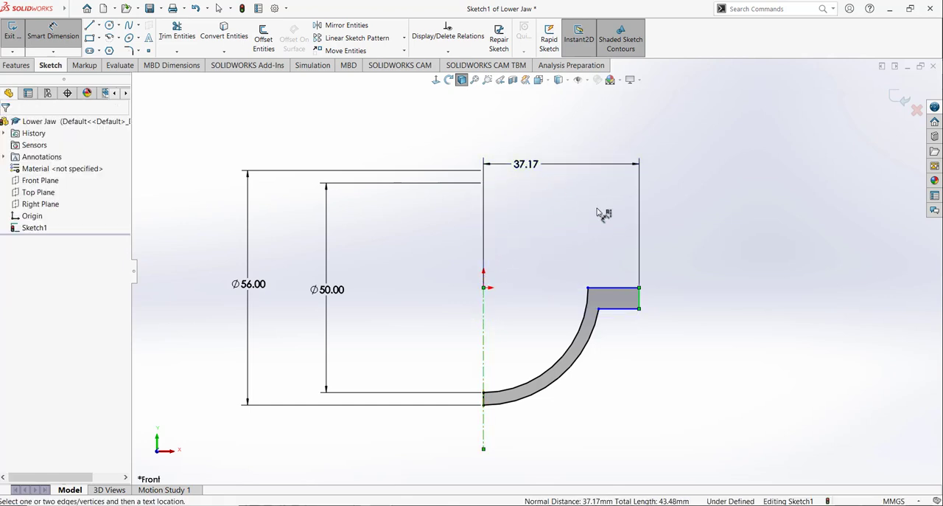
text(62/2)
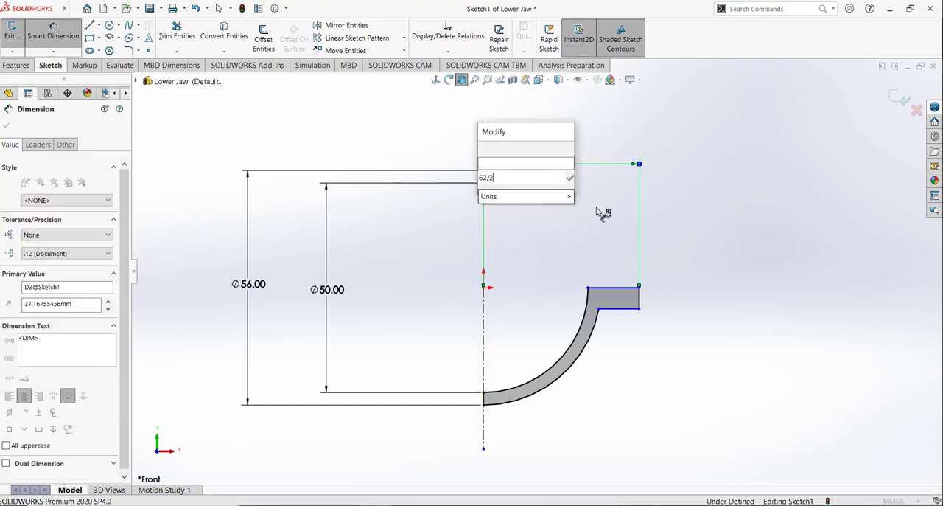
key(Return)
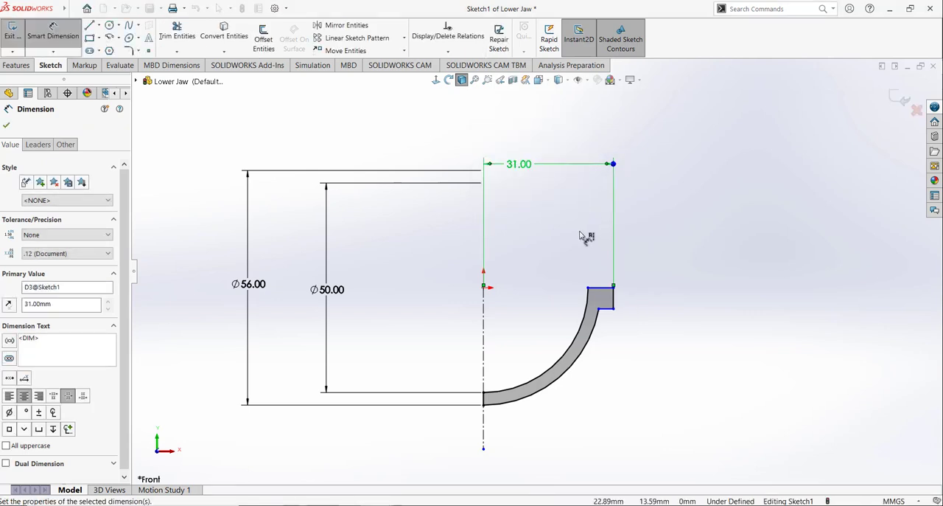
Step: Dimension the rim's outer vertical edge and set its thickness to 3 mm
click(626, 300)
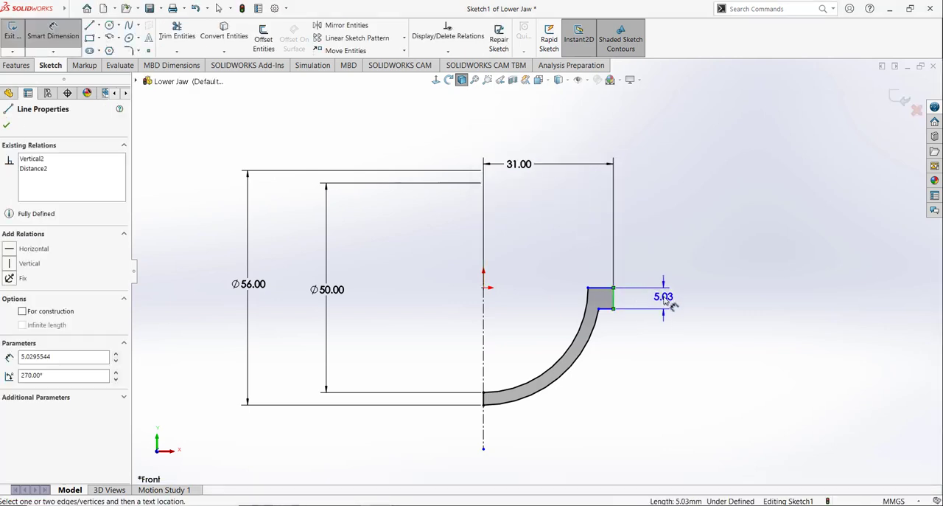
click(663, 297)
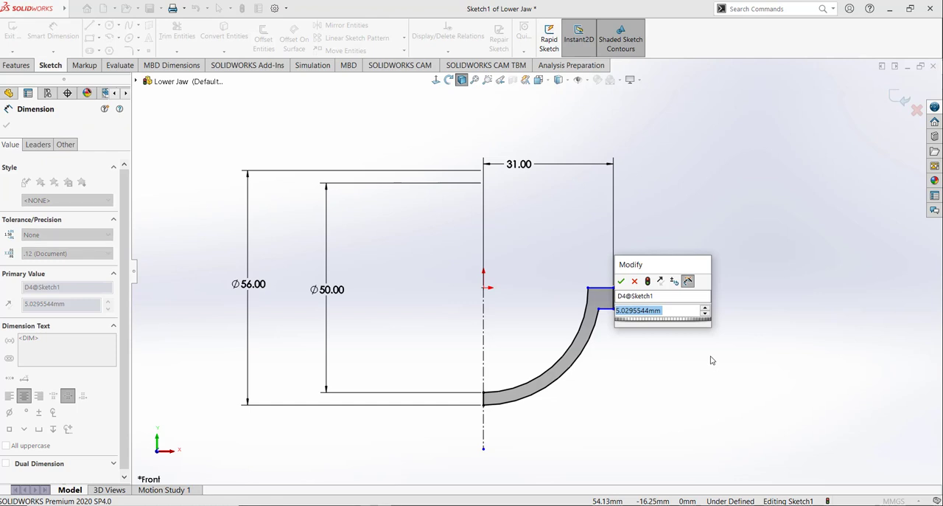
text(5)
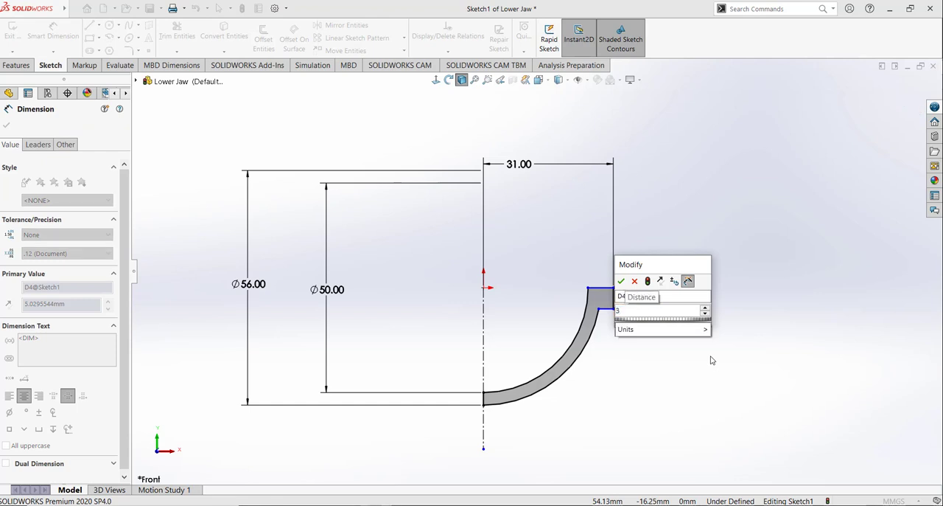
key(Return)
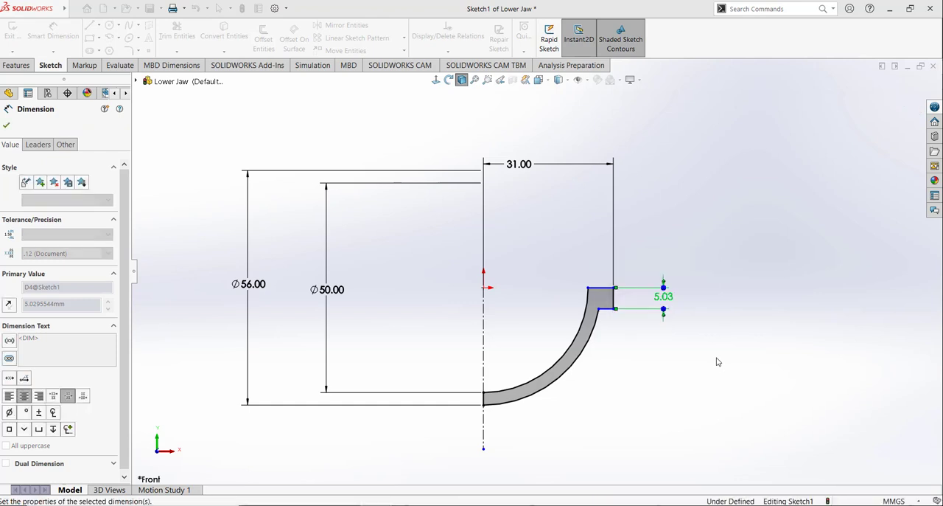
click(639, 326)
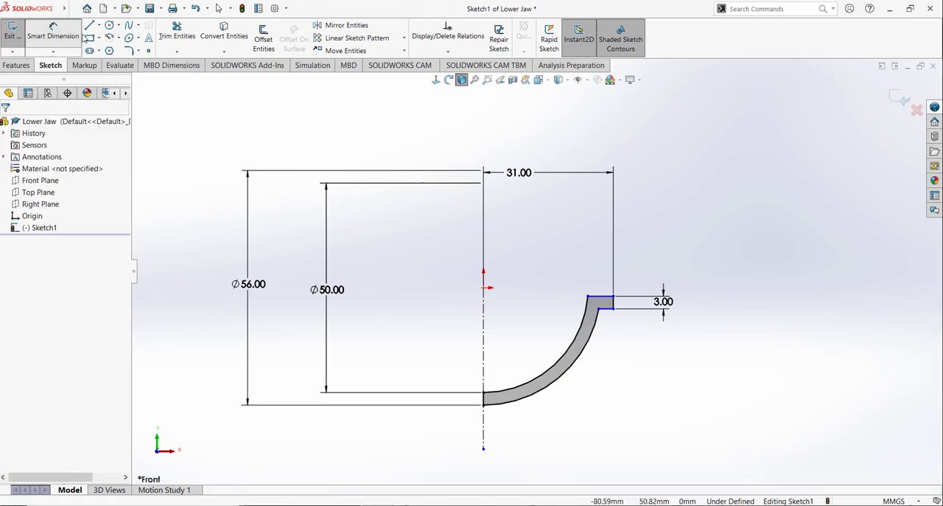
Step: Add a horizontal relation between the rim's upper inner corner and the origin
click(448, 52)
click(442, 76)
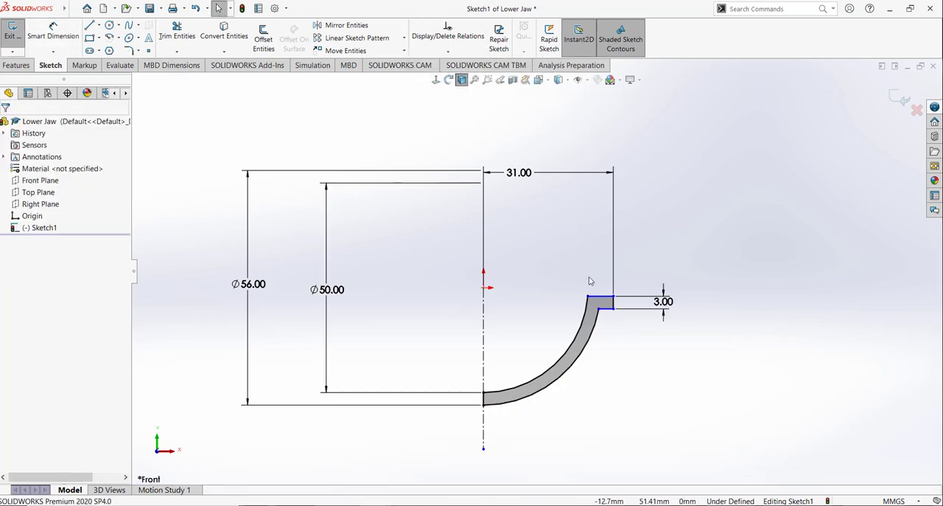
click(588, 297)
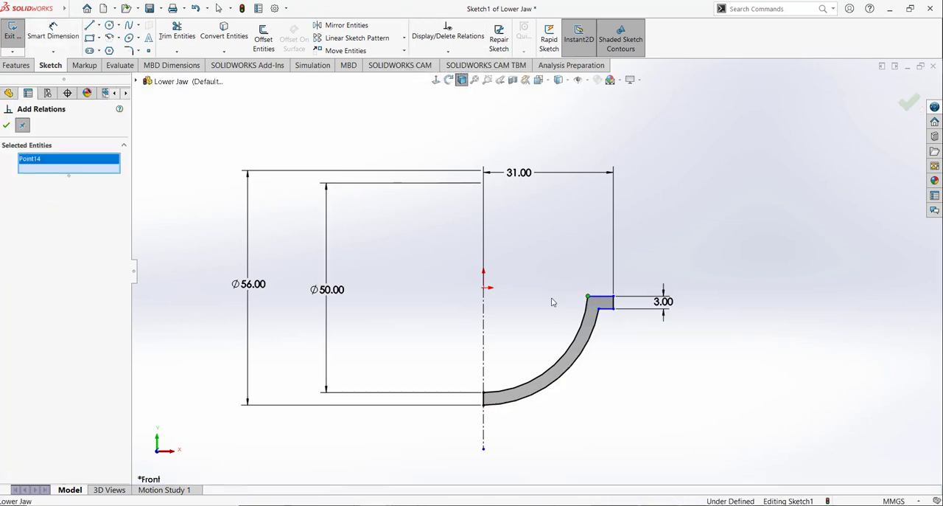
click(484, 288)
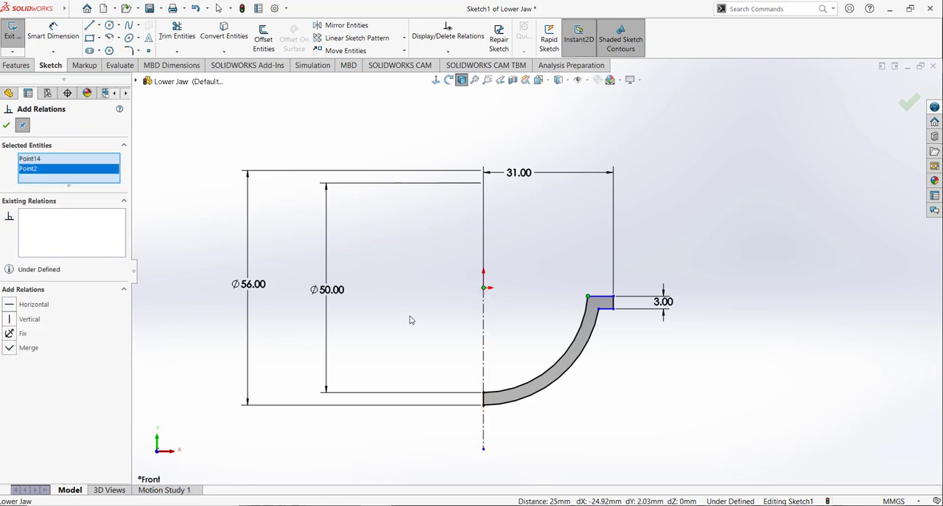
click(10, 304)
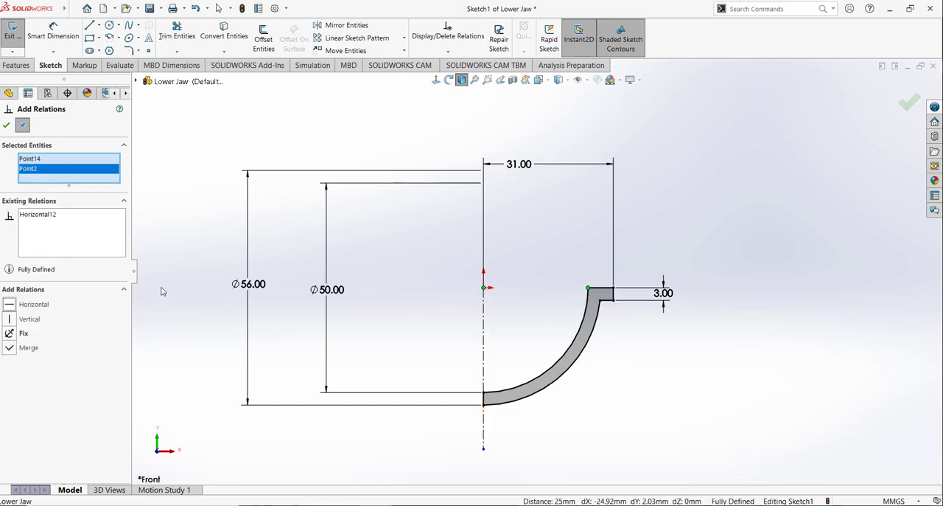
click(5, 126)
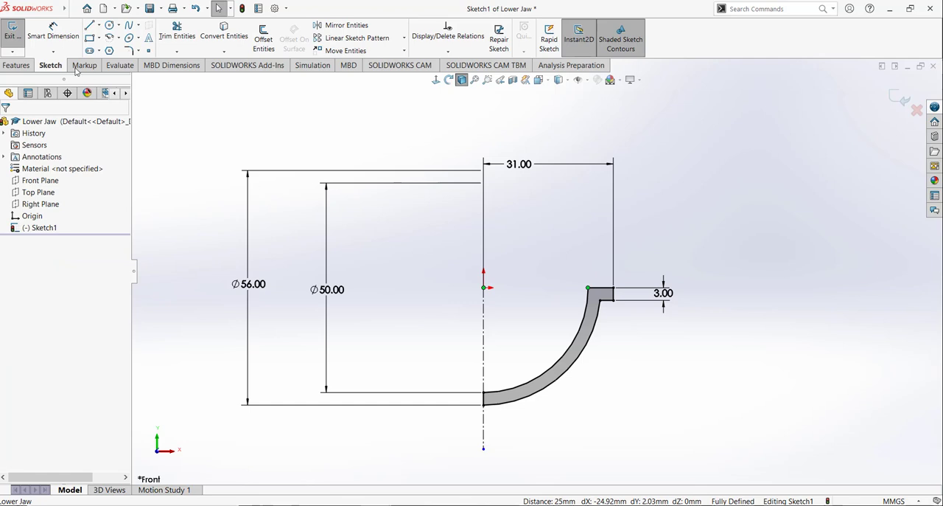
Step: Revolve the half-bowl profile a full turn about the centerline into a solid bowl and expand the revolve feature
click(16, 65)
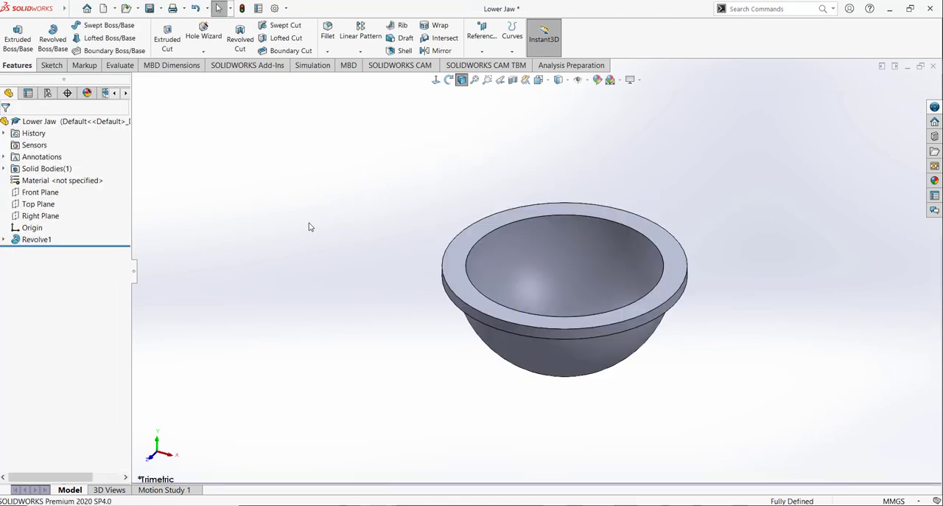
click(4, 239)
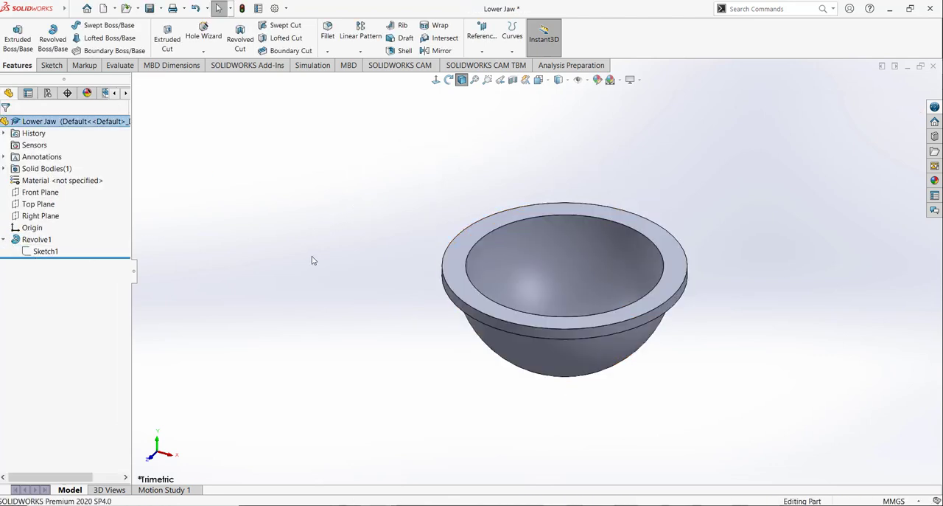
Step: Start a new sketch on the rim's flat upper face and orient the view normal to it
click(58, 66)
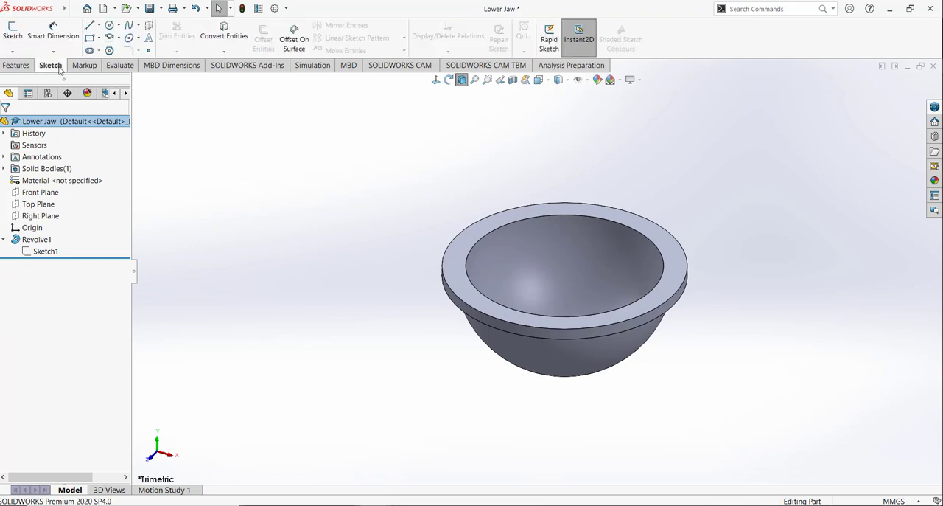
click(12, 34)
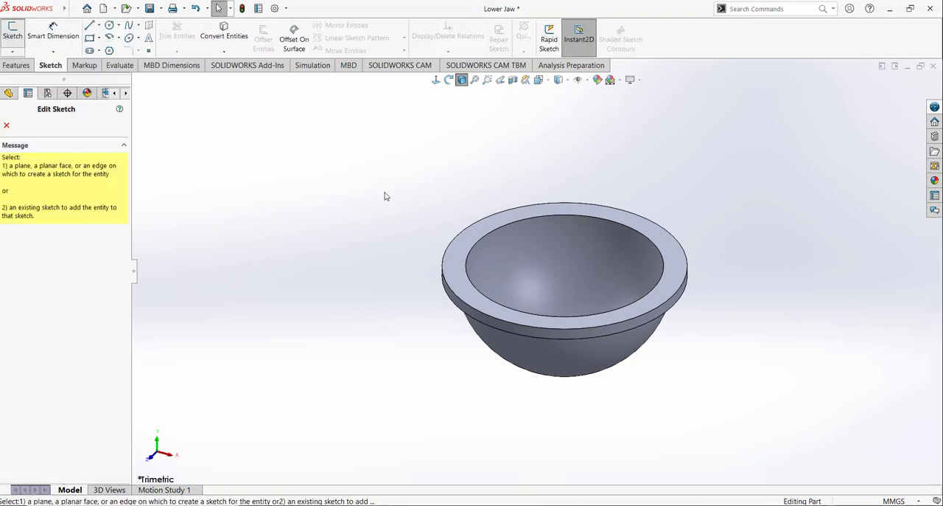
click(462, 255)
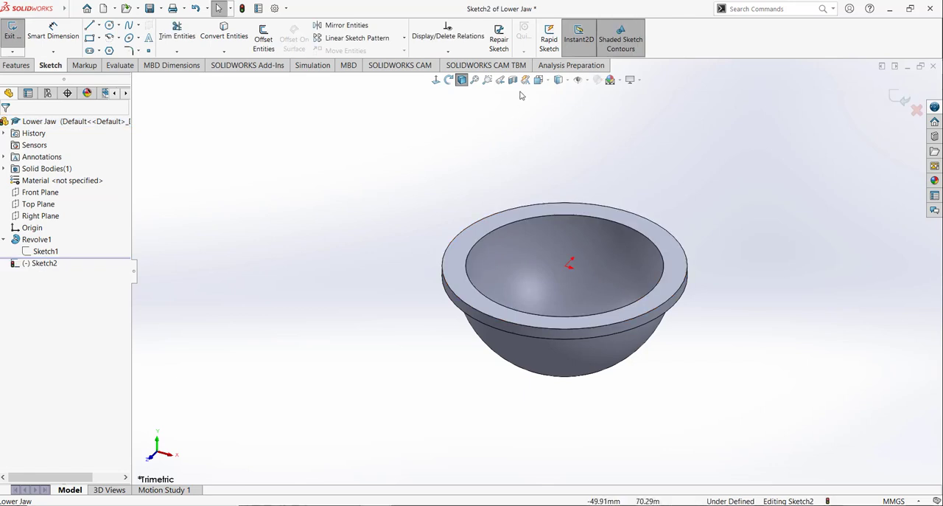
click(538, 80)
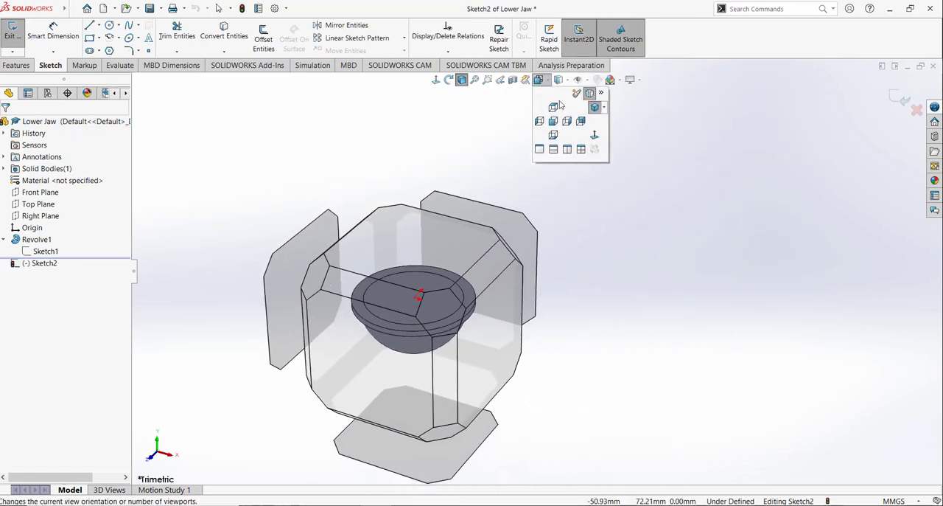
click(594, 135)
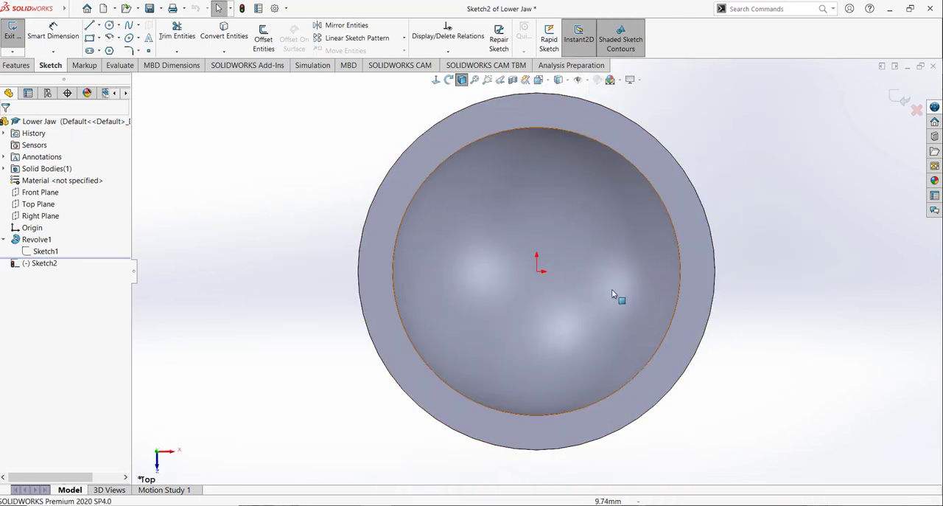
Step: Sketch a corner rectangle about 96 by 16 mm extending horizontally leftward from within the bowl's rim
scroll(612, 293, up, 3)
scroll(405, 259, down, 2)
scroll(606, 278, down, 1)
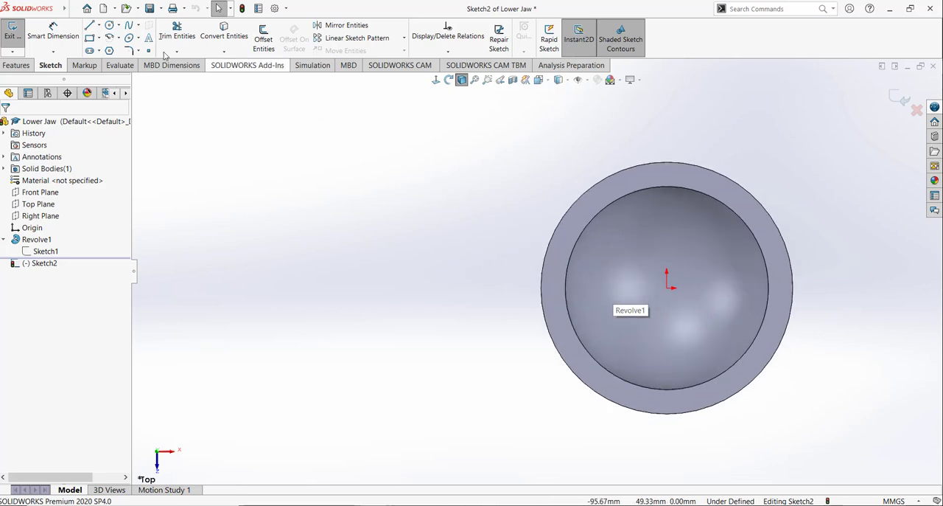
click(89, 37)
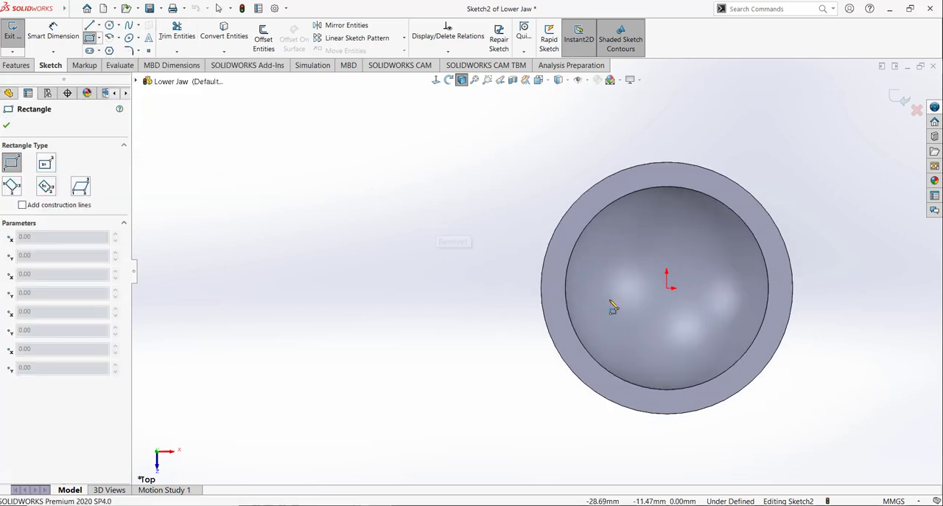
drag(556, 255, 517, 307)
mouse_move(342, 381)
mouse_down()
mouse_move(181, 351)
mouse_move(166, 321)
mouse_up()
right_click(232, 161)
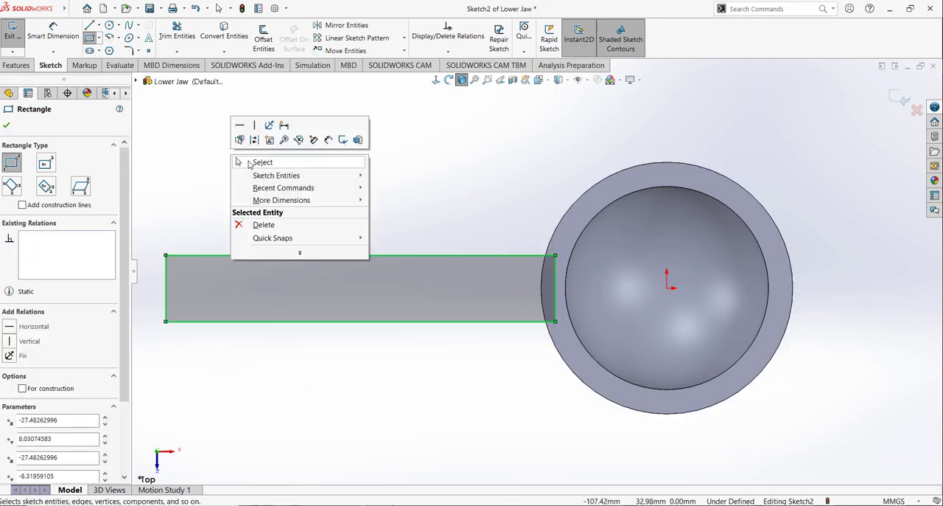
click(249, 162)
Step: Set the rectangle's far end 200 mm from the origin and stretch its near end back into the bowl's rim
key(d)
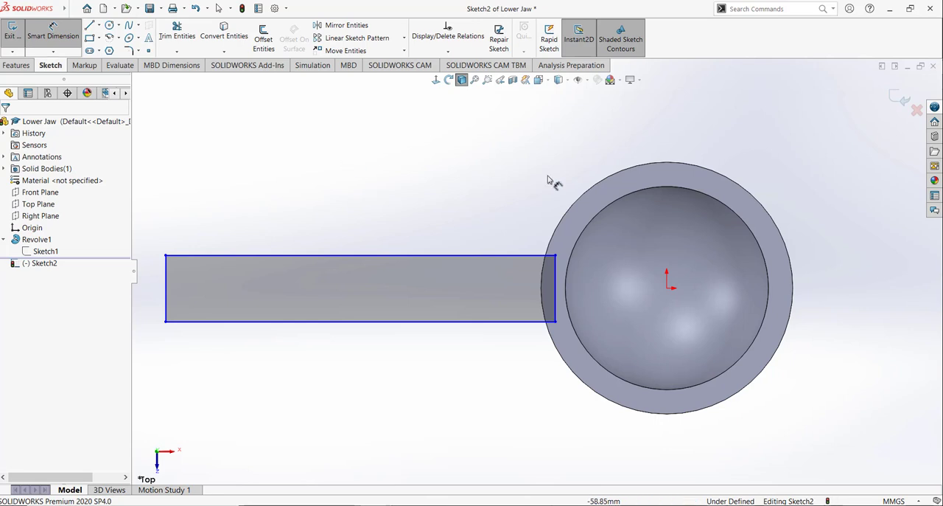
click(667, 289)
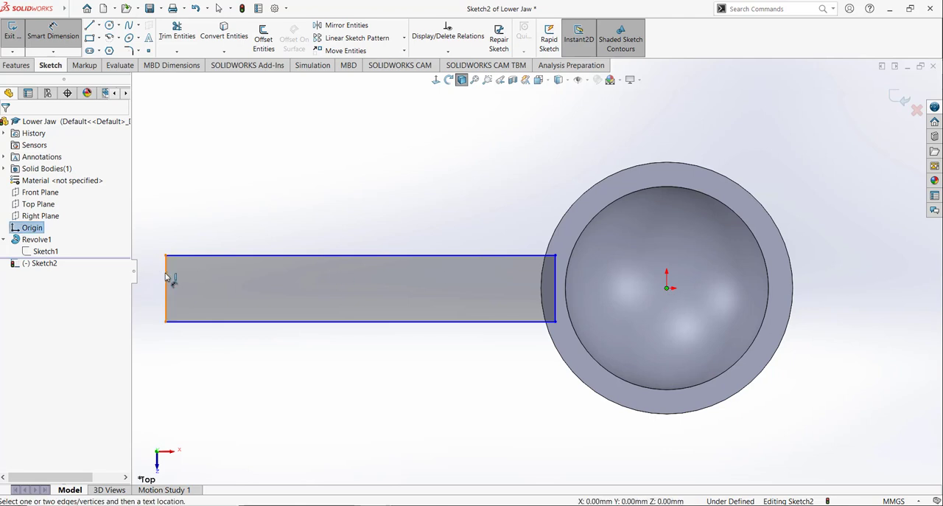
click(167, 278)
click(364, 414)
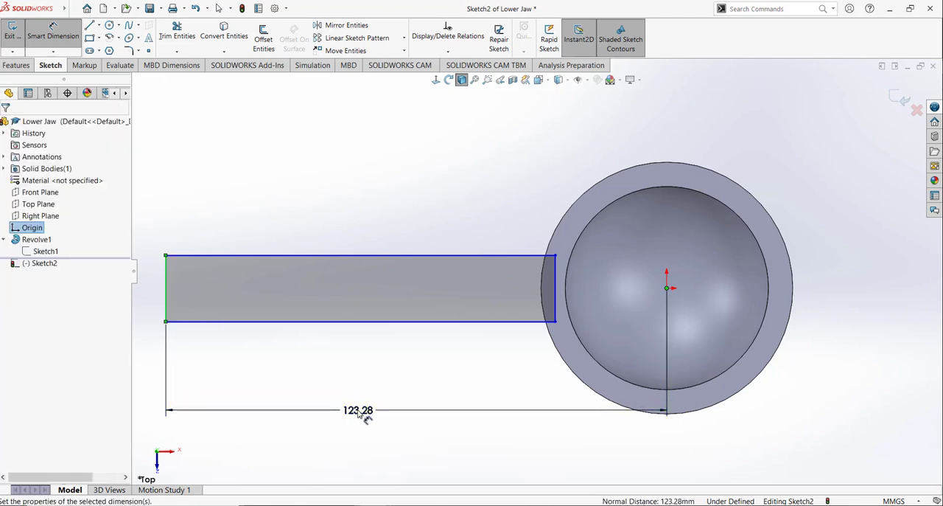
text(200)
key(Return)
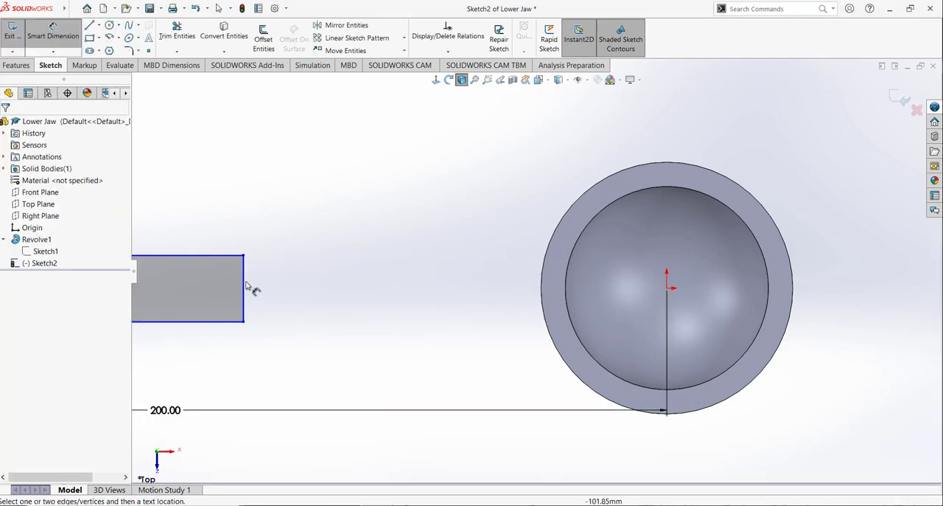
key(Escape)
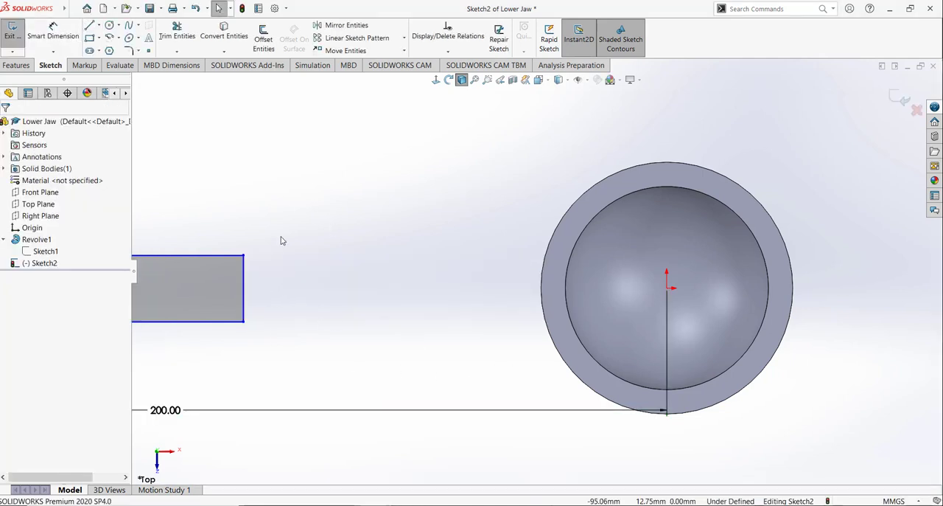
drag(246, 256, 564, 263)
click(516, 213)
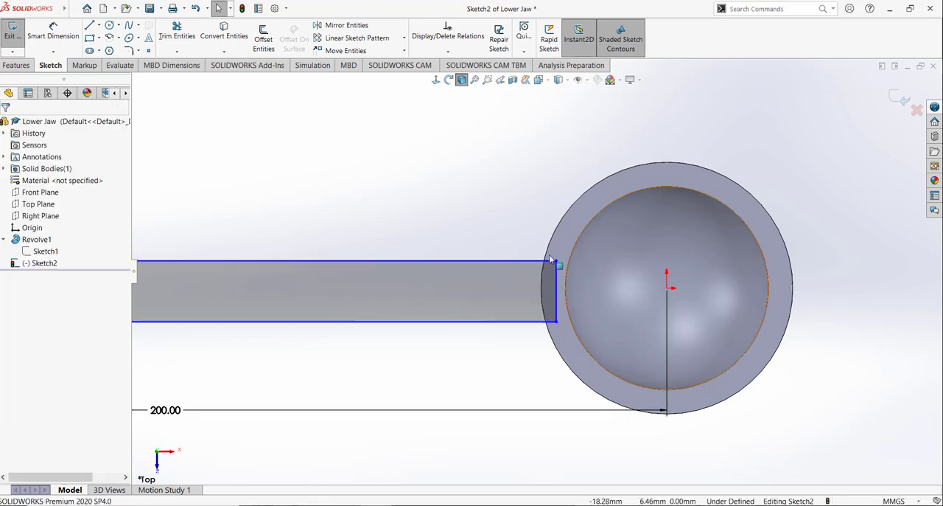
Step: Convert the rim's outer circular edge into the sketch and trim it down to the arc inside the rectangle
click(238, 53)
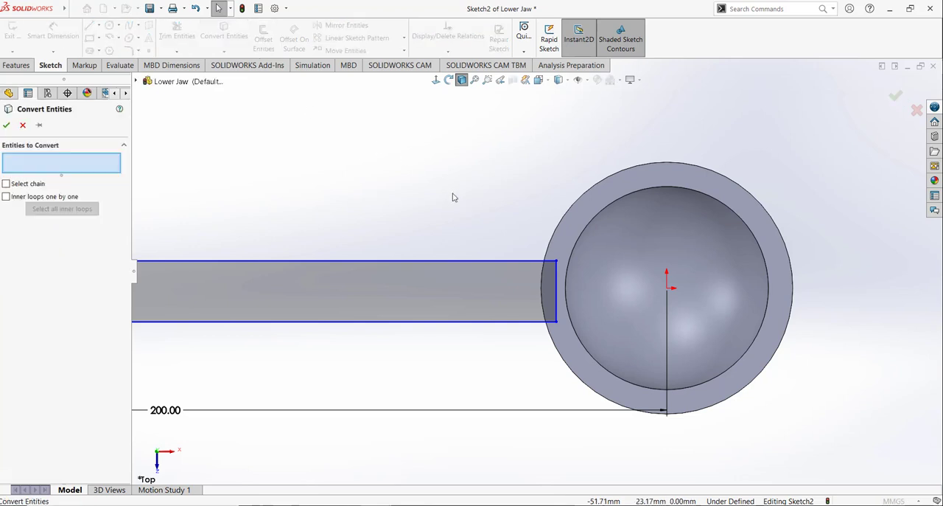
click(556, 231)
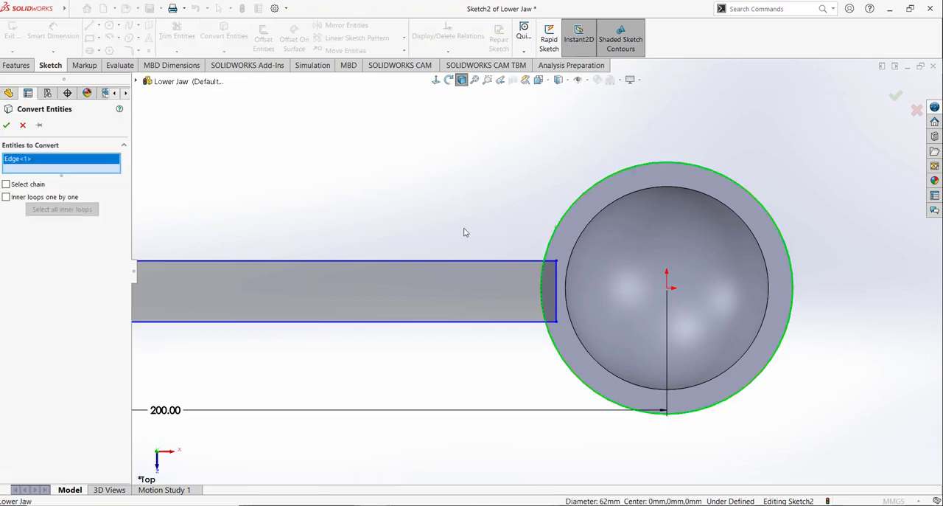
click(7, 124)
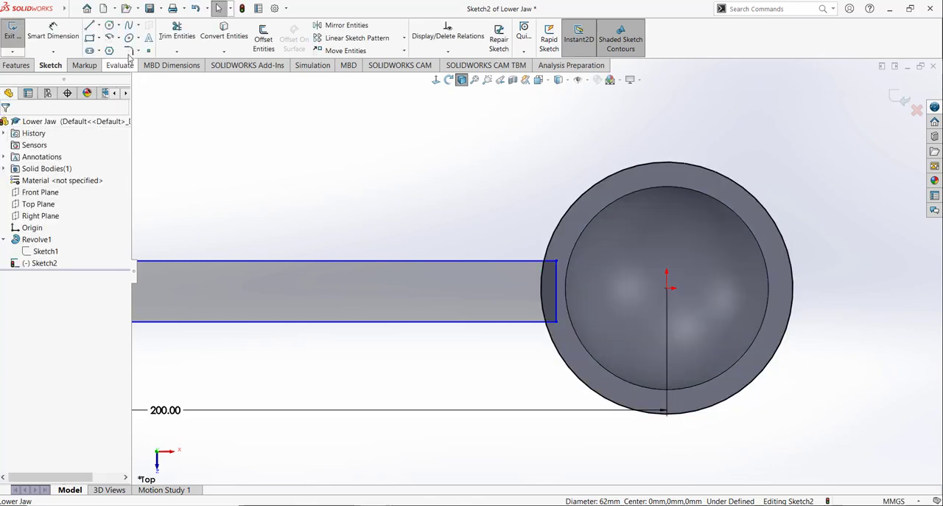
click(177, 33)
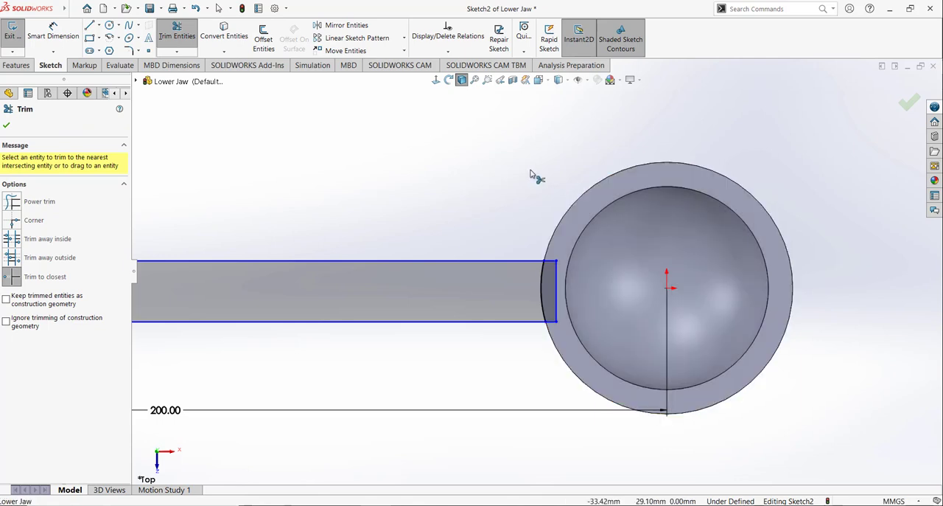
Step: Trim the rectangle's leftover end beyond the rim arc and set the handle's width to 20 mm
click(557, 277)
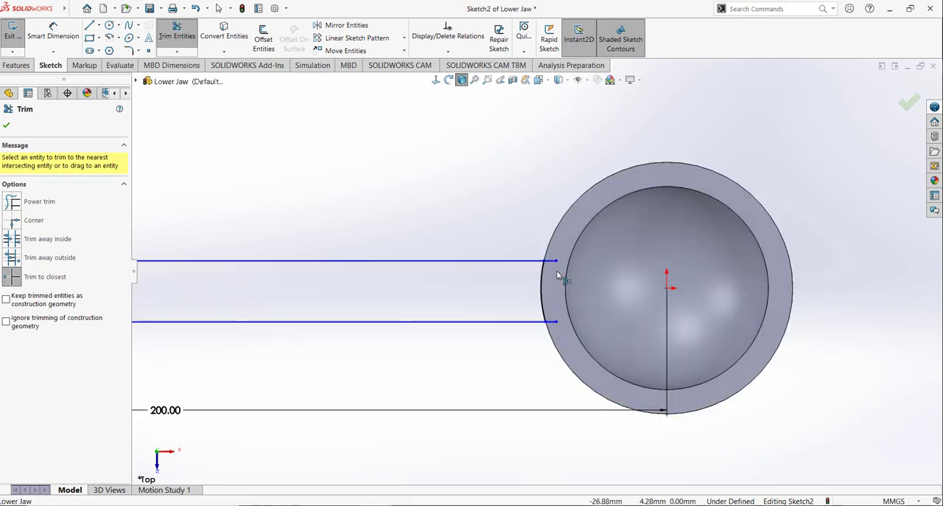
click(553, 322)
click(59, 31)
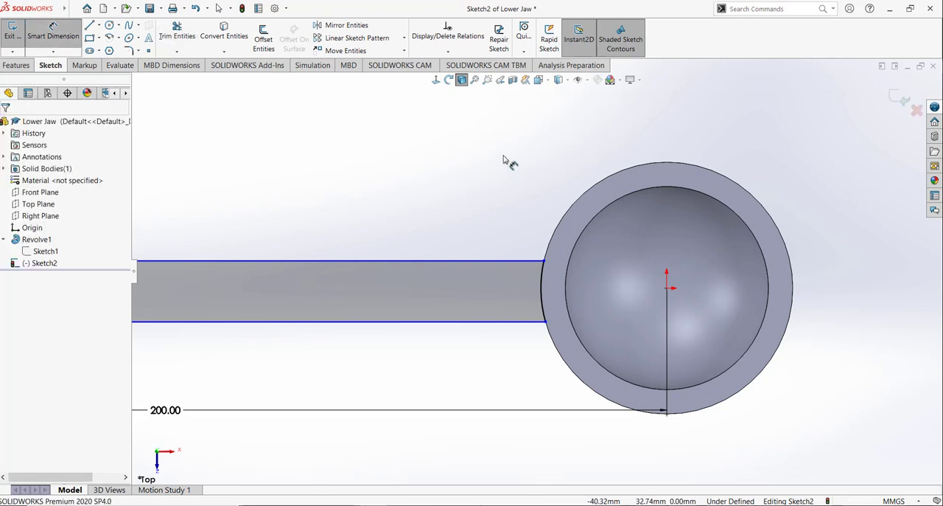
click(501, 321)
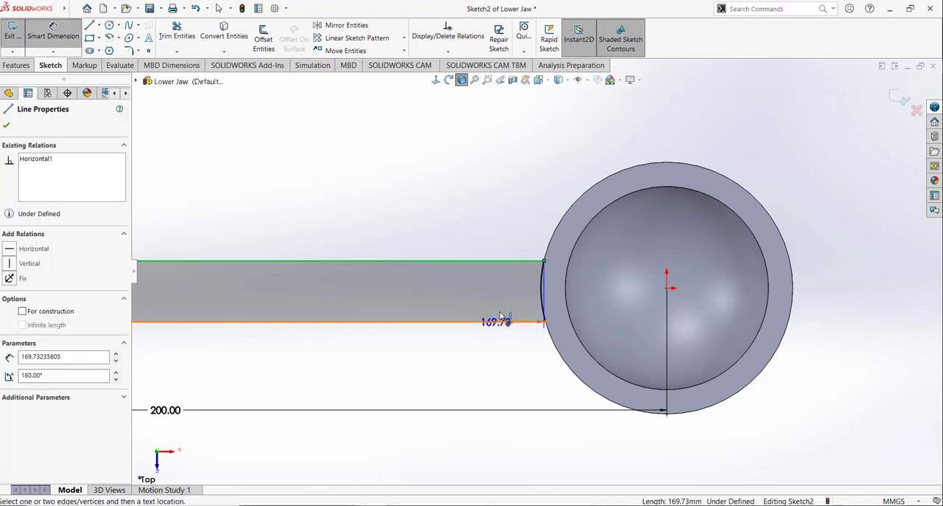
click(527, 260)
click(650, 324)
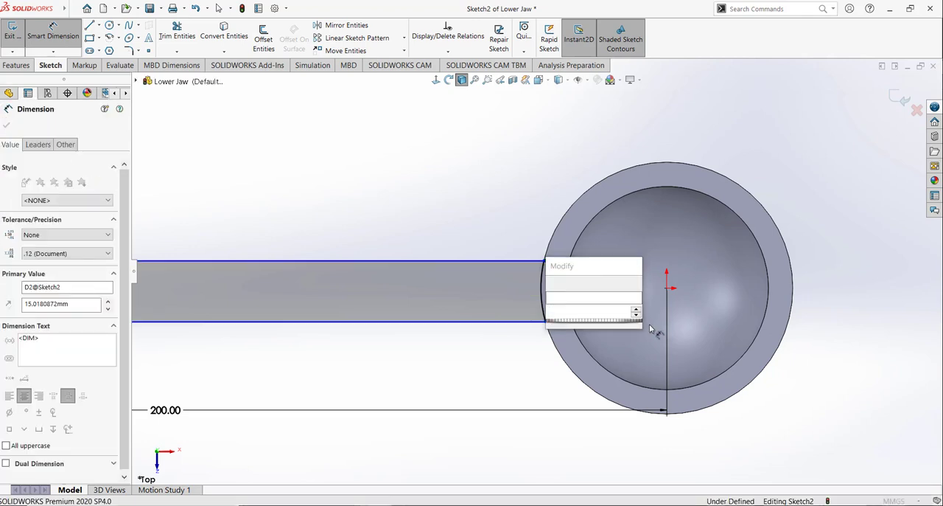
text(20)
key(Return)
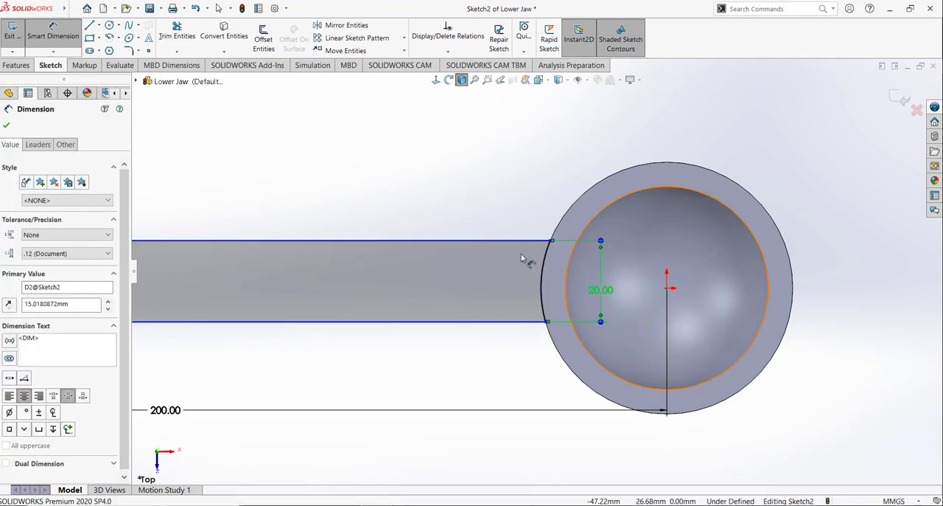
Step: Dimension the handle's upper edge 10 mm from the origin and exit the sketch
click(520, 242)
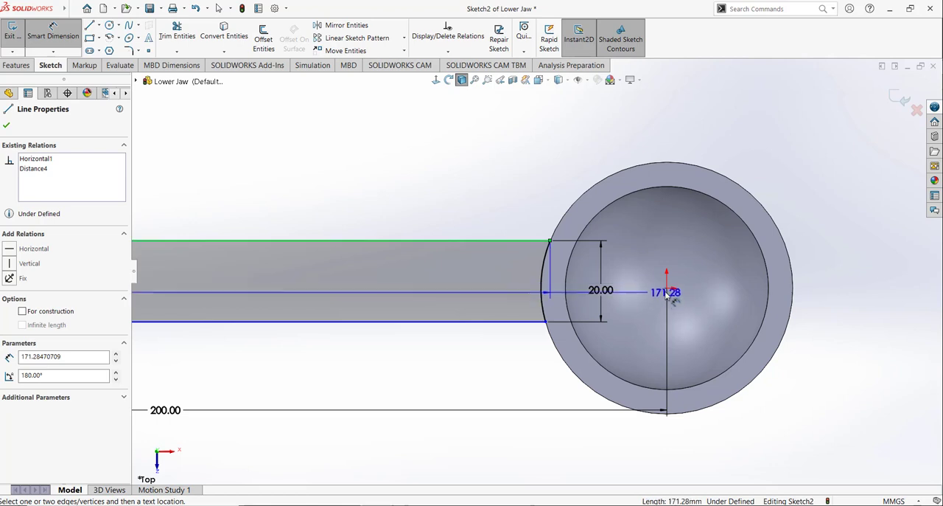
click(666, 288)
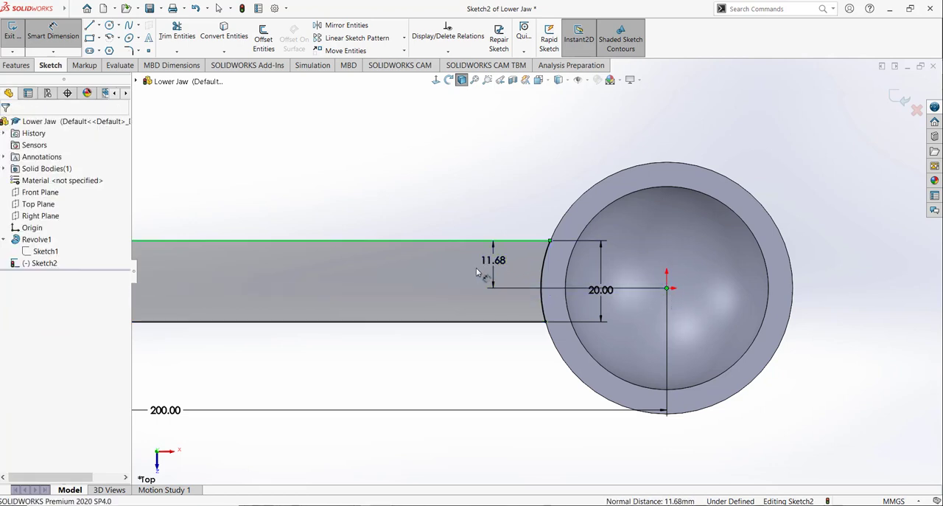
click(476, 265)
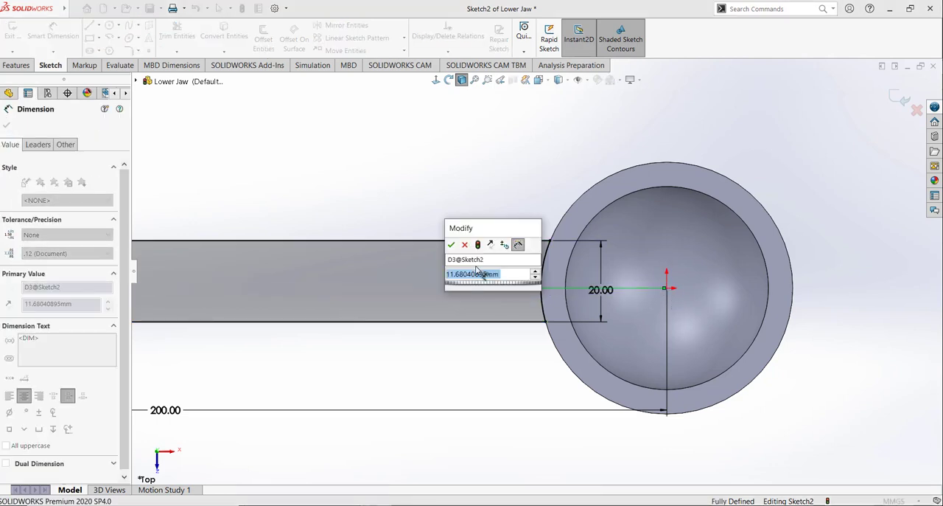
key(Return)
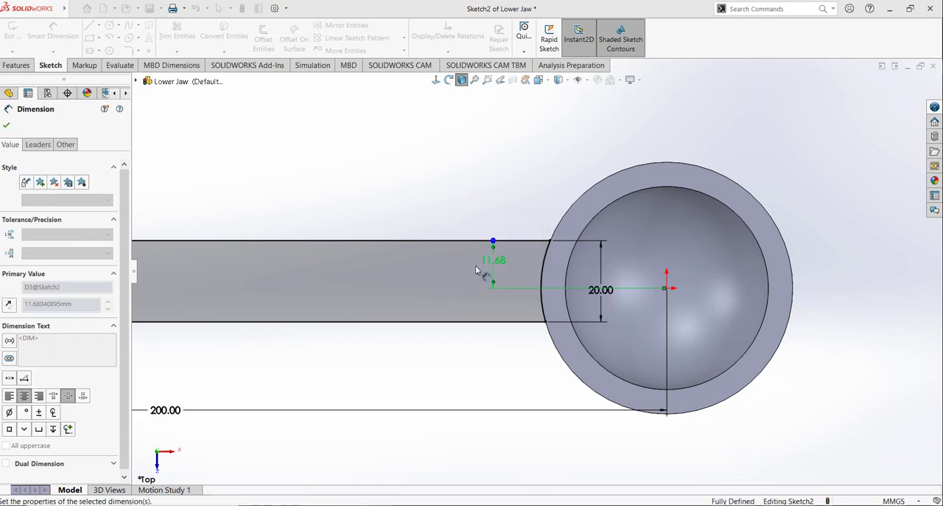
click(484, 144)
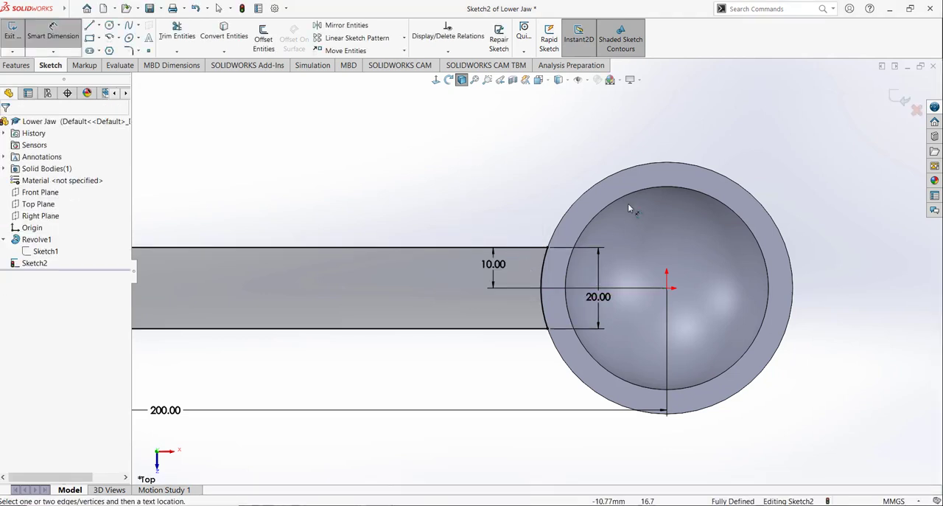
scroll(525, 178, up, 1)
scroll(525, 182, up, 1)
click(12, 34)
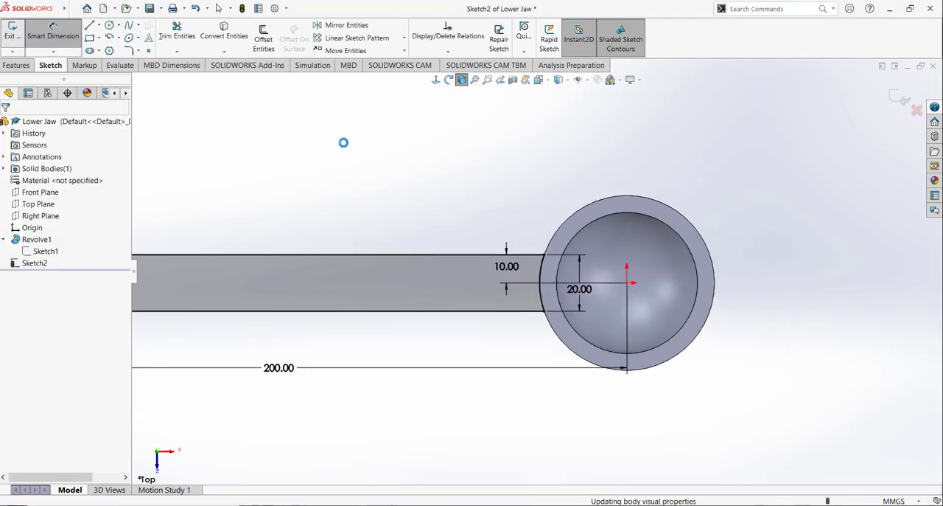
Step: Extrude the handle sketch as a 3 mm blind boss
middle_drag(437, 231, 476, 199)
scroll(476, 200, down, 2)
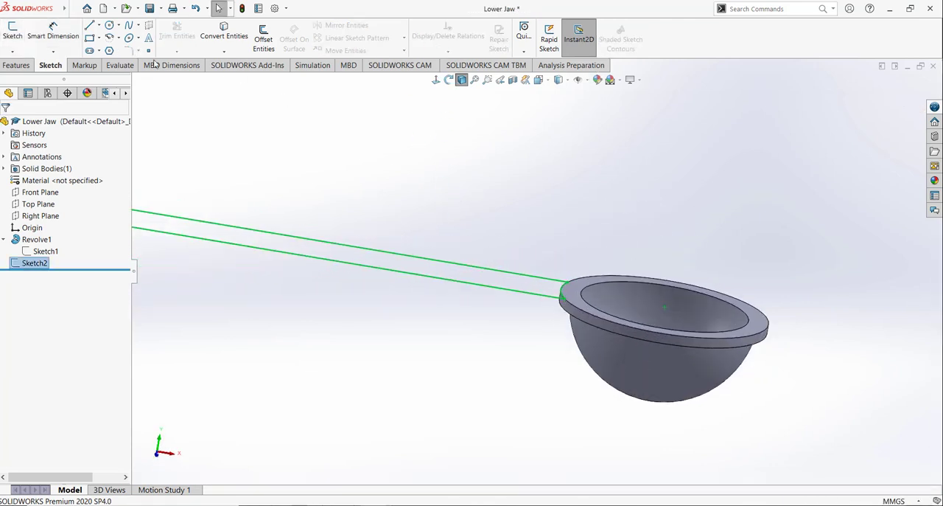
click(29, 64)
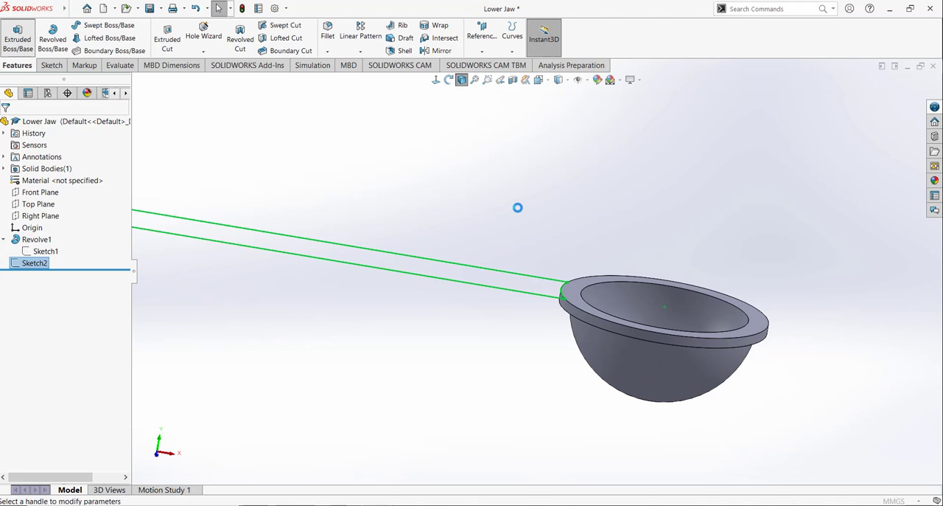
text(3)
key(Return)
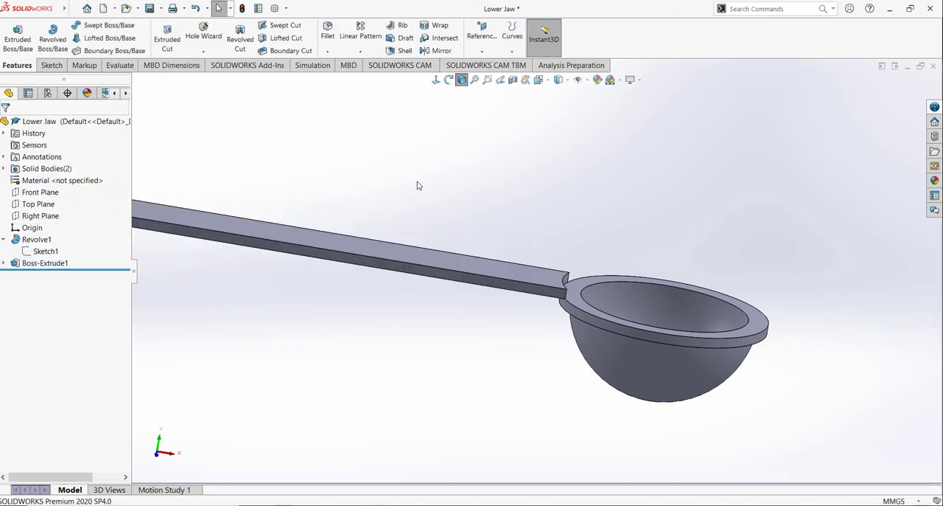
Step: Edit the handle's extrusion and reverse its direction so it extends downward from the rim's upper face
right_click(45, 266)
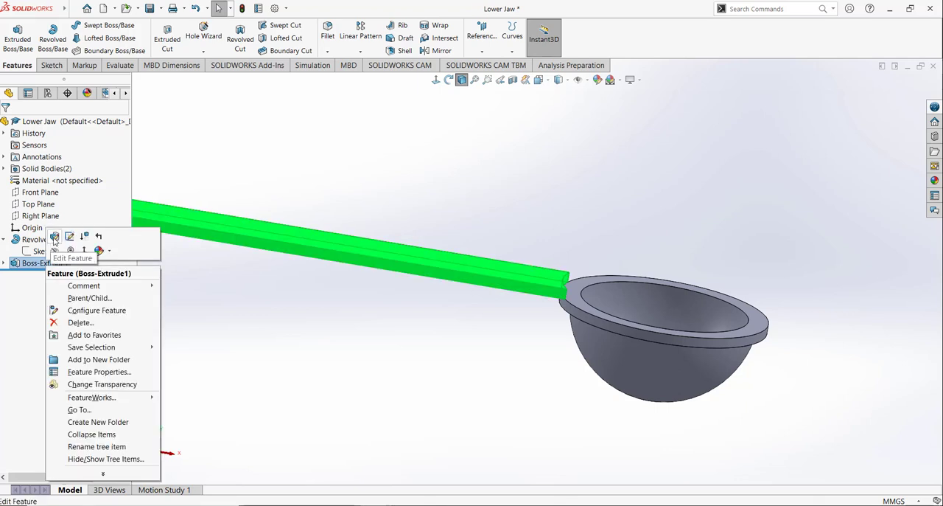
click(80, 181)
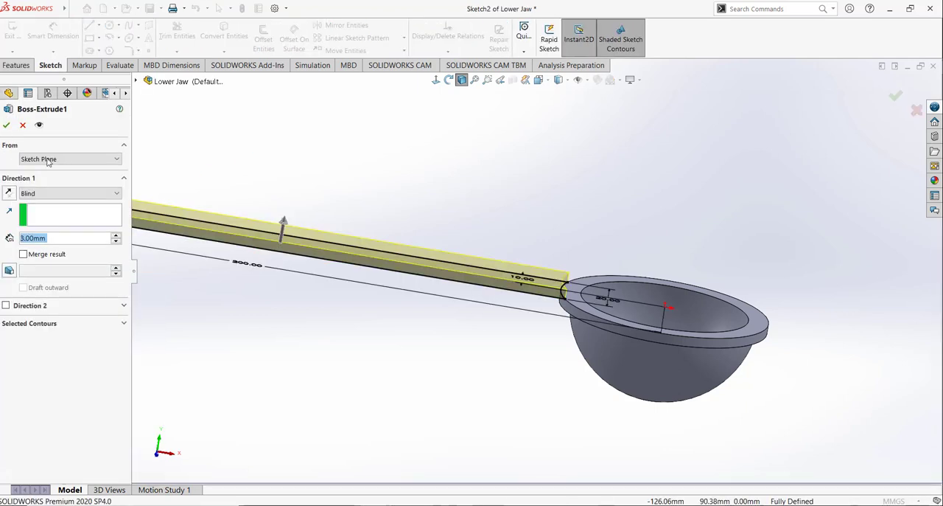
click(9, 194)
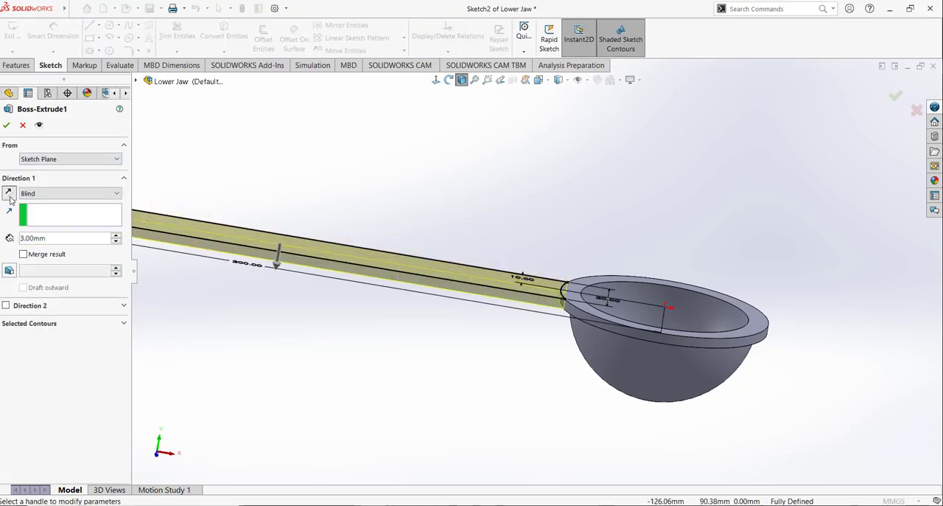
click(6, 126)
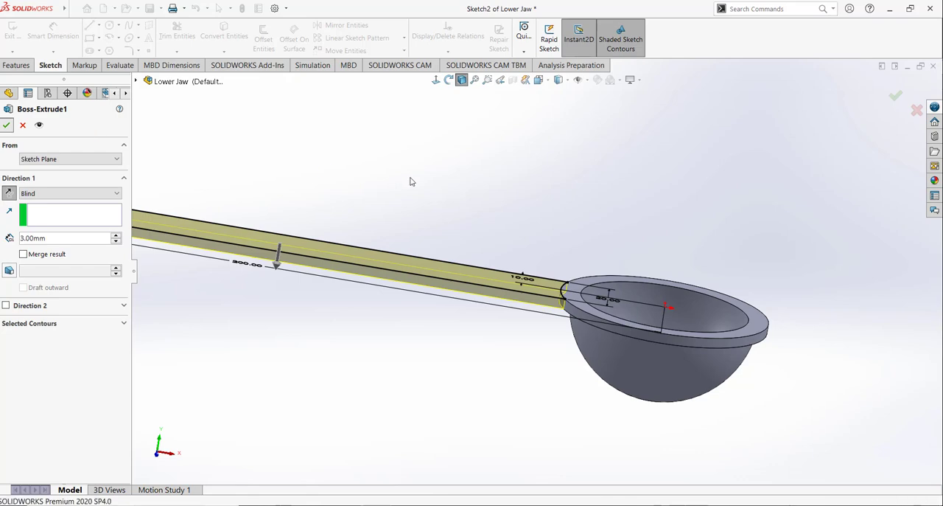
Step: Start a new sketch on the Front Plane and orient the view normal to it
click(539, 80)
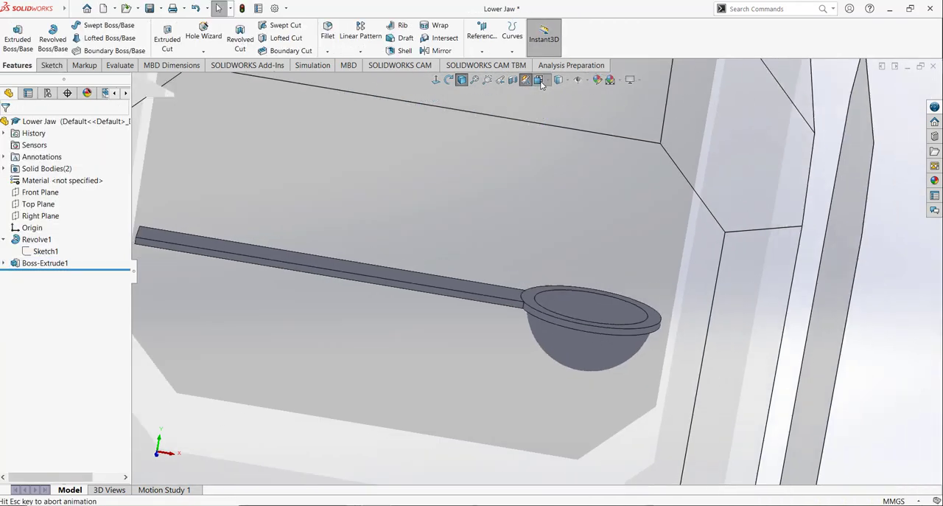
click(596, 108)
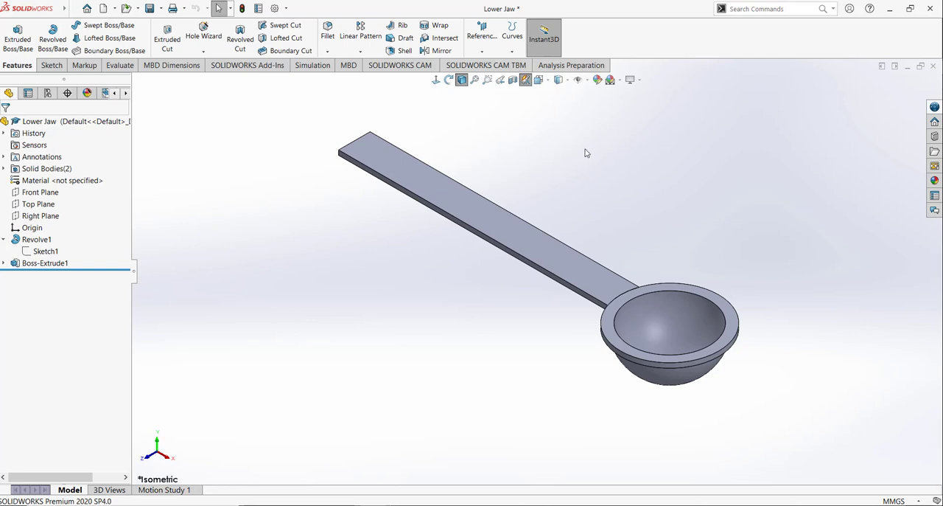
click(41, 192)
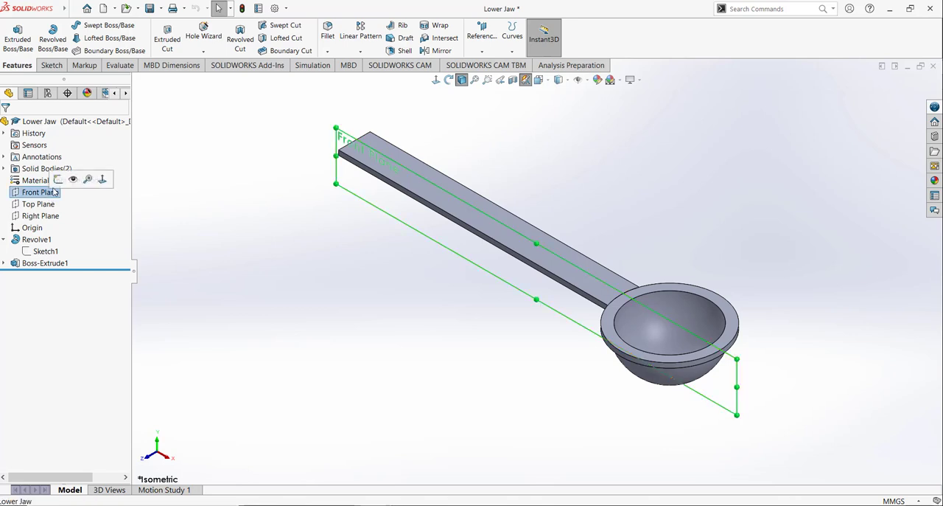
click(59, 179)
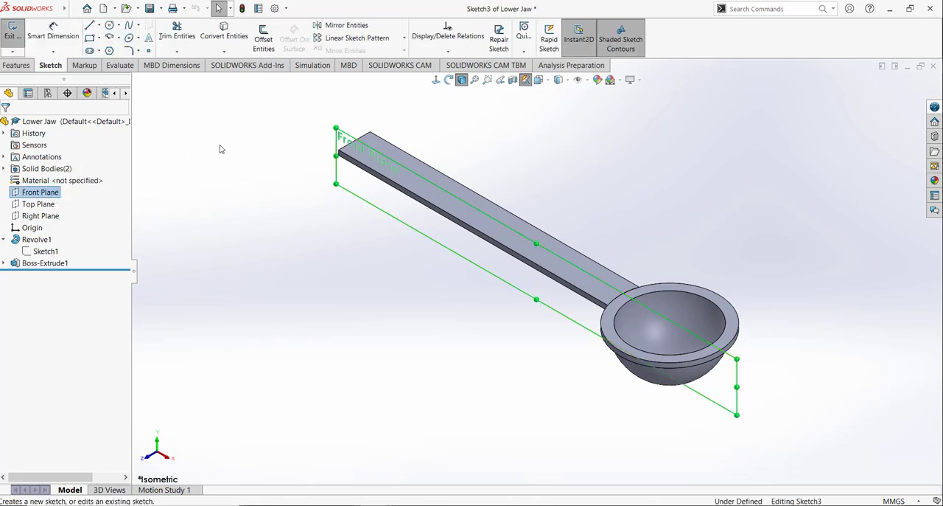
click(538, 79)
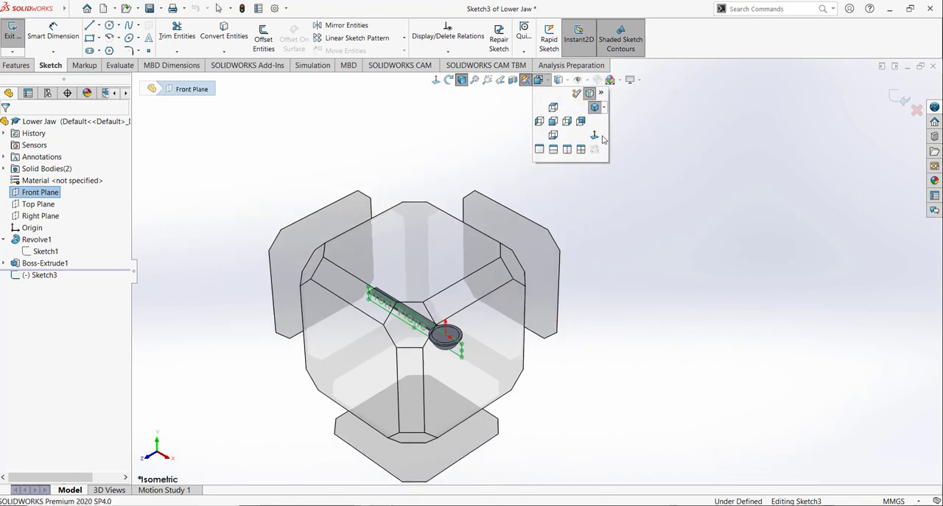
click(601, 137)
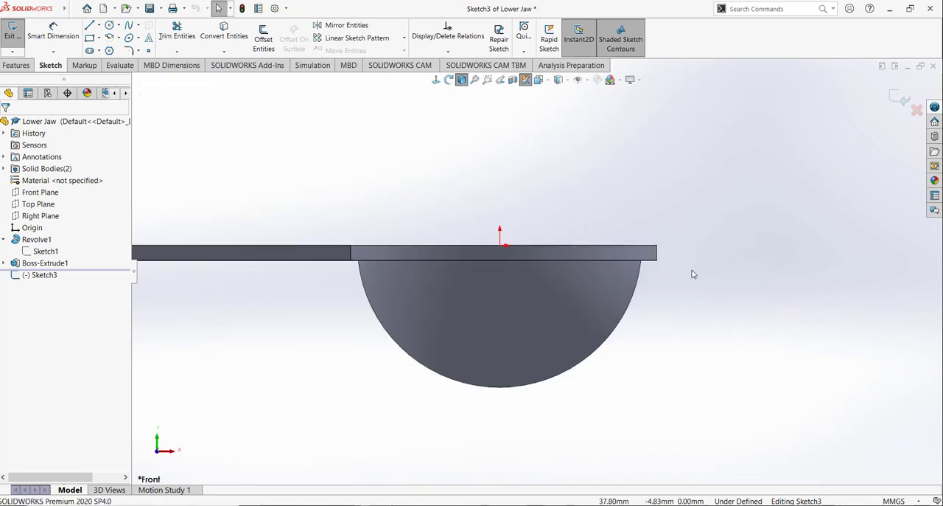
Step: Sketch two concentric circles, about 5.4 and 3.3 mm in diameter, about 42 mm right of the origin at its height, beyond the rim
scroll(692, 274, down, 3)
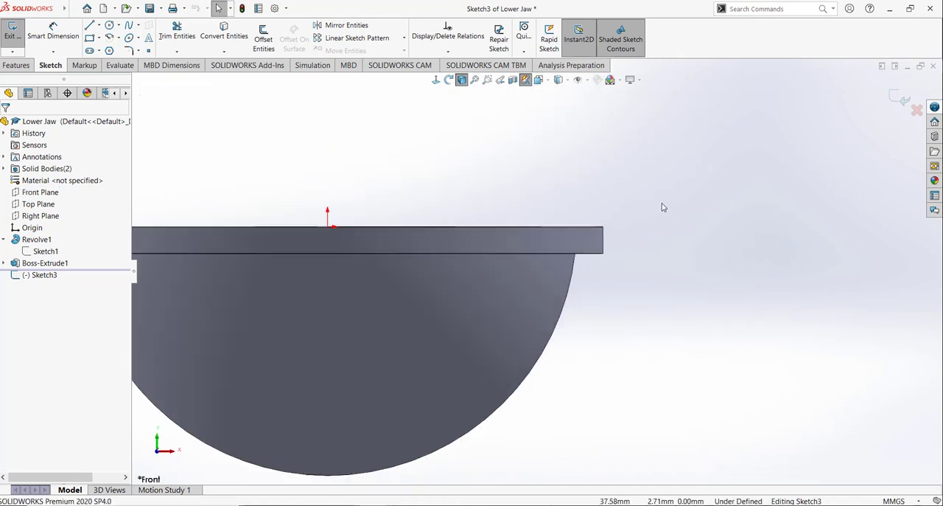
click(110, 26)
click(704, 226)
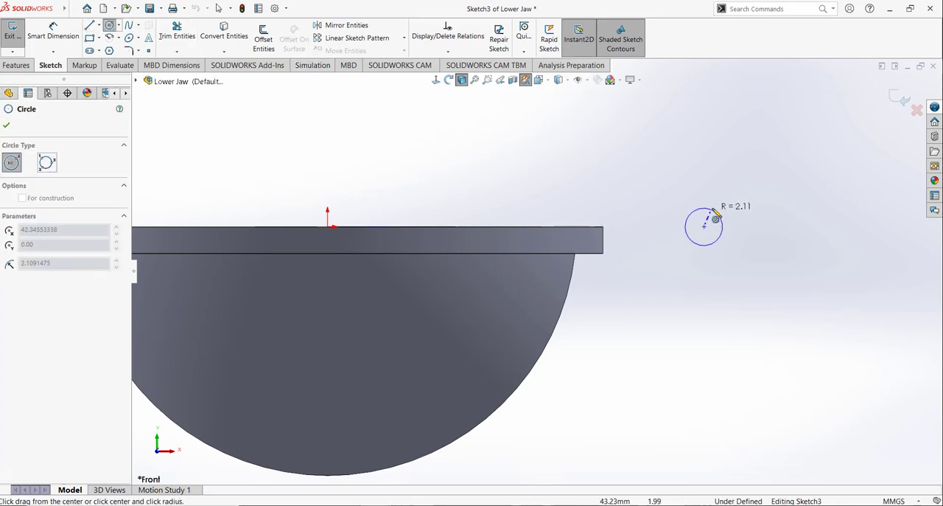
click(716, 206)
click(703, 227)
click(713, 215)
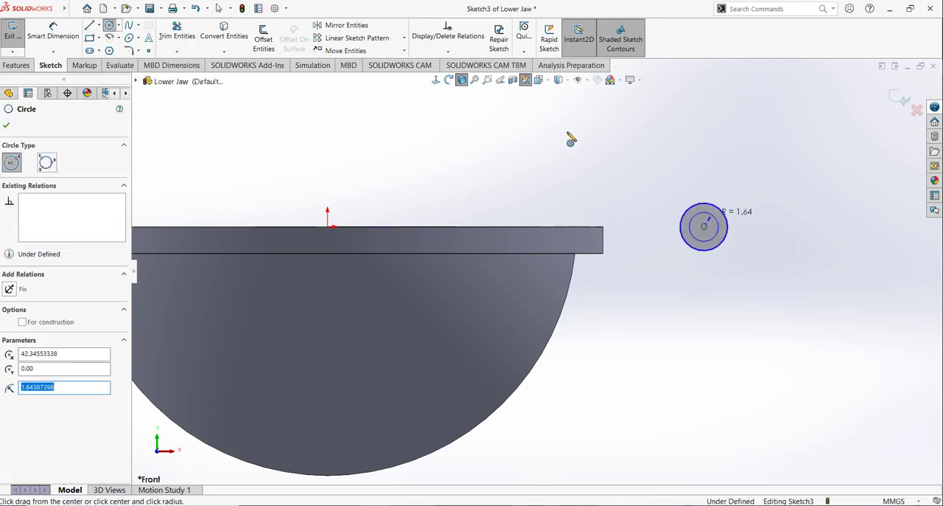
Step: Set the outer circle's diameter to 10 mm and the inner circle's diameter to 5 mm
click(65, 37)
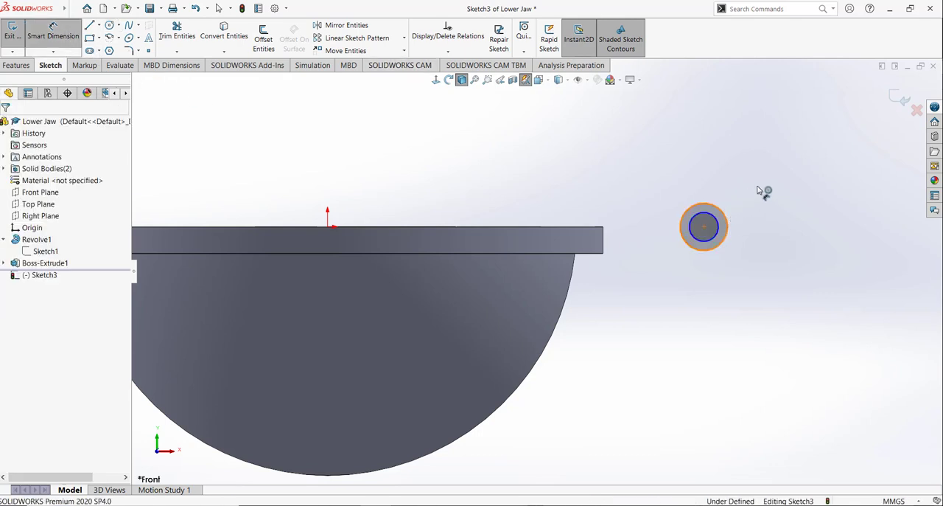
click(722, 210)
click(761, 199)
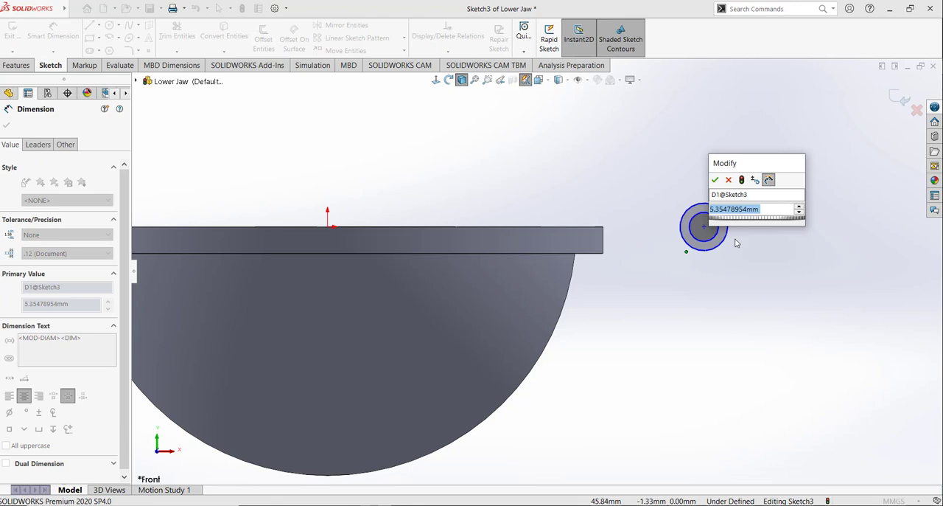
text(10)
key(Return)
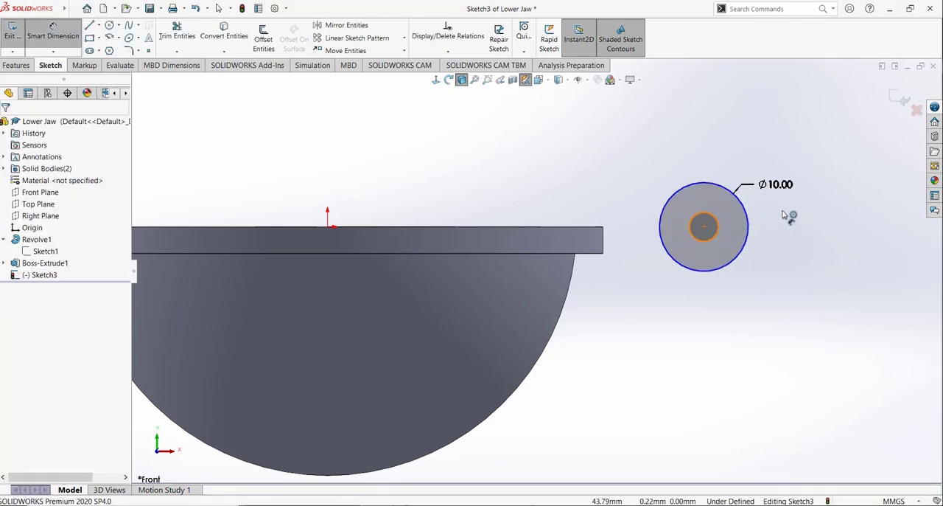
click(718, 223)
click(783, 214)
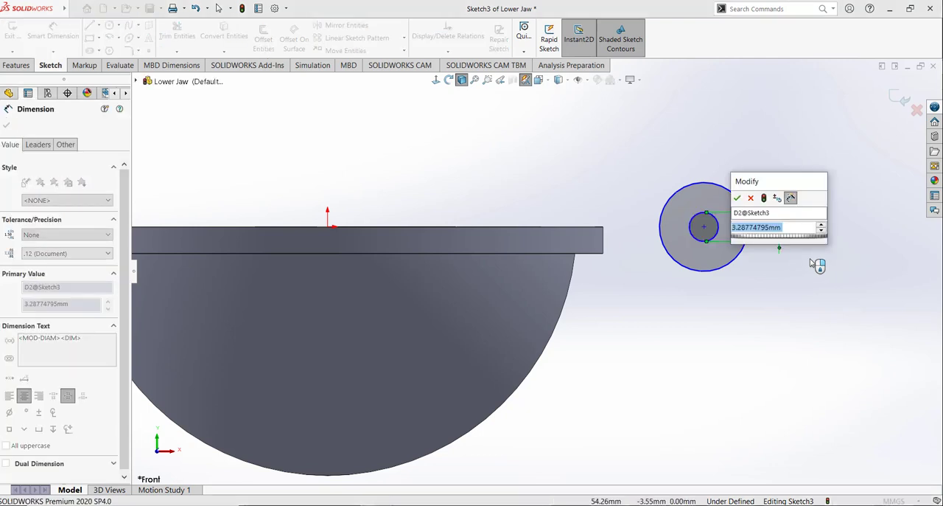
text(5)
key(Return)
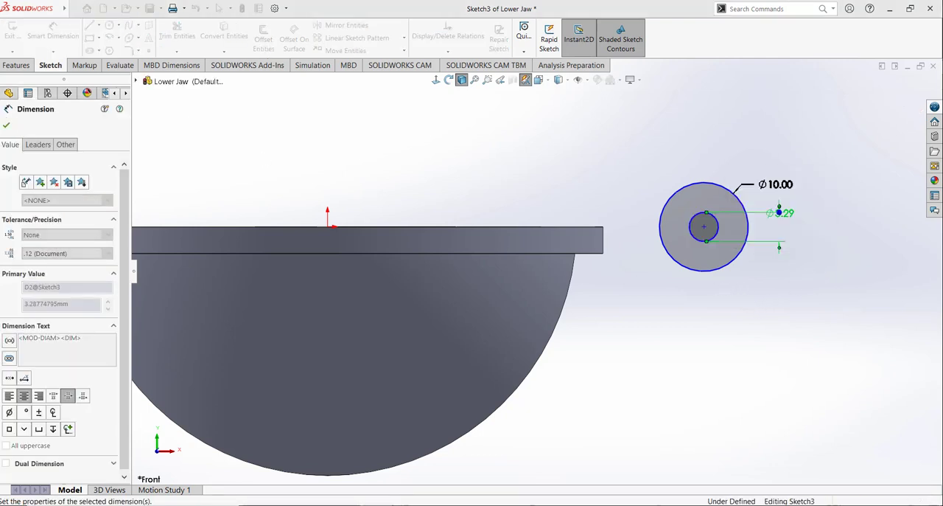
Step: Add a horizontal relation between the circles' shared centre and the origin
click(447, 52)
click(442, 76)
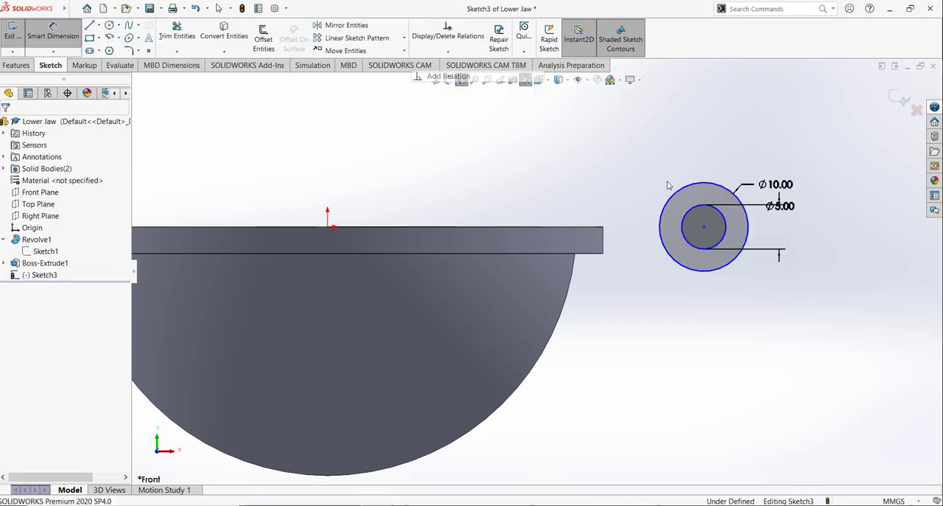
click(704, 228)
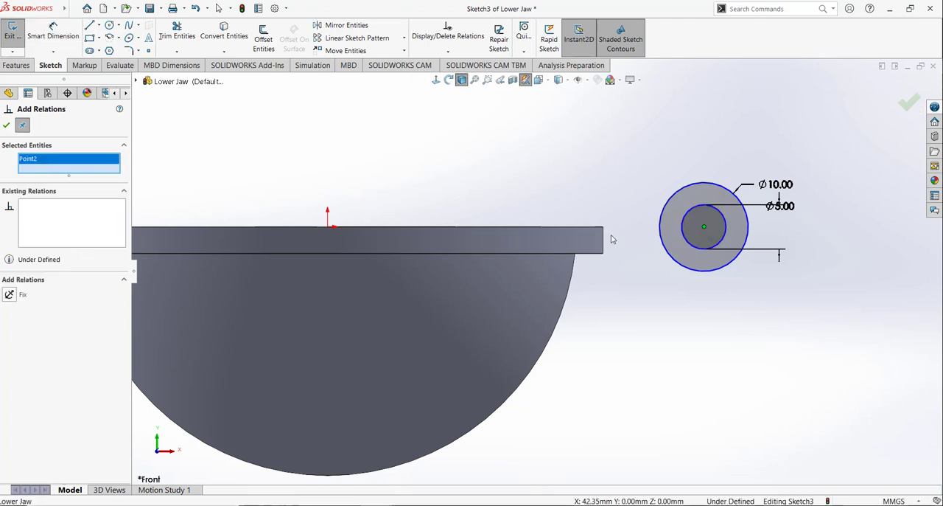
click(327, 226)
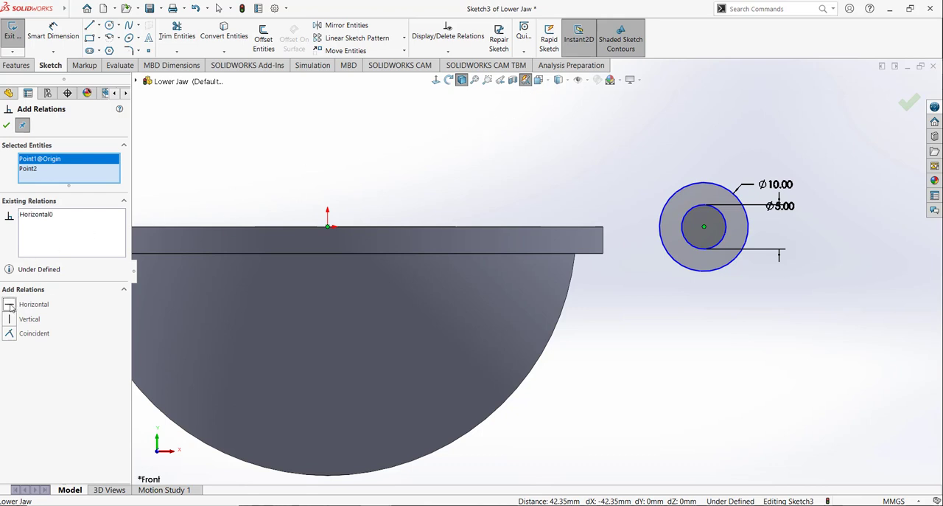
click(7, 123)
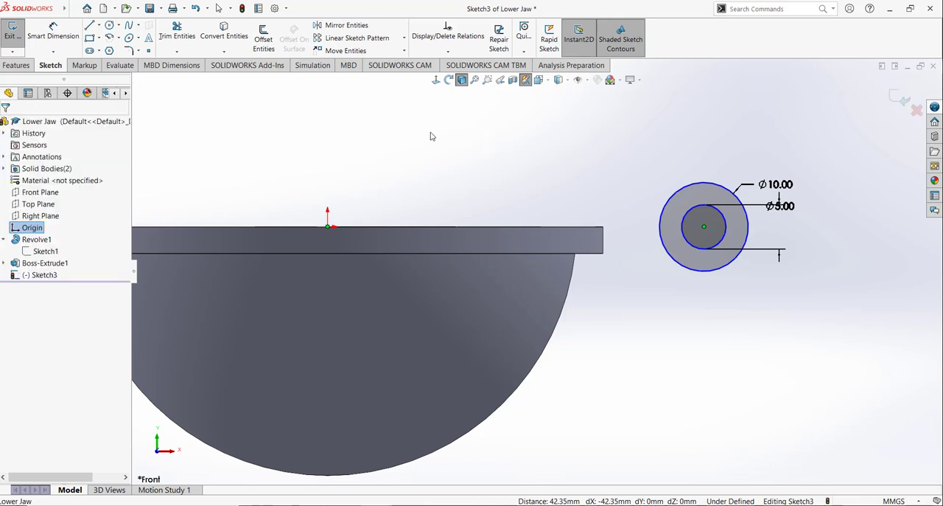
click(704, 228)
click(658, 278)
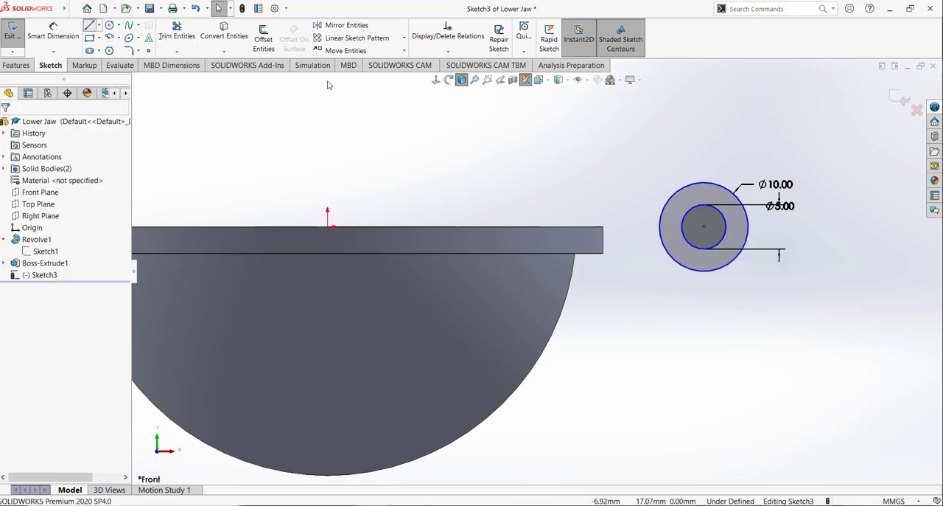
Step: Sketch a horizontal line along the rim's upper edge, from just inside the rim's outer end to inside the outer circle
key(l)
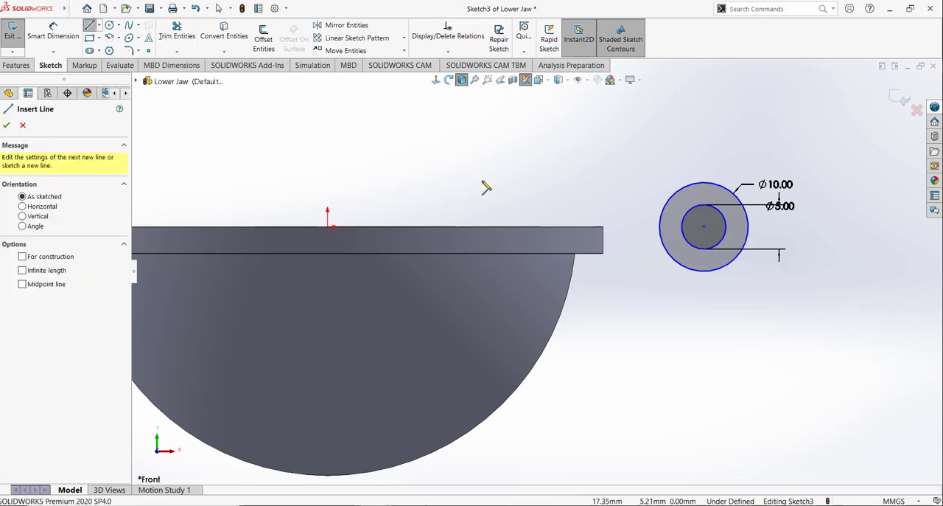
click(597, 229)
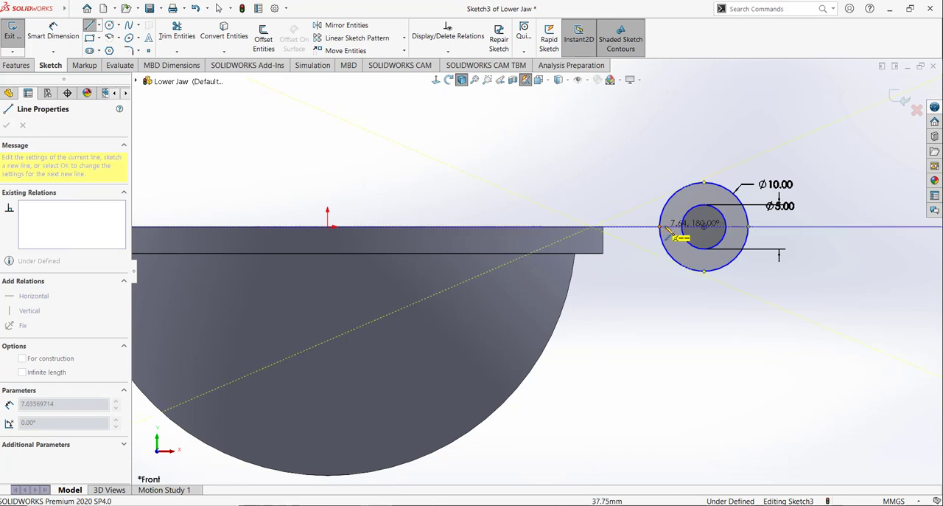
click(671, 227)
right_click(628, 163)
click(660, 170)
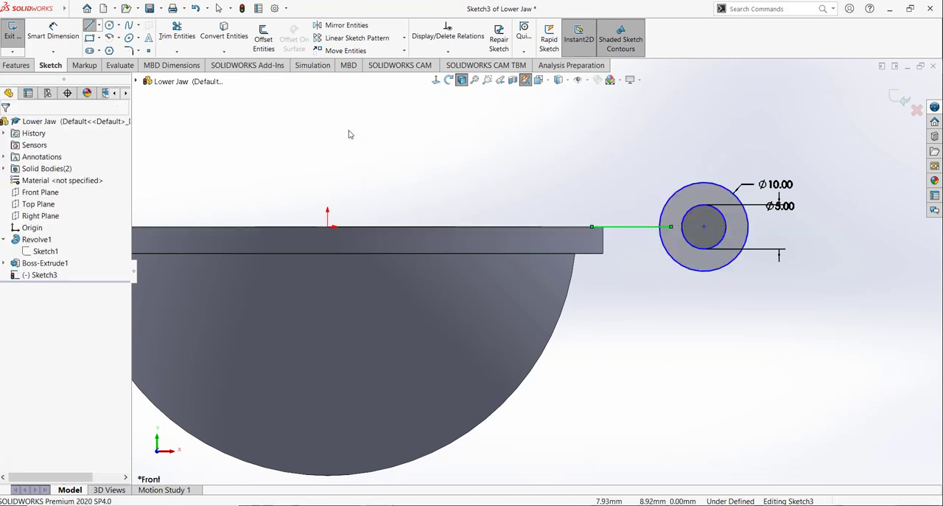
Step: From the line's inner end, sketch a vertical line about 1.8 mm downward and a parallel horizontal line into the outer circle
click(90, 25)
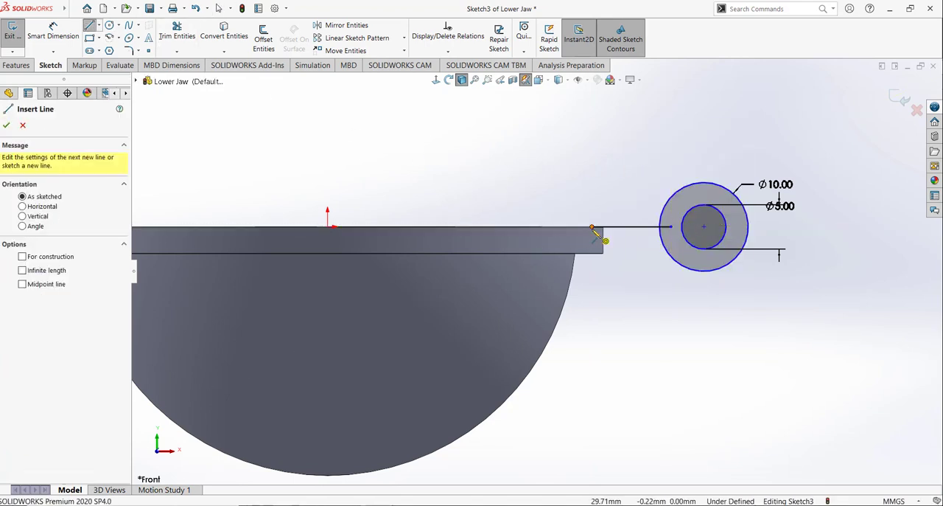
click(593, 227)
click(593, 243)
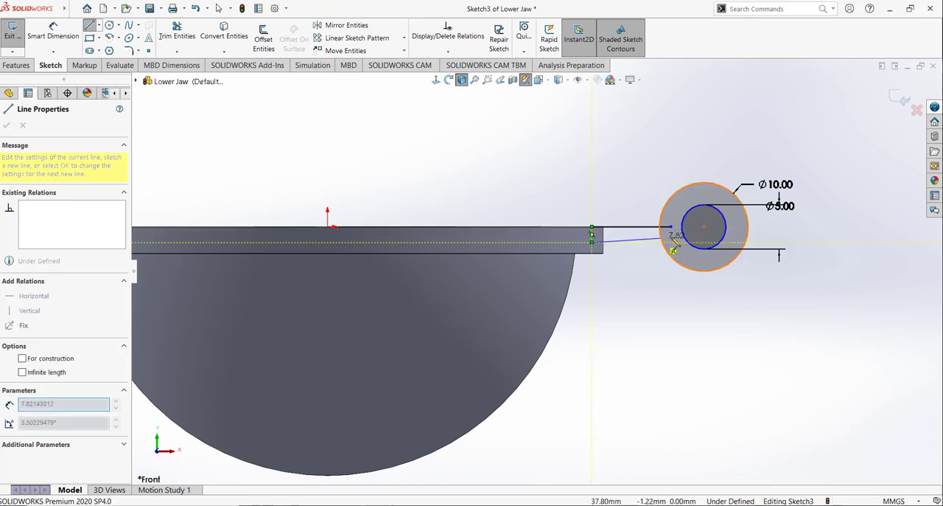
right_click(636, 190)
click(659, 189)
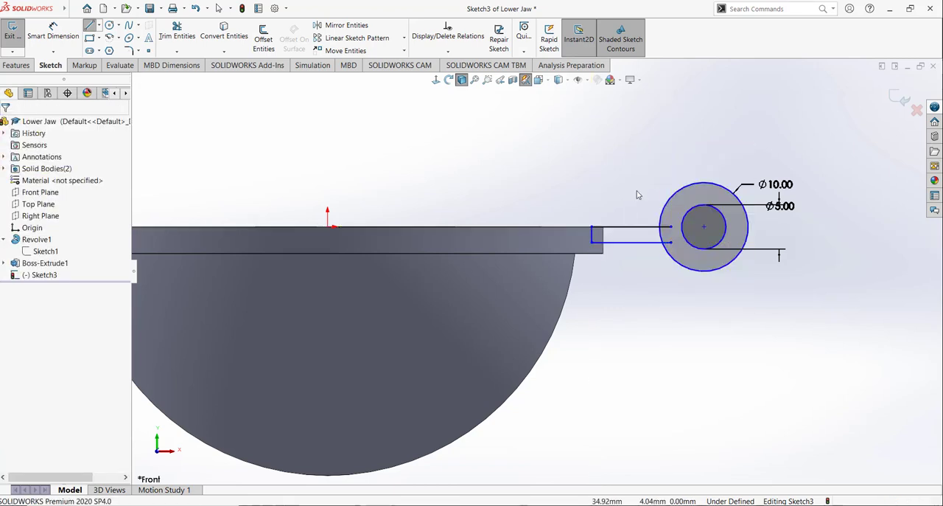
Step: Dimension the horizontal distance between the origin and the circles' centre as 38 mm
click(54, 33)
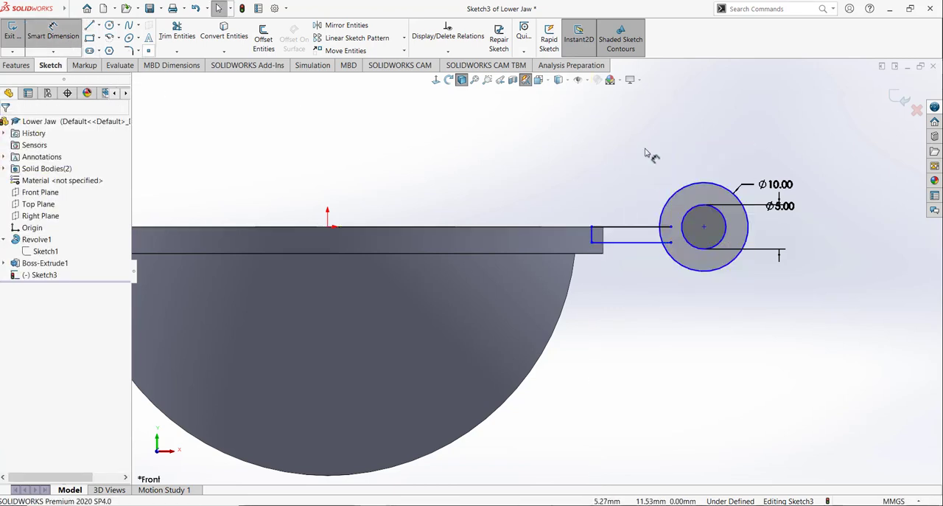
click(333, 230)
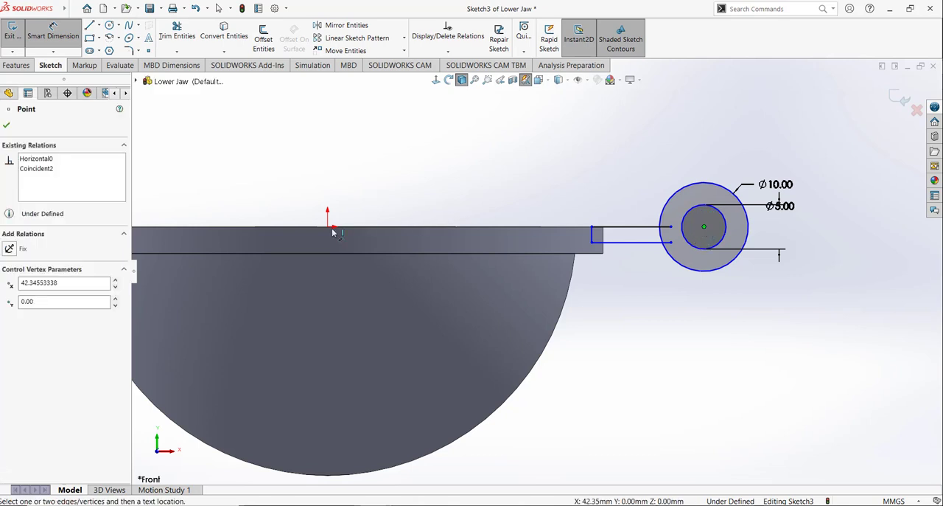
click(704, 226)
click(521, 137)
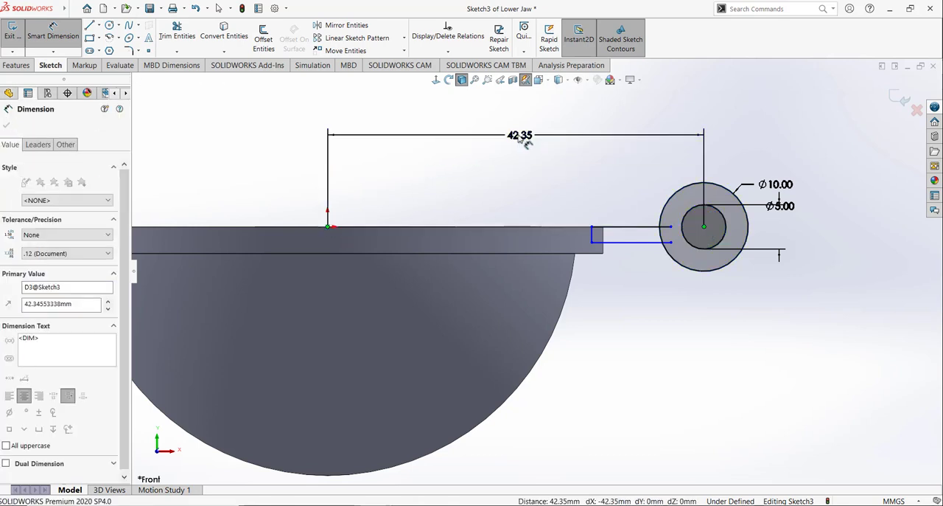
text(38)
key(Return)
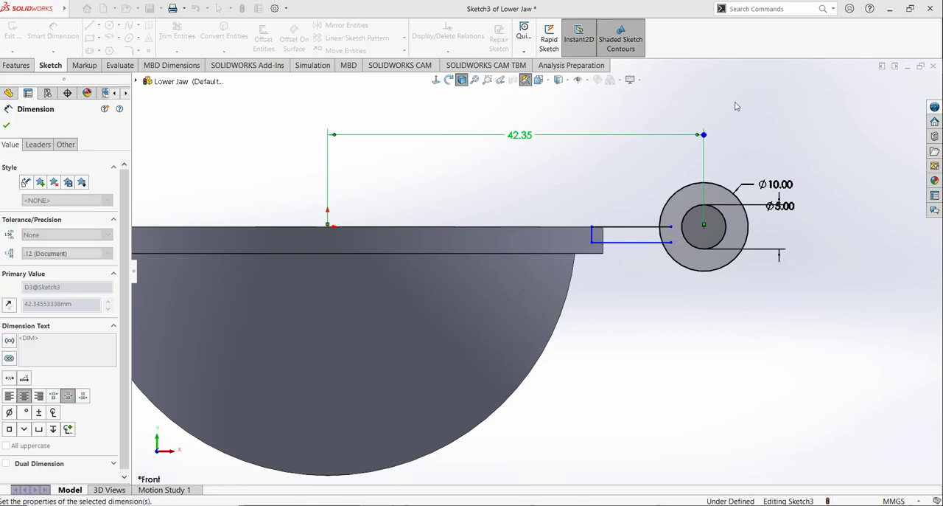
click(735, 106)
Step: Trim both arm lines inside the outer circle and the circle's arc between them, joining the arm and ring into one outline
scroll(730, 137, down, 2)
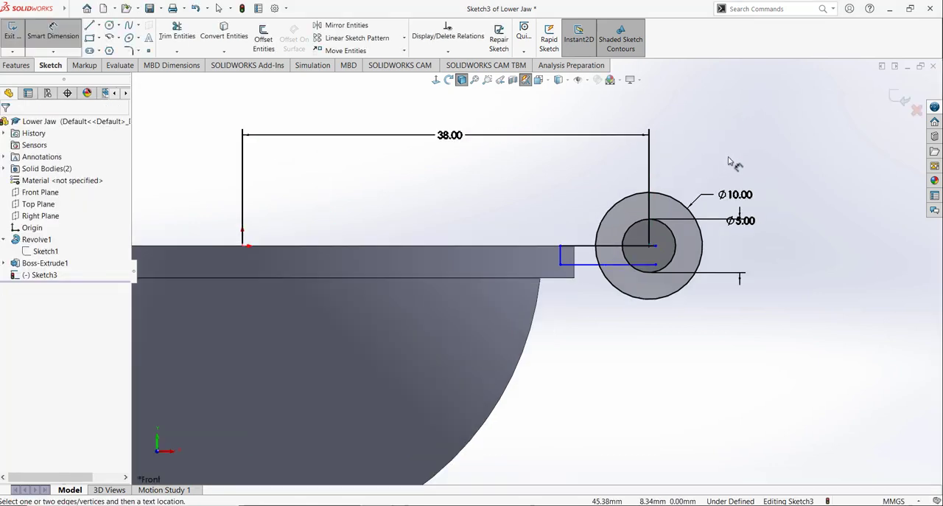
scroll(730, 161, down, 2)
click(177, 36)
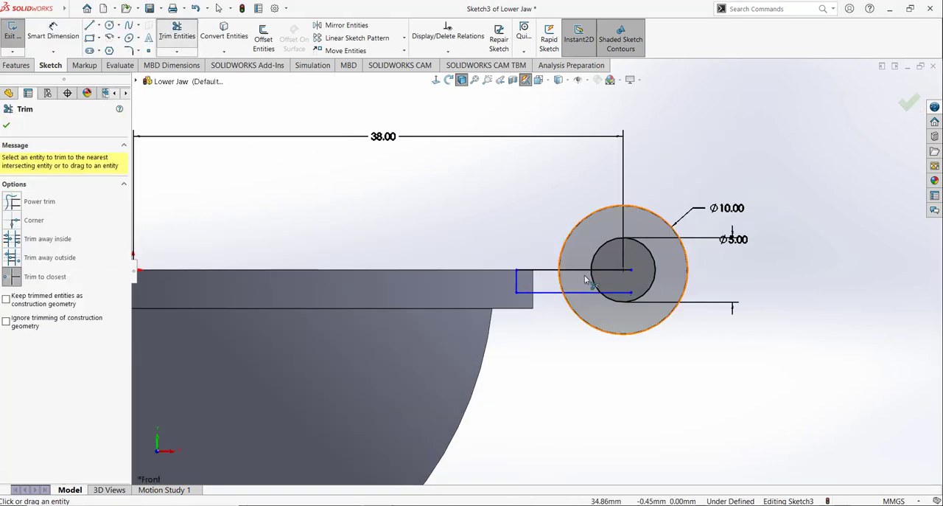
click(615, 272)
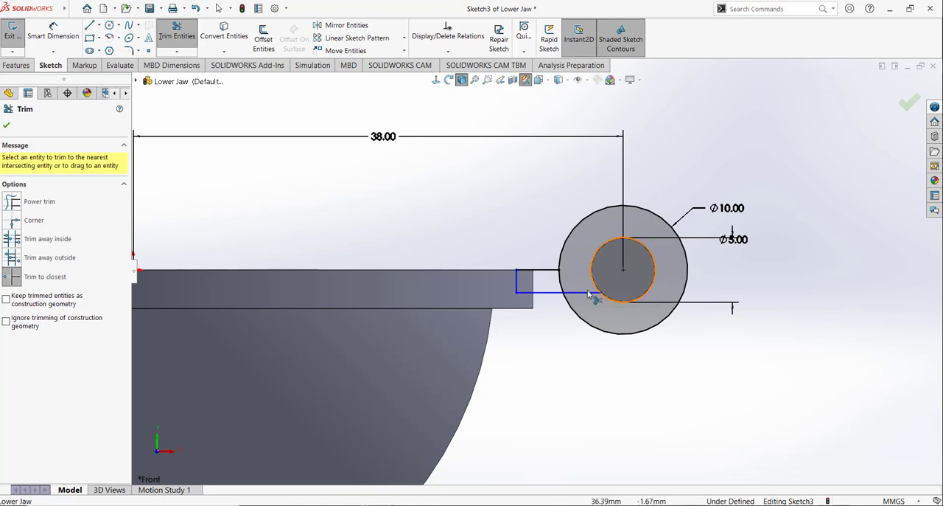
click(589, 292)
click(562, 286)
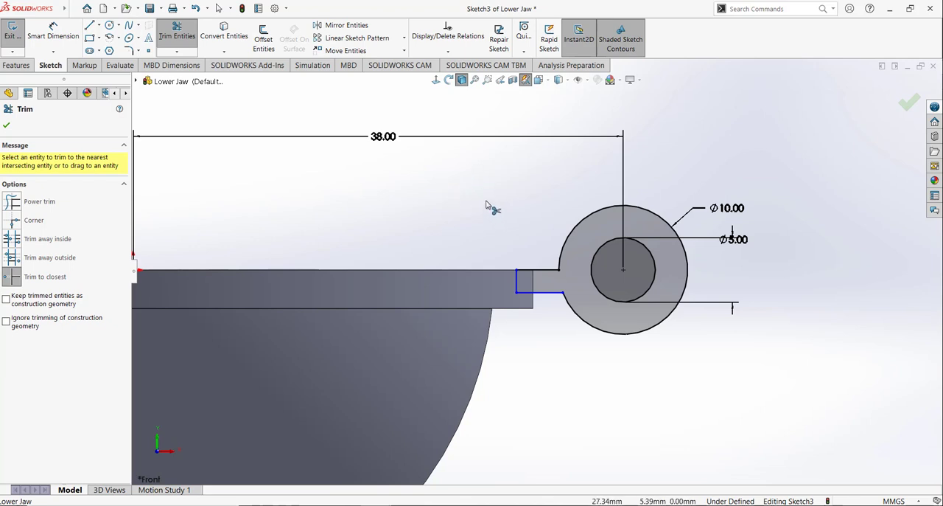
Step: Dimension the arm's vertical end line as 3 mm and place that dimension above the arm beside the ring
click(60, 30)
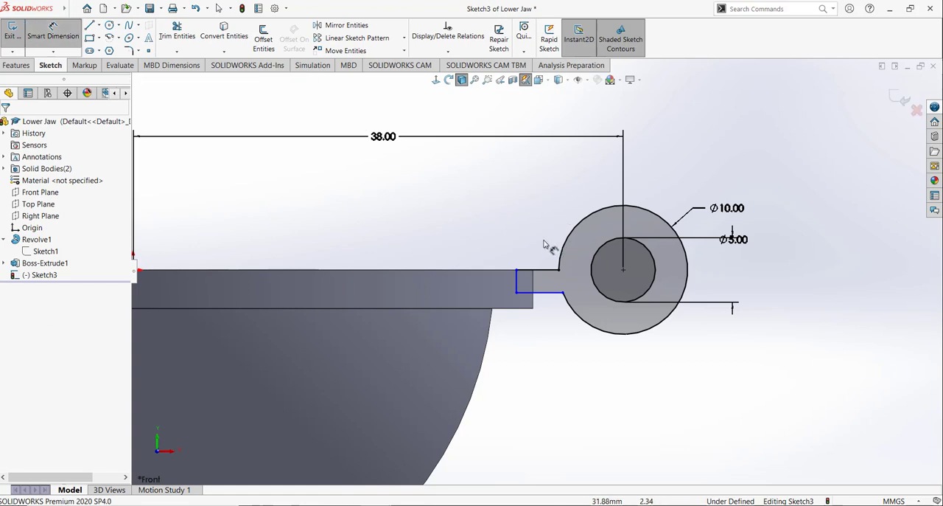
click(519, 284)
click(441, 205)
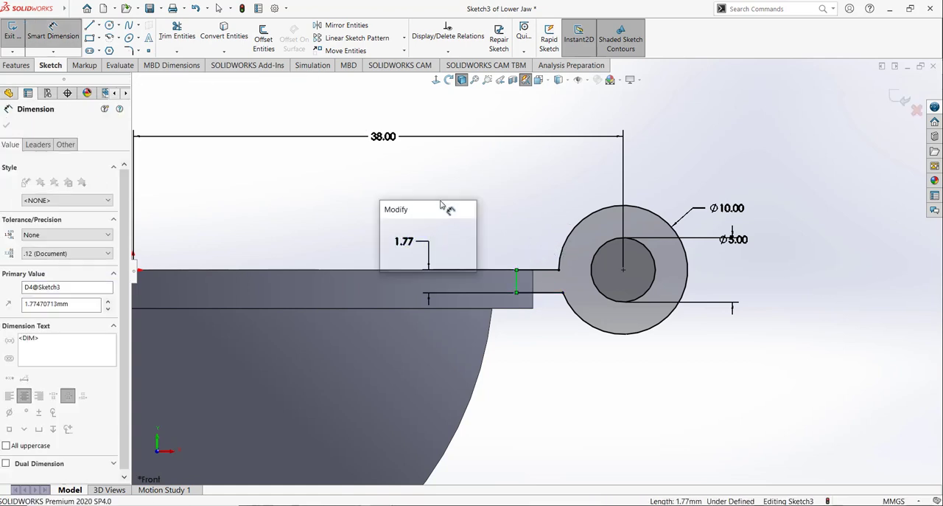
text(3)
key(Return)
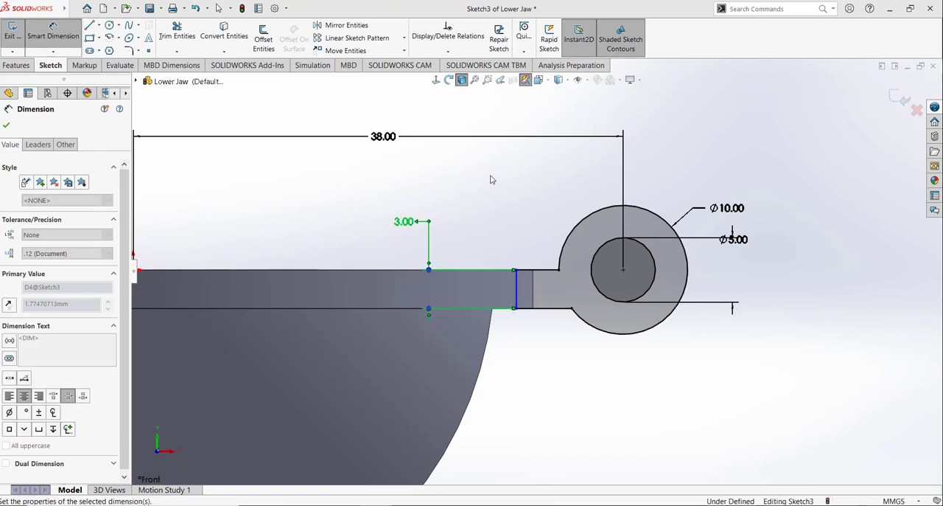
click(492, 179)
scroll(519, 288, up, 2)
scroll(530, 315, down, 3)
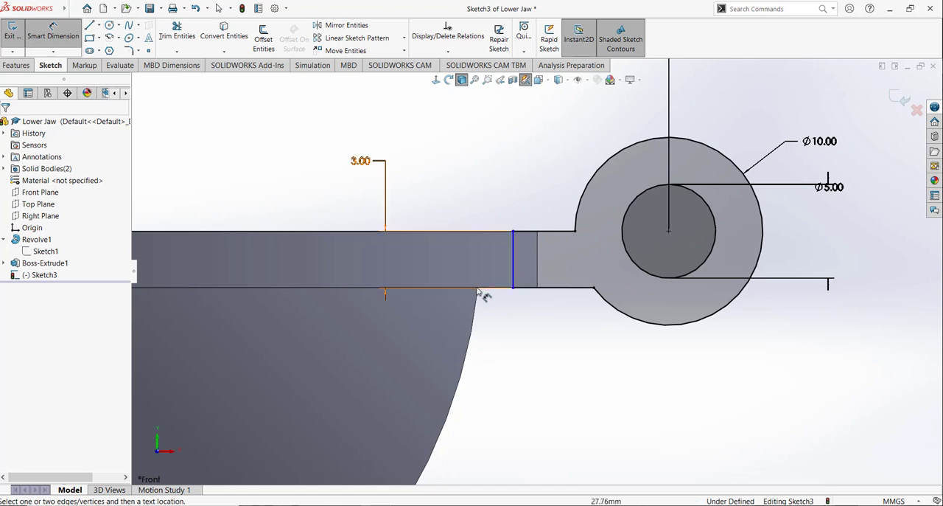
drag(357, 164, 531, 185)
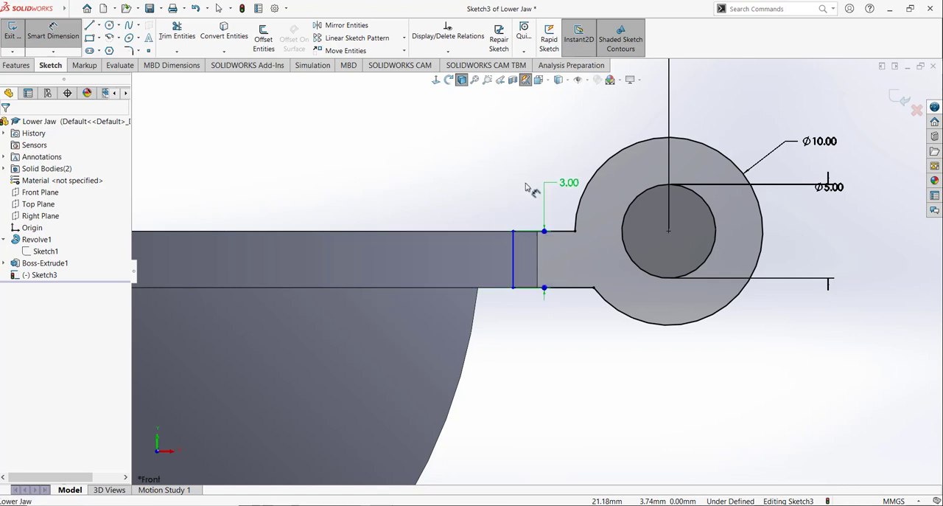
click(531, 371)
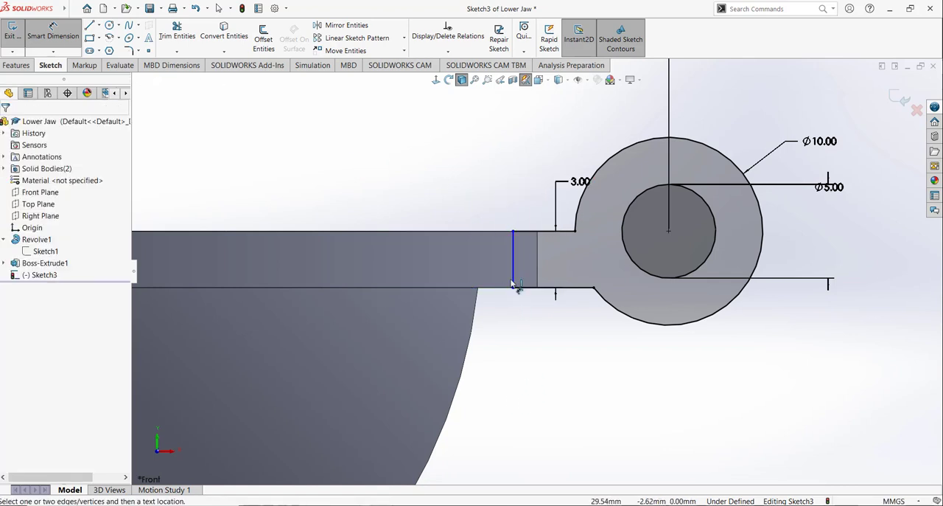
Step: Dimension the horizontal distance between the arm's vertical end line and the ring's centre as 9 mm
click(513, 277)
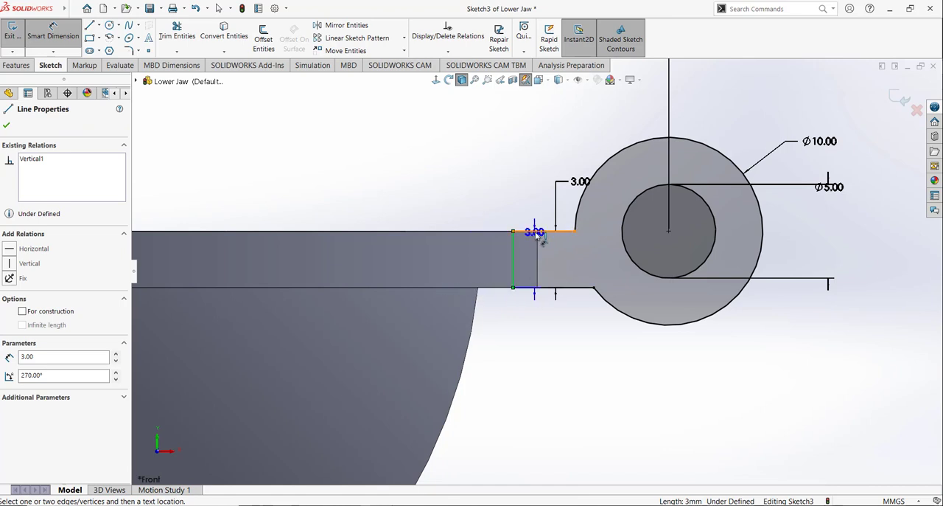
click(668, 232)
click(554, 360)
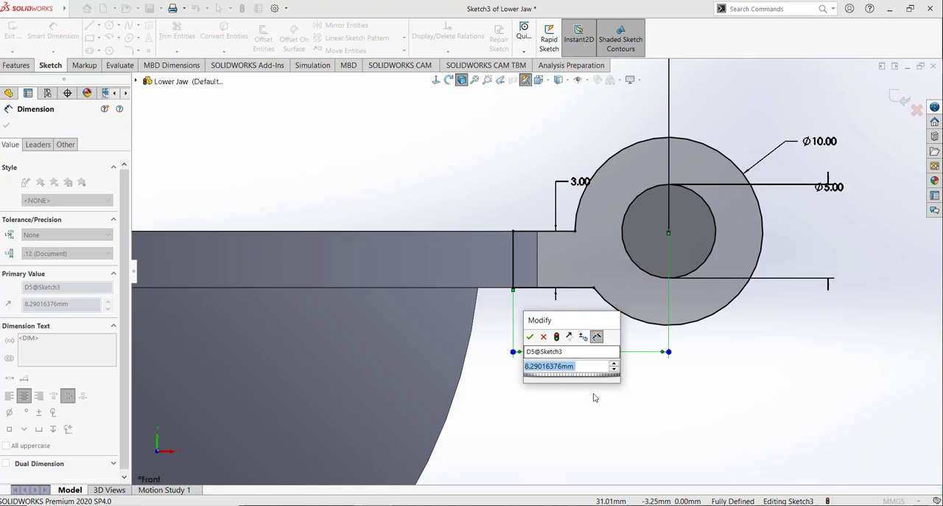
text(9)
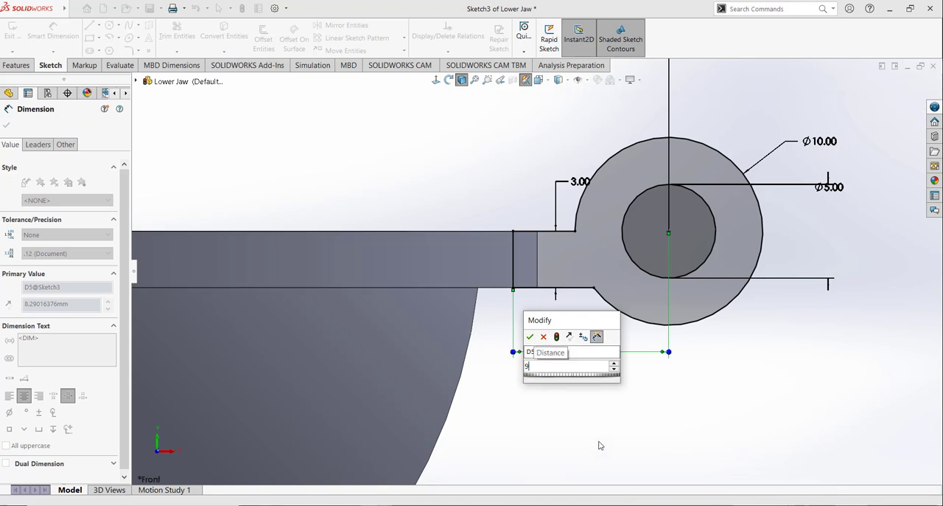
key(Return)
click(525, 413)
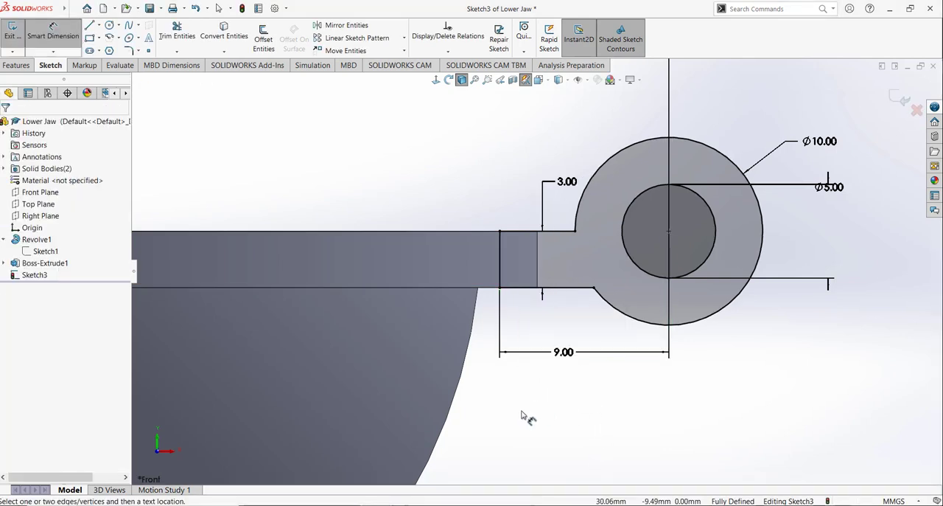
Step: Extrude the hinge ring and arm sketch 8 mm with the Mid Plane end condition, merged with the bowl
scroll(537, 272, up, 3)
mouse_move(520, 199)
middle_down()
mouse_move(512, 222)
mouse_move(520, 221)
mouse_move(519, 206)
middle_up()
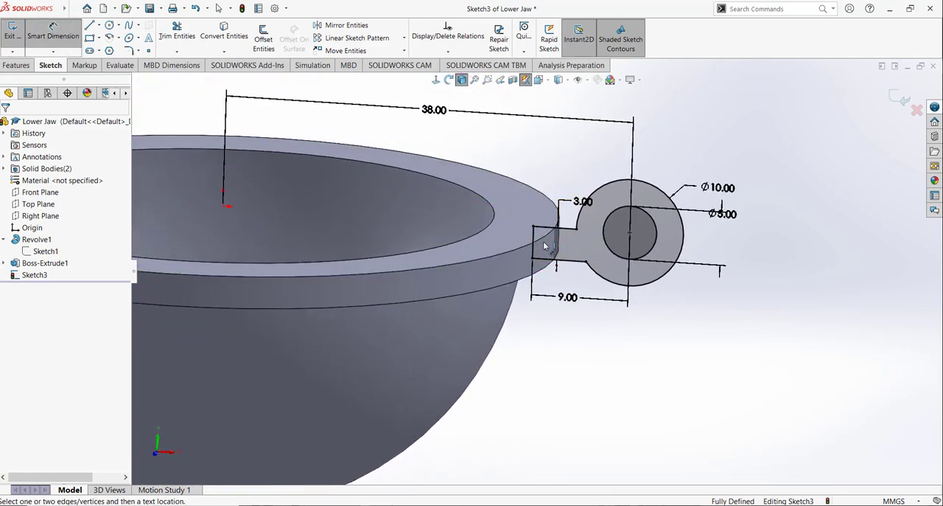
click(16, 65)
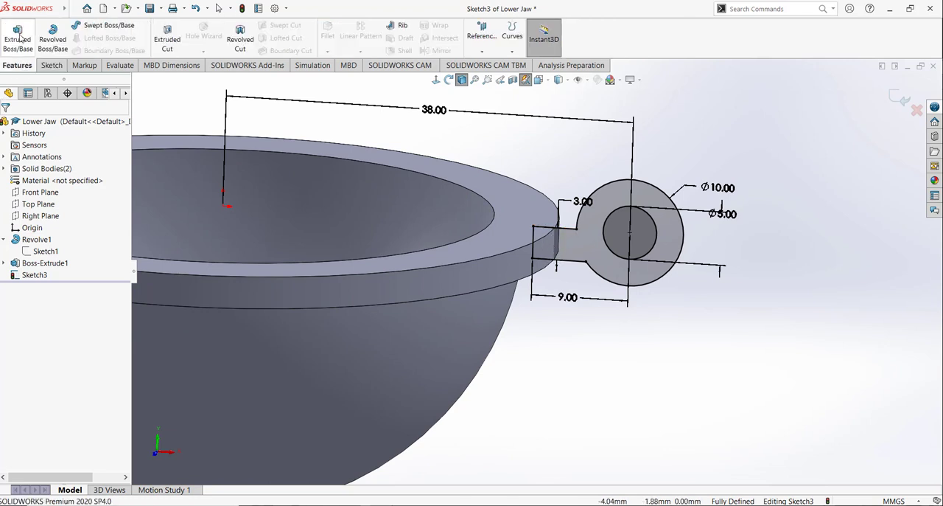
click(18, 38)
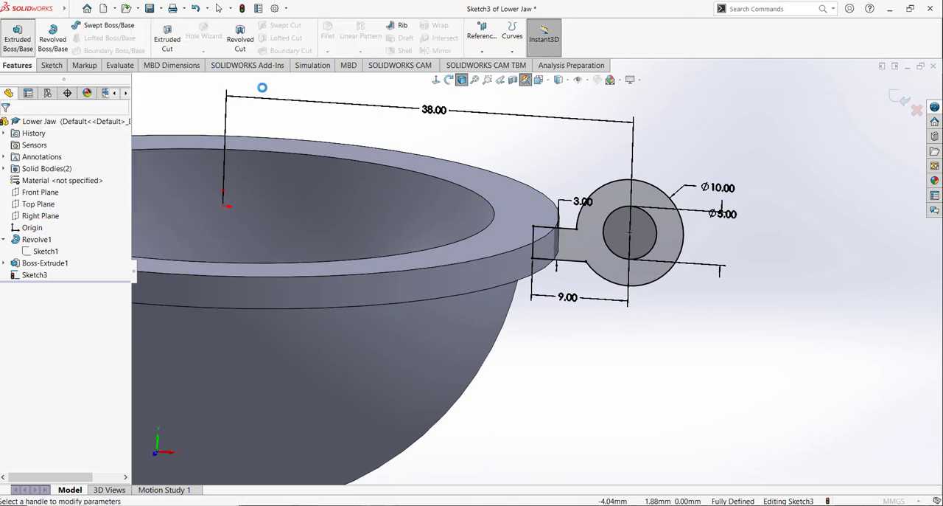
click(51, 193)
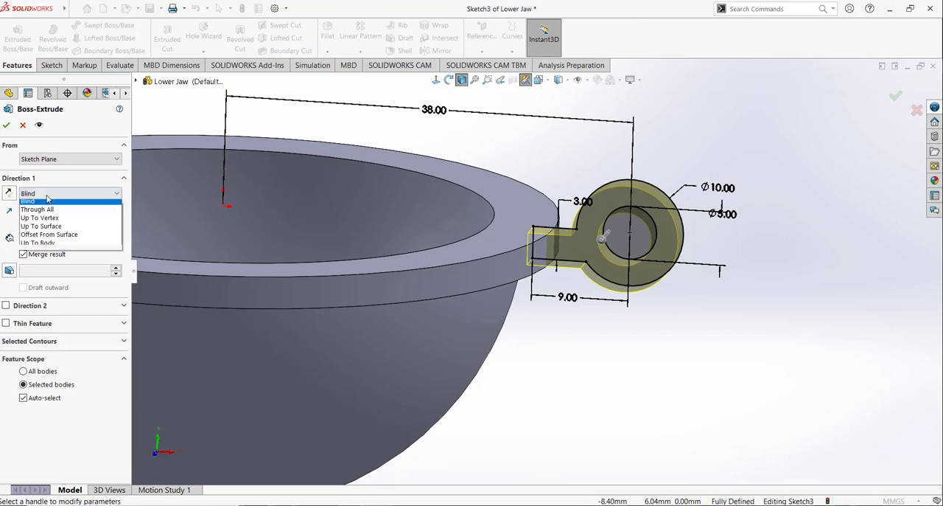
click(50, 254)
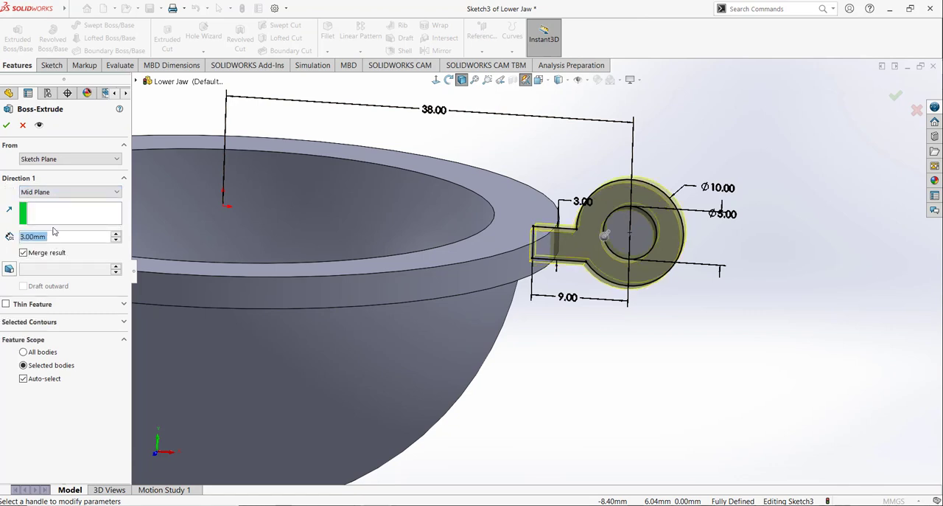
text(8)
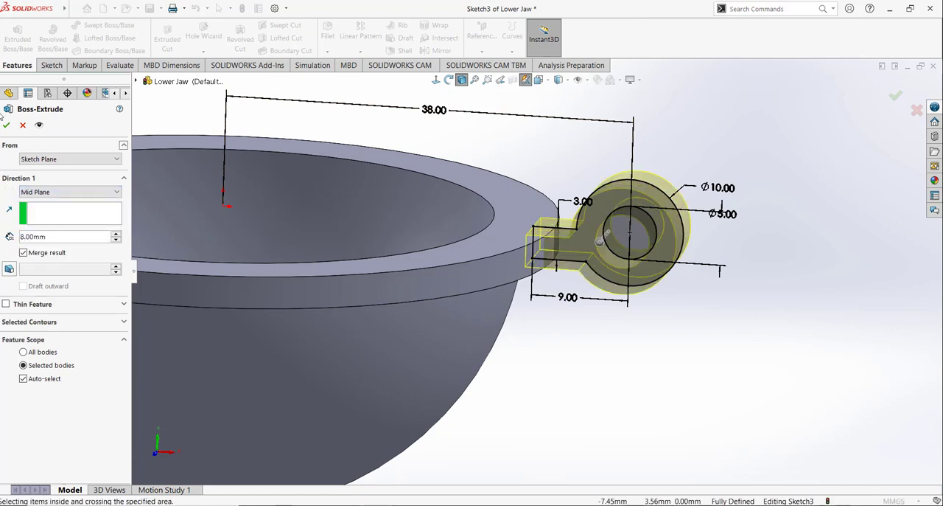
key(Return)
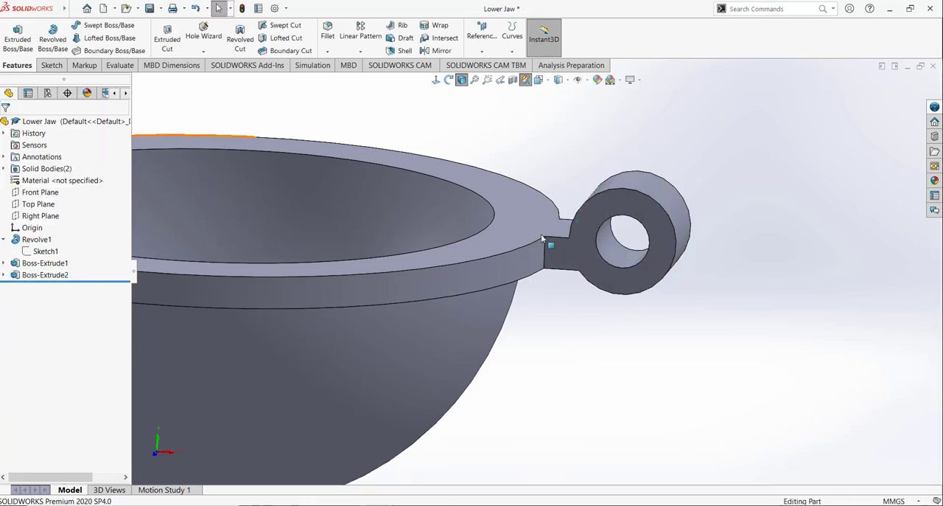
Step: Start a new sketch on the Top Plane
click(540, 81)
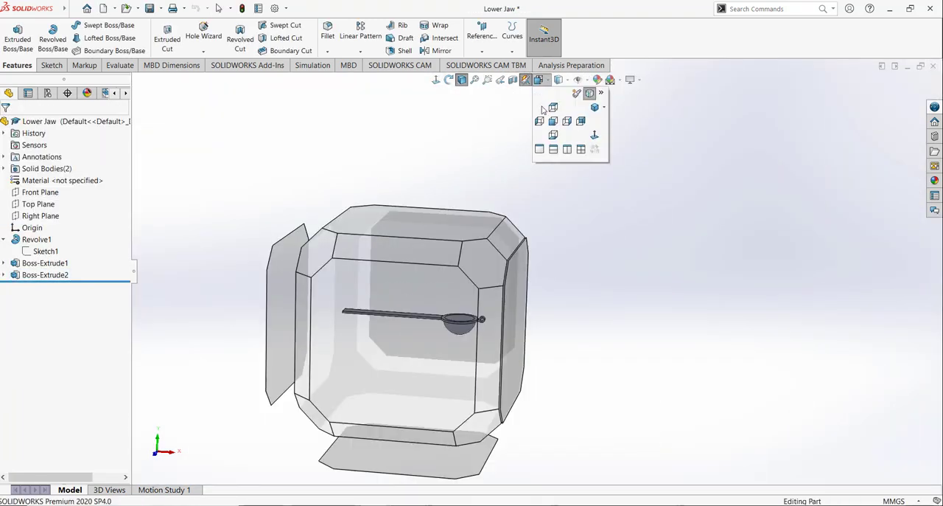
click(595, 108)
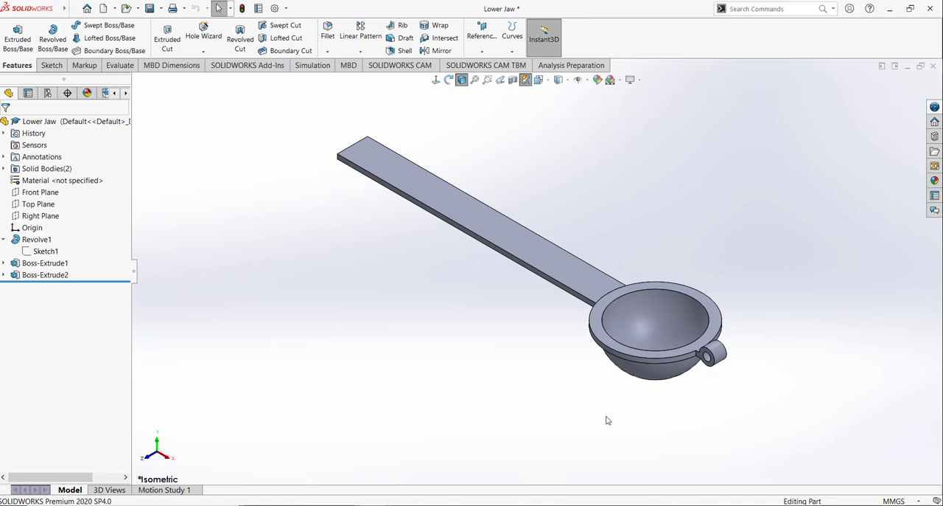
click(49, 208)
click(56, 189)
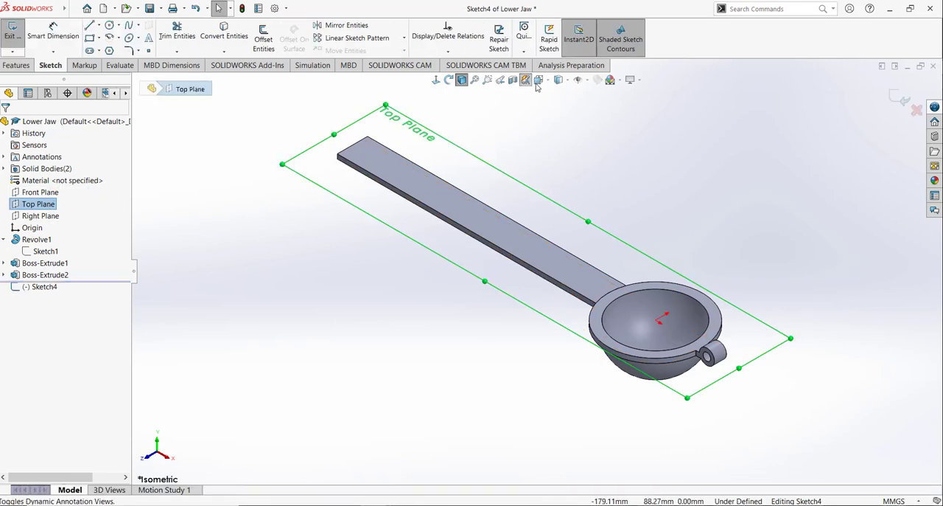
click(538, 83)
click(597, 138)
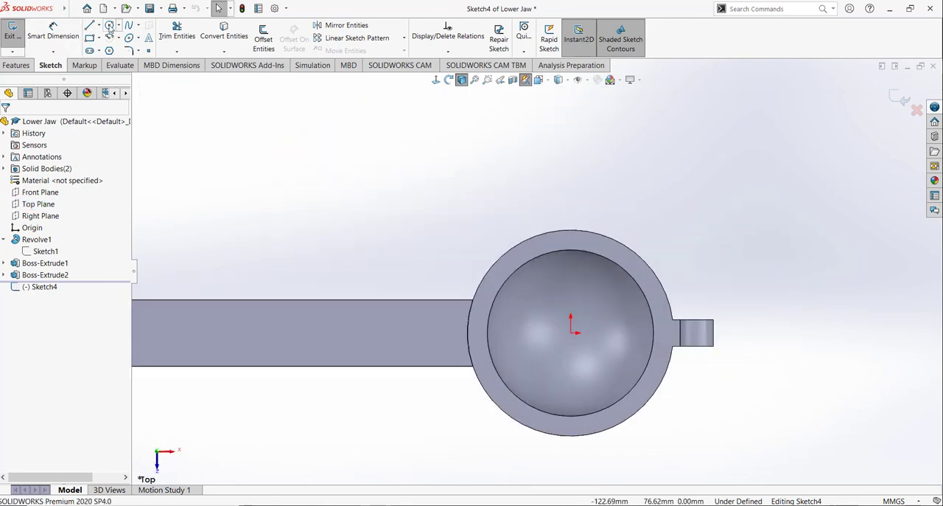
Step: Sketch a circle of about 2.76 mm radius inside the bowl, centred about 11.29 mm directly above the origin
click(109, 26)
scroll(582, 330, down, 3)
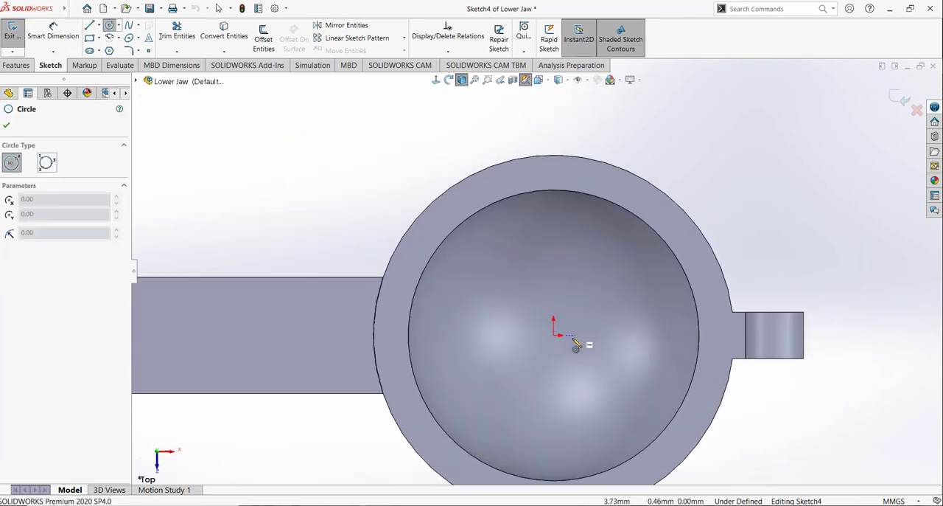
click(554, 271)
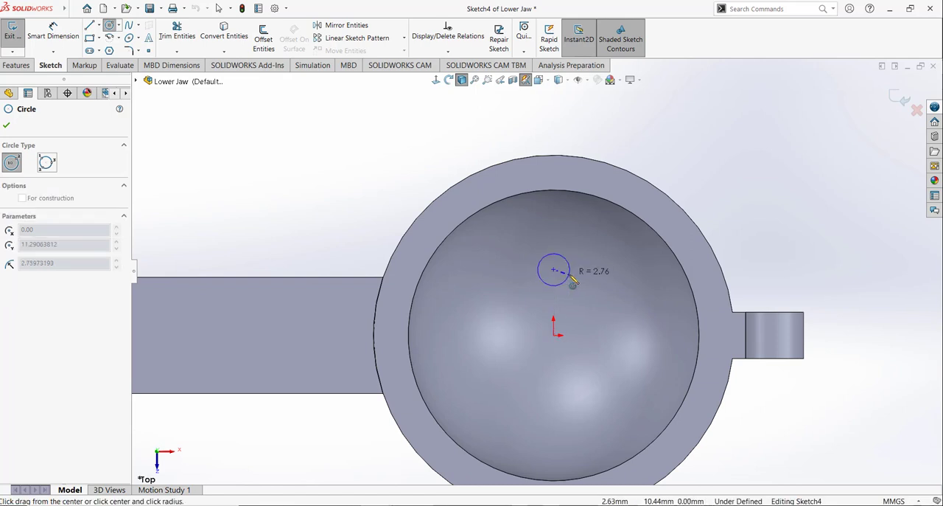
click(574, 283)
scroll(588, 324, down, 1)
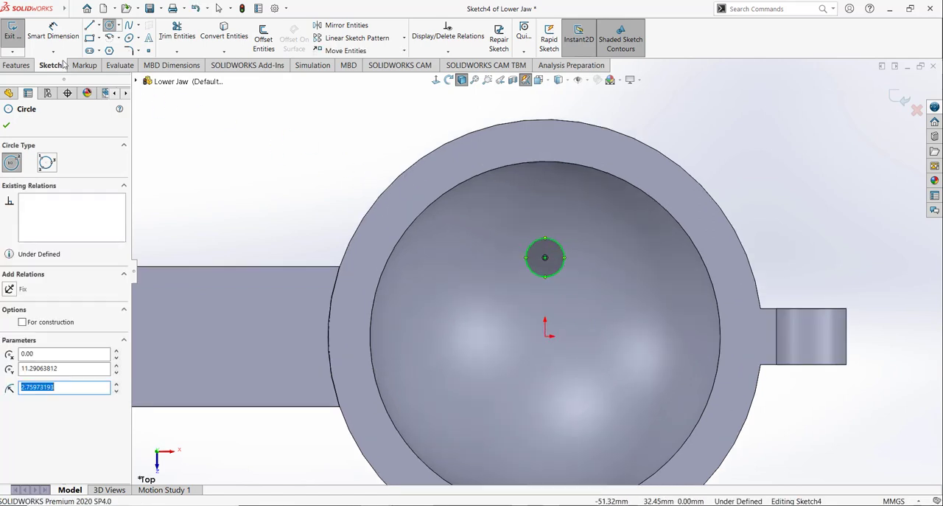
Step: Dimension the small circle's diameter as 2 mm, placing the dimension over the bowl's rim
click(53, 33)
click(560, 243)
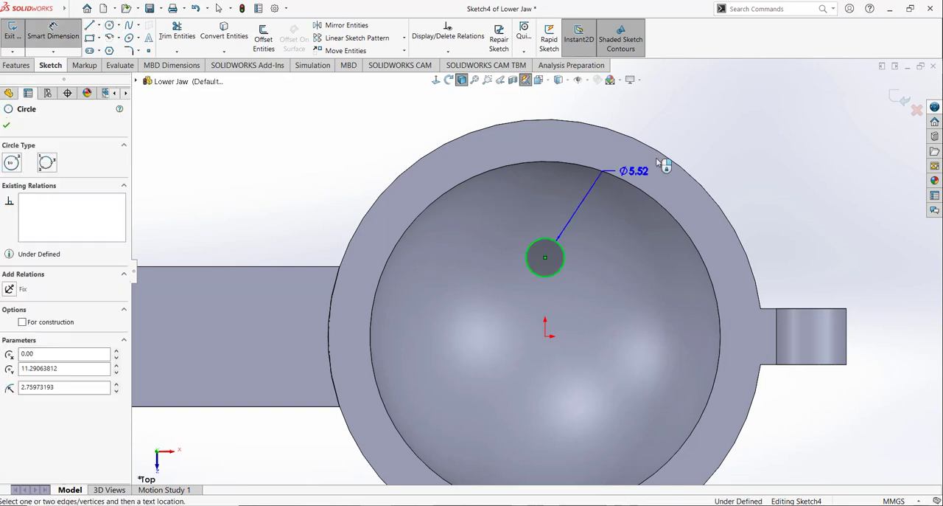
click(667, 156)
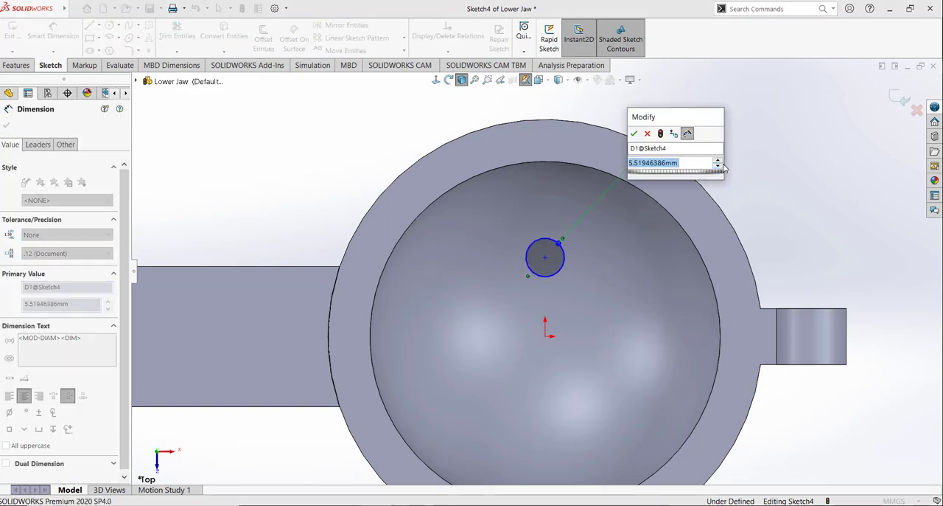
text(2)
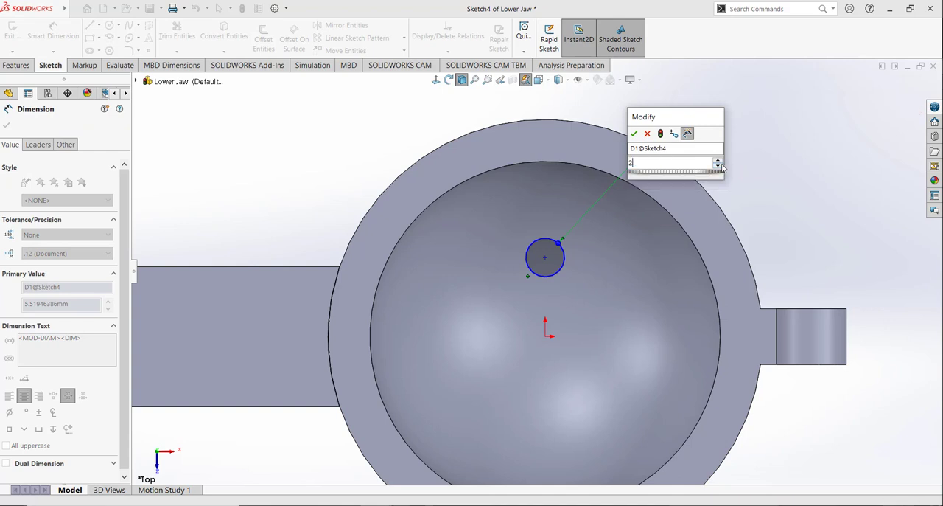
key(Return)
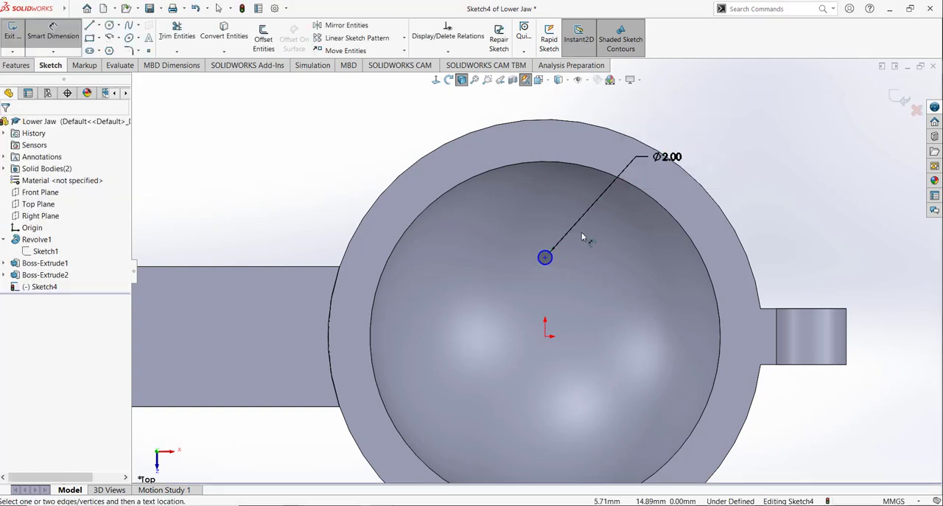
Step: Dimension the vertical distance between the small circle's centre and the origin as 6 mm
click(545, 256)
click(549, 330)
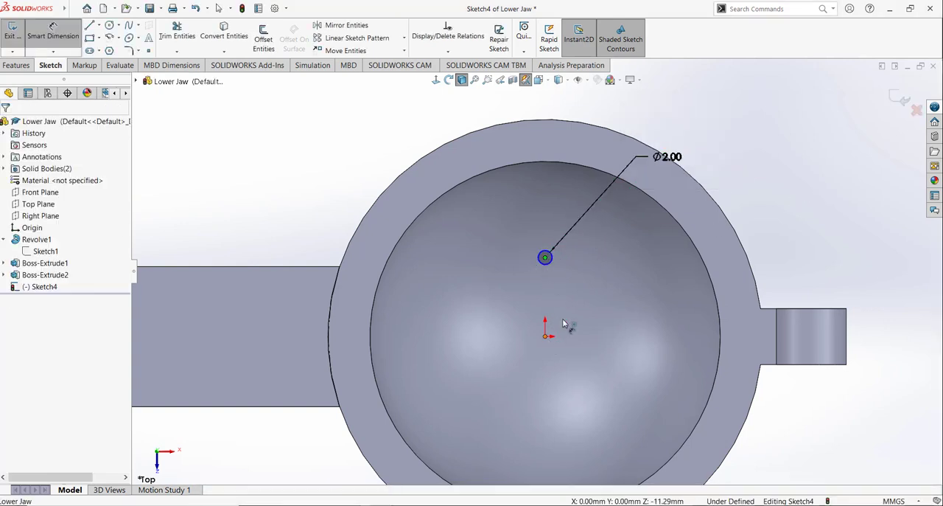
click(636, 291)
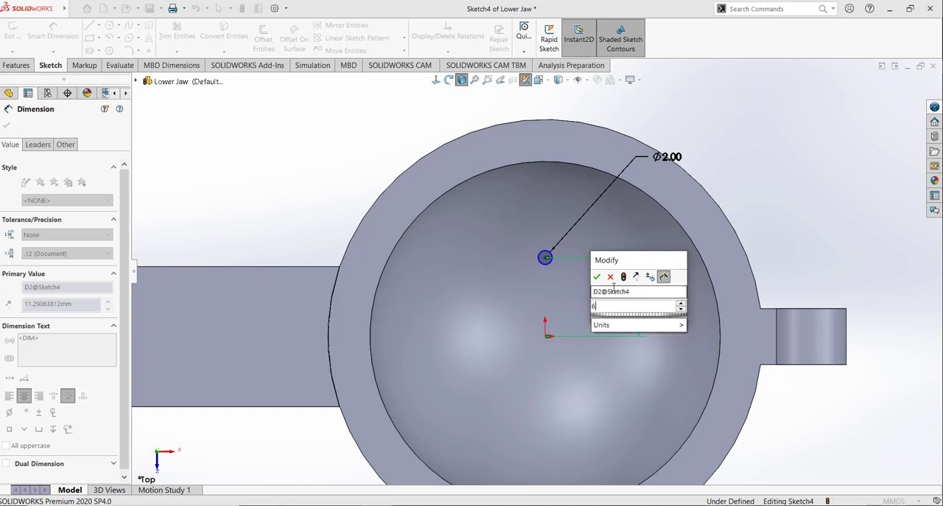
key(Return)
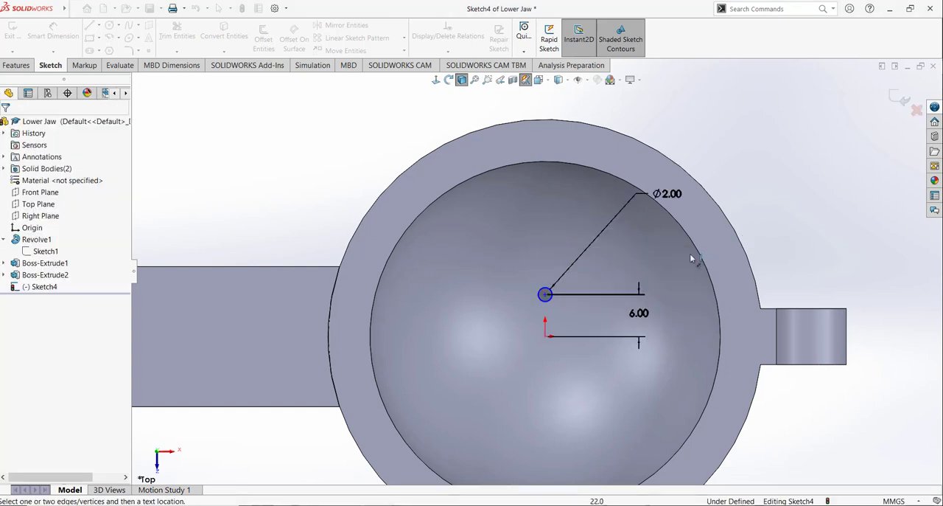
scroll(611, 344, down, 2)
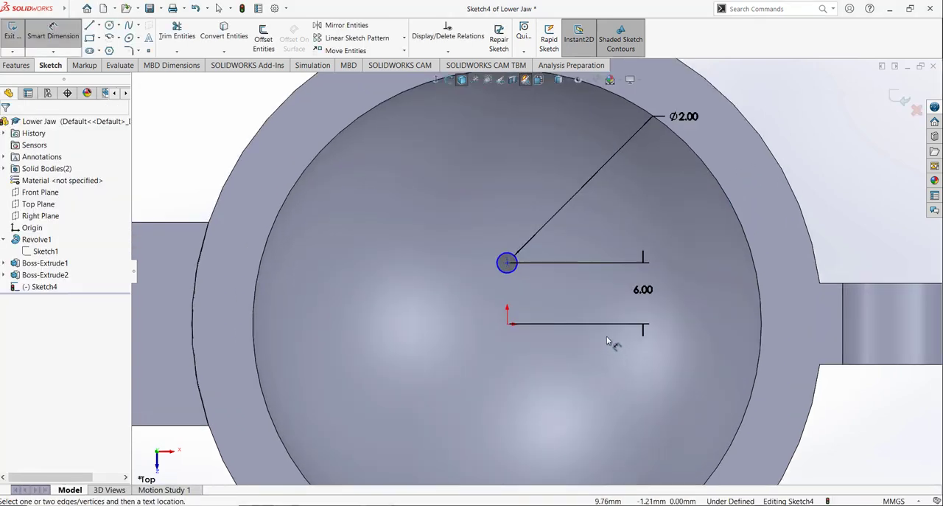
Step: Change the distance between the small circle's centre and the origin to 8 mm
click(643, 290)
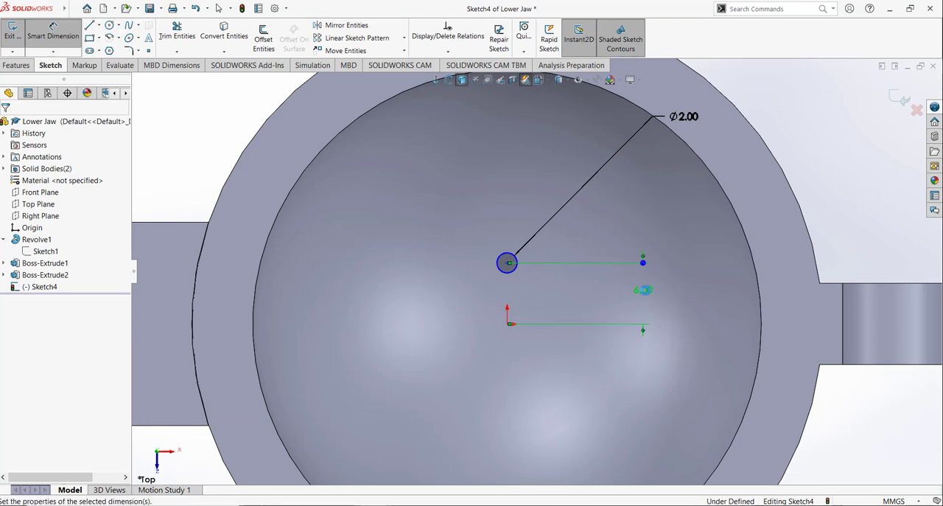
double_click(643, 290)
text(6)
key(Return)
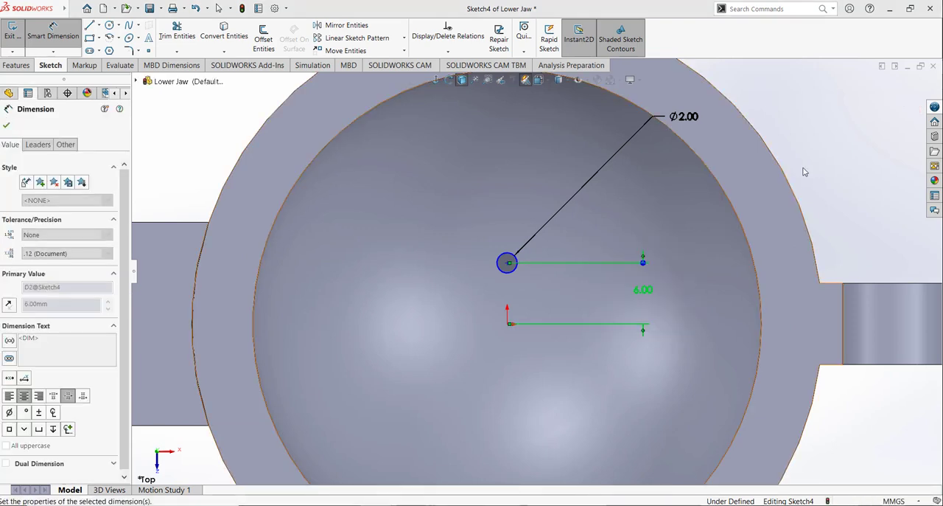
click(800, 171)
Step: Add a Vertical relation between the small circle's centre and the origin
click(447, 52)
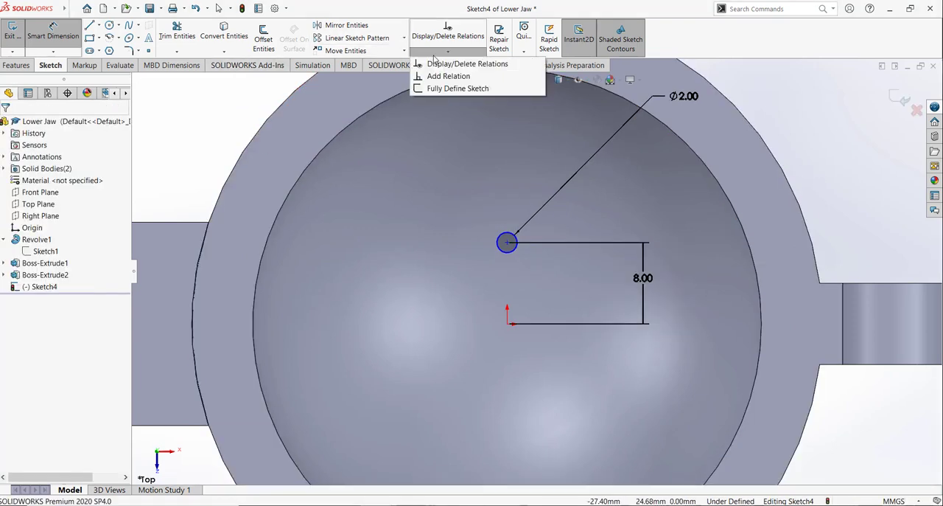
click(441, 76)
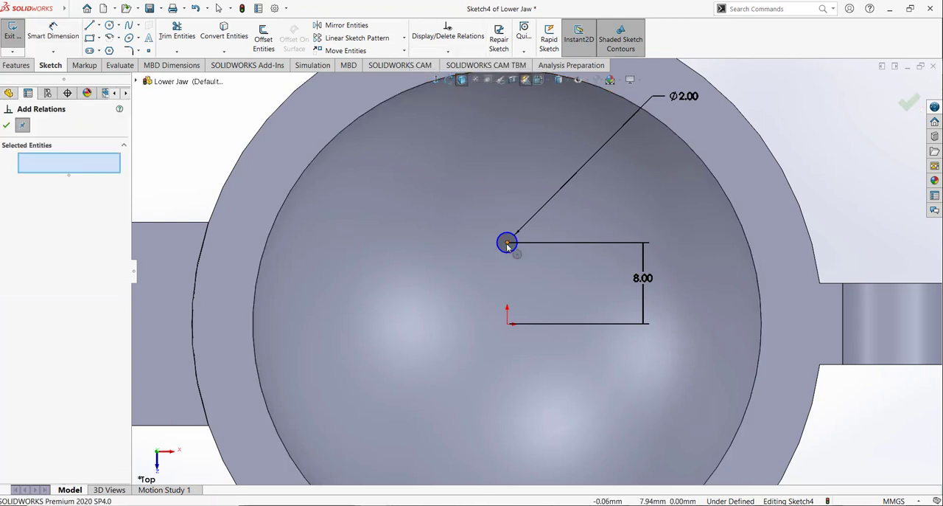
click(507, 242)
click(507, 323)
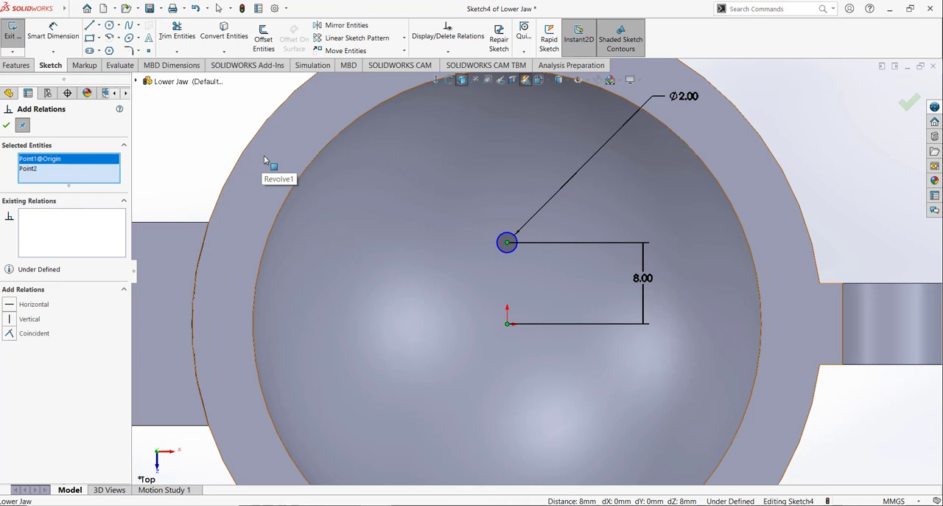
click(10, 319)
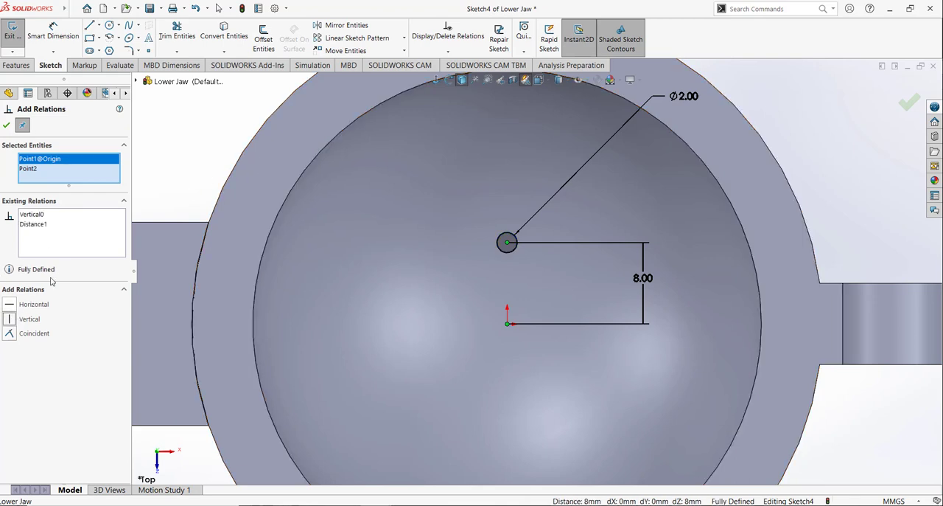
click(9, 126)
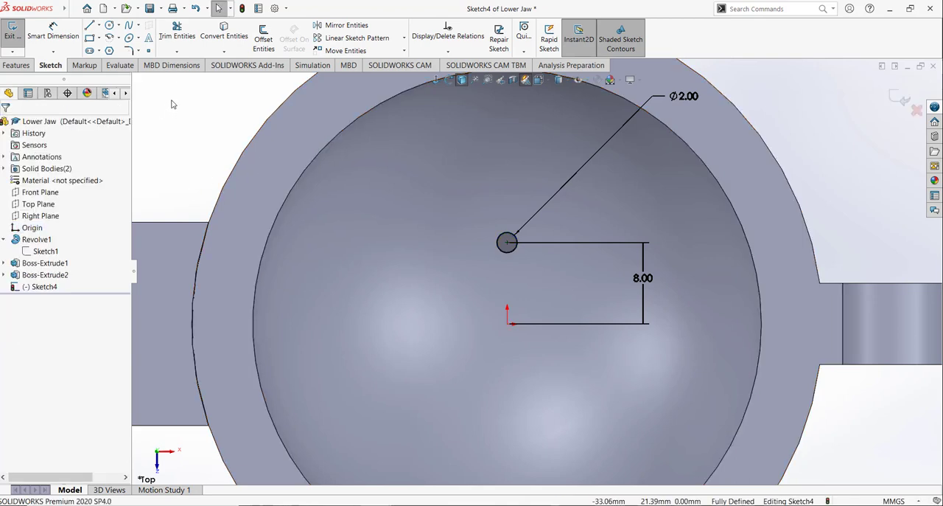
Step: Exit the sketch and cut the 2 mm circle through the bowl with an Extruded Cut set to Through All
click(18, 35)
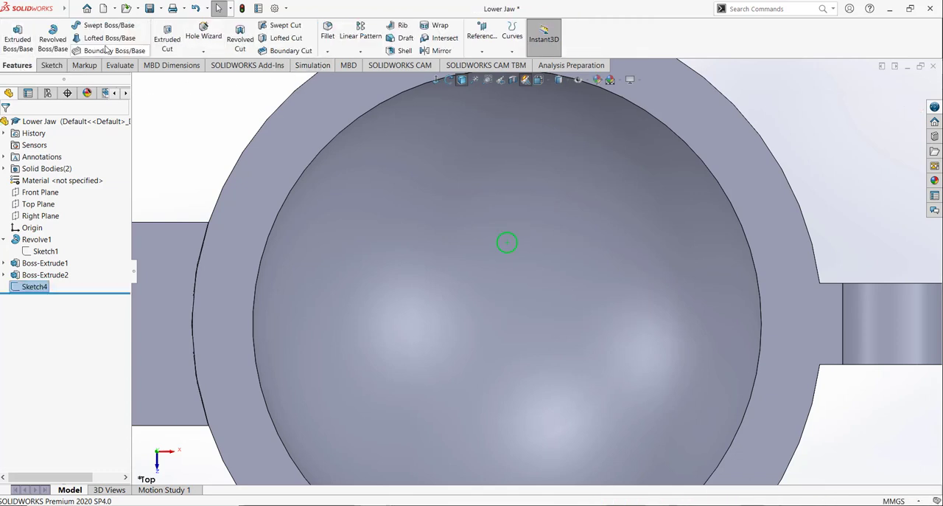
click(168, 37)
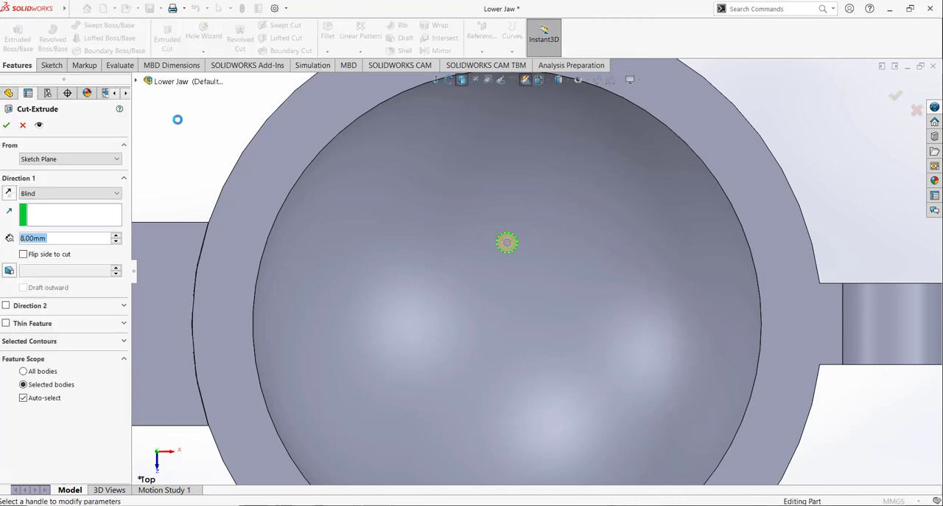
click(74, 194)
click(45, 204)
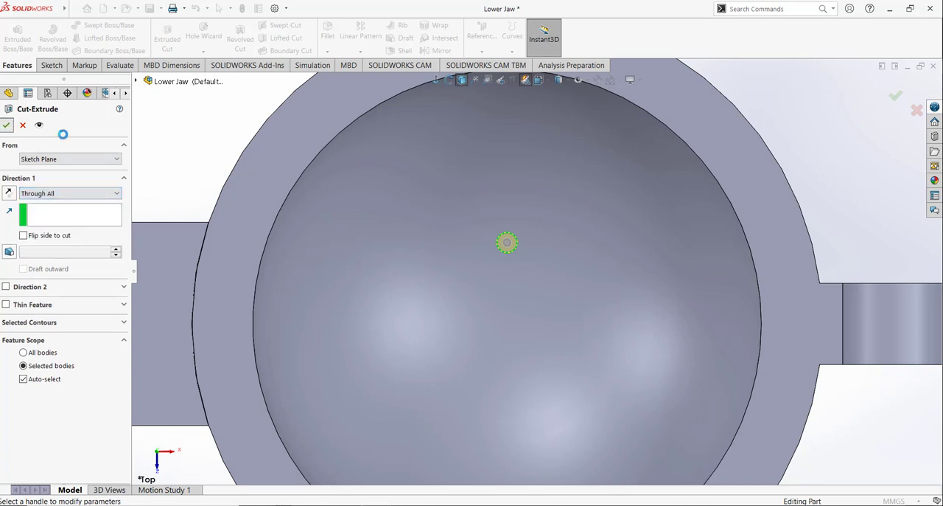
key(Return)
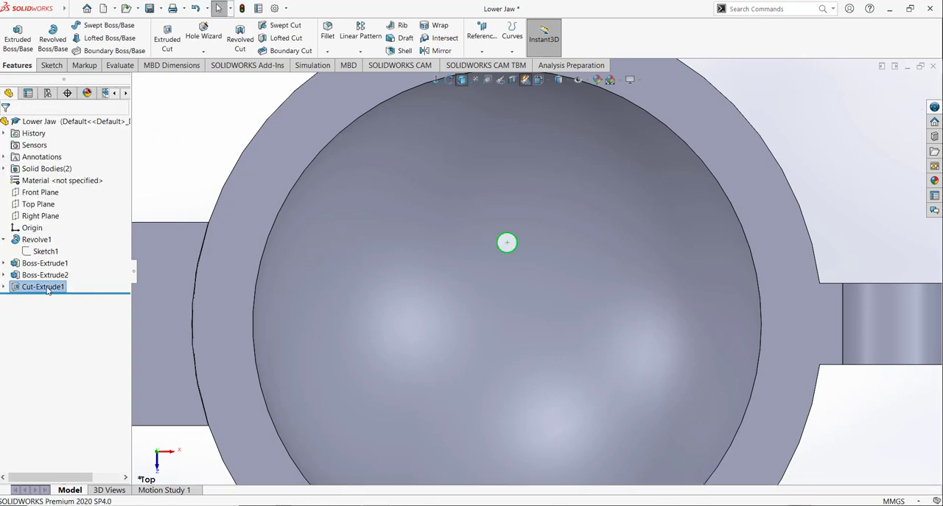
Step: Create a Circular Pattern of the 2 mm hole about the bowl rim's outer edge with 12 equally spaced instances over 360°
click(361, 51)
click(364, 77)
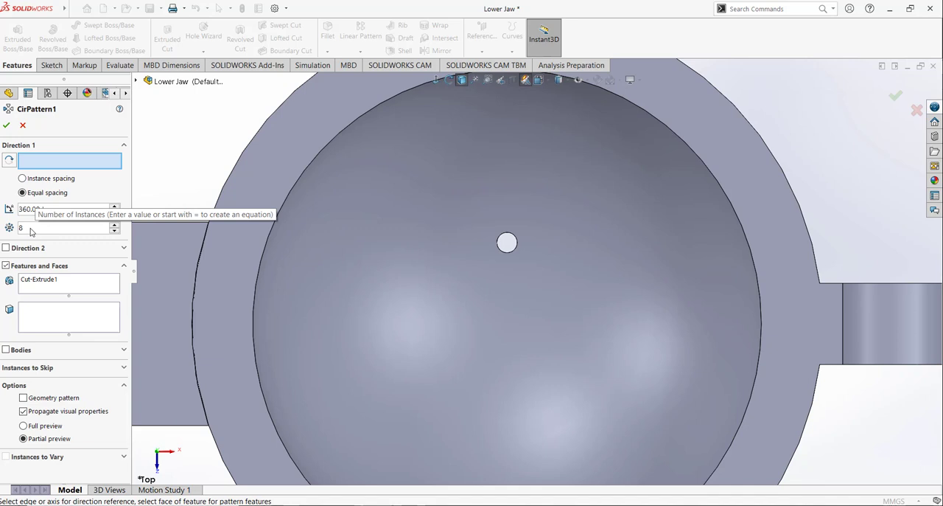
double_click(31, 228)
text(12)
key(Return)
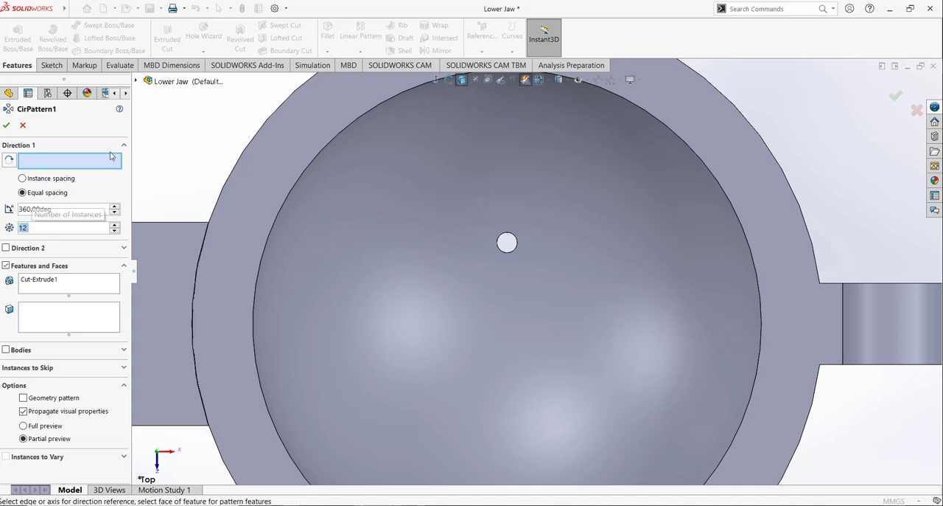
click(70, 164)
scroll(186, 144, up, 5)
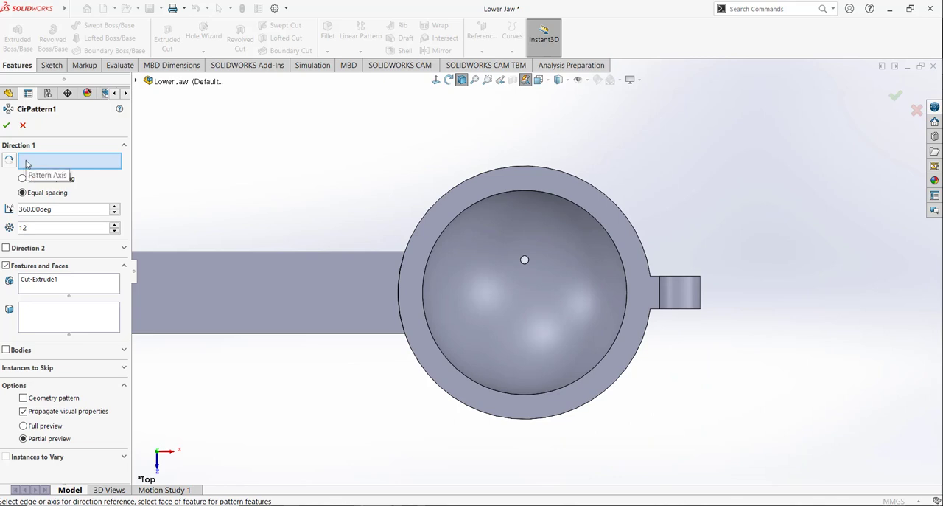
middle_drag(319, 230, 410, 323)
click(410, 325)
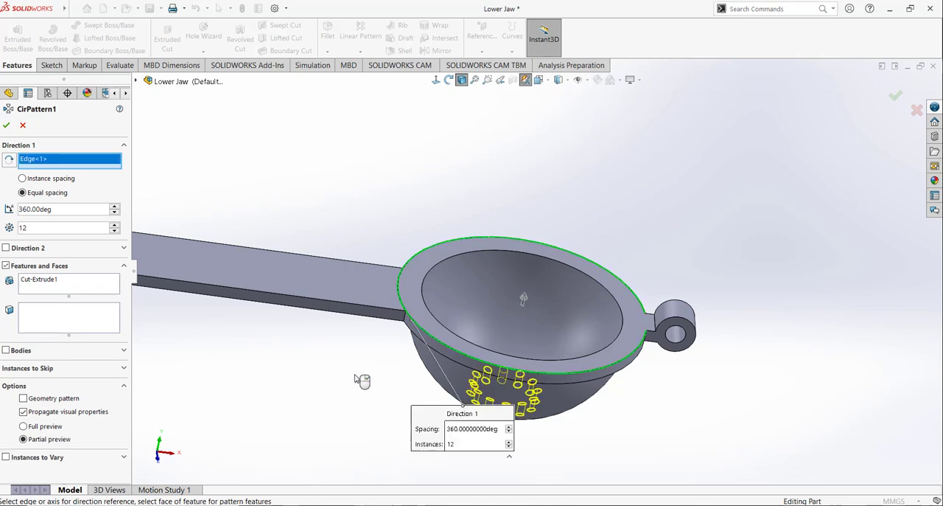
click(8, 129)
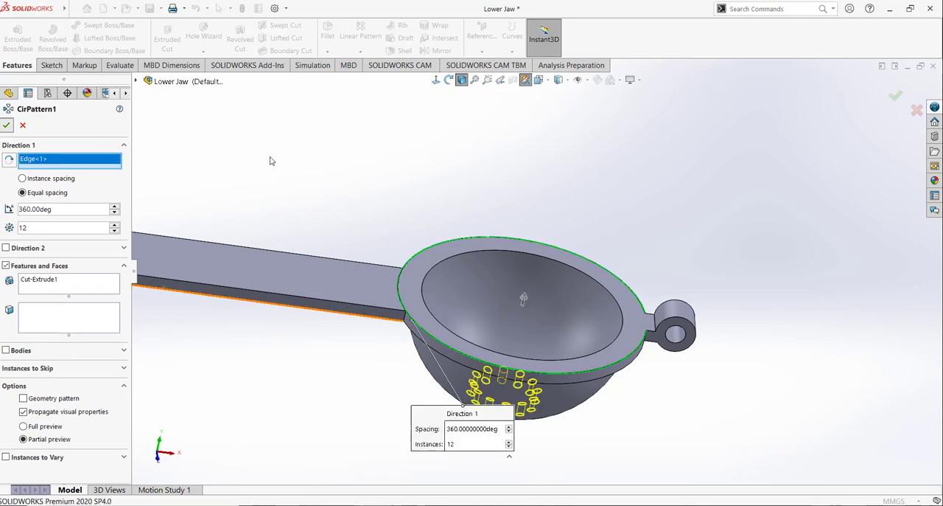
Step: On the rim's top face, sketch a circle of about 1.45 mm radius centred about 4.3 mm directly above the origin
mouse_move(337, 210)
middle_down()
mouse_move(309, 310)
mouse_move(324, 316)
middle_up()
click(55, 68)
click(13, 46)
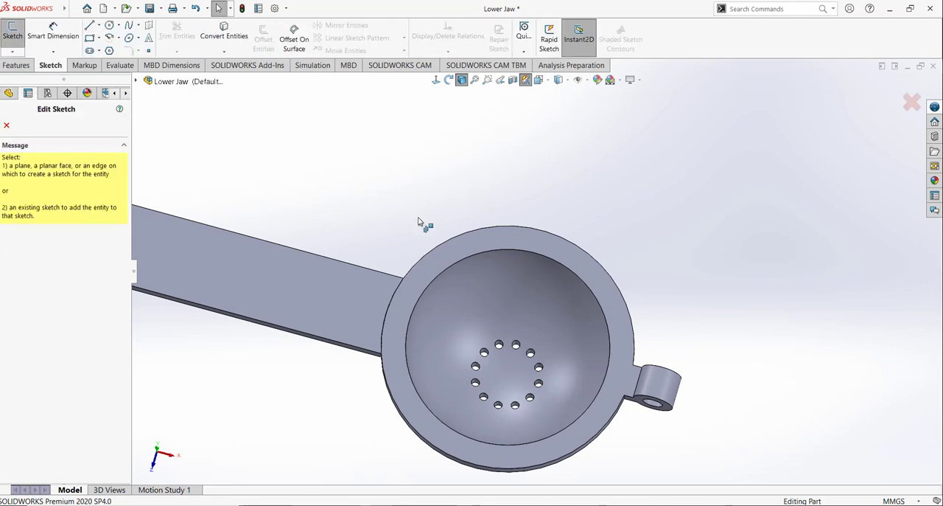
click(467, 238)
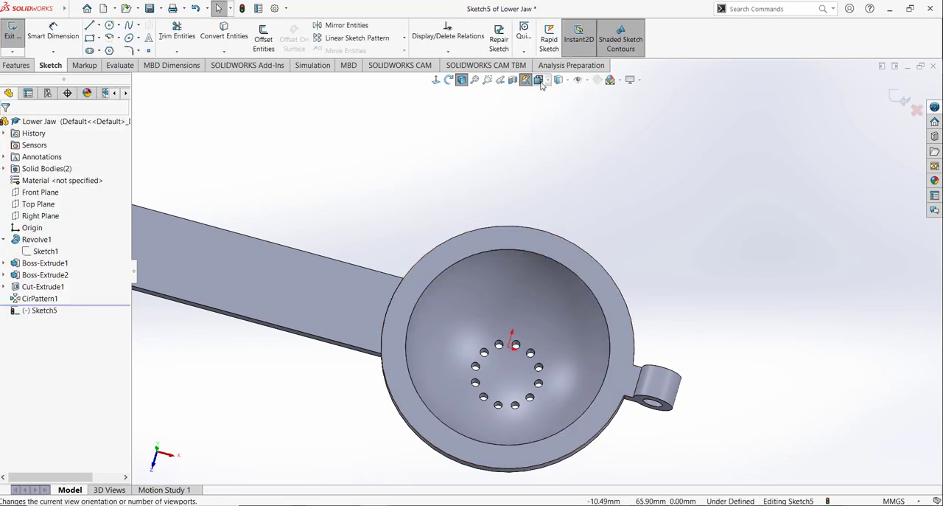
click(538, 79)
click(594, 138)
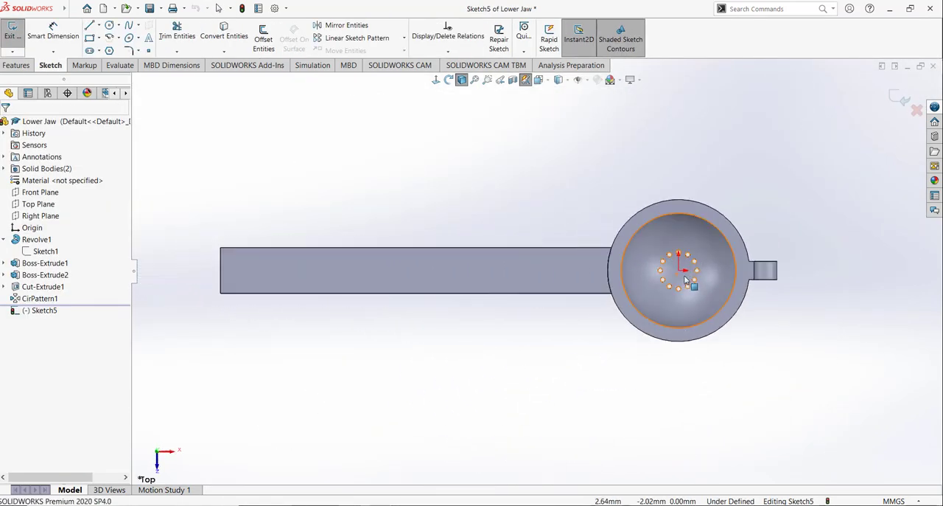
scroll(684, 273, down, 5)
click(110, 27)
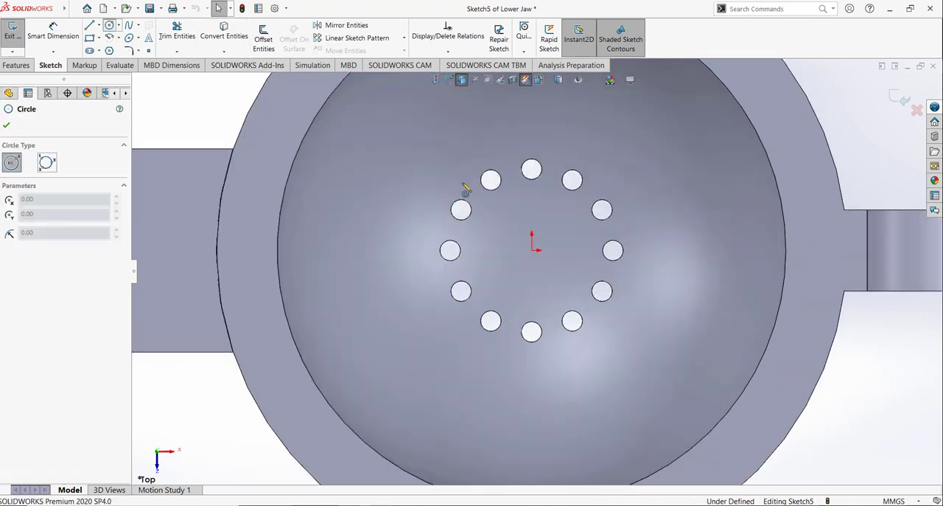
click(531, 206)
click(547, 212)
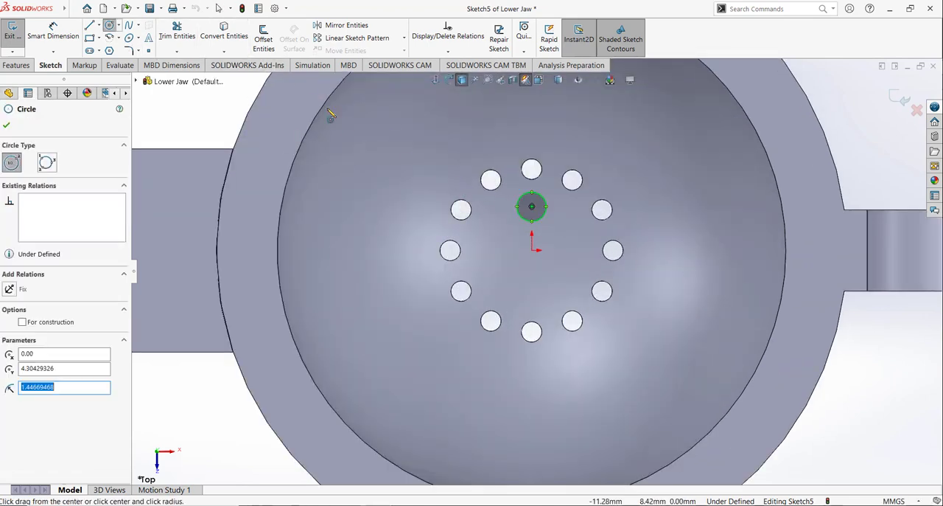
key(Escape)
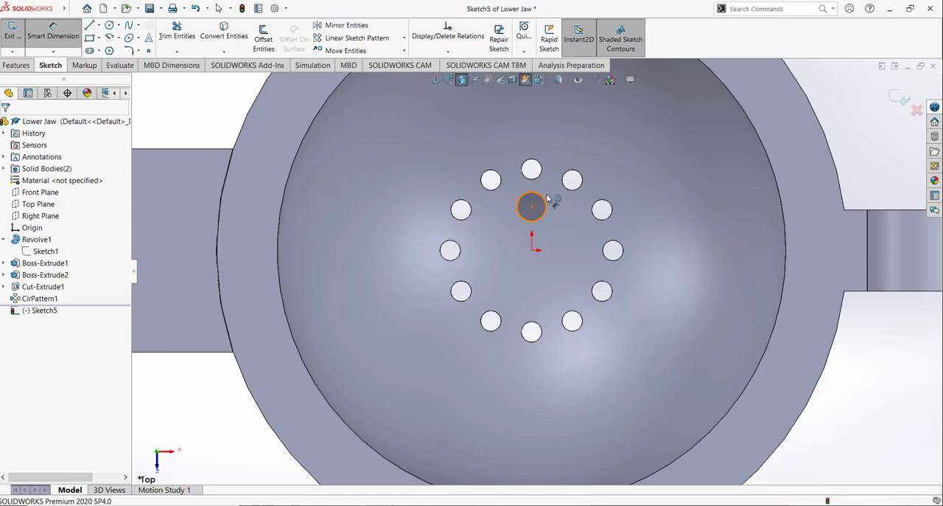
Step: Dimension the new circle's diameter as 2 mm
click(546, 201)
click(607, 151)
text(2)
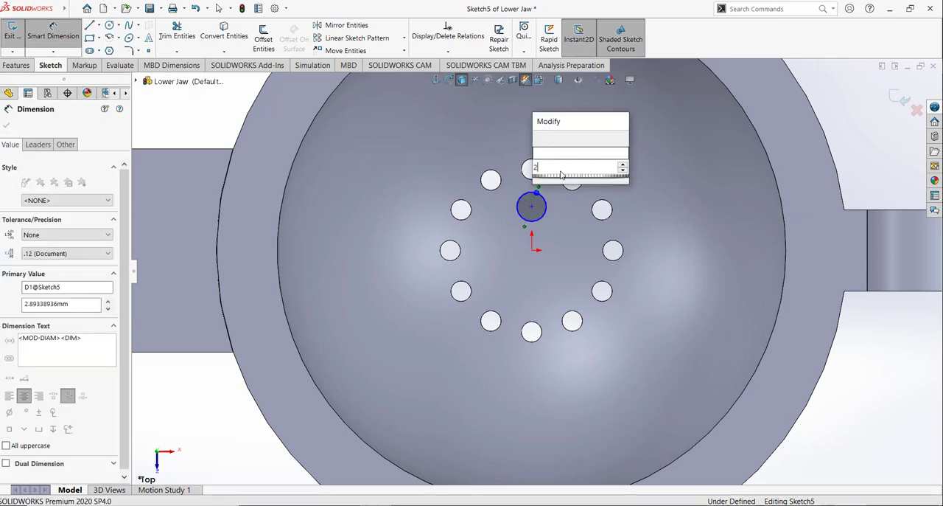
key(Return)
Step: Dimension the vertical distance between the new circle's centre and the origin as 6 mm
click(532, 207)
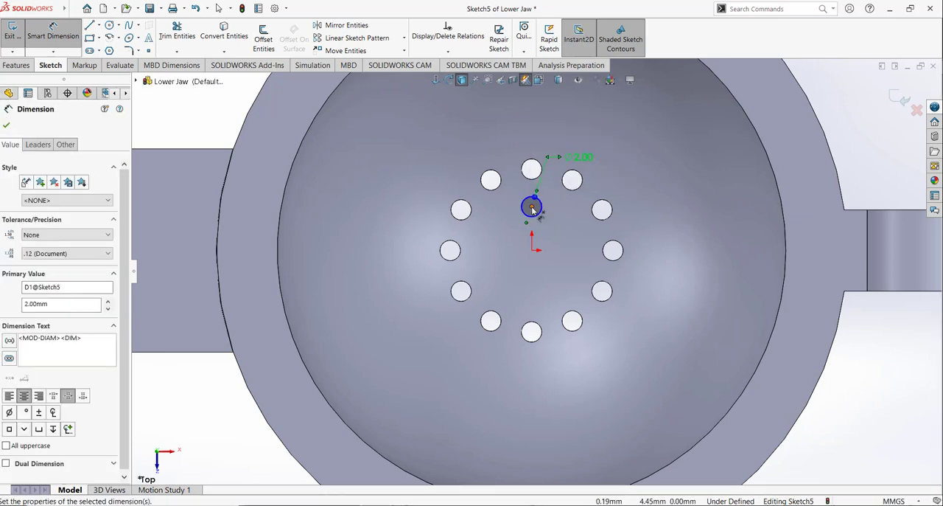
click(532, 250)
click(580, 233)
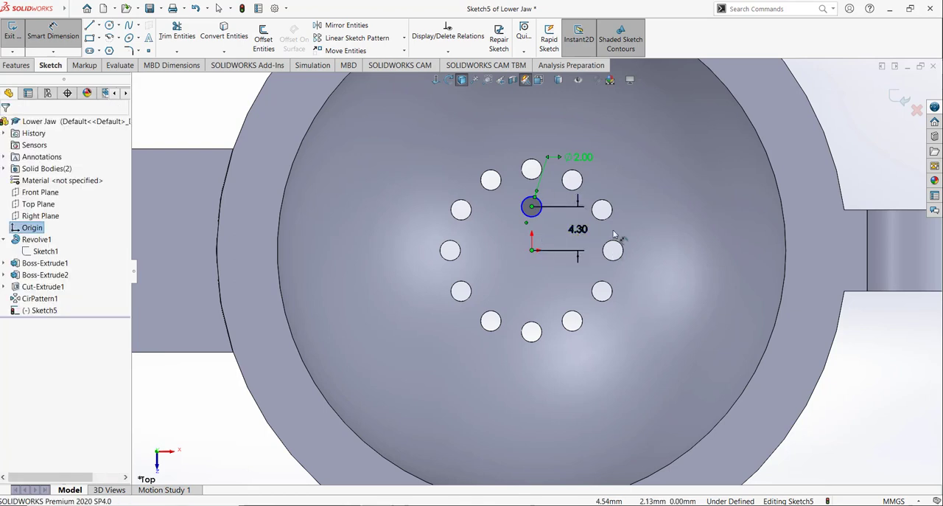
text(6)
key(Return)
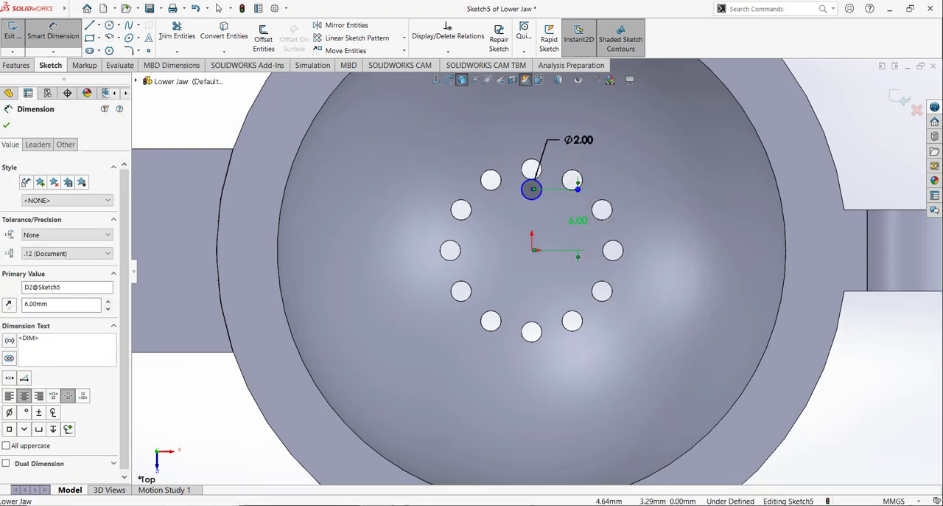
Step: Change the distance between the new circle's centre and the origin to 4 mm
double_click(579, 220)
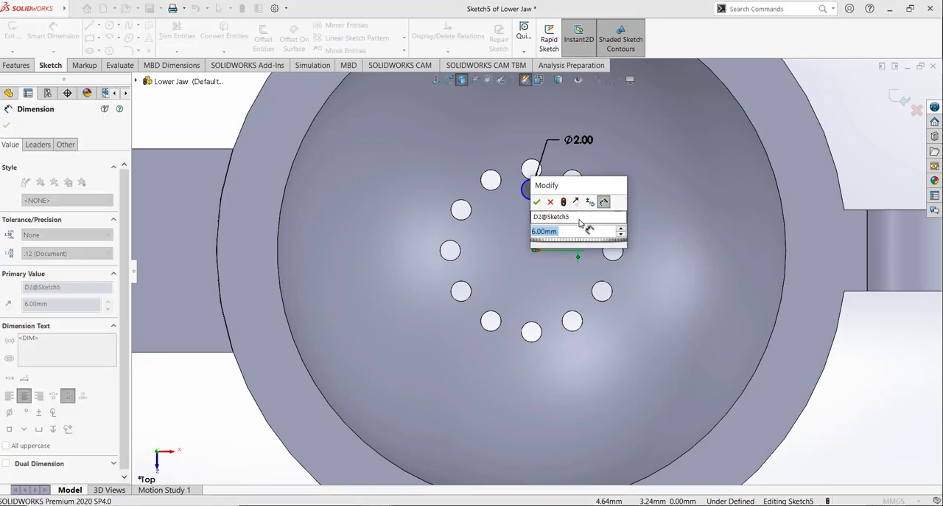
text(4)
key(Return)
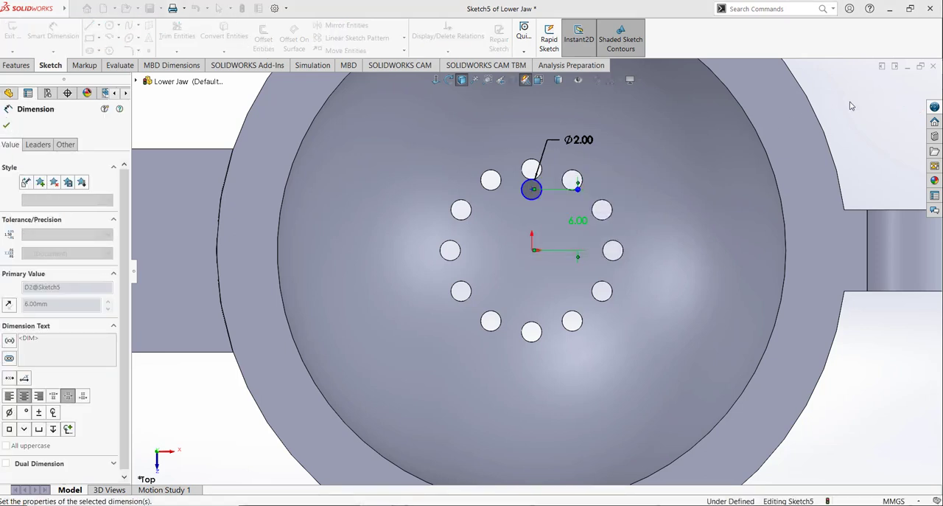
click(849, 106)
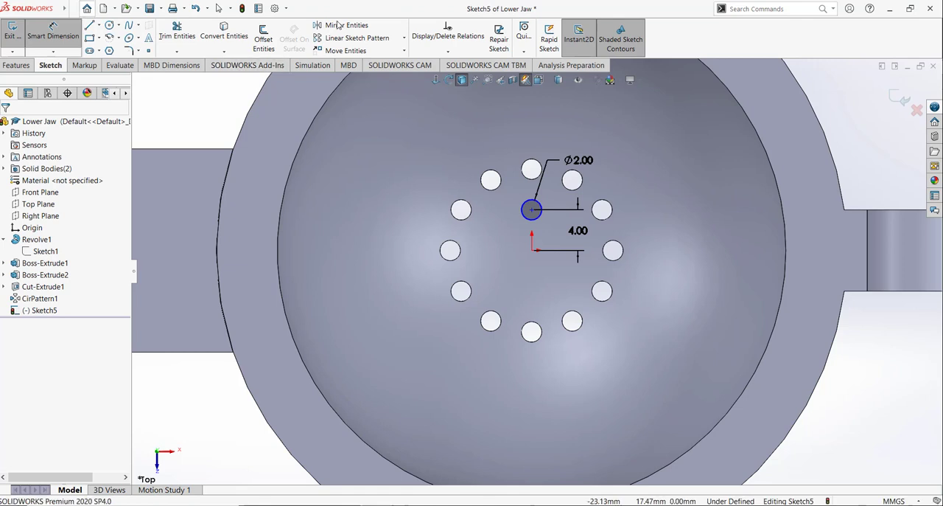
Step: Add a Vertical relation between the centre of the circle inside the hole ring and the origin
click(449, 51)
click(448, 76)
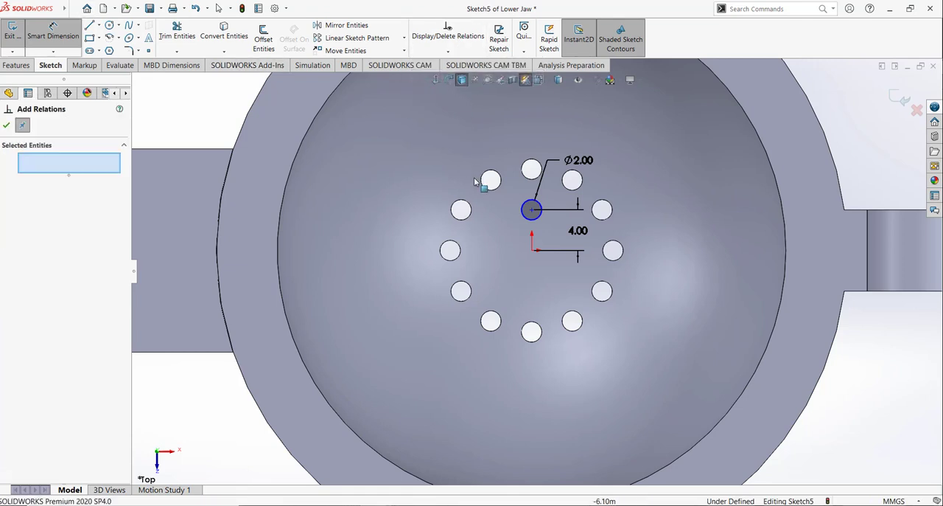
click(532, 209)
click(534, 251)
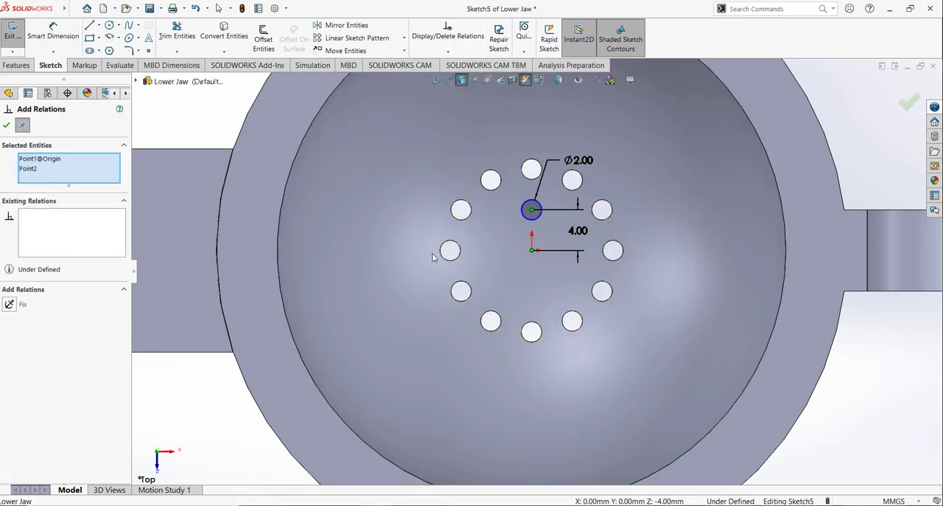
click(9, 318)
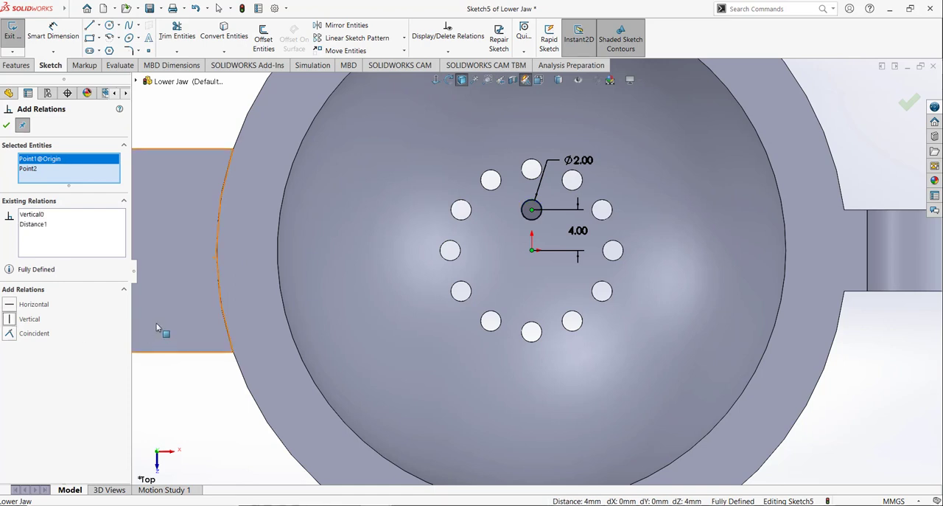
click(7, 125)
Step: Cut the inner 2 mm circle through the bowl with an Extruded Cut set to Through All
click(21, 68)
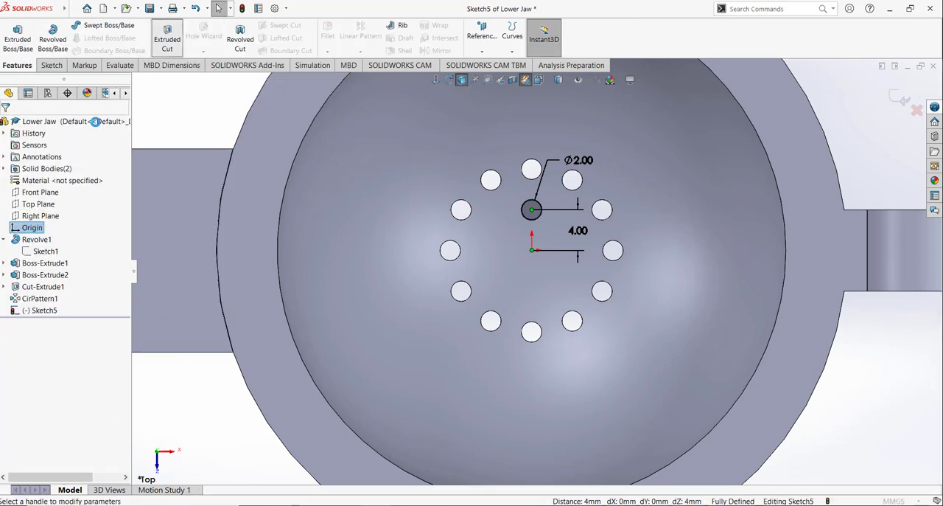
click(70, 193)
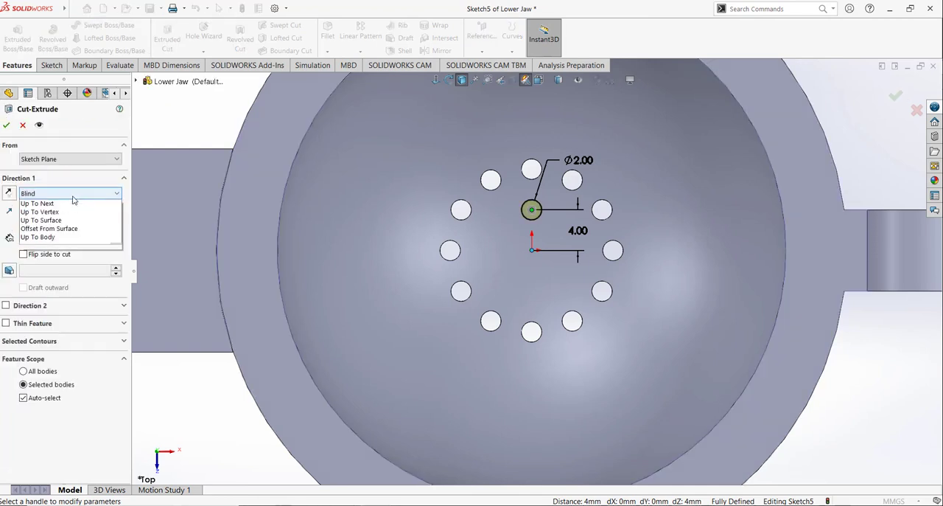
click(70, 213)
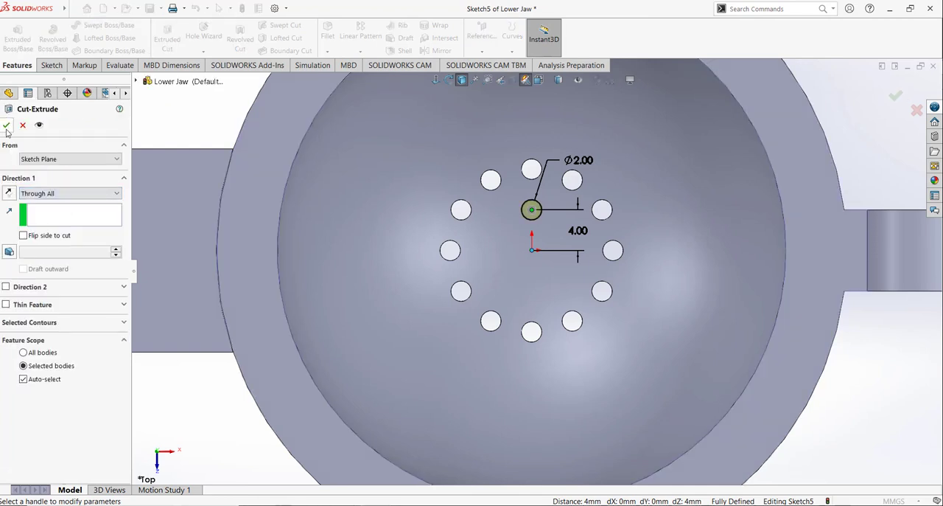
click(7, 126)
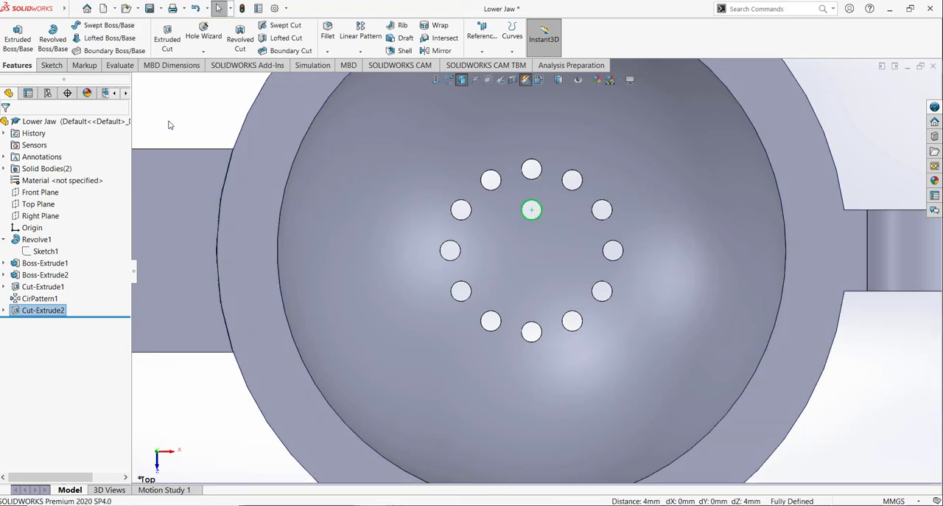
Step: Create a Circular Pattern of the inner hole about the rim's outer edge with 6 equally spaced instances over 360°
click(360, 50)
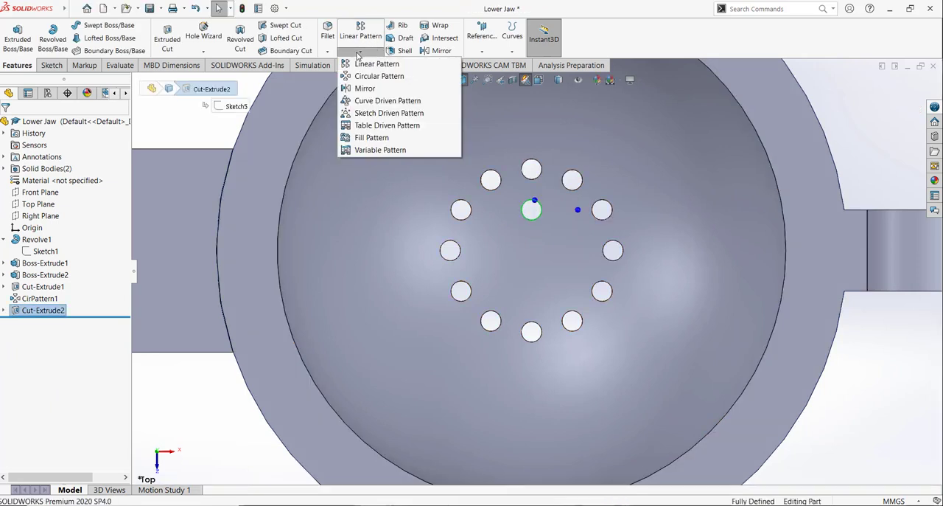
click(379, 72)
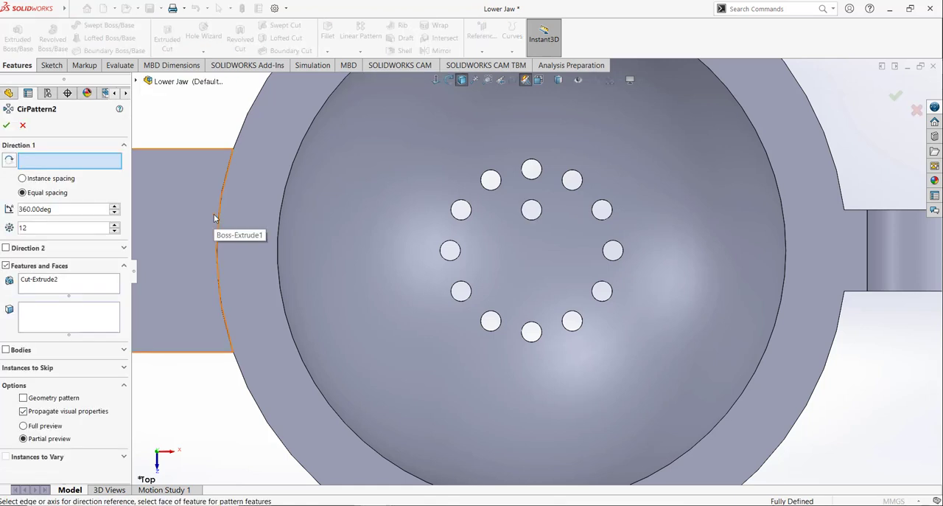
click(39, 228)
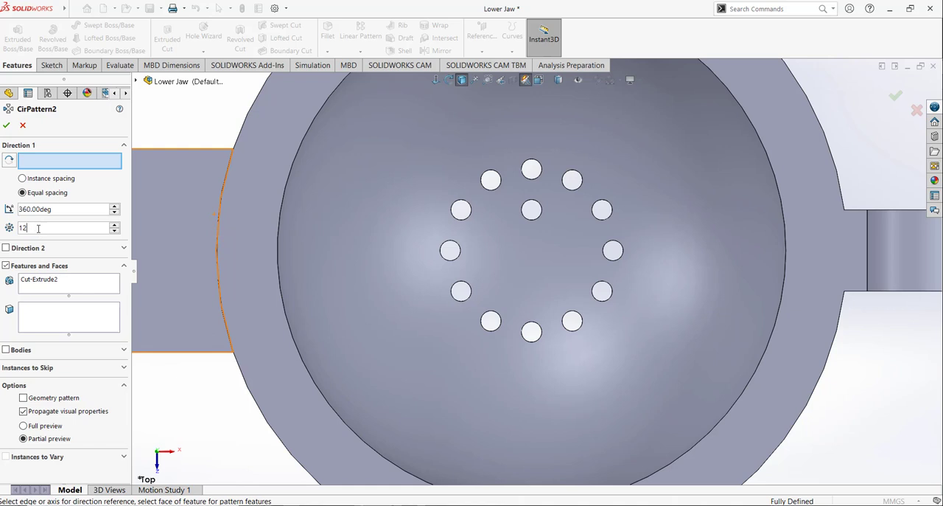
text(6)
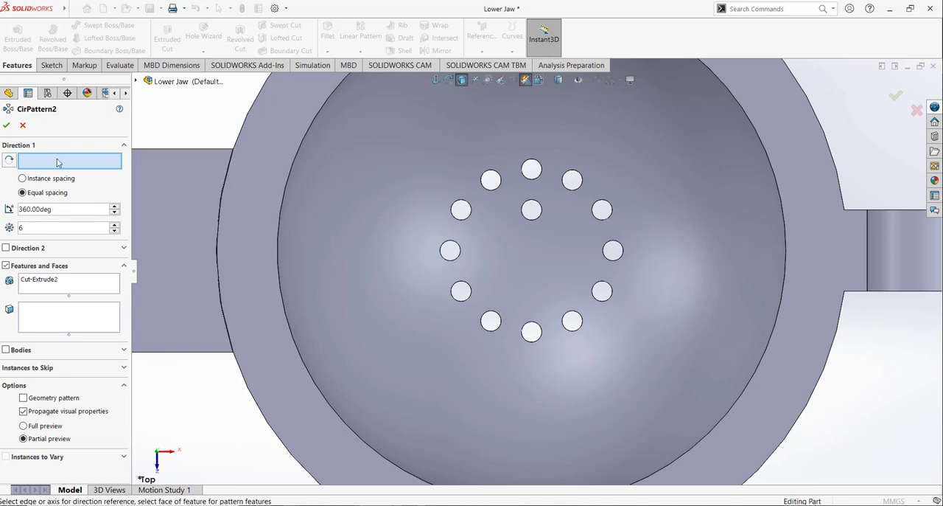
click(229, 134)
click(6, 122)
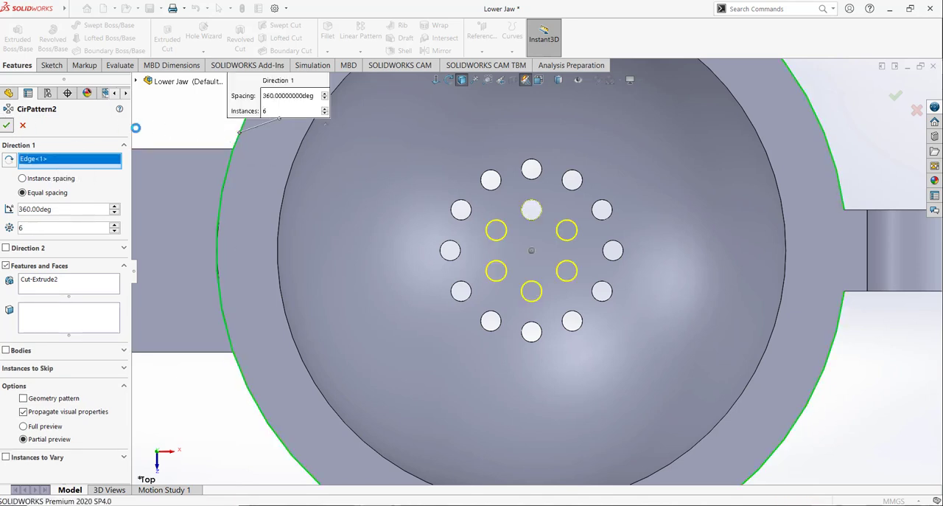
Step: In a new sketch, draw a circle centred on the origin and dimension its diameter as 2 mm
click(199, 126)
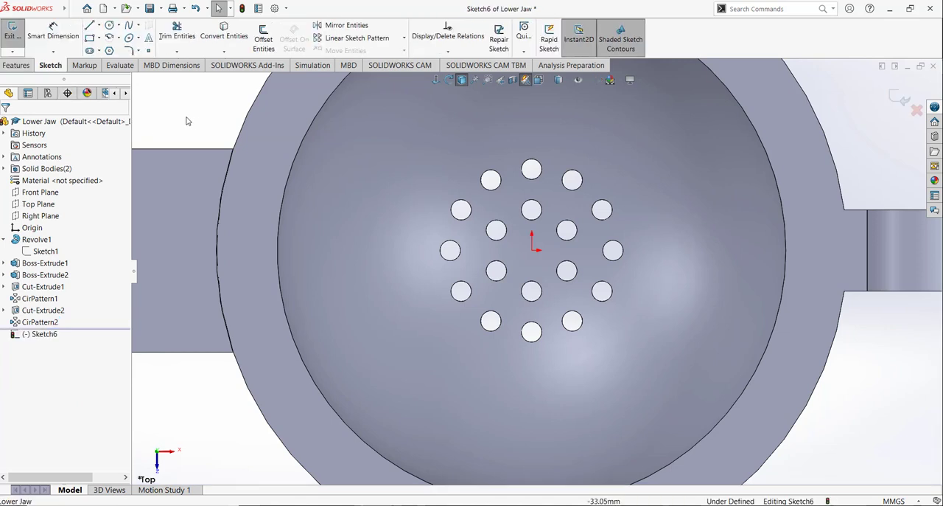
click(109, 26)
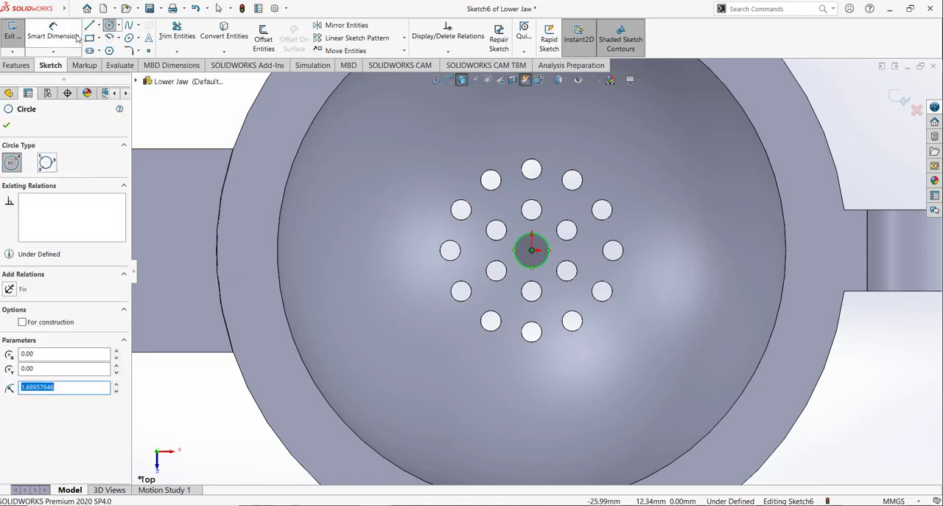
click(59, 39)
click(549, 249)
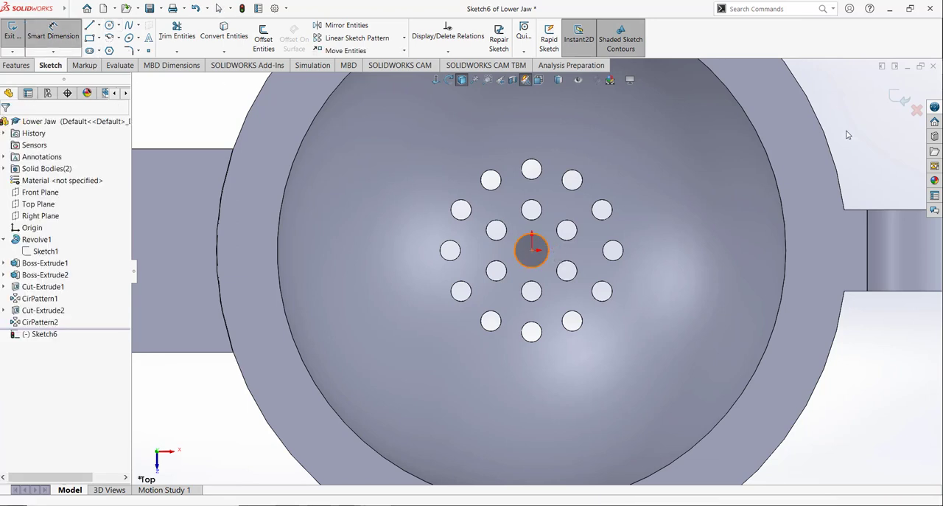
key(Return)
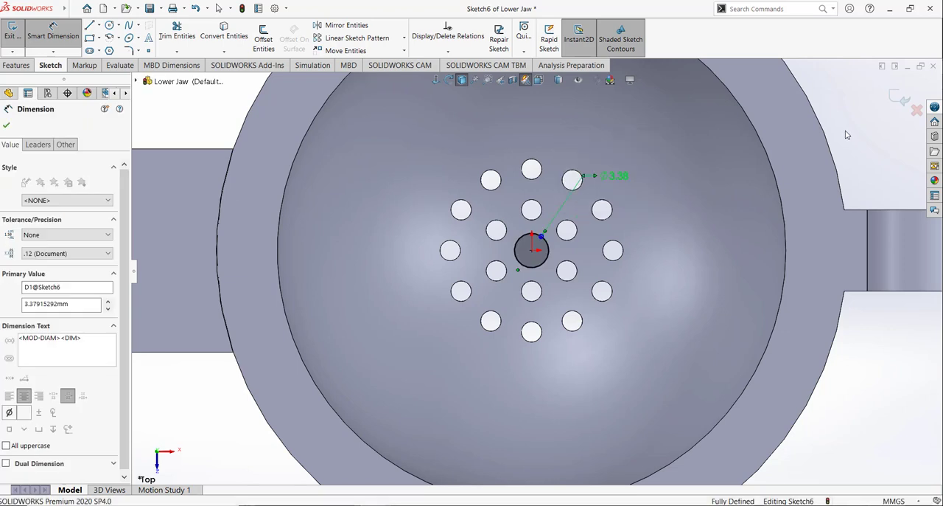
click(6, 124)
click(16, 65)
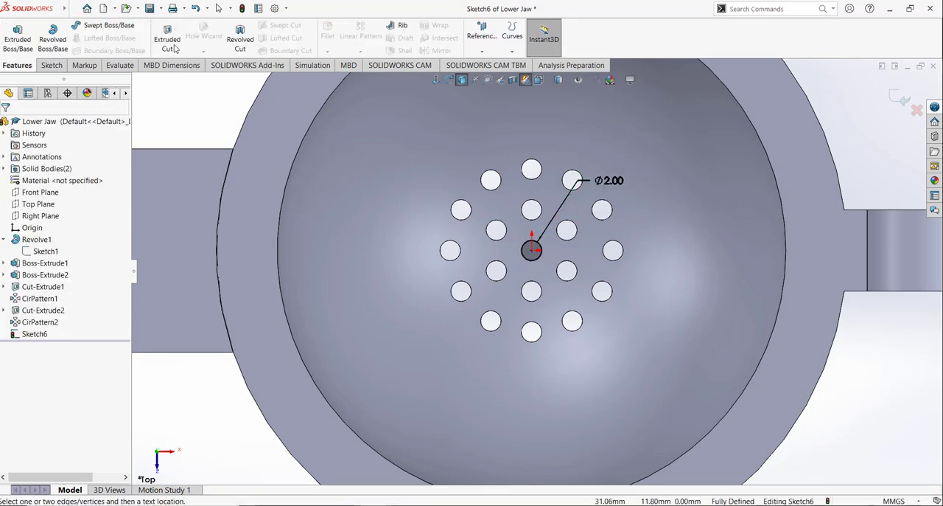
Step: Cut the 2 mm centre circle through the bowl with an Extruded Cut set to Through All
click(167, 37)
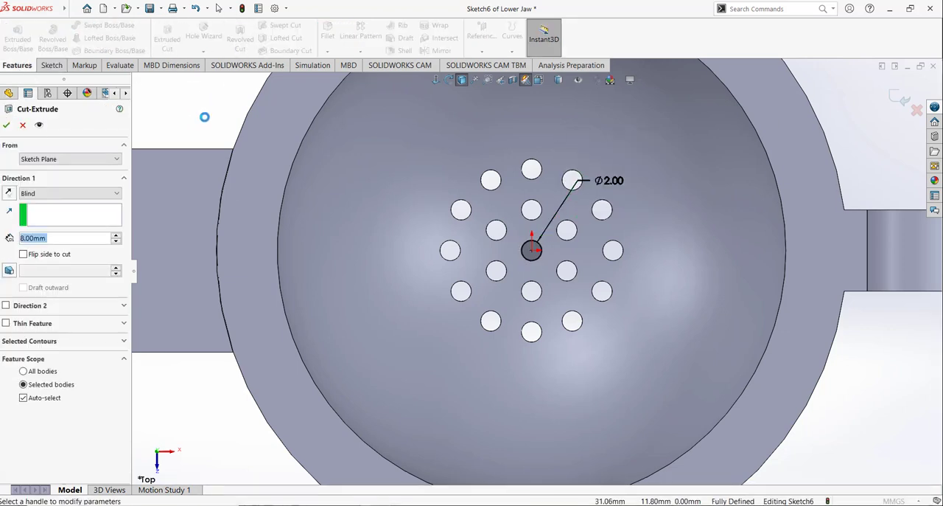
click(66, 193)
click(52, 213)
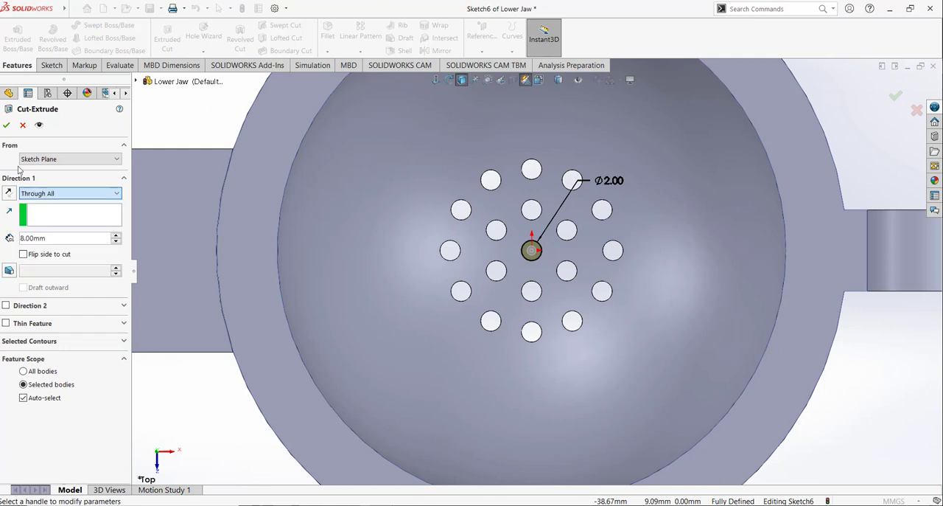
click(6, 125)
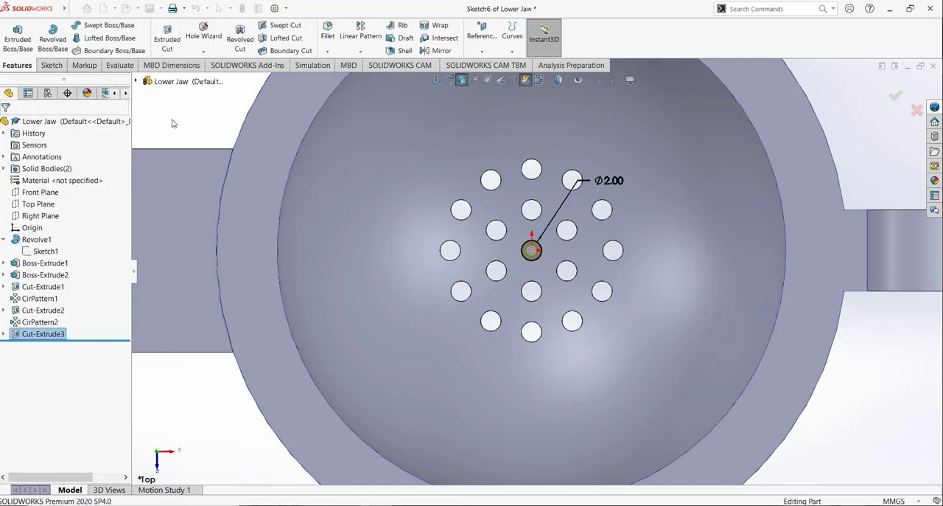
Step: Fillet the two short corner edges at the handle's free end with a symmetric 5 mm radius
scroll(352, 245, up, 4)
middle_drag(339, 380, 359, 223)
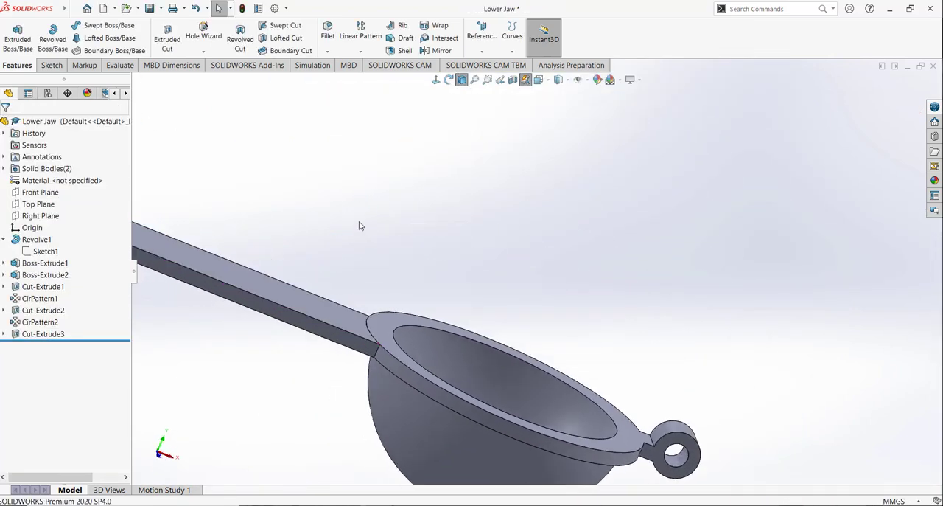
scroll(360, 226, up, 5)
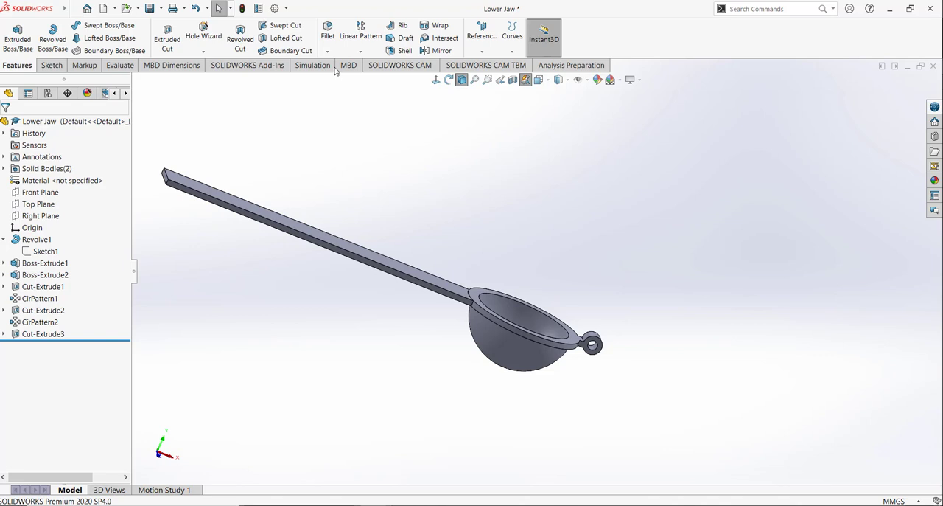
click(331, 36)
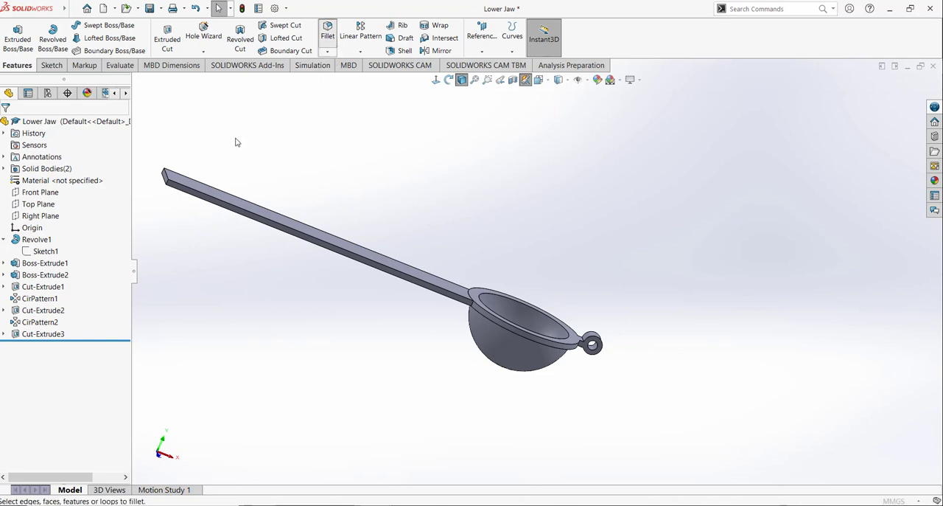
middle_drag(263, 185, 296, 201)
double_click(64, 336)
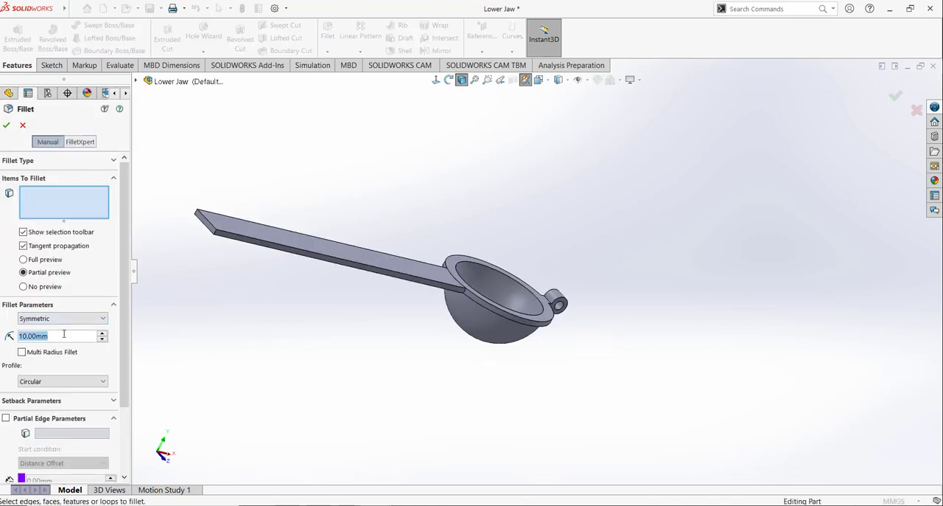
text(5)
scroll(216, 211, down, 5)
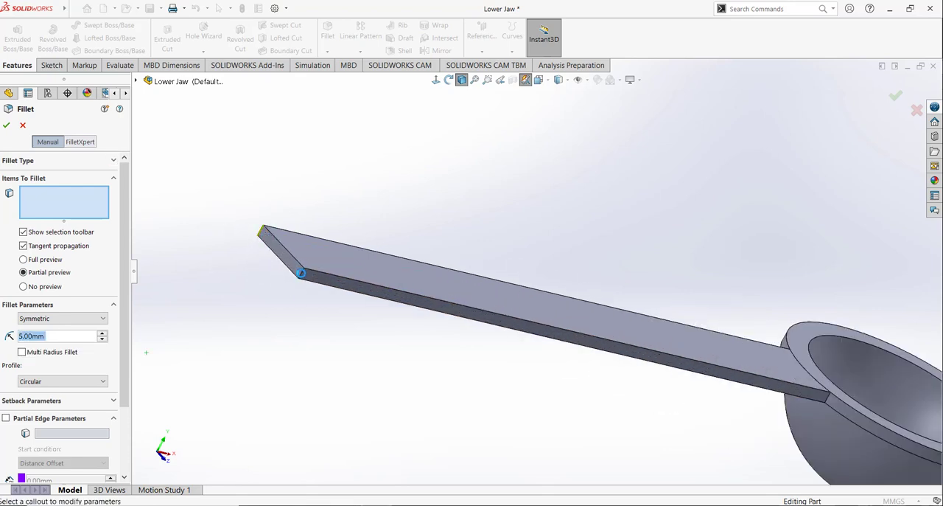
click(301, 275)
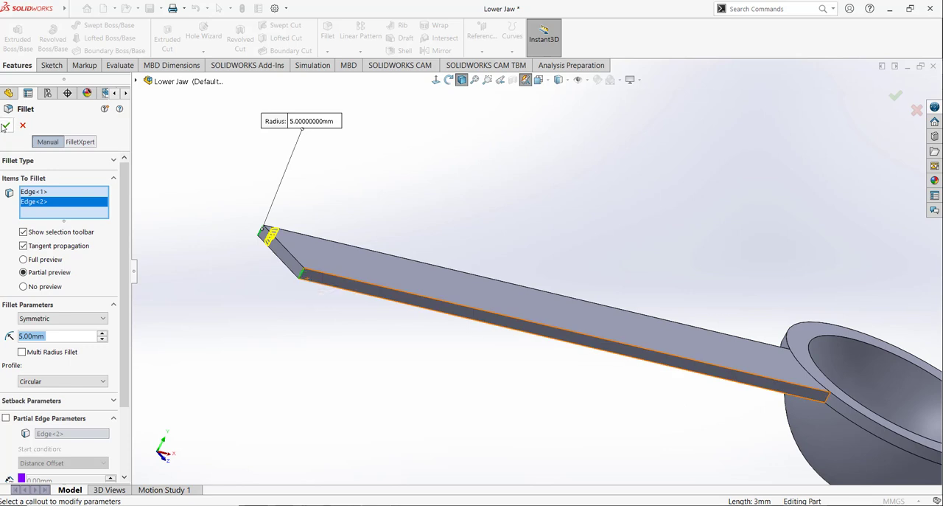
key(Return)
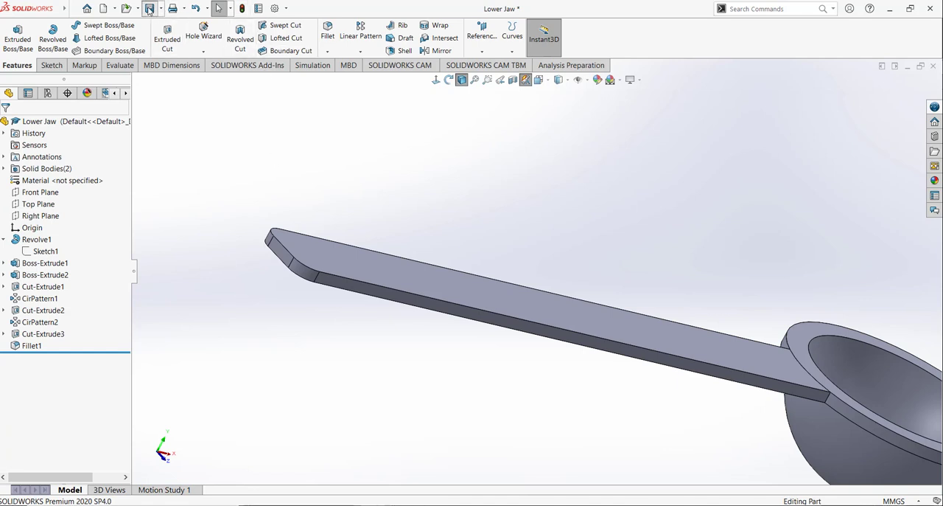
Step: Save the part under the new file name Upper Jaw in the same folder
click(539, 80)
click(590, 107)
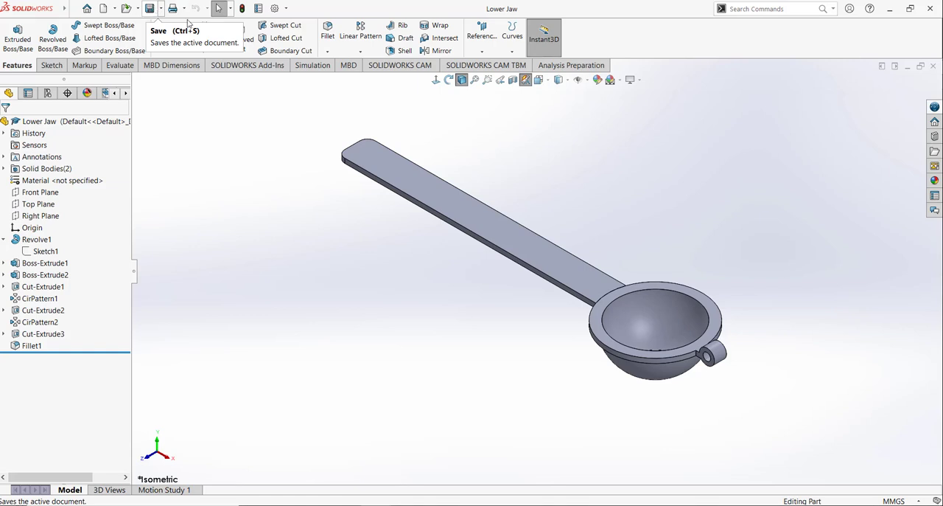
click(162, 8)
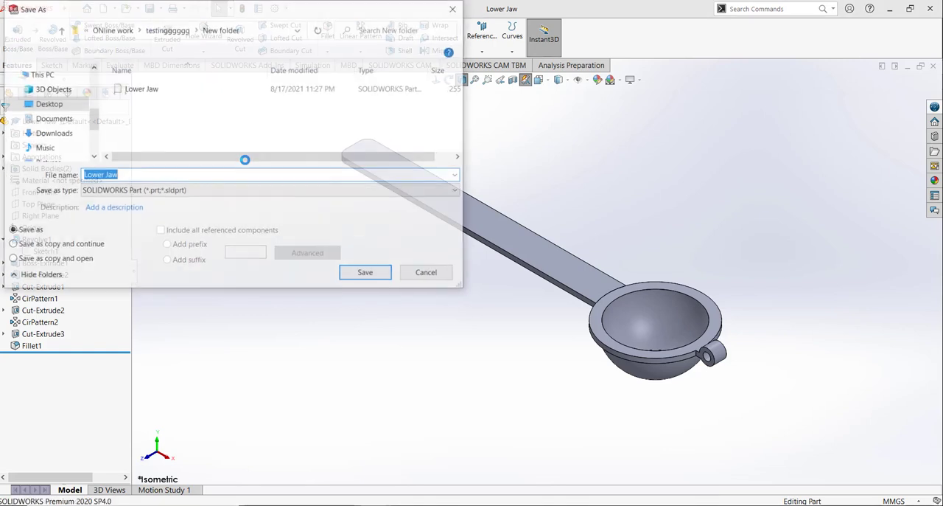
click(104, 175)
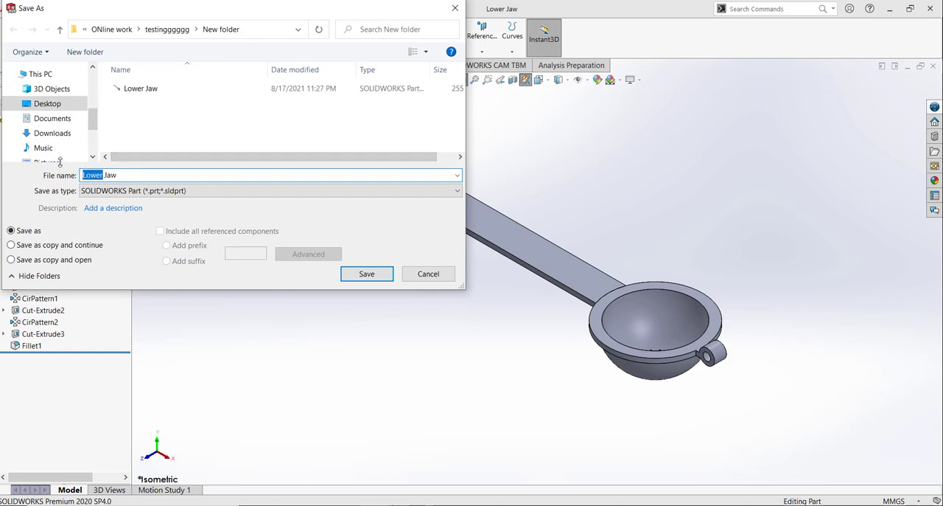
text(L)
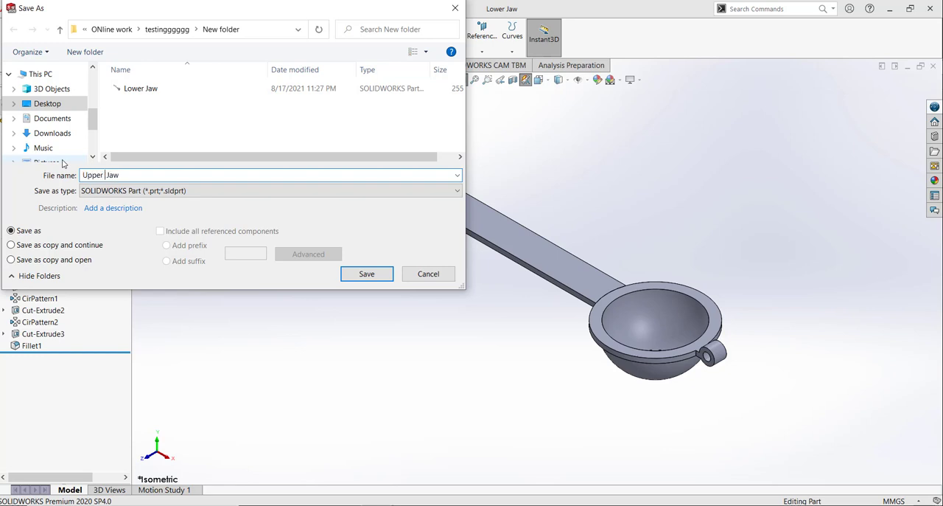
click(367, 274)
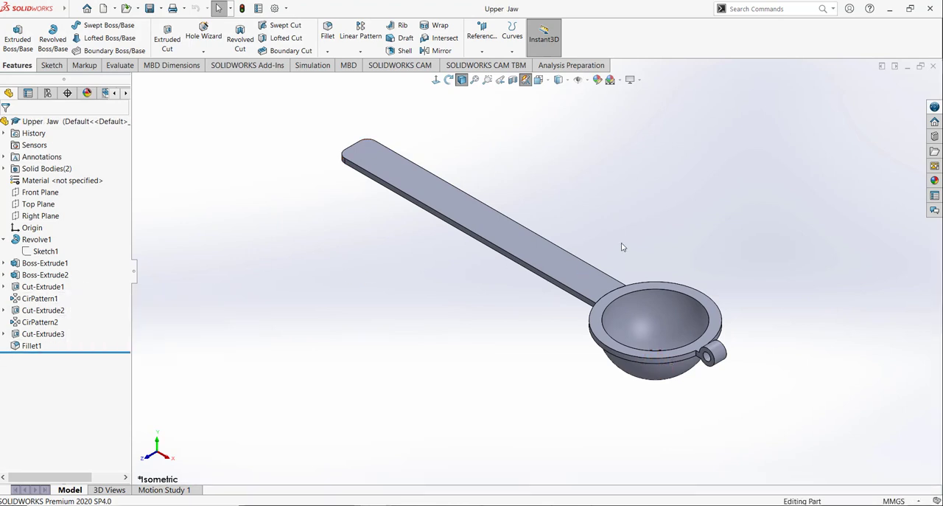
Step: Delete Cut-Extrude1, Cut-Extrude2 and Cut-Extrude3 together with both circular patterns to remove all bowl perforations
middle_drag(622, 247, 642, 375)
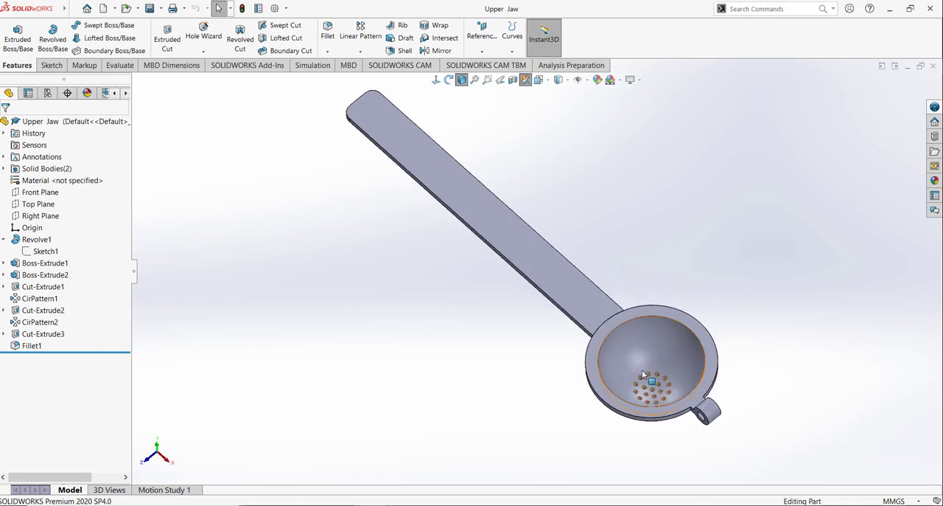
click(45, 286)
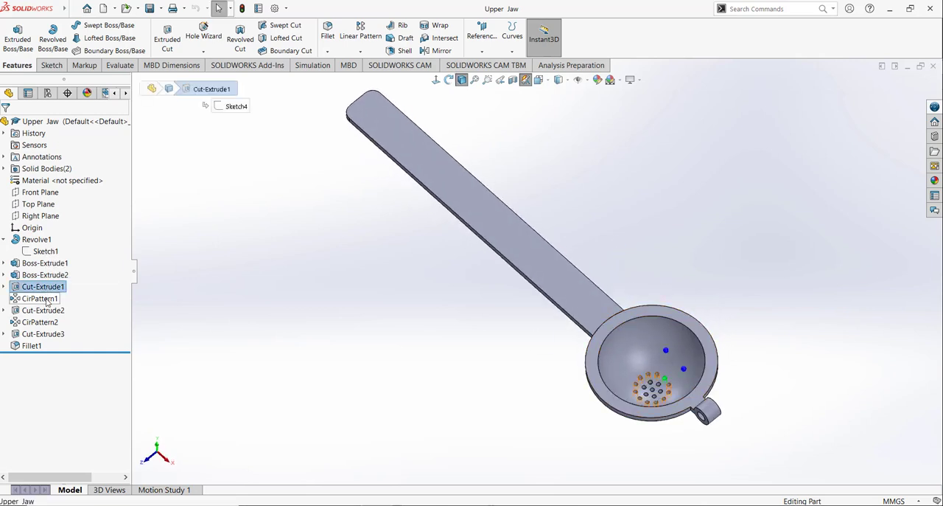
ctrl+click(46, 310)
shift+click(43, 322)
shift+click(42, 334)
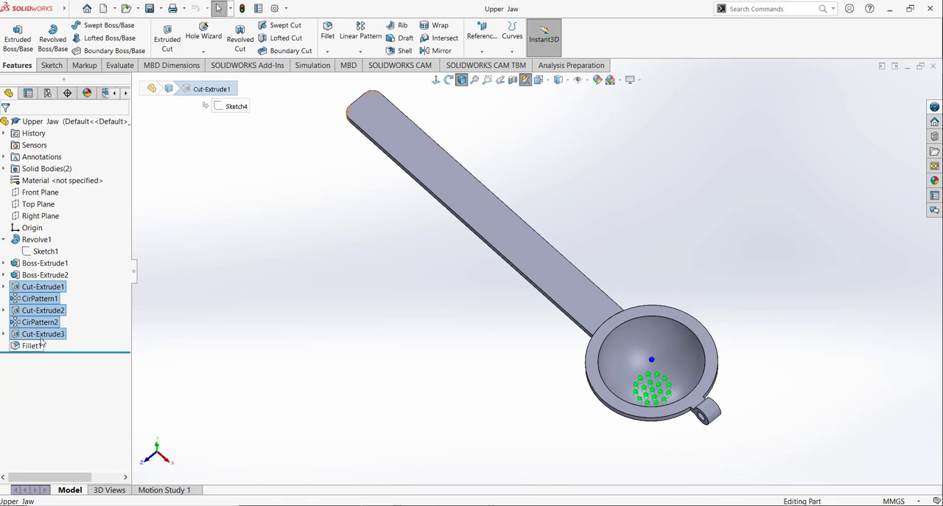
right_click(42, 341)
click(59, 370)
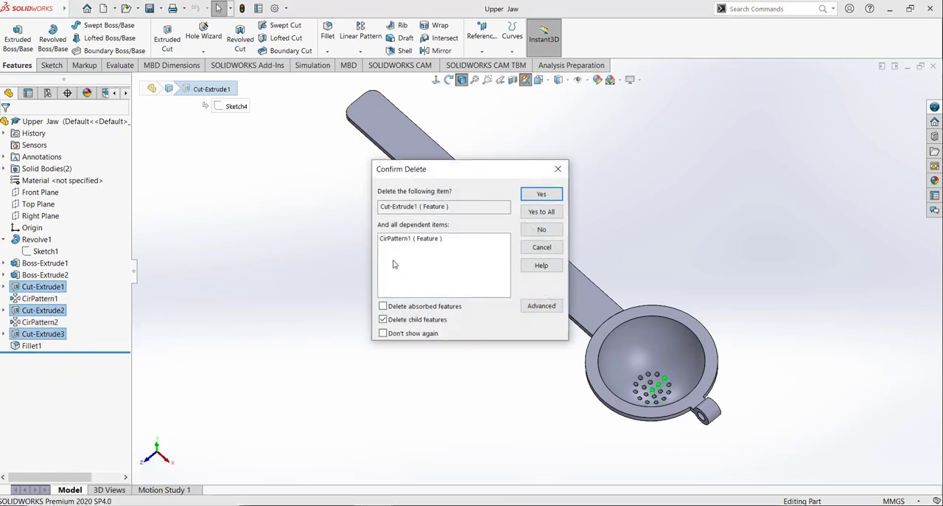
click(541, 194)
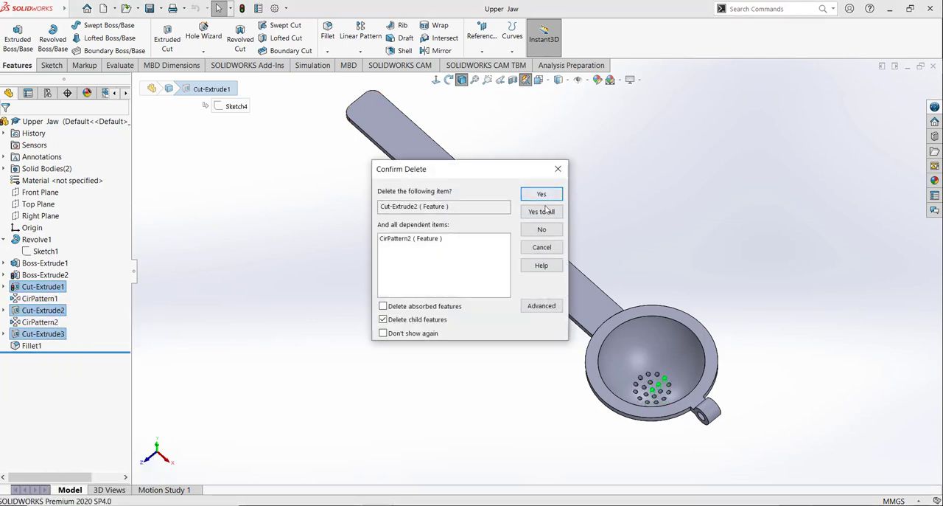
click(545, 211)
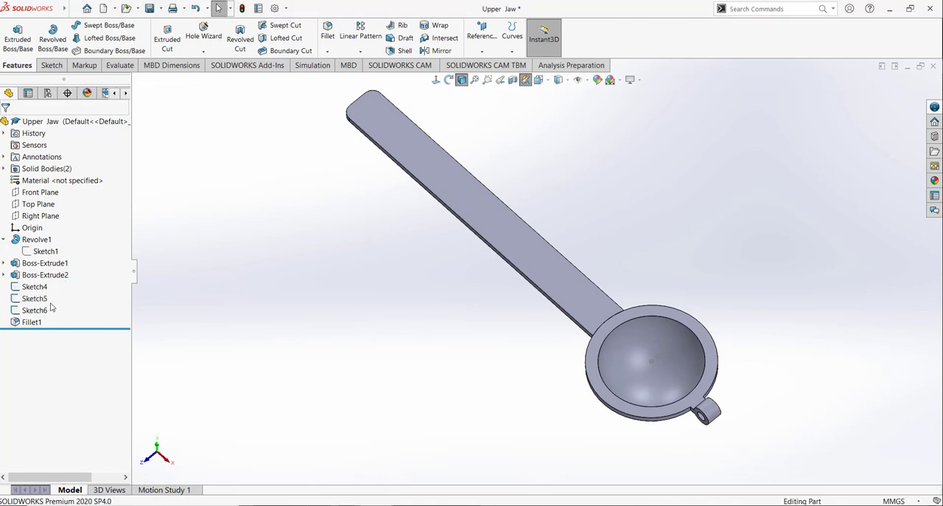
Step: Delete the three leftover hole sketches, Sketch4, Sketch5 and Sketch6
click(30, 288)
ctrl+click(33, 298)
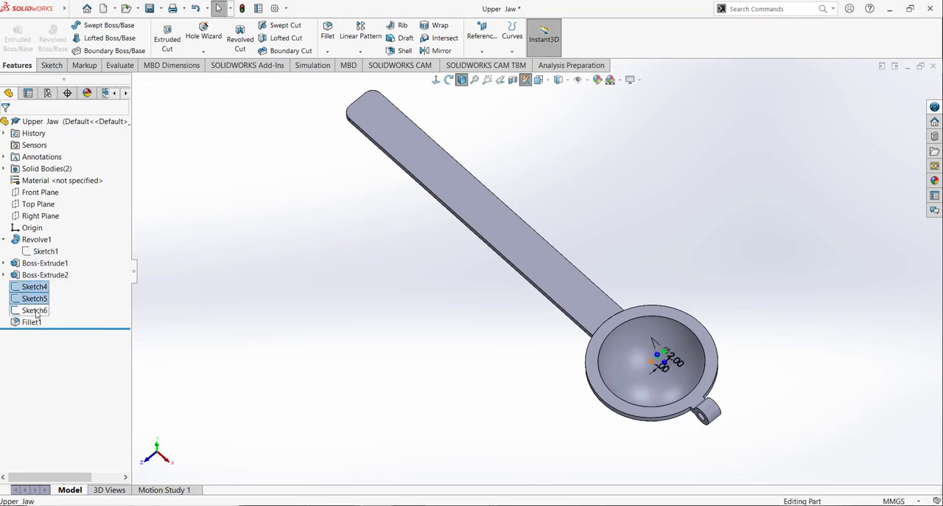
ctrl+click(35, 310)
right_click(37, 311)
click(66, 343)
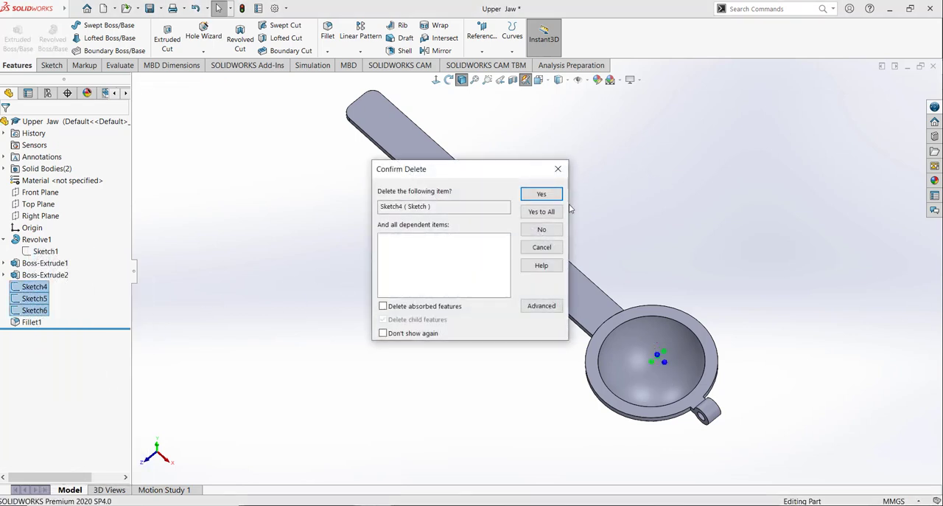
key(Return)
click(540, 213)
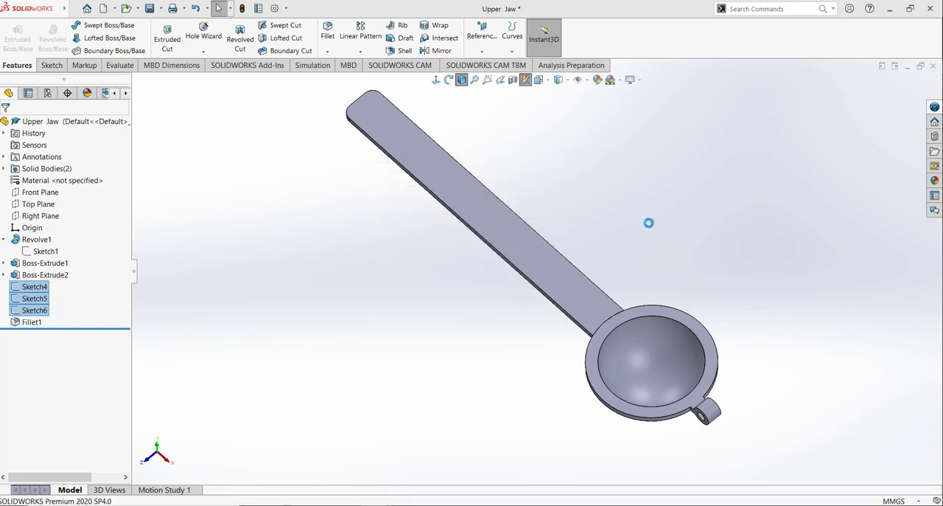
Step: Delete the hinge ring feature Boss-Extrude2 and its leftover Sketch3
click(3, 240)
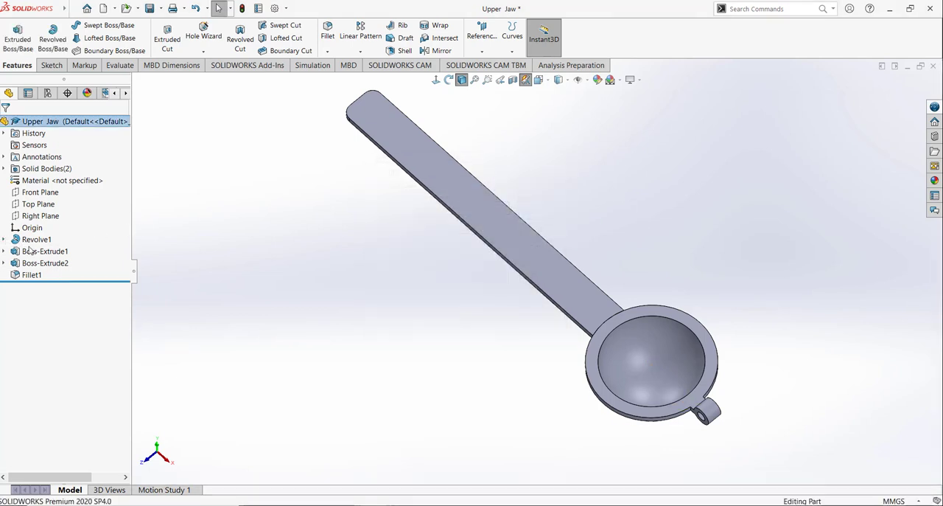
click(46, 264)
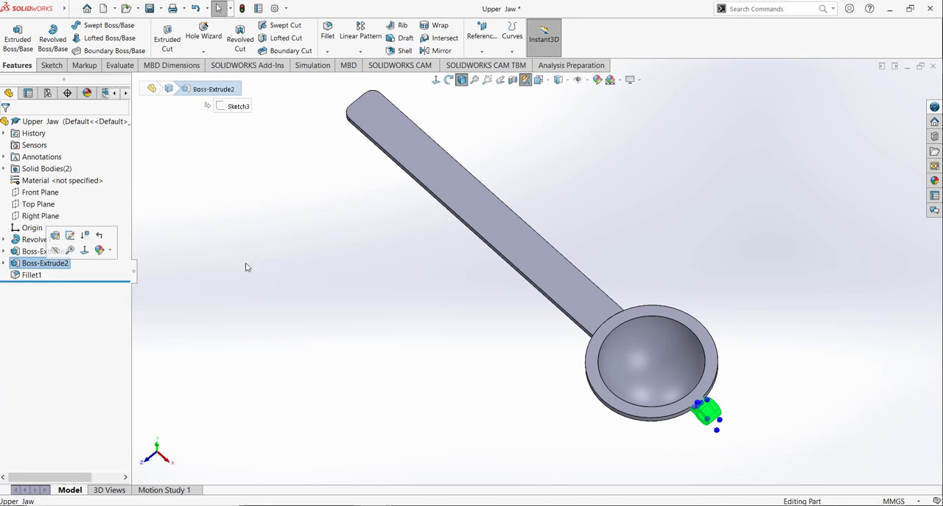
middle_drag(564, 313, 591, 224)
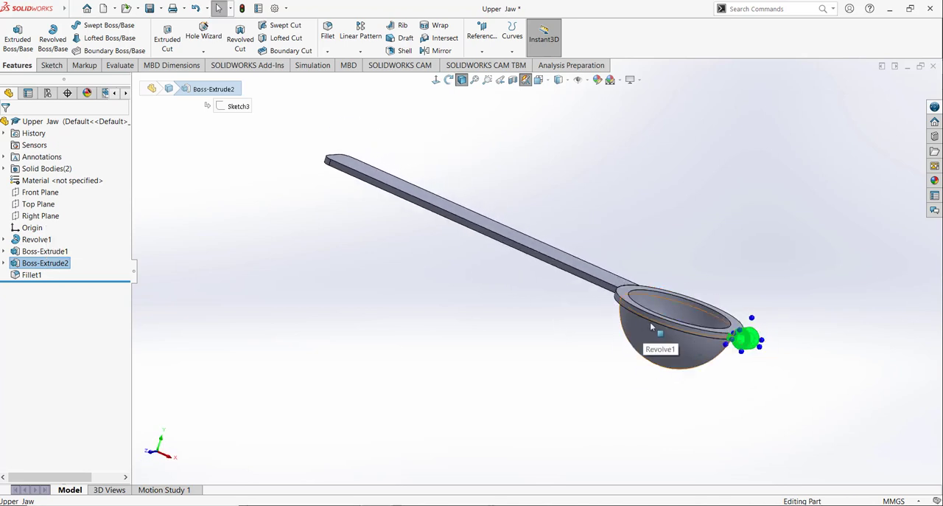
right_click(41, 267)
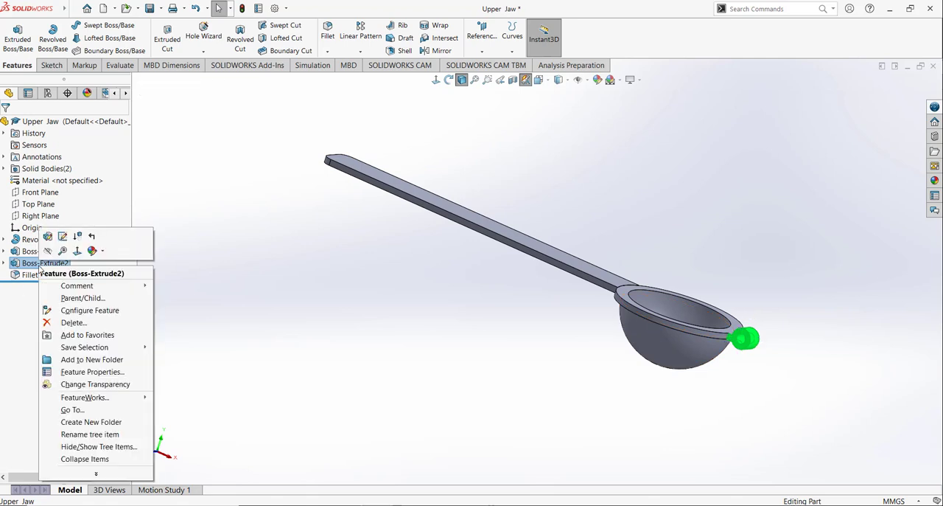
click(63, 323)
click(551, 197)
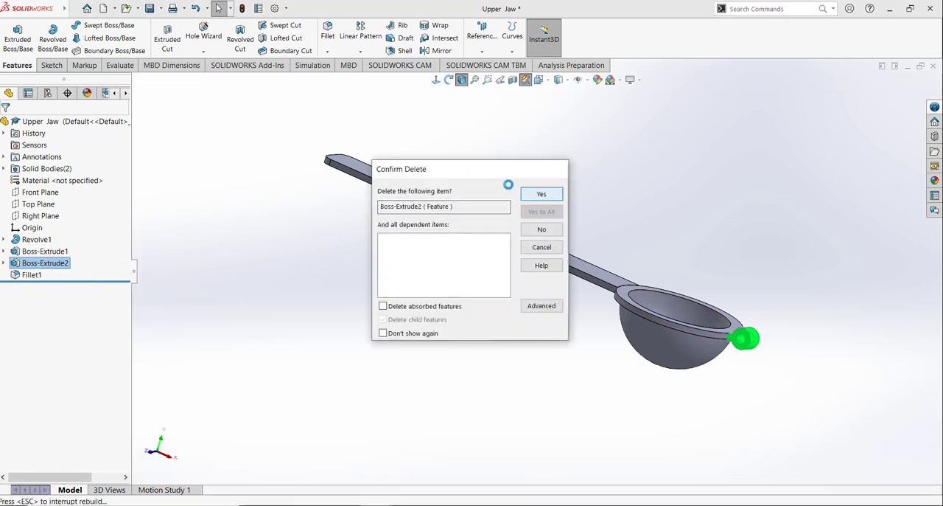
right_click(28, 264)
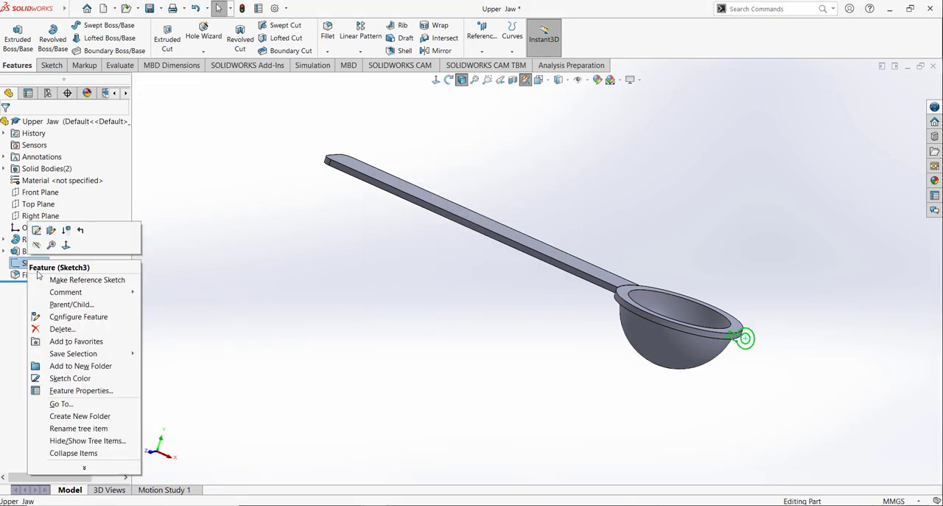
click(64, 324)
click(542, 194)
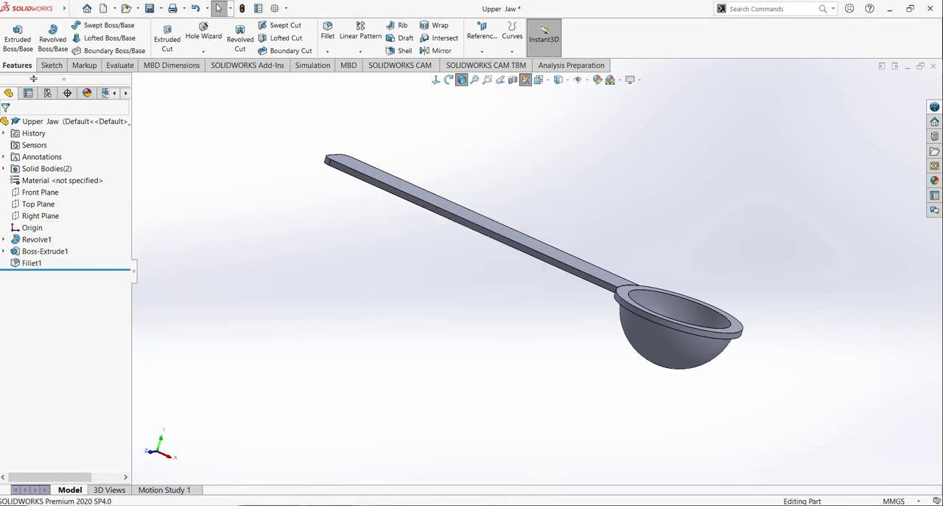
Step: On the Front Plane, sketch two concentric circles about 12 mm and 6.5 mm in diameter, just outside the bowl's rim opposite the handle
click(50, 65)
click(50, 191)
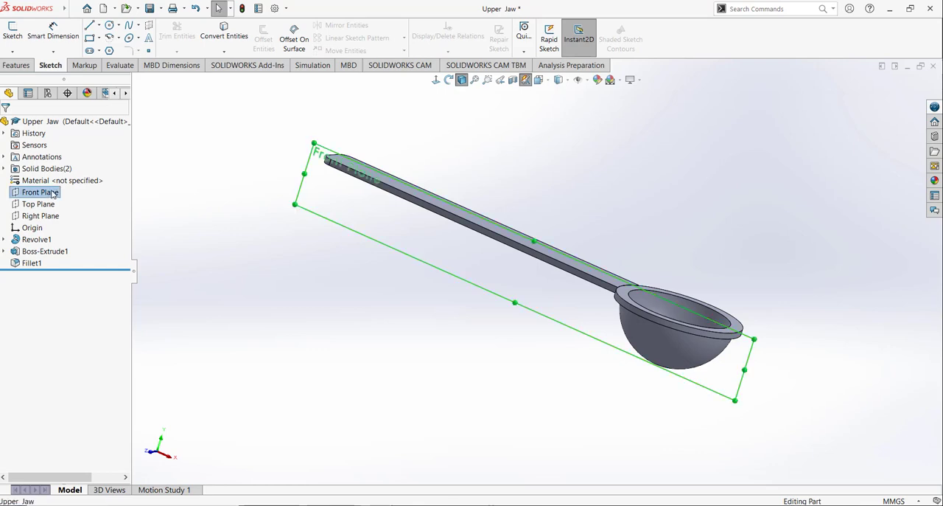
click(62, 182)
click(538, 80)
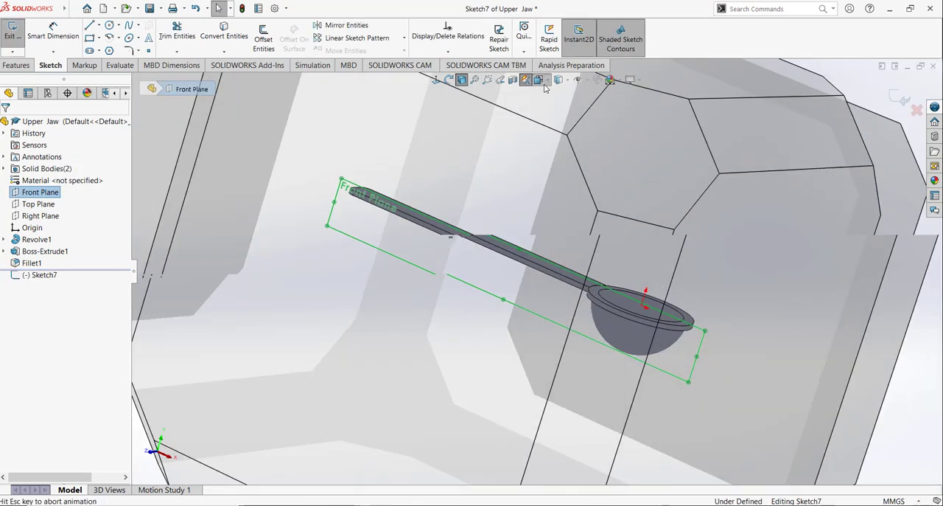
click(596, 135)
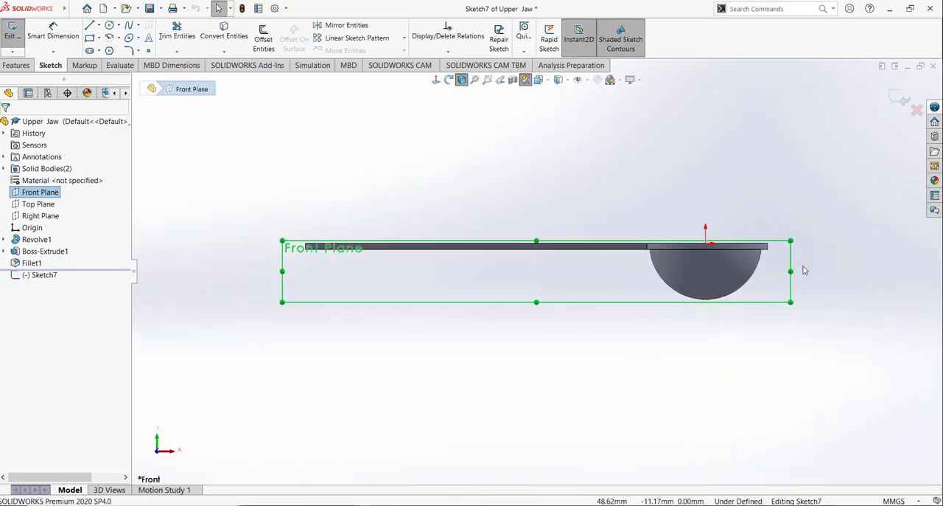
click(110, 27)
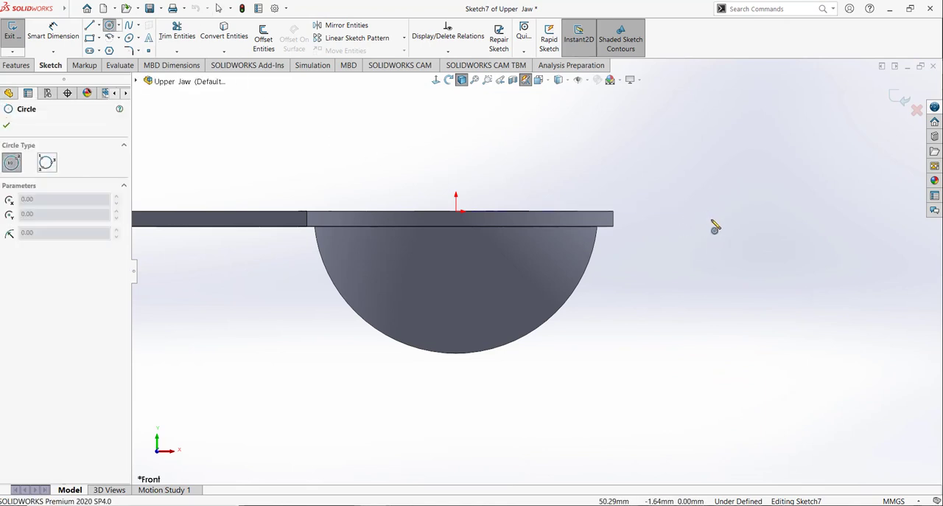
click(711, 219)
click(732, 196)
click(711, 219)
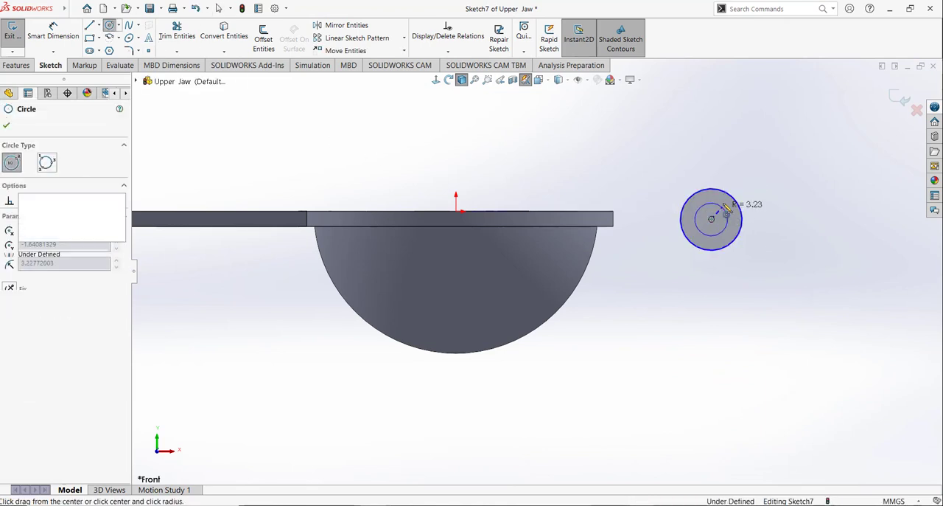
click(727, 208)
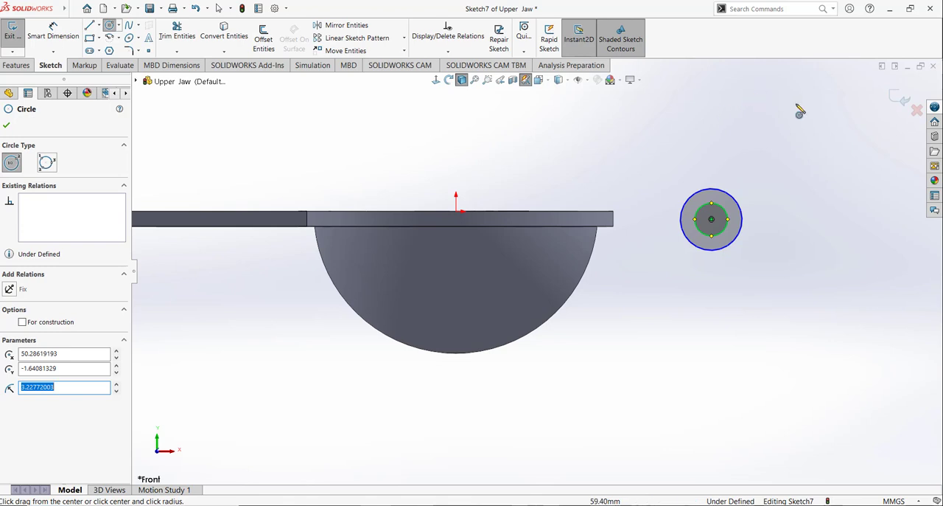
Step: Dimension the outer circle's diameter as 10 mm and the inner circle's as 5 mm
click(84, 41)
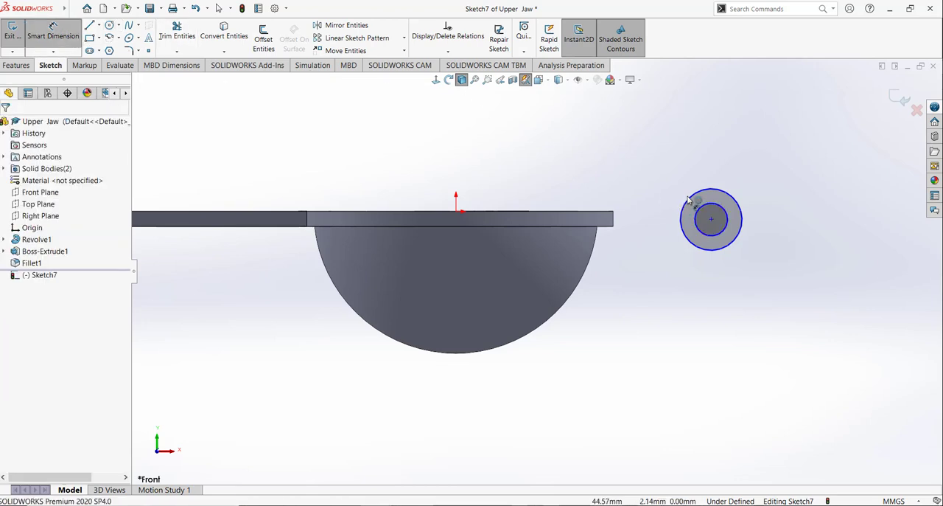
click(740, 180)
click(770, 171)
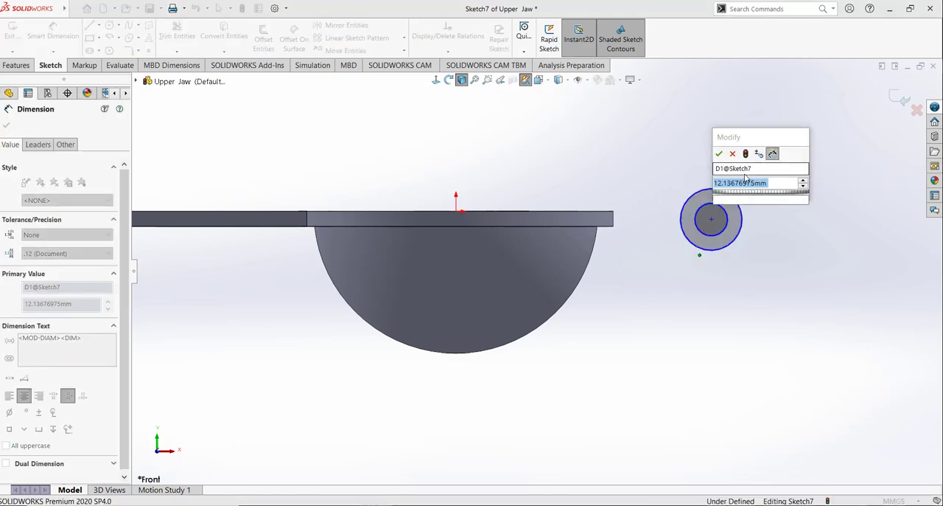
text(10)
key(Return)
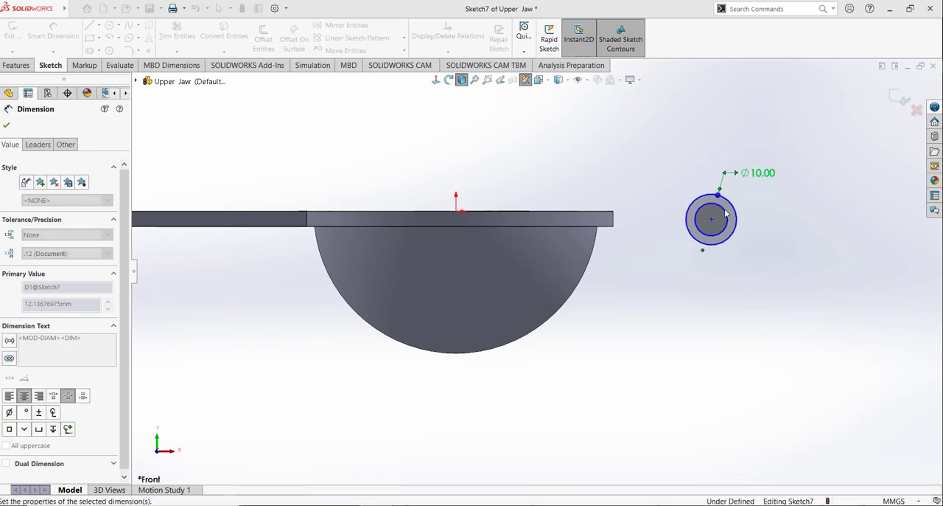
click(727, 212)
click(768, 251)
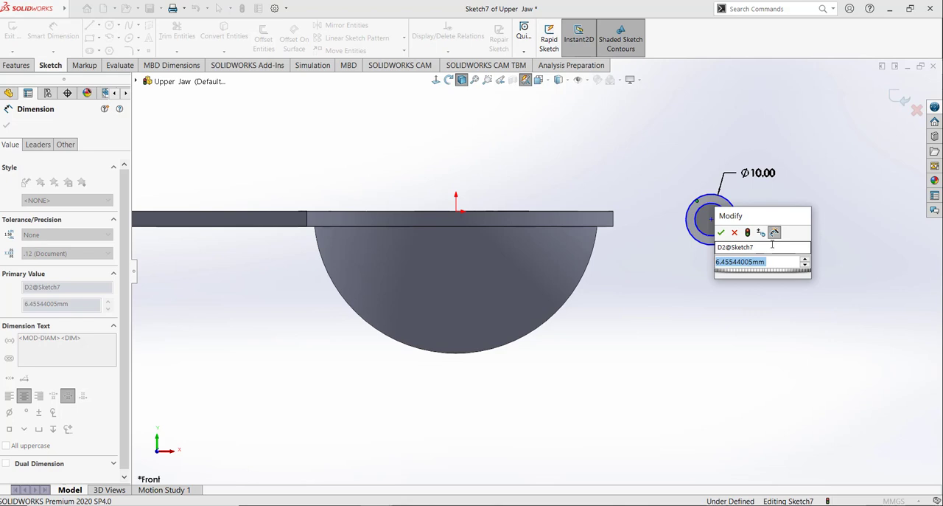
text(5)
key(Return)
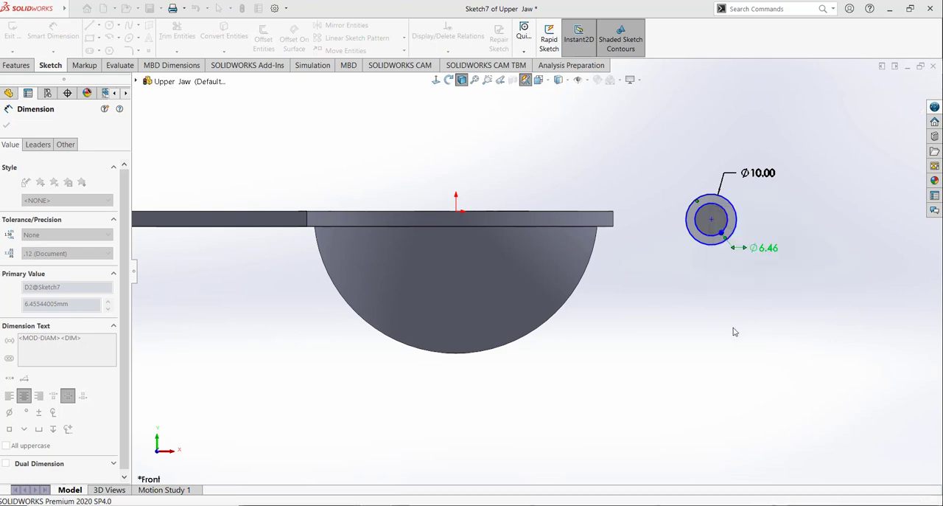
key(Escape)
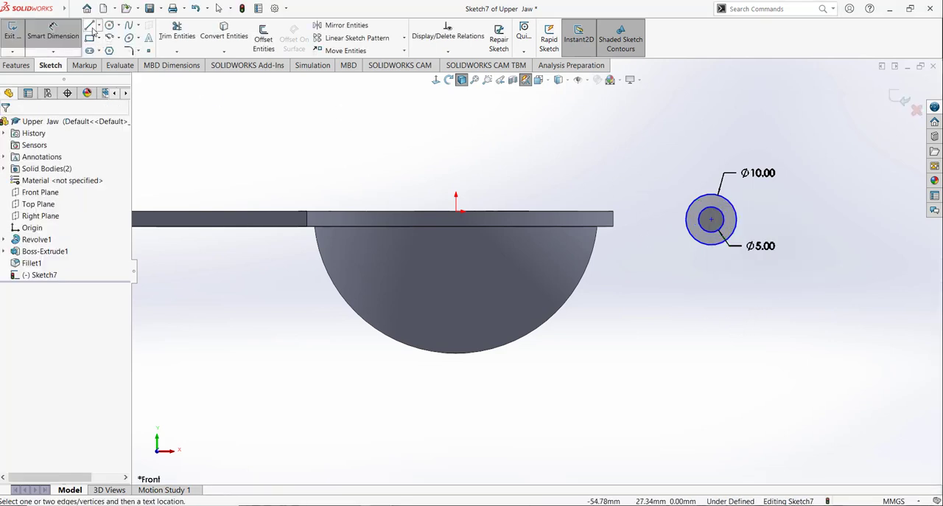
Step: Add a horizontal relation between the circles' centre and the lower outer corner of the bowl's rim
click(446, 52)
click(448, 75)
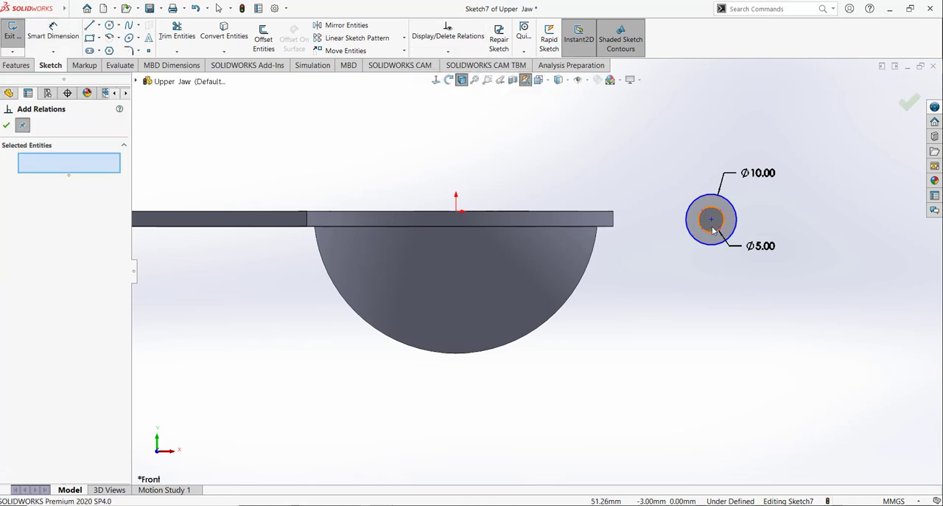
click(711, 220)
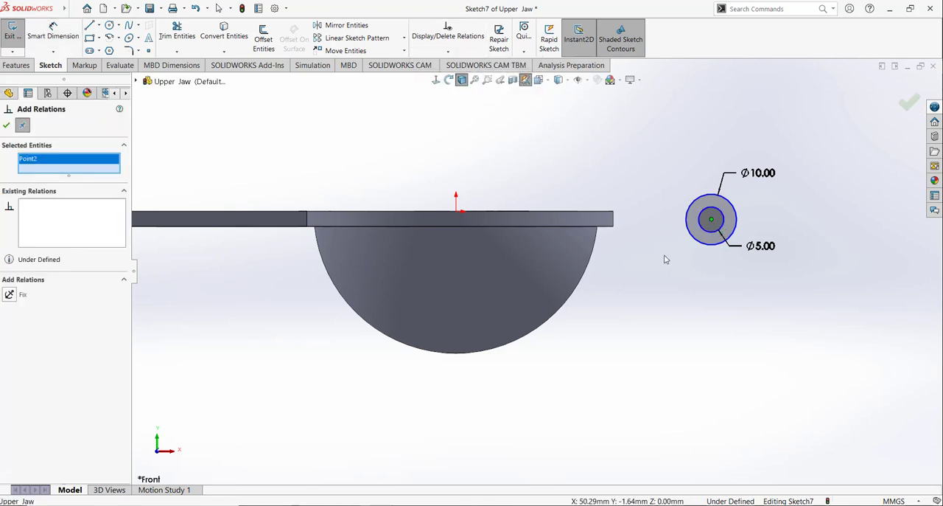
click(614, 226)
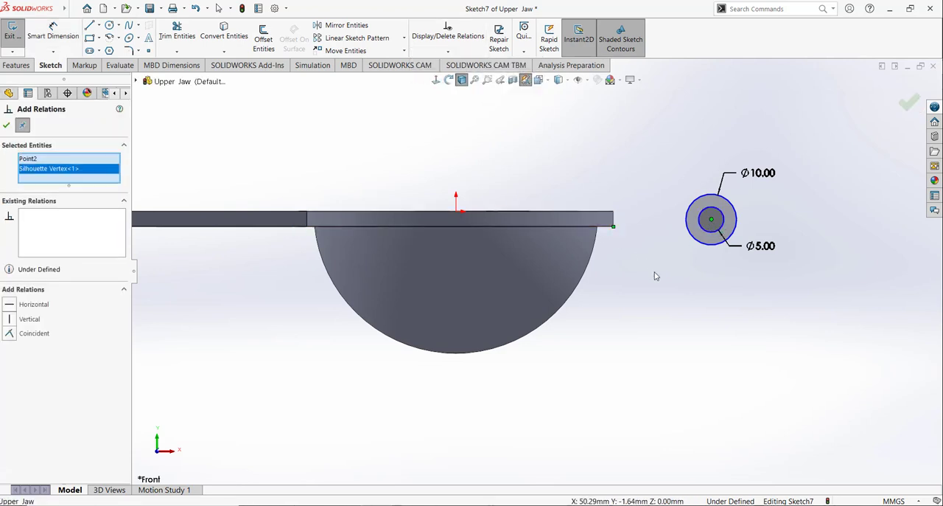
click(11, 305)
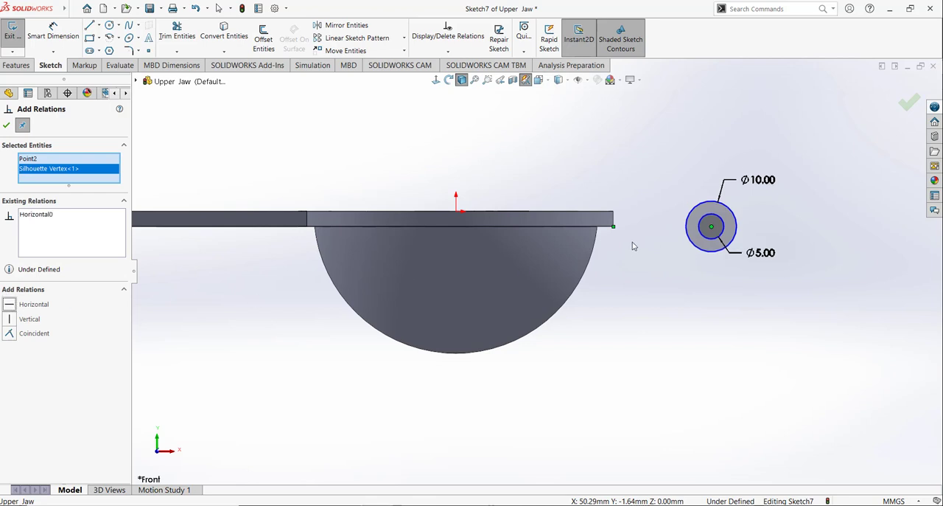
click(6, 126)
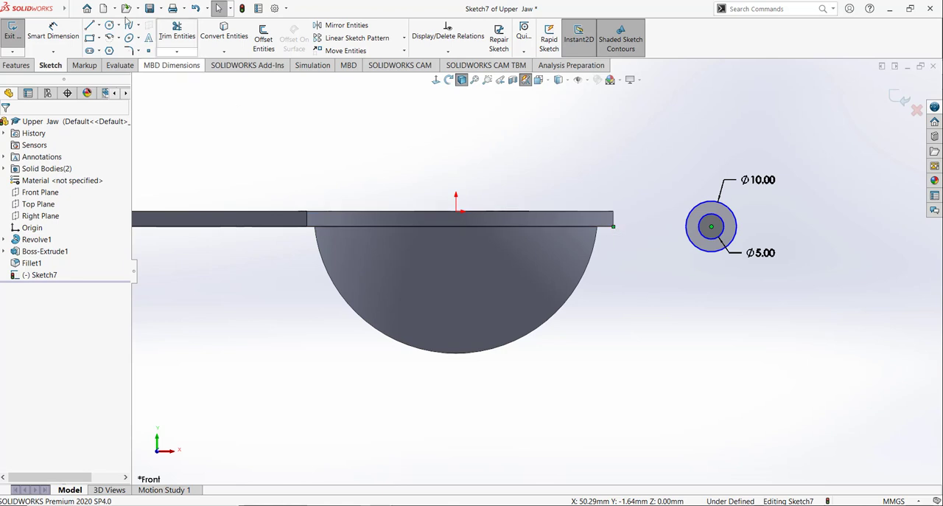
Step: Dimension the horizontal distance from the origin to the circles' centre as 38 mm
click(53, 33)
click(711, 227)
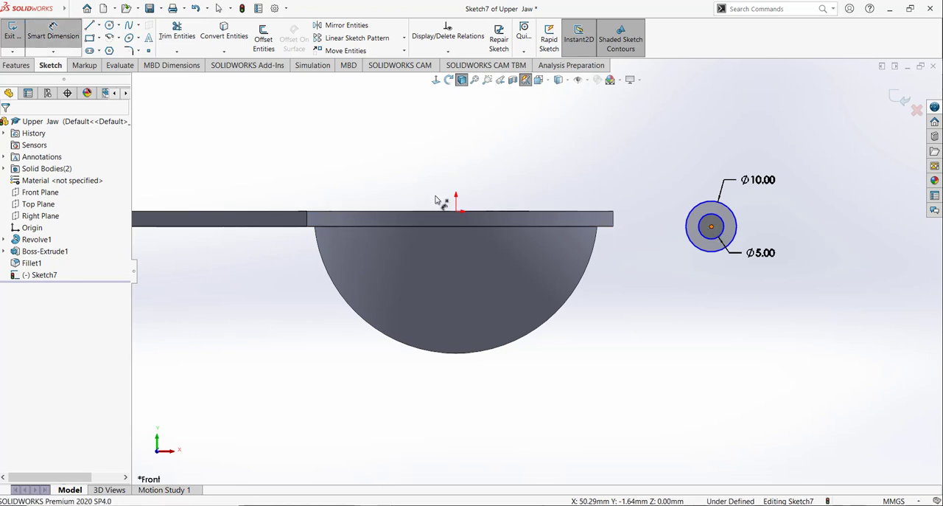
click(456, 211)
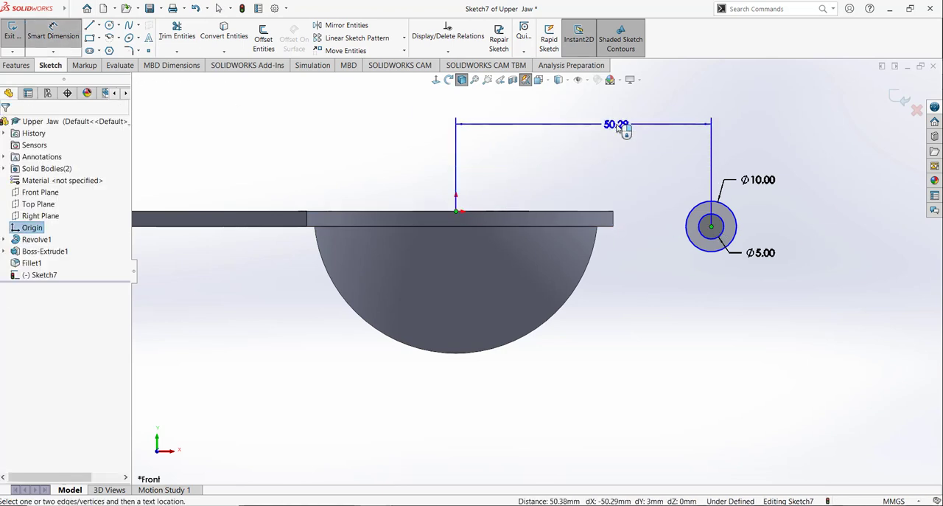
click(623, 126)
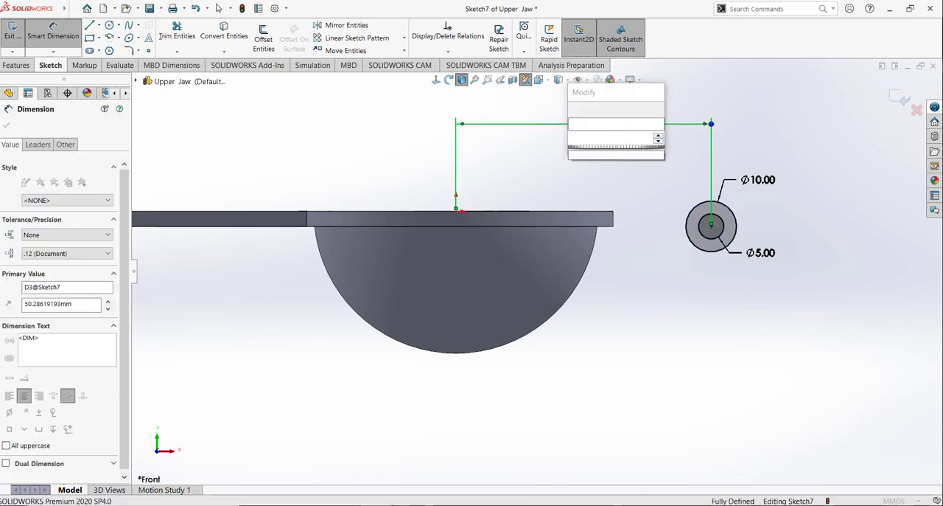
text(38)
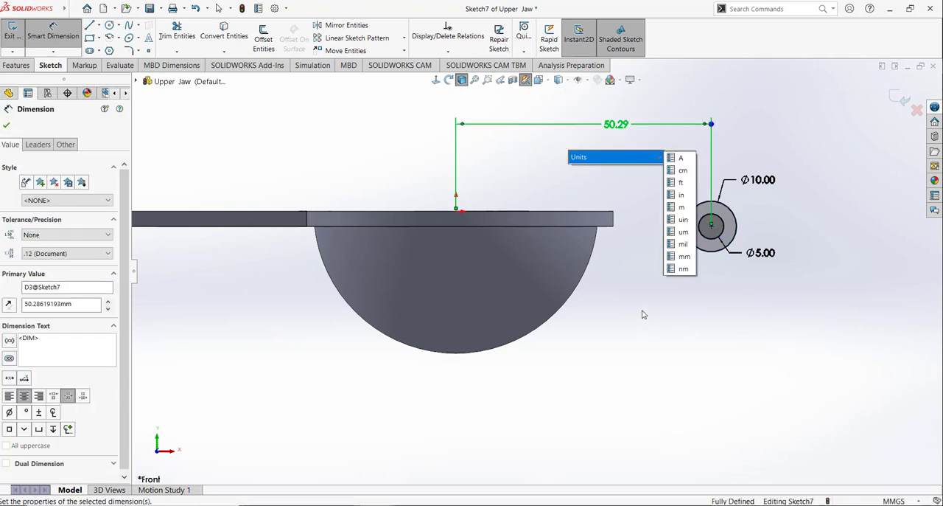
key(Return)
Step: Draw a closed rectangle of lines about 7.5 mm by 2.6 mm, from the rim's upper edge into the outer circle
scroll(737, 213, down, 3)
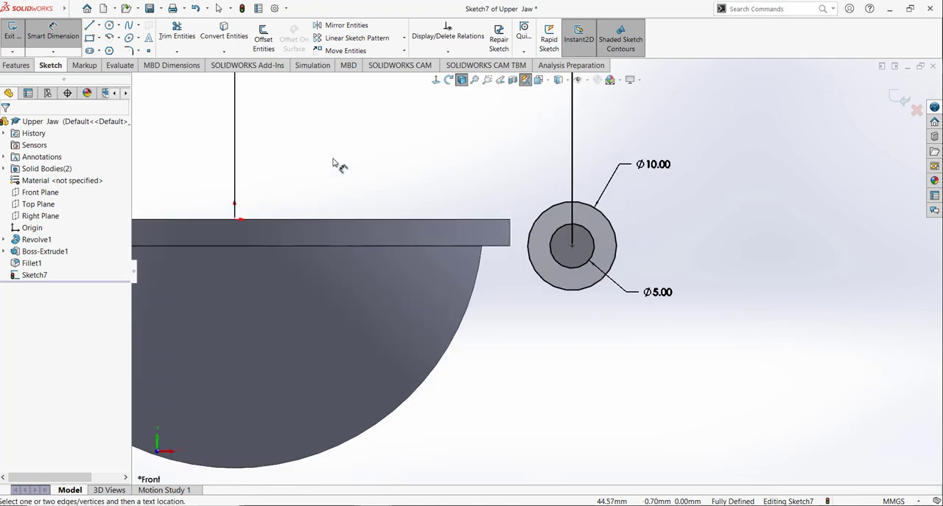
click(90, 25)
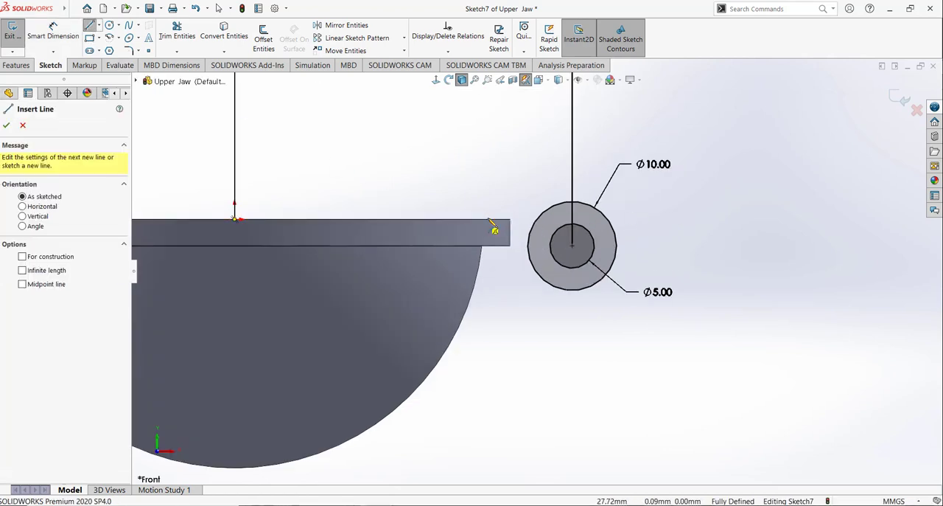
click(481, 219)
click(543, 219)
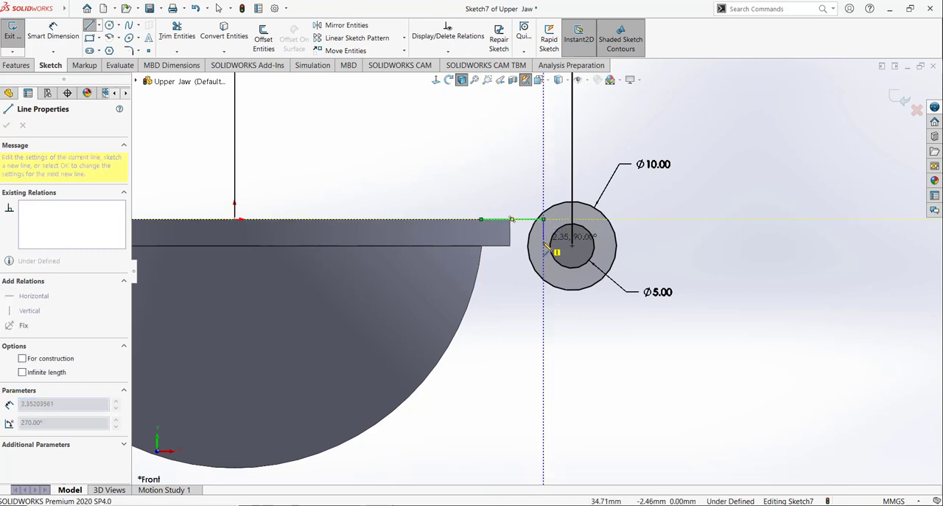
click(543, 241)
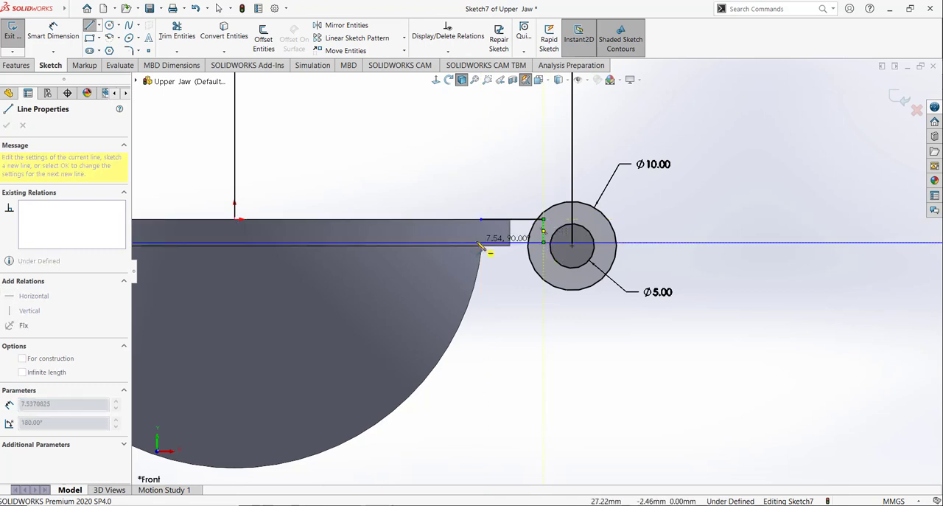
click(480, 242)
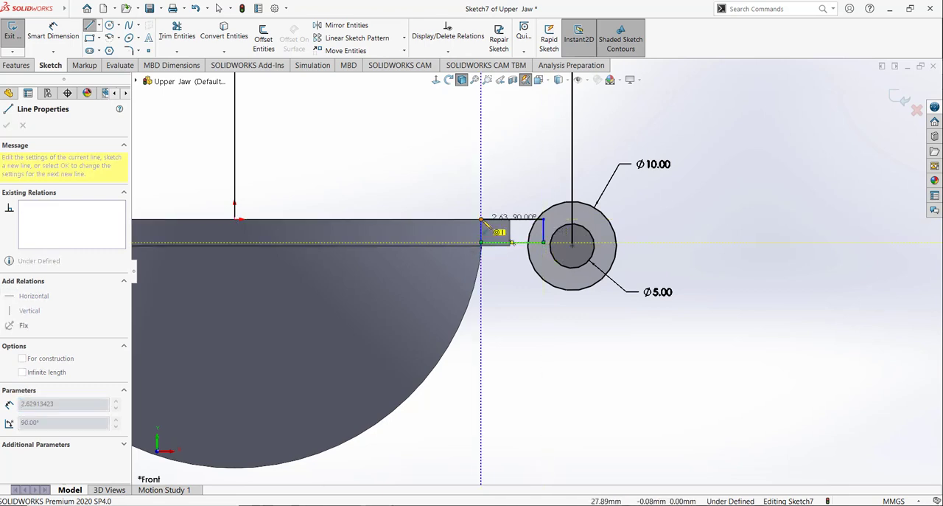
click(480, 219)
click(491, 175)
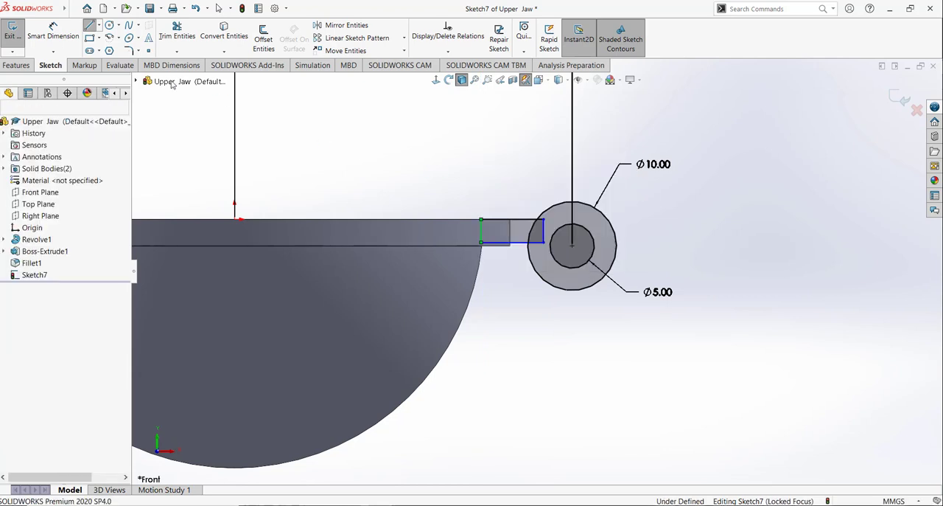
Step: Dimension the height of the connecting rectangle's vertical side inside the rim as 3 mm
click(479, 235)
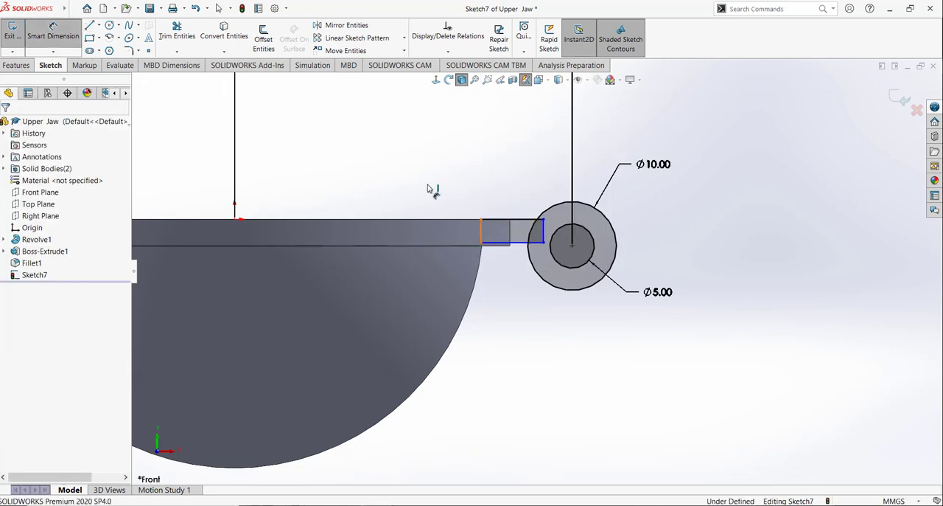
click(434, 181)
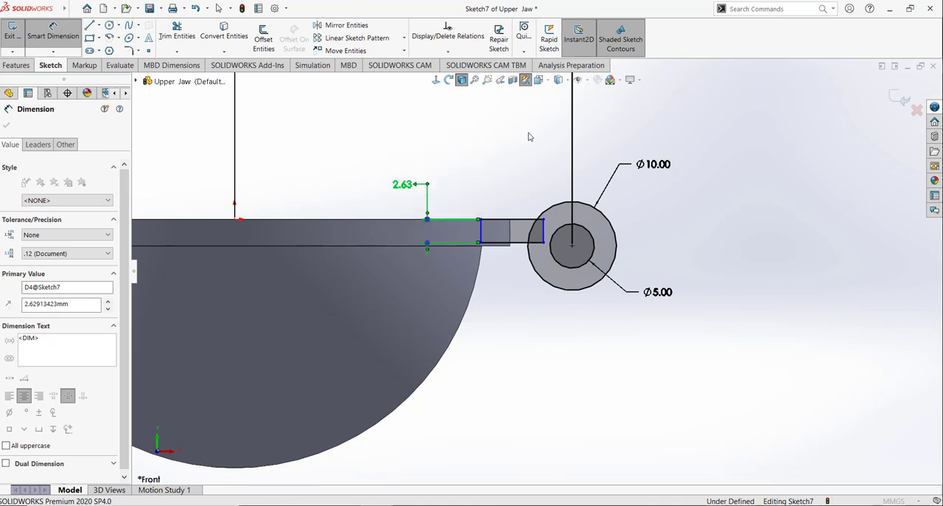
text(3)
key(Return)
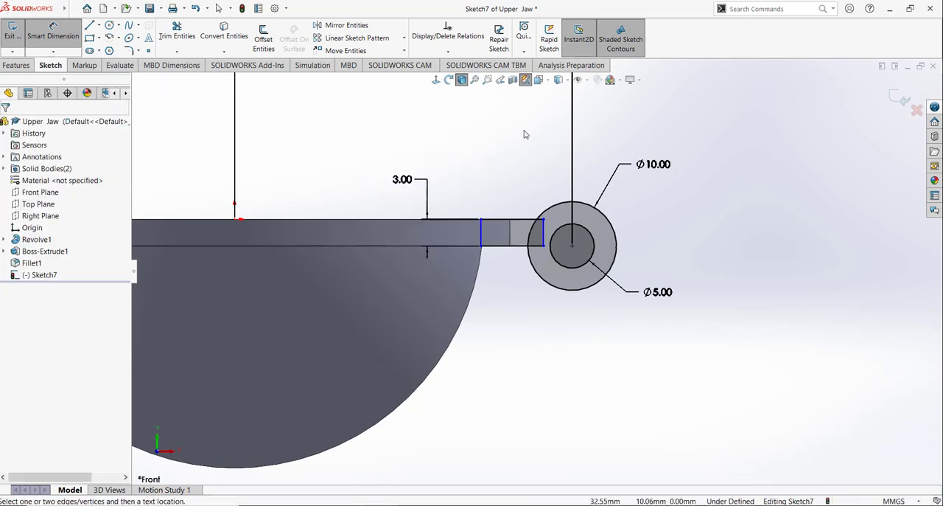
scroll(543, 177, down, 2)
click(587, 287)
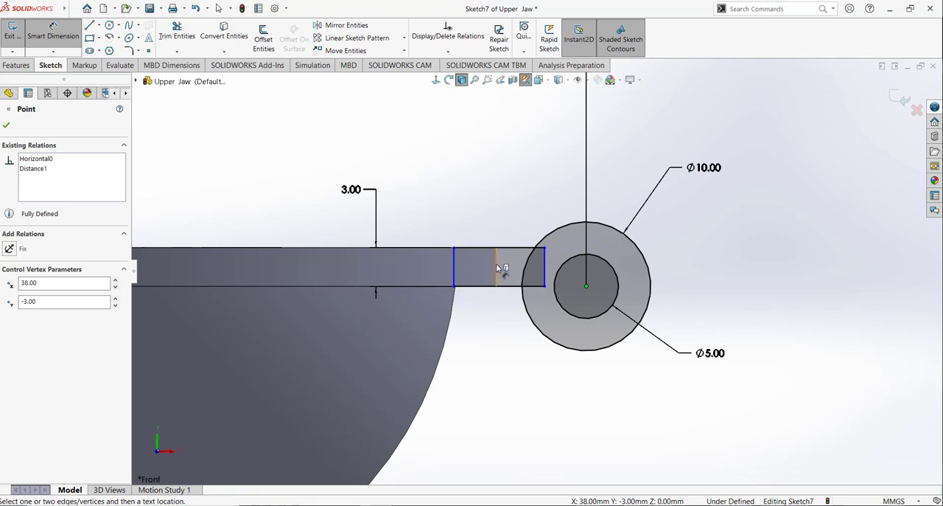
click(496, 263)
click(534, 377)
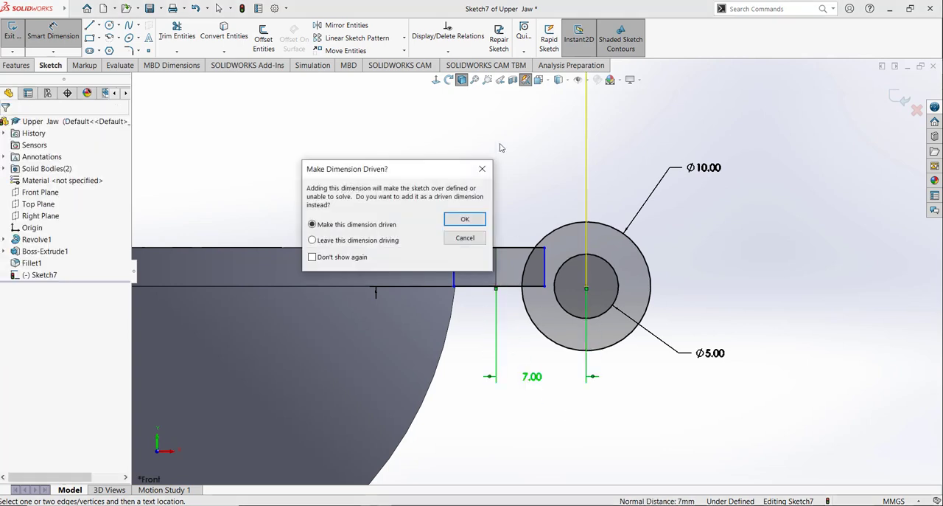
click(482, 169)
Step: Dimension the horizontal distance from the connecting rectangle's vertical side inside the rim to the circles' centre as 8 mm
scroll(527, 254, up, 4)
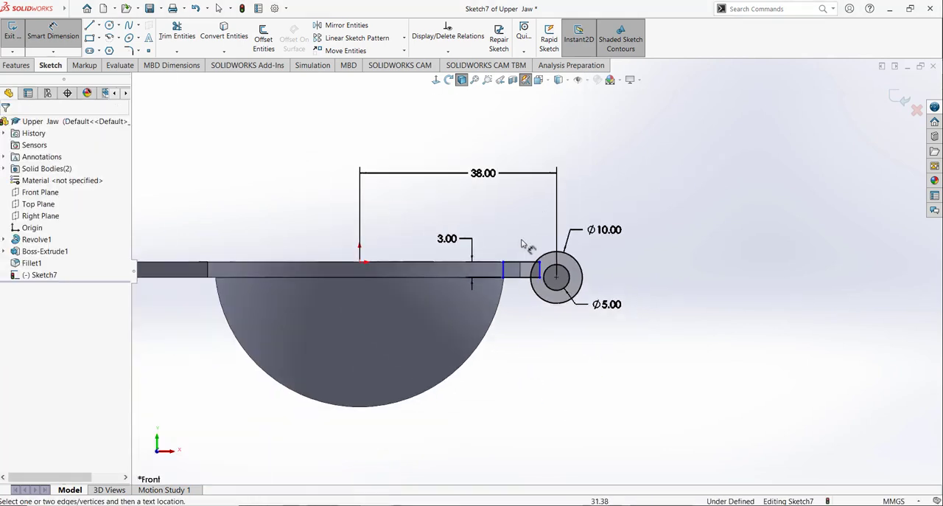
scroll(528, 230, down, 2)
scroll(529, 229, down, 2)
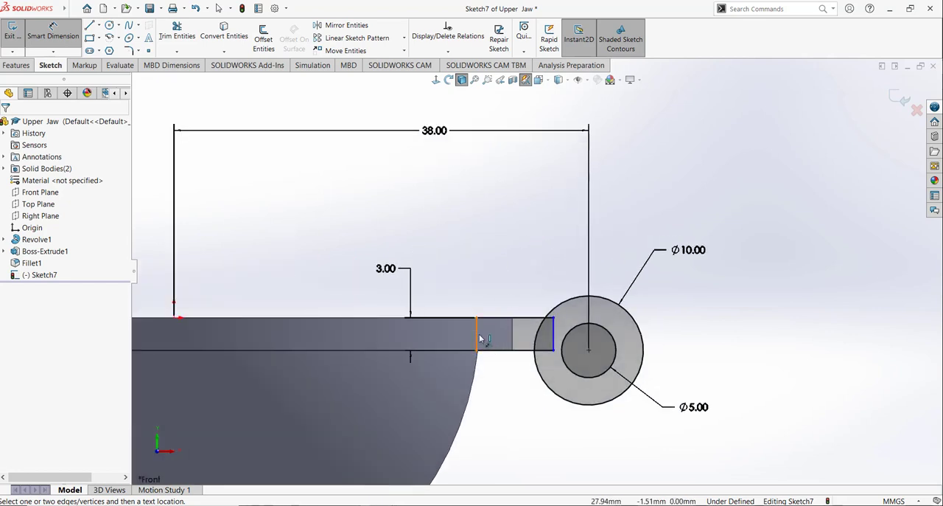
click(477, 333)
click(588, 349)
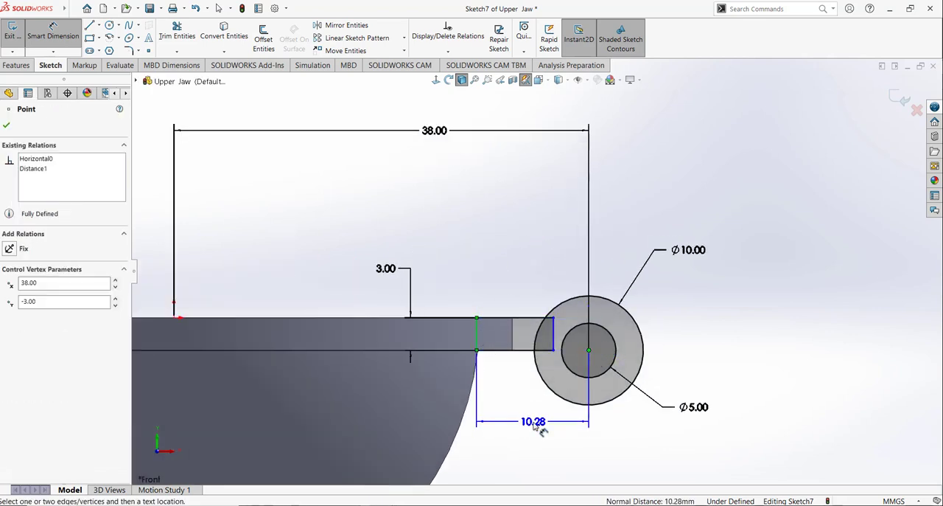
click(538, 431)
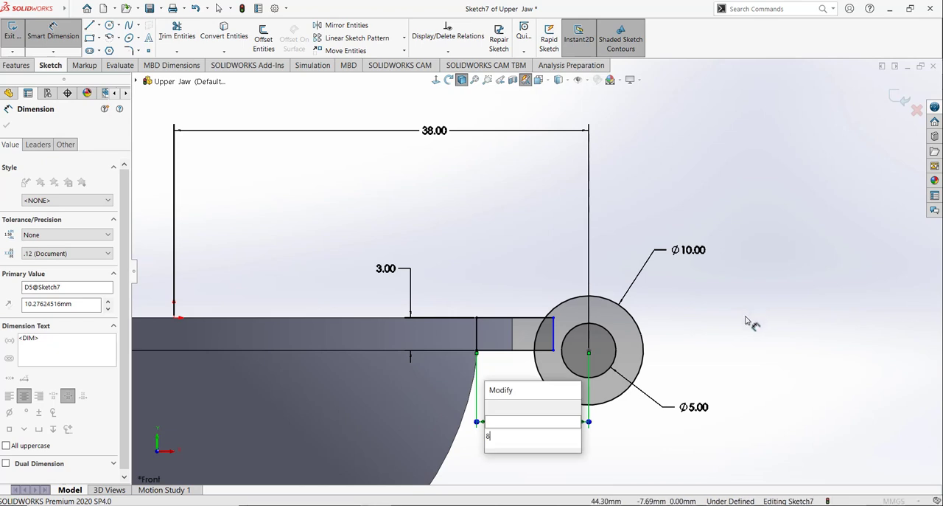
key(Return)
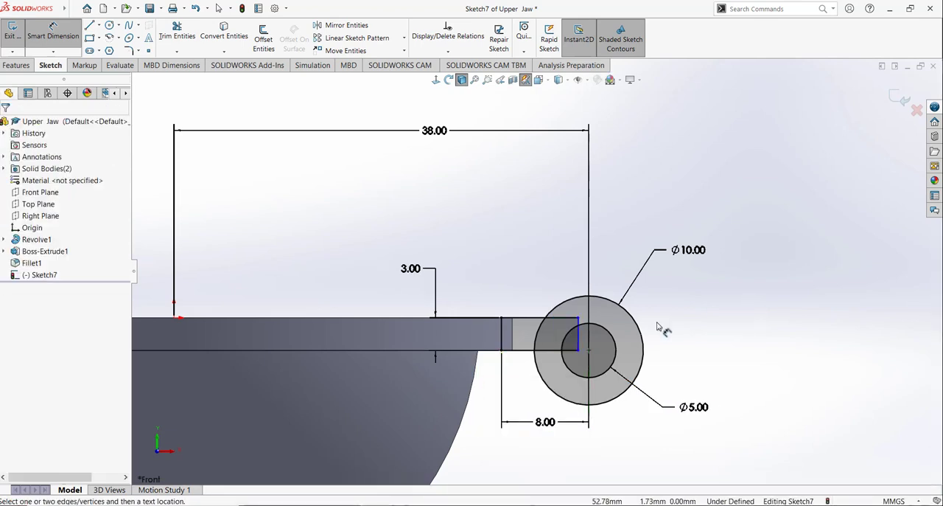
Step: Set the horizontal distance between the rectangle's inner side and the circles' centre to 9.5 mm
double_click(552, 422)
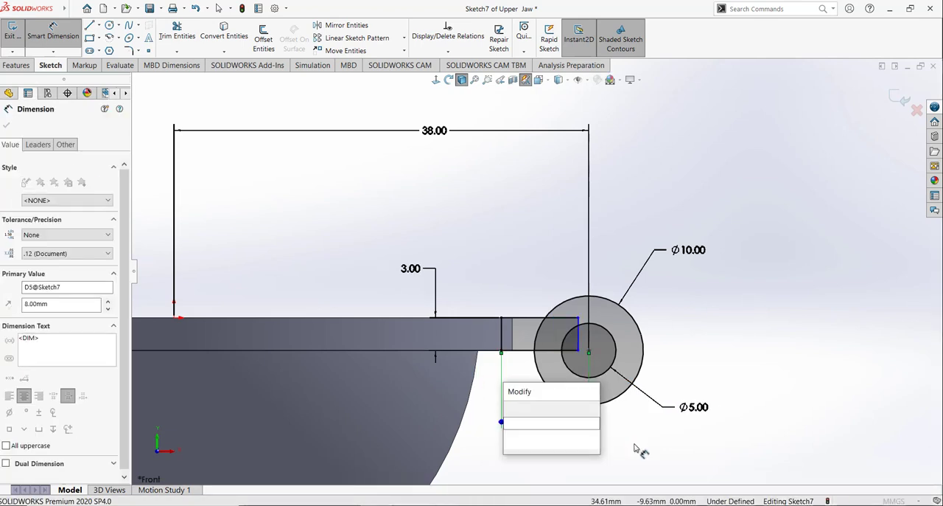
text(8)
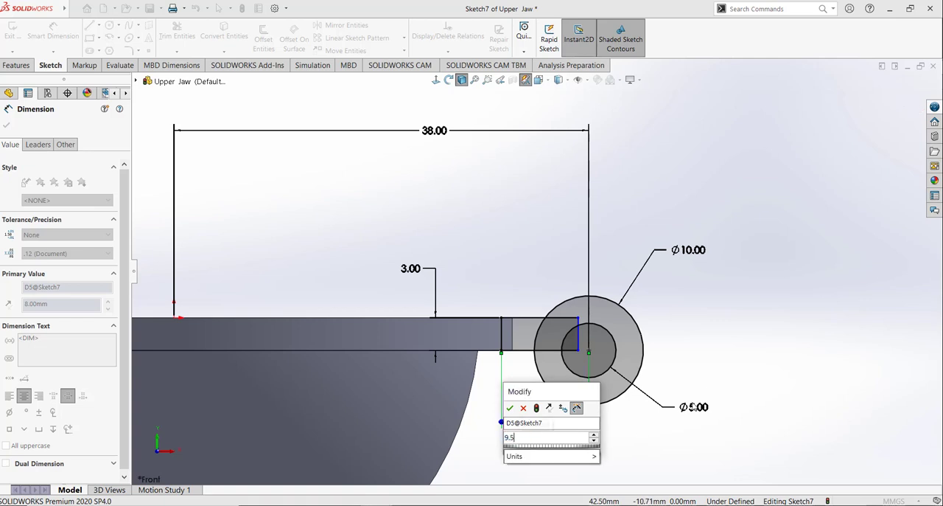
key(Return)
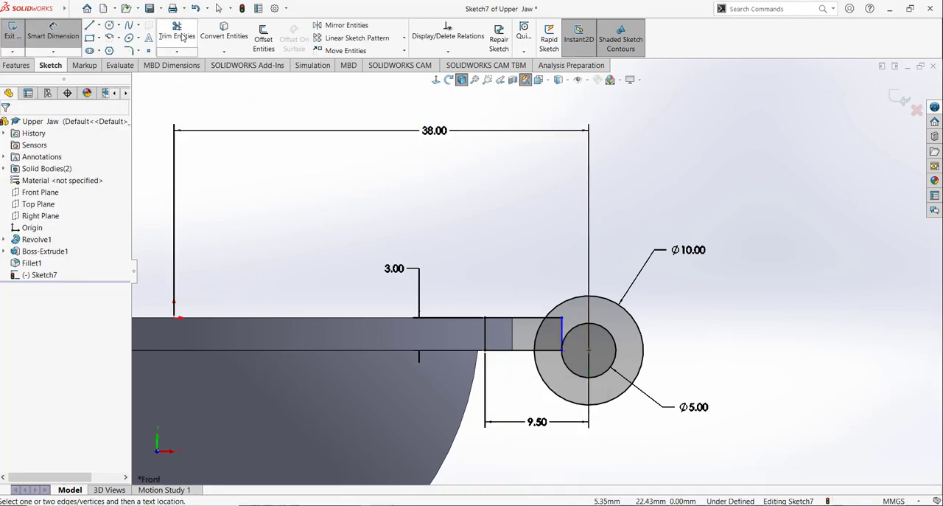
Step: Trim the rectangle's segments inside the outer circle and the outer circle's arc between the two connecting lines to form one hinge outline
click(178, 35)
click(563, 330)
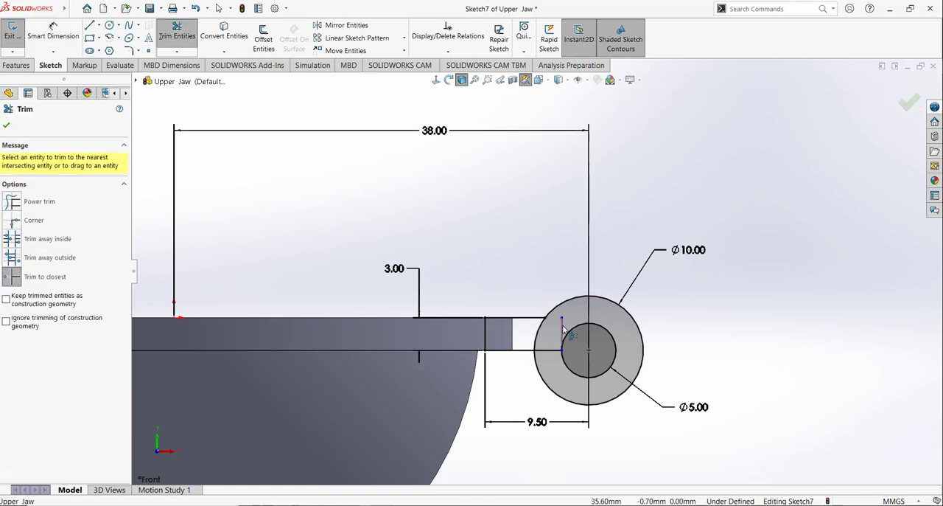
click(563, 329)
click(553, 350)
scroll(561, 355, down, 6)
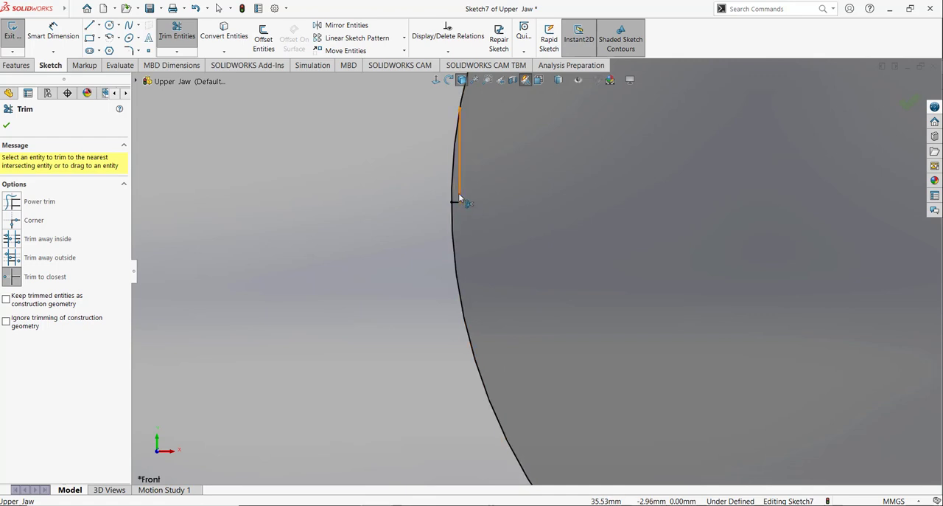
click(459, 196)
click(456, 202)
scroll(593, 353, up, 9)
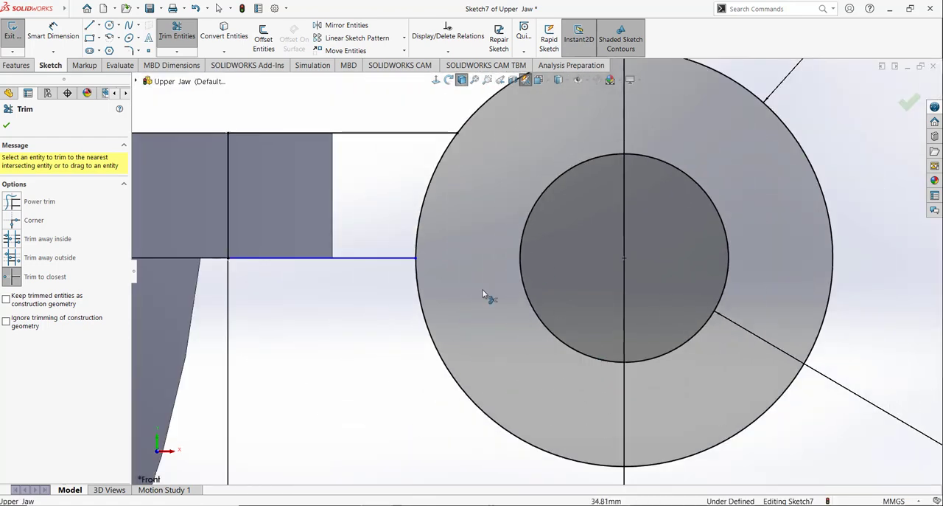
scroll(483, 293, up, 5)
click(492, 250)
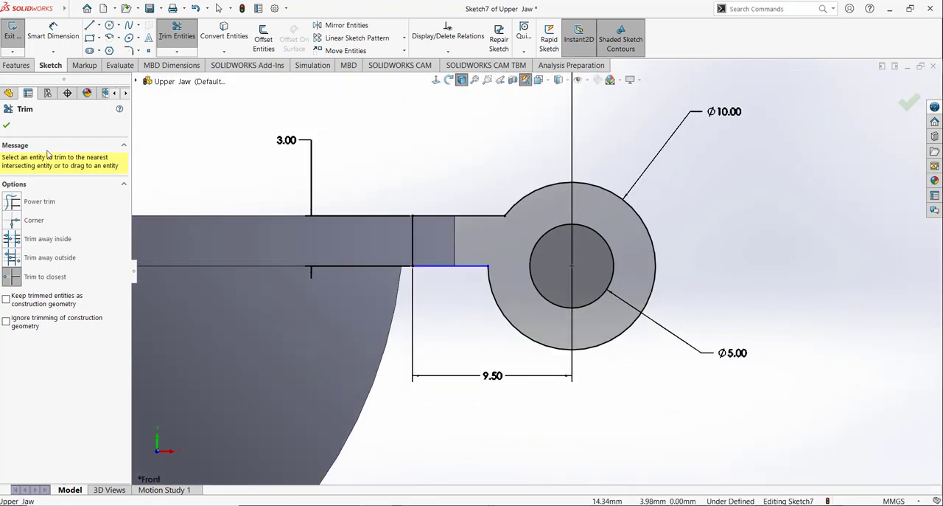
click(7, 125)
Step: Add a horizontal relation to the lower connecting line of the hinge outline to fully define the sketch
click(463, 266)
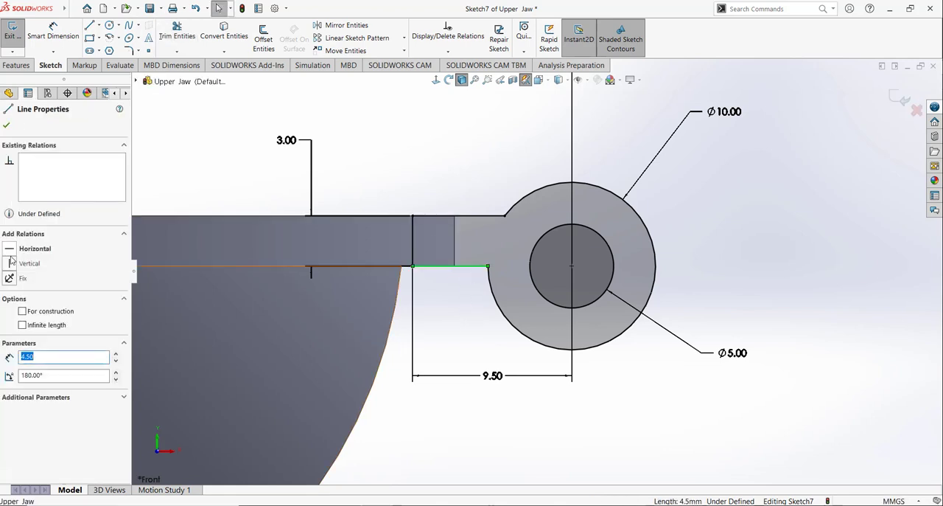
click(9, 249)
click(405, 143)
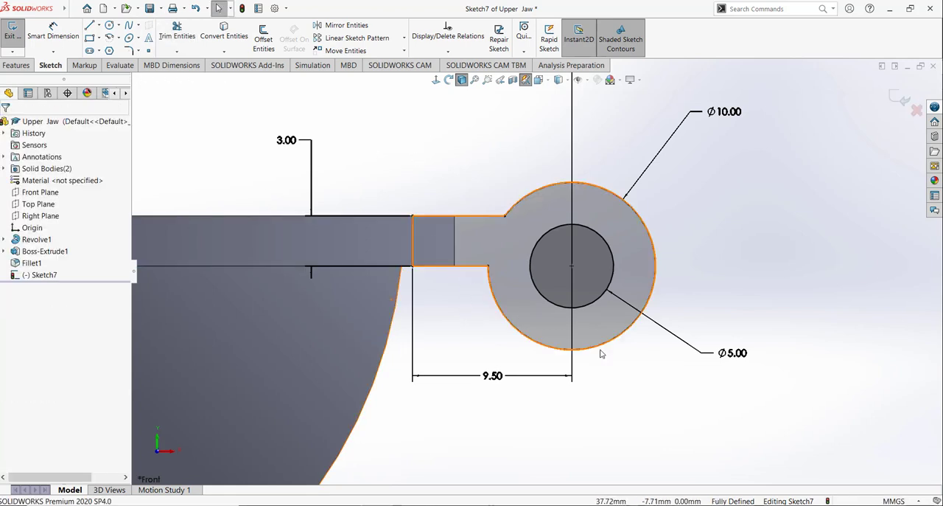
Step: Extrude the hinge profile 20 mm with the Mid Plane end condition, merging it with the bowl's rim
click(16, 65)
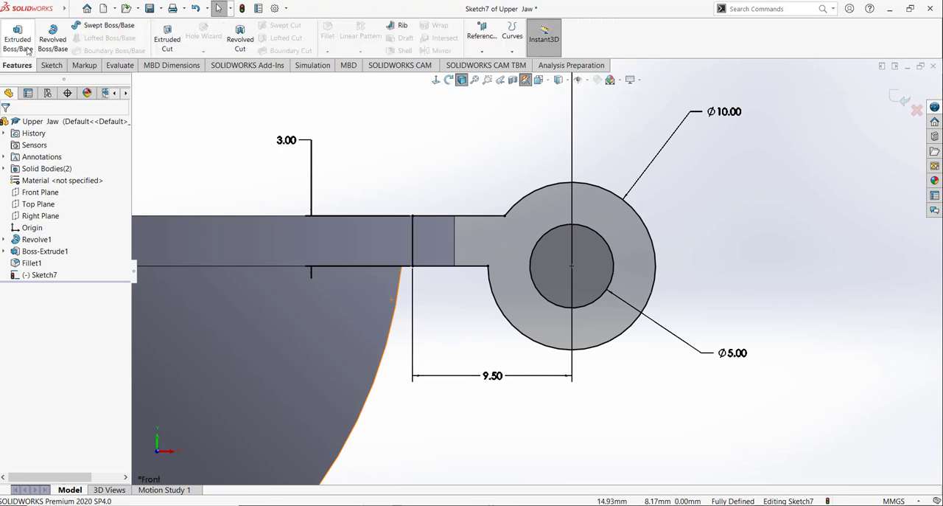
click(27, 49)
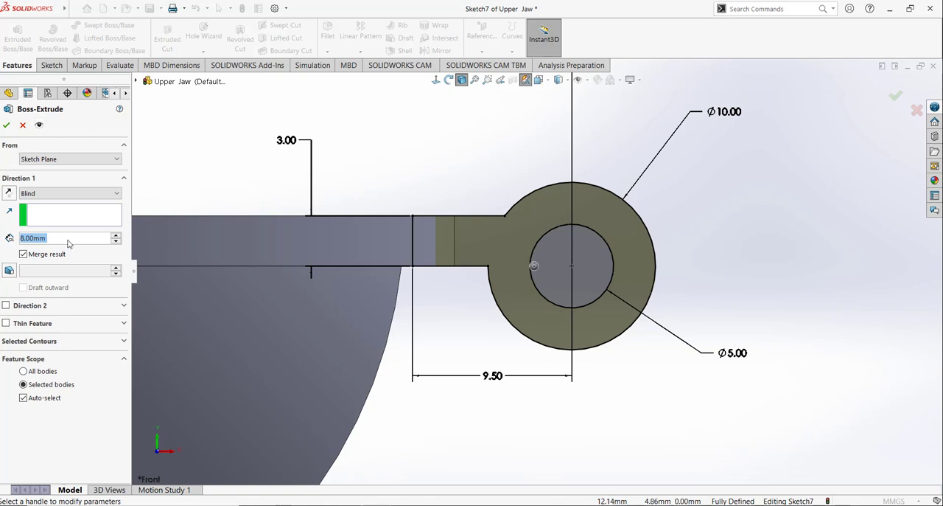
text(20)
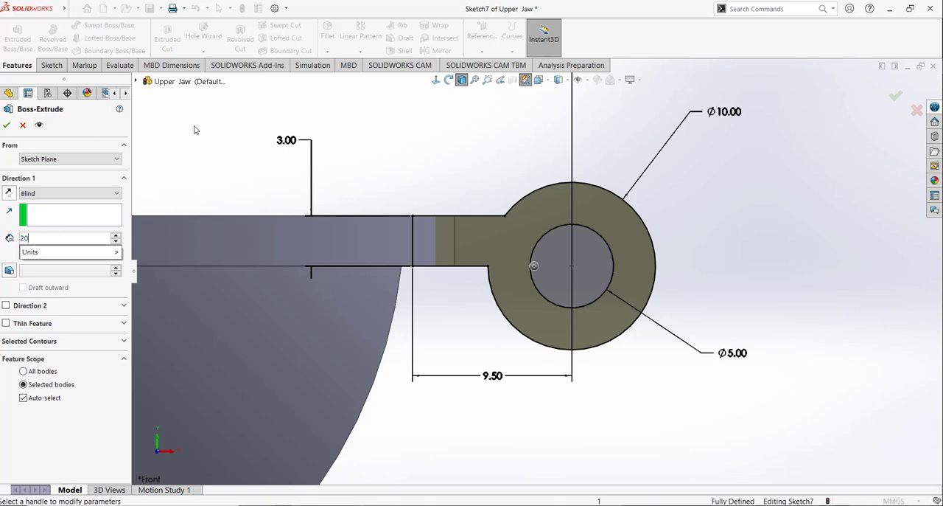
key(Return)
click(66, 193)
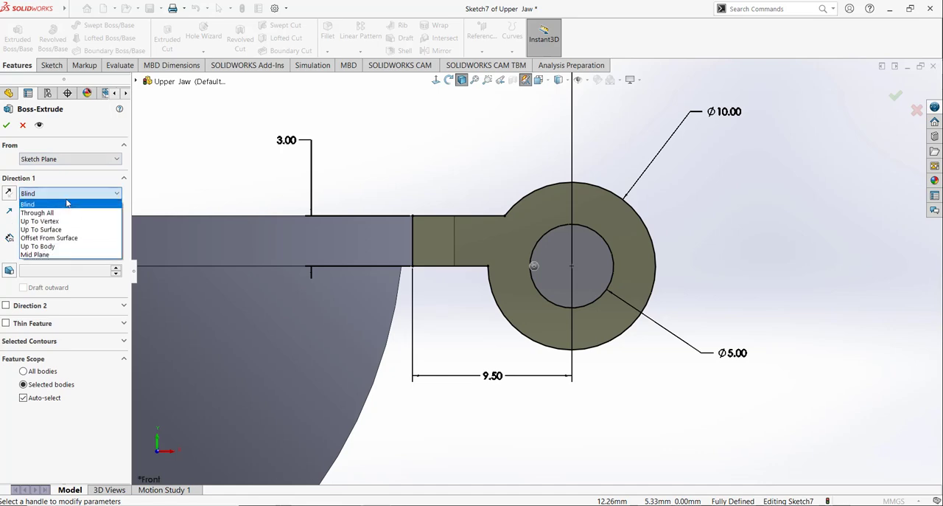
click(63, 256)
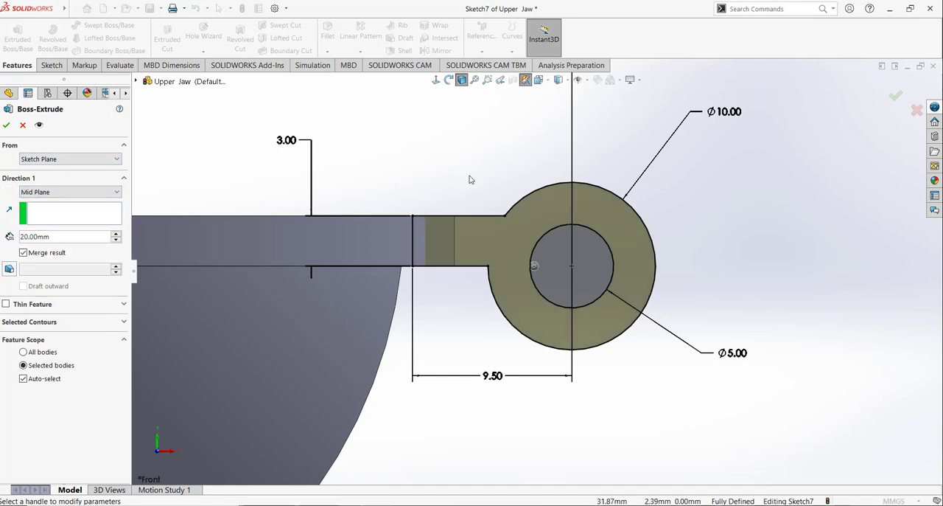
middle_drag(471, 179, 512, 138)
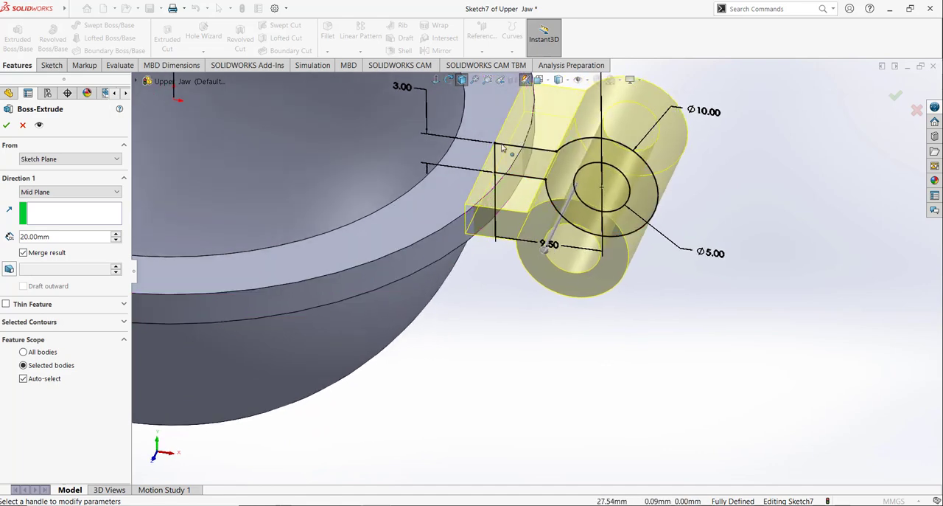
middle_drag(494, 236, 476, 462)
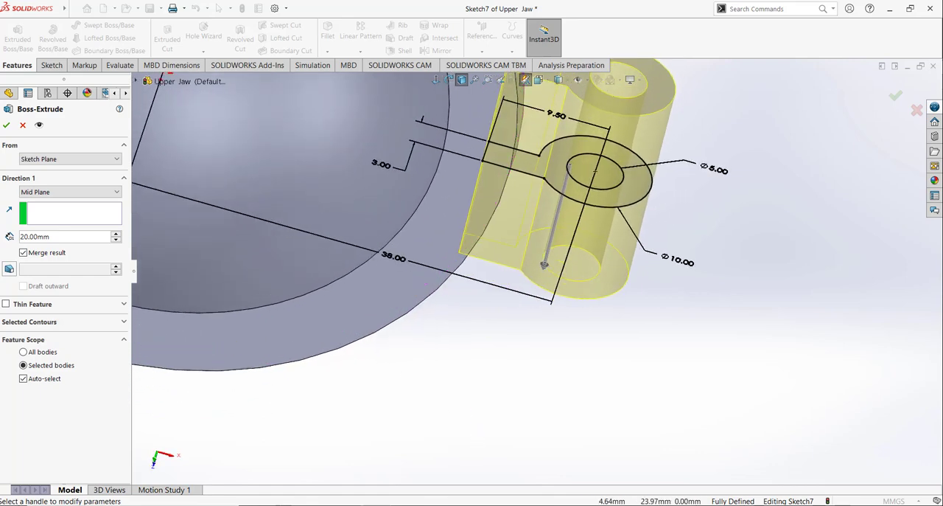
click(6, 126)
Step: Open the bowl's Revolve1 profile, Sketch1, for editing and view it normal to its sketch plane
scroll(510, 377, up, 3)
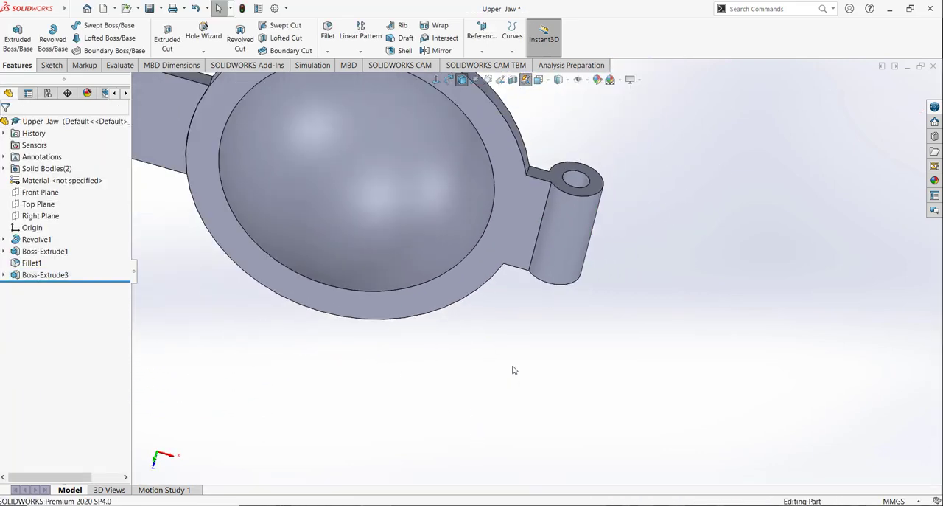
middle_drag(515, 369, 538, 118)
click(539, 80)
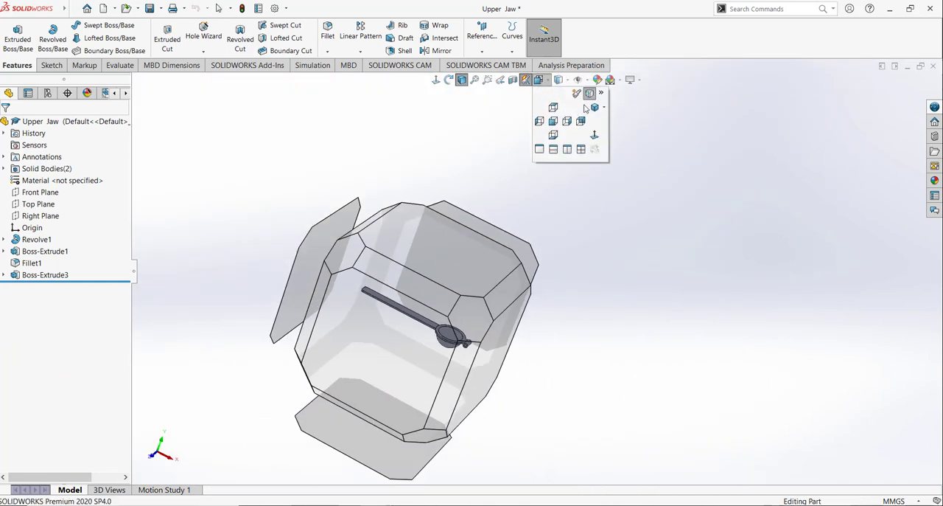
click(594, 107)
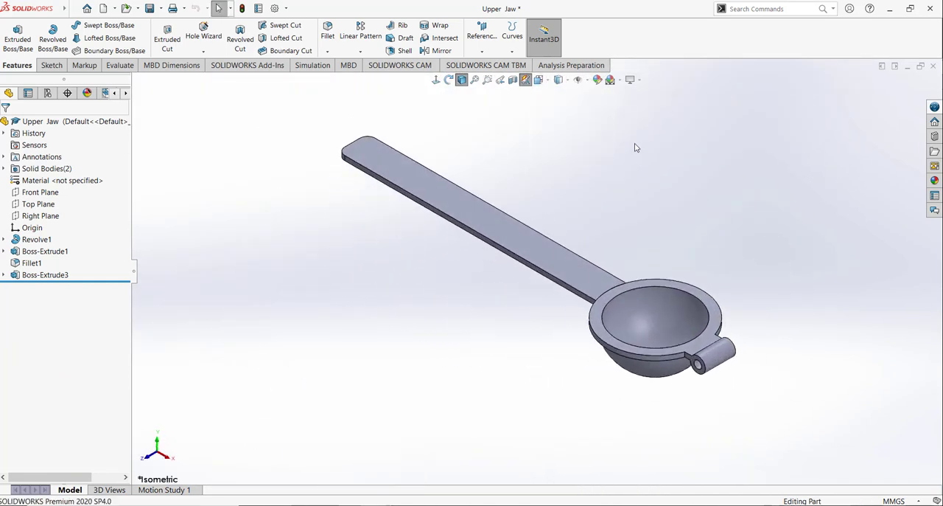
click(10, 240)
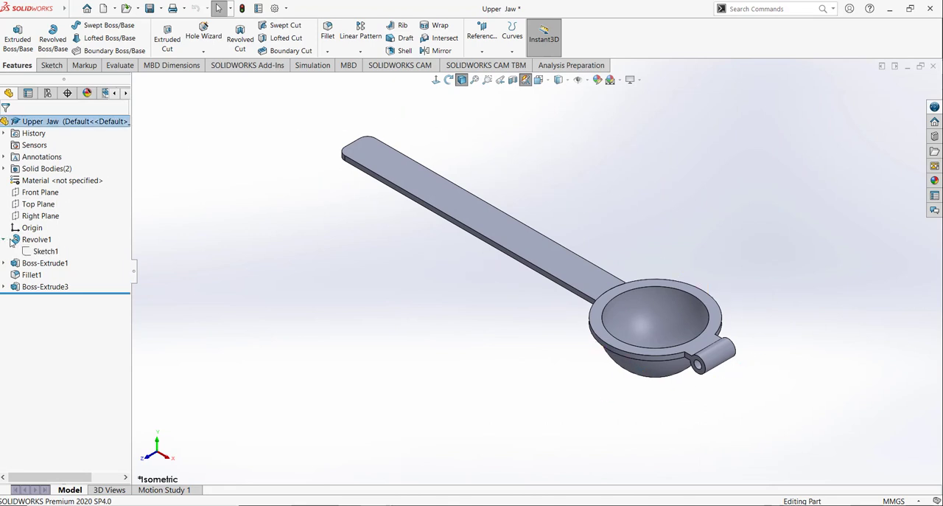
click(45, 251)
click(65, 224)
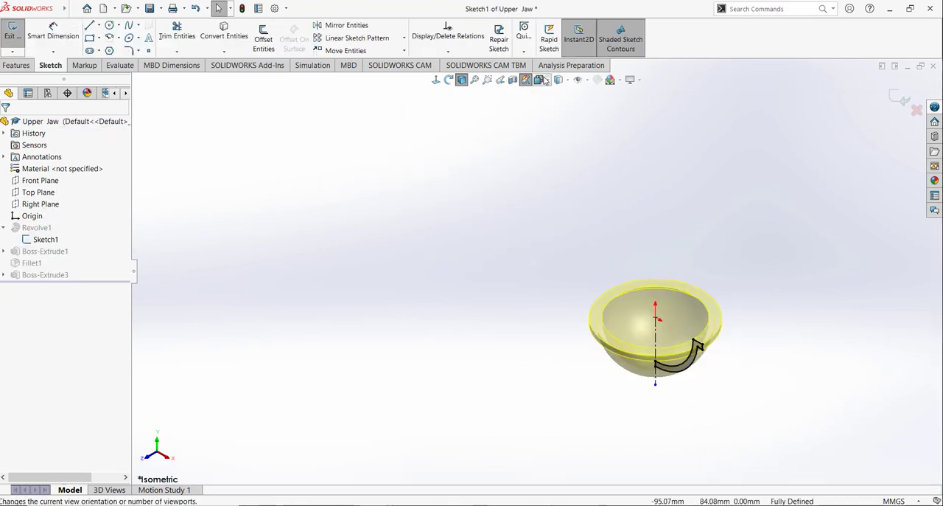
click(544, 80)
click(594, 137)
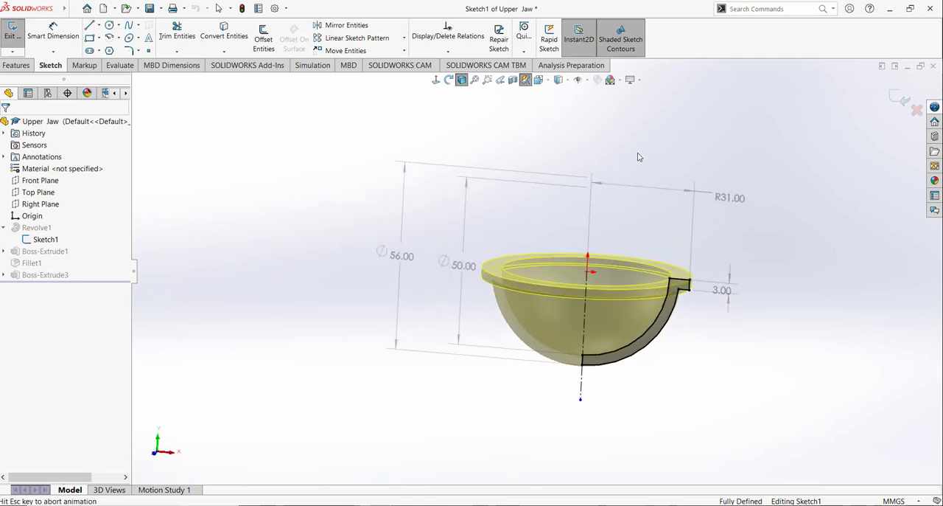
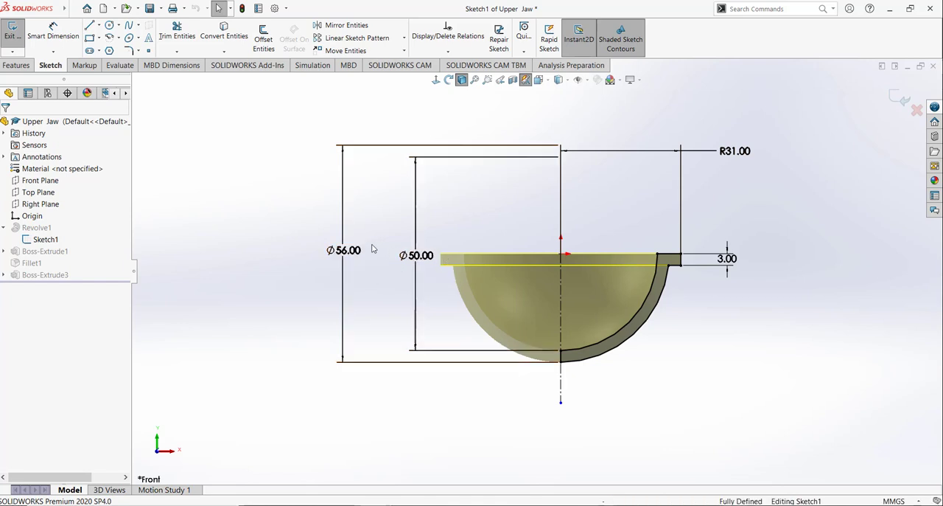
Step: Set the inner arc's diameter in the bowl's revolve sketch to 48 mm
click(415, 255)
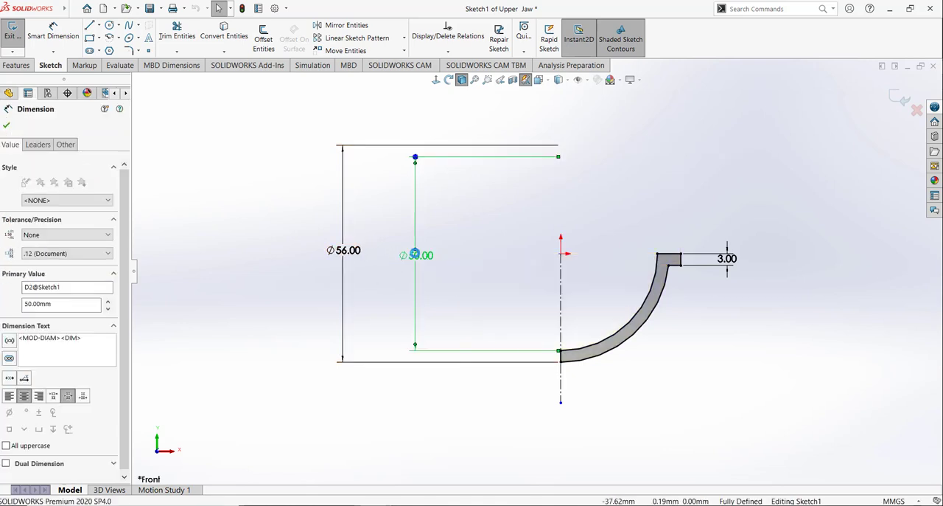
double_click(415, 254)
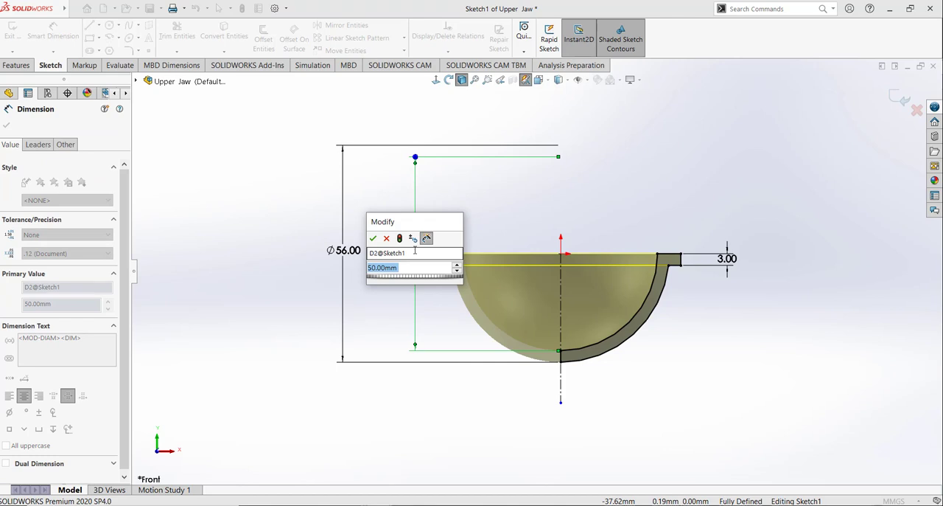
text(50)
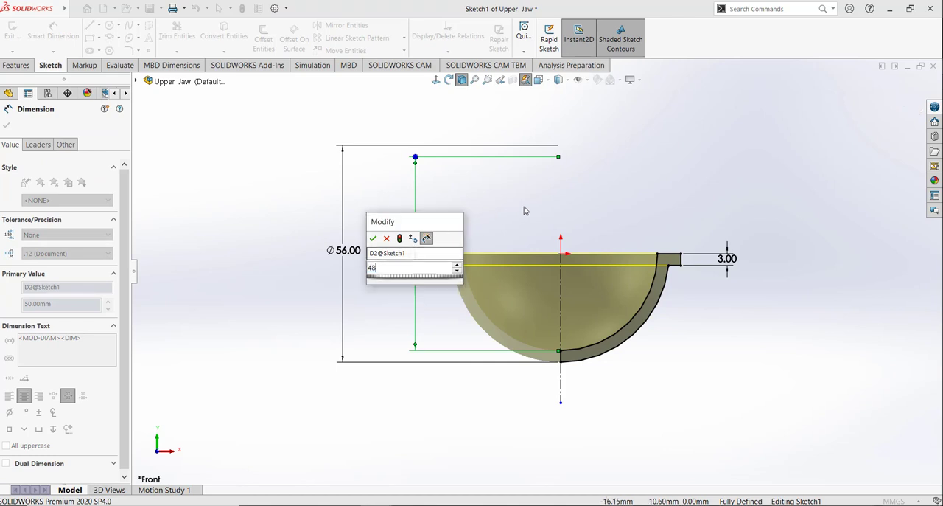
key(Return)
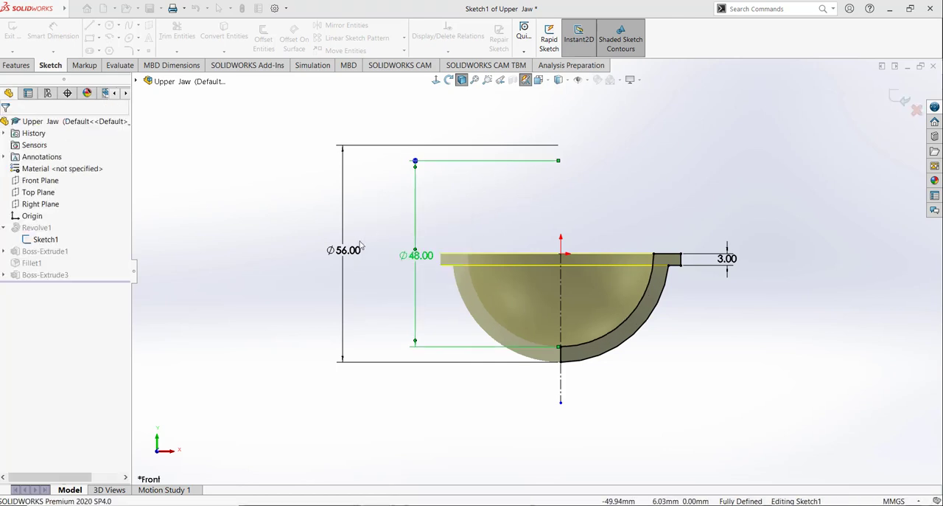
click(354, 254)
double_click(354, 254)
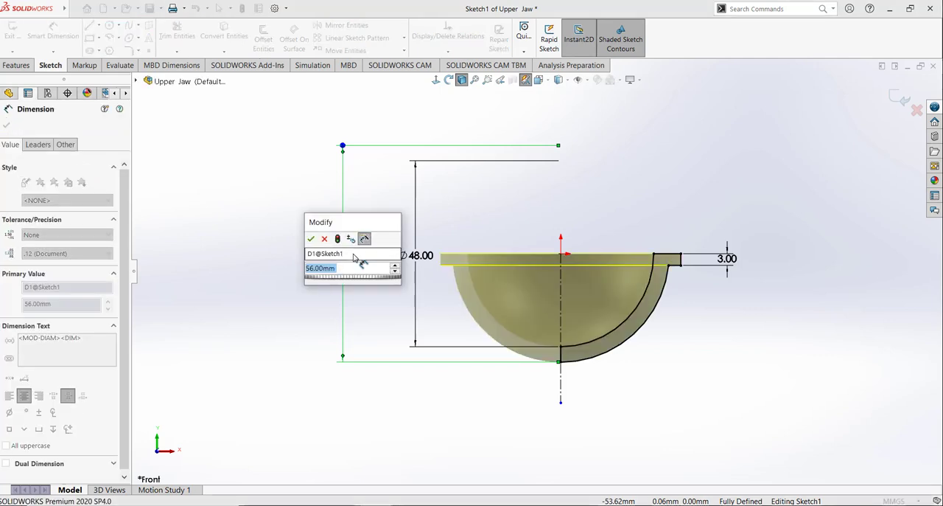
click(324, 239)
Step: Set the bowl profile's inner diameter to 42 mm
double_click(425, 257)
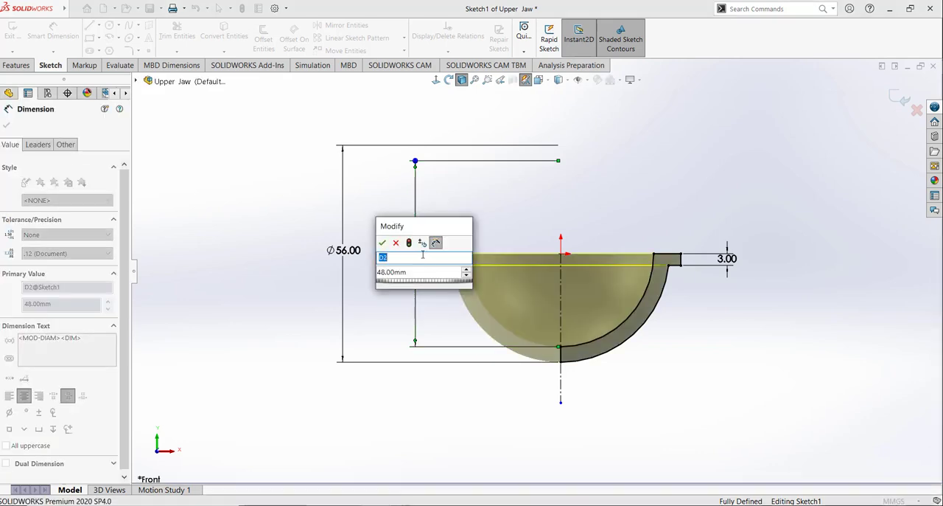
text(42)
key(Return)
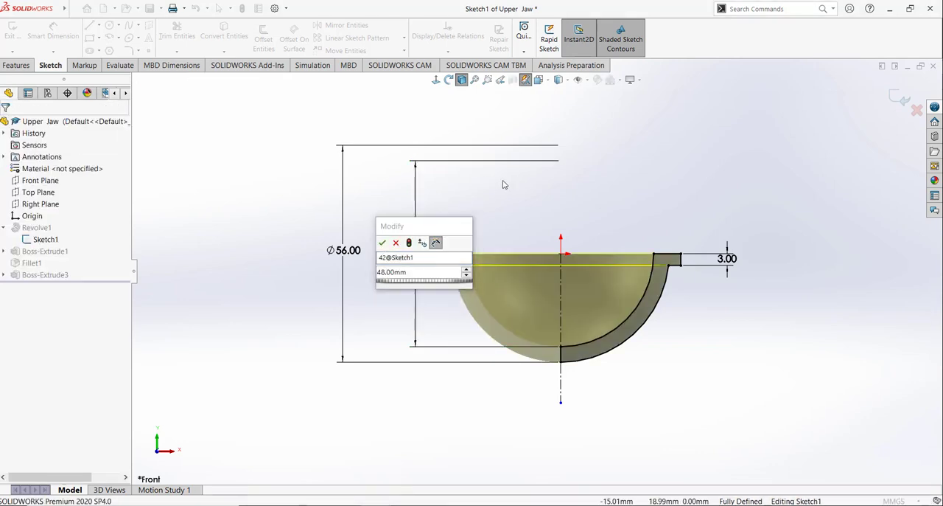
click(383, 244)
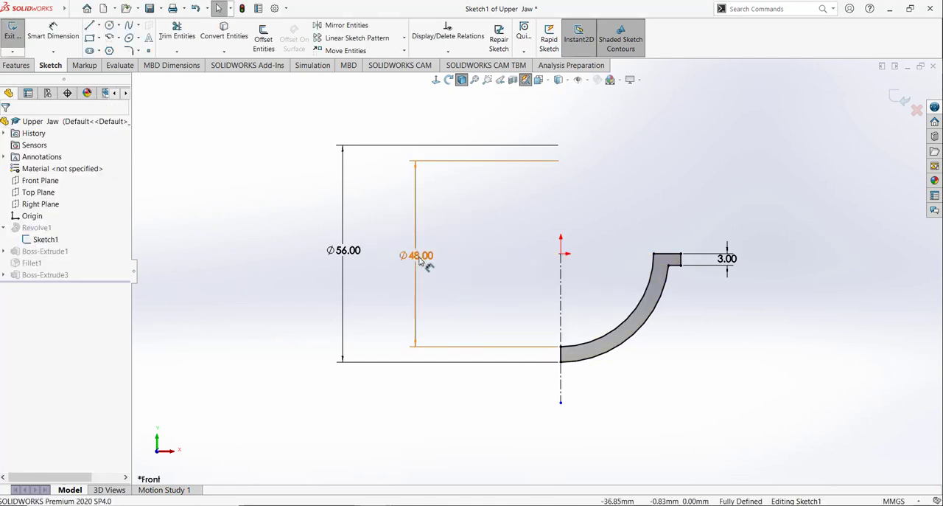
double_click(419, 256)
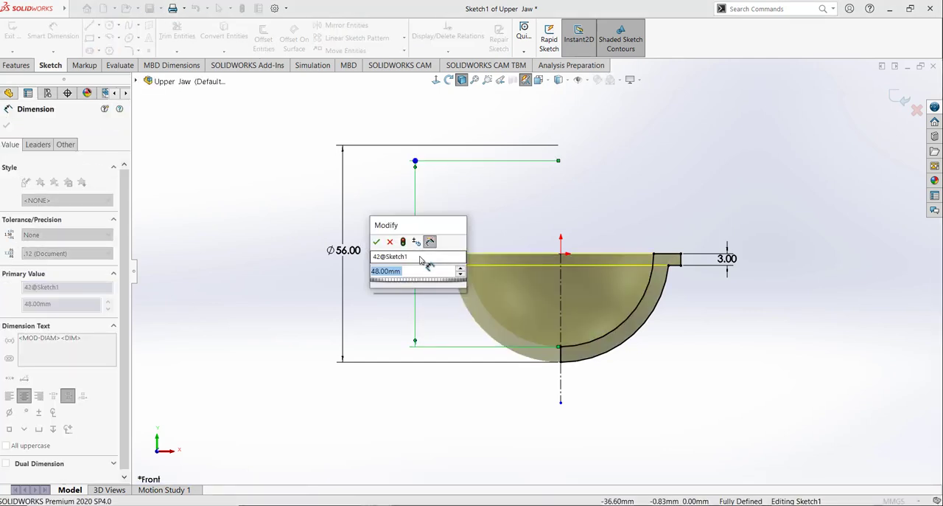
text(42)
key(Return)
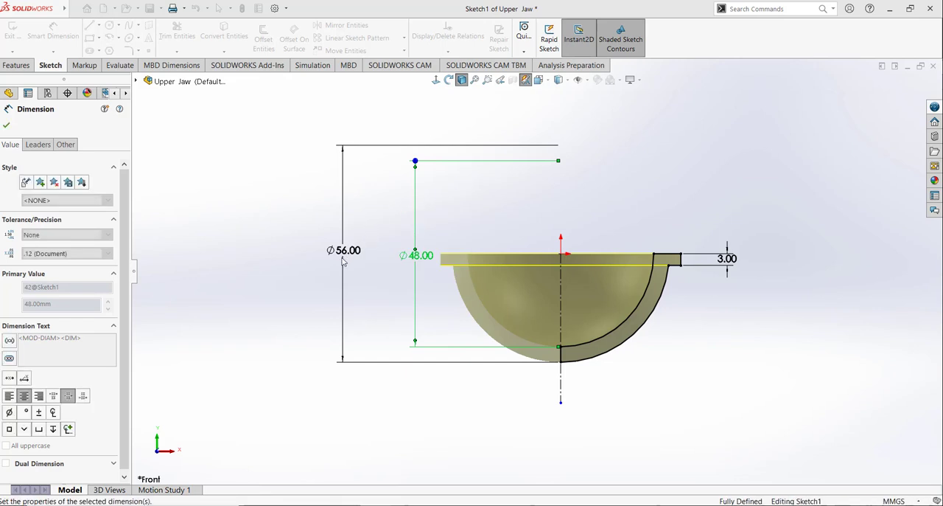
Step: Set the bowl profile's outer diameter to 48 mm and exit the sketch to rebuild the part
double_click(347, 255)
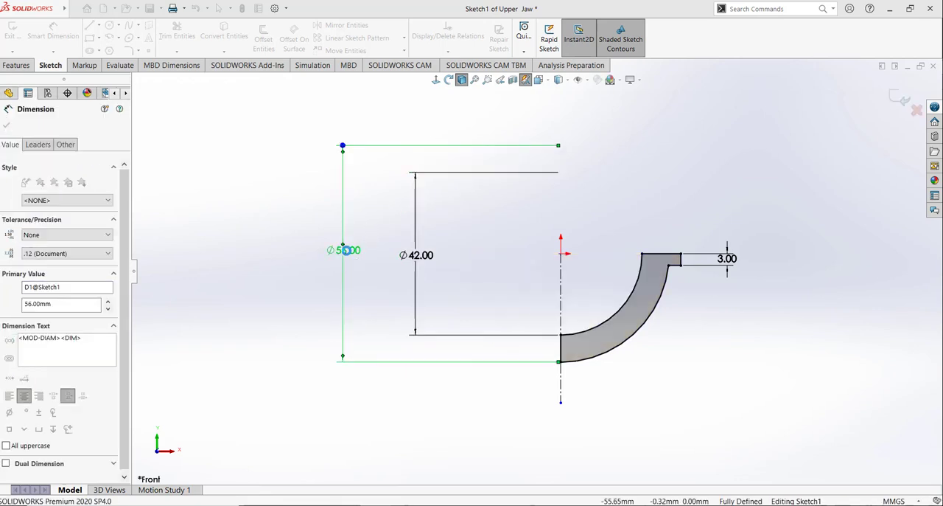
text(48)
key(Return)
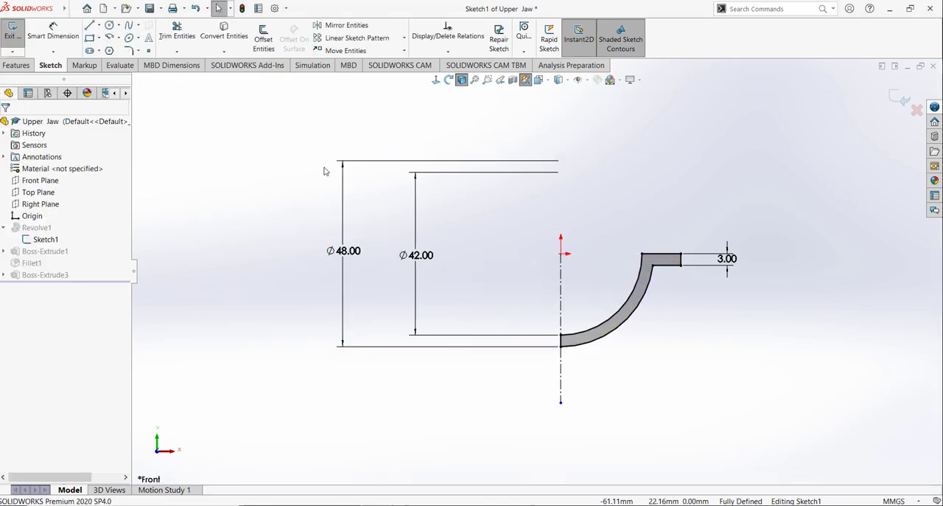
click(18, 40)
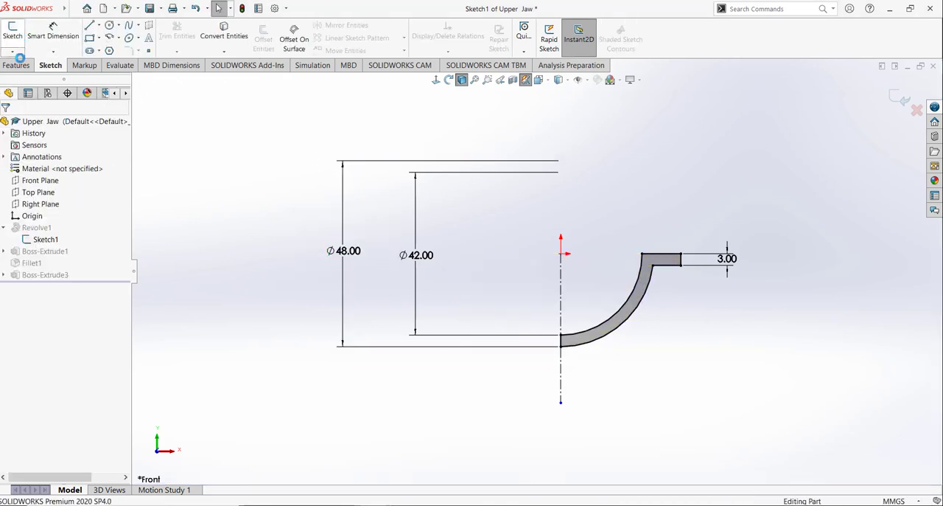
Step: Start a new sketch on the Top Plane and view it normal to the sketch plane
middle_drag(641, 215, 626, 306)
scroll(679, 323, down, 5)
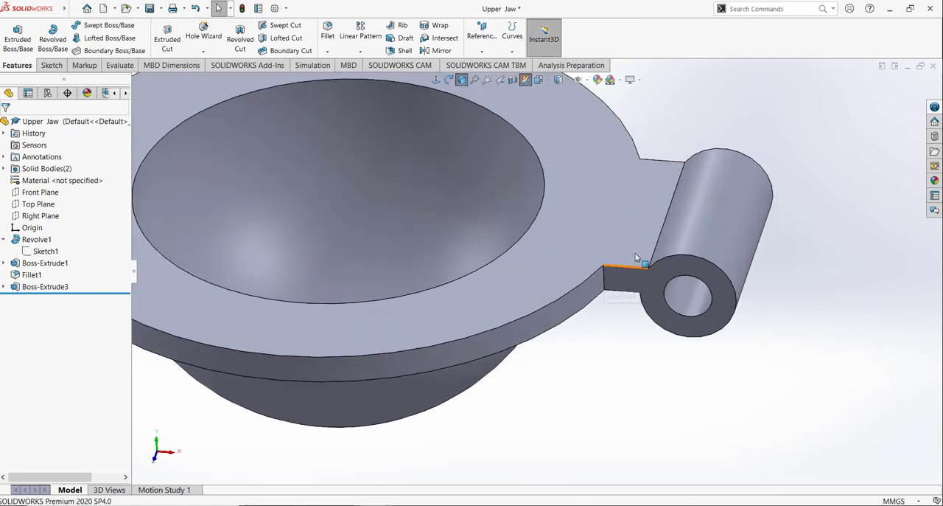
scroll(625, 369, up, 3)
scroll(248, 133, up, 3)
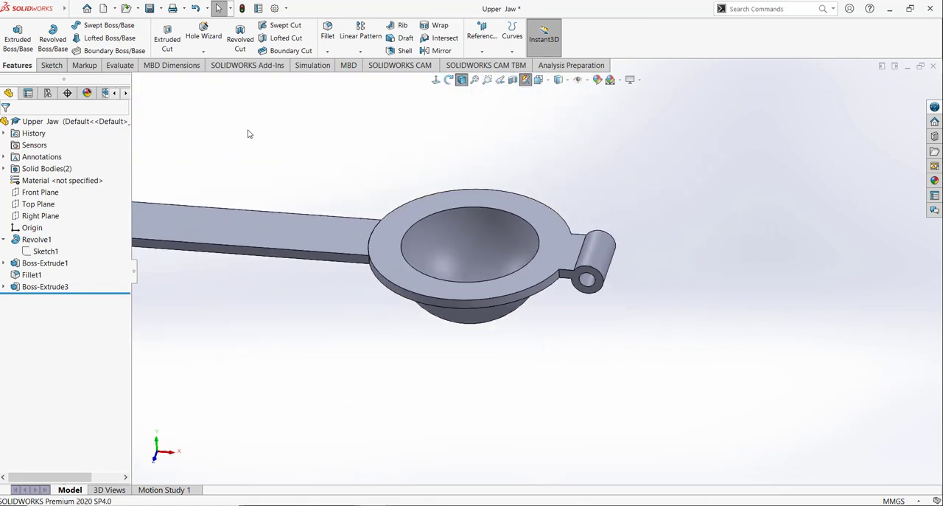
middle_drag(248, 132, 484, 219)
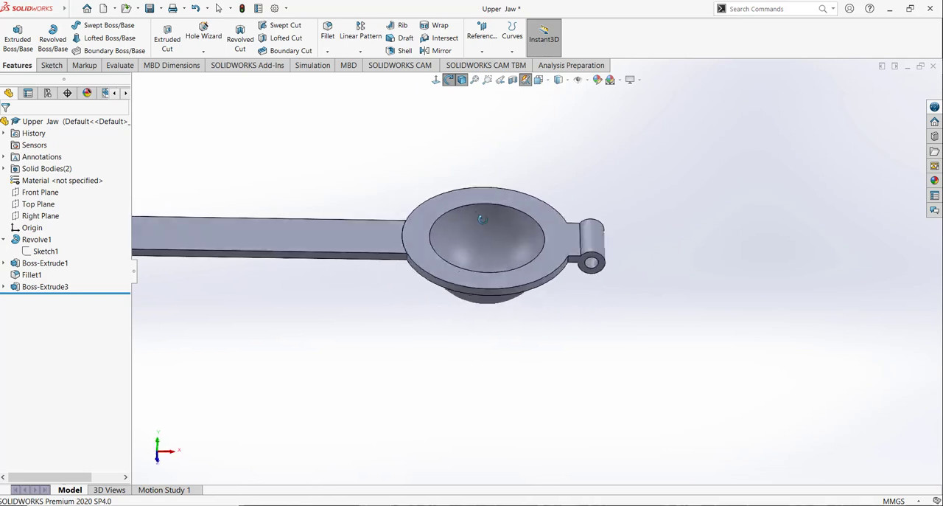
scroll(352, 143, up, 4)
click(48, 67)
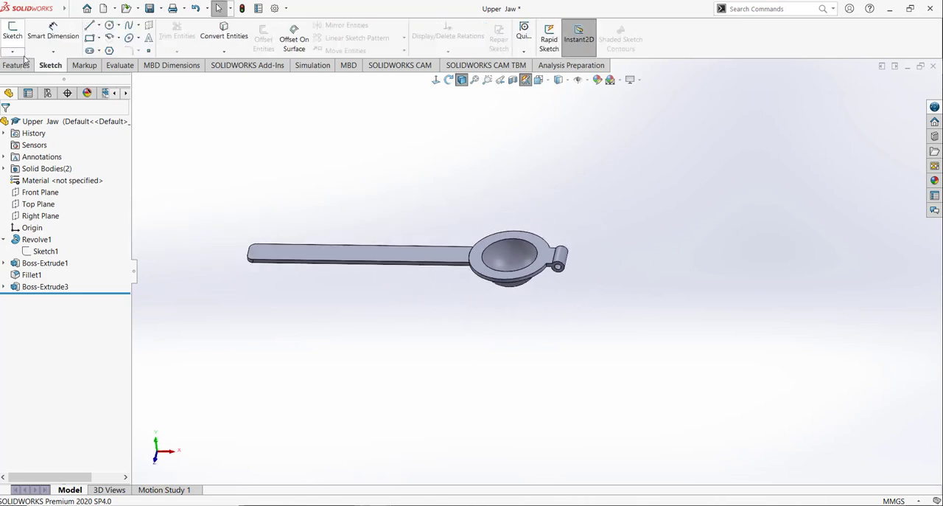
click(39, 204)
click(72, 187)
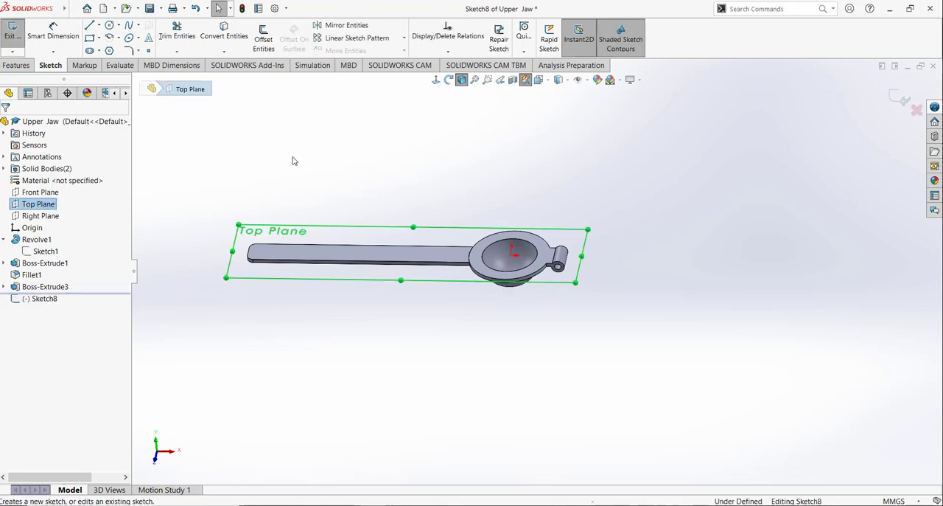
click(539, 80)
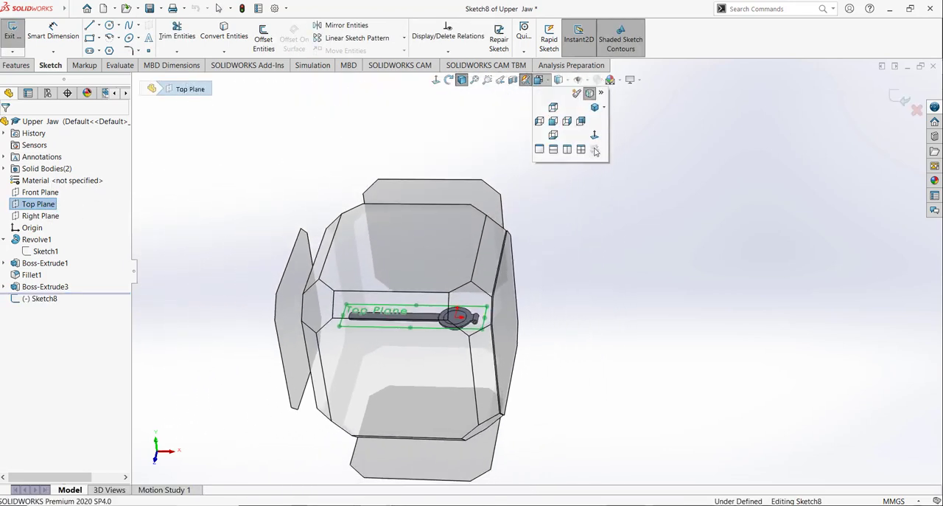
click(597, 146)
scroll(830, 255, down, 5)
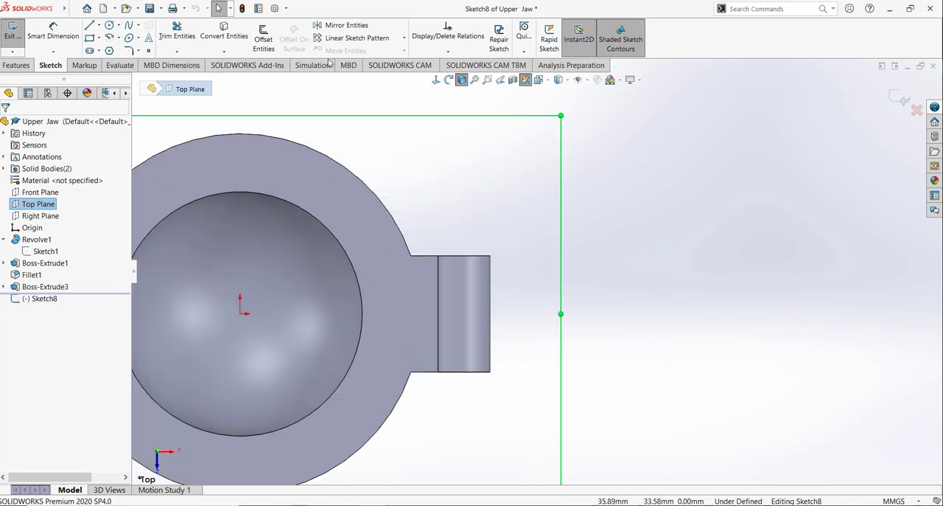
Step: Sketch a corner rectangle about 7.7 mm high across the middle of the hinge barrel, extending beyond its outer side
click(89, 38)
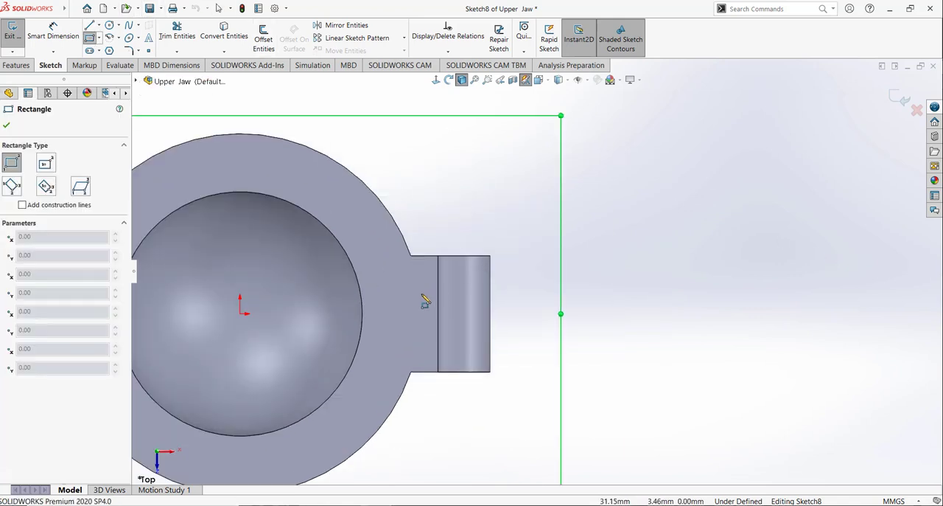
click(421, 292)
click(572, 336)
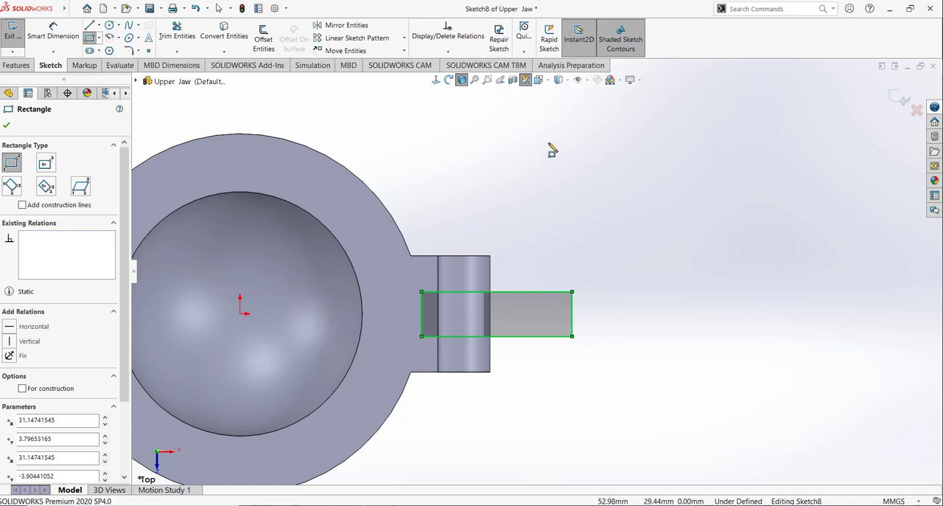
scroll(517, 210, down, 2)
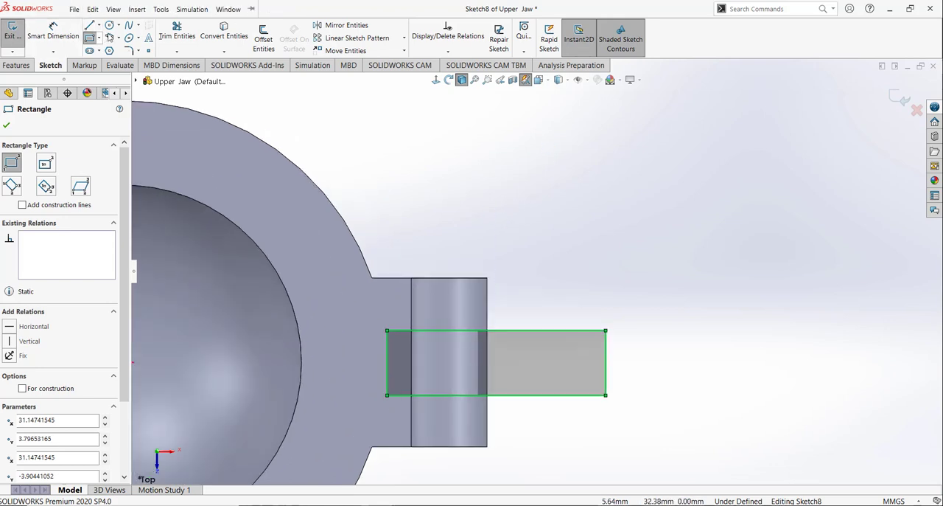
click(224, 36)
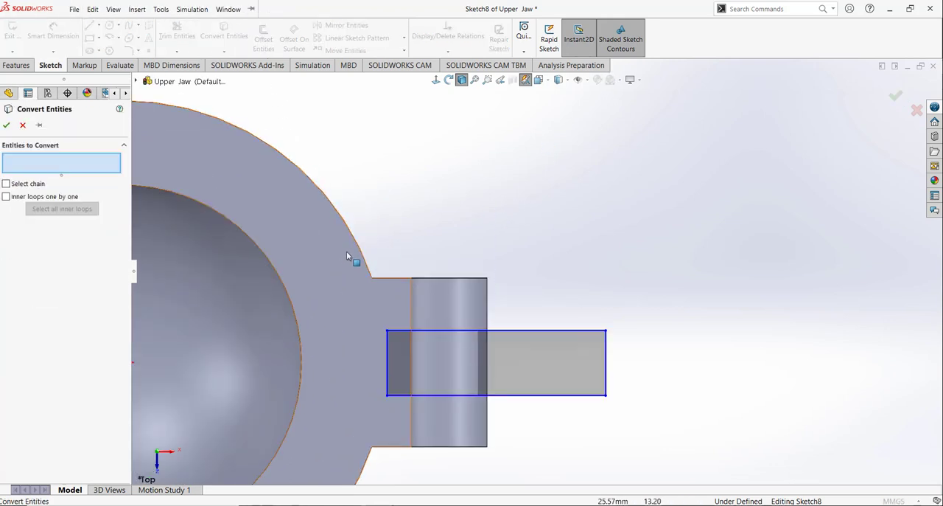
scroll(398, 239, up, 4)
click(22, 125)
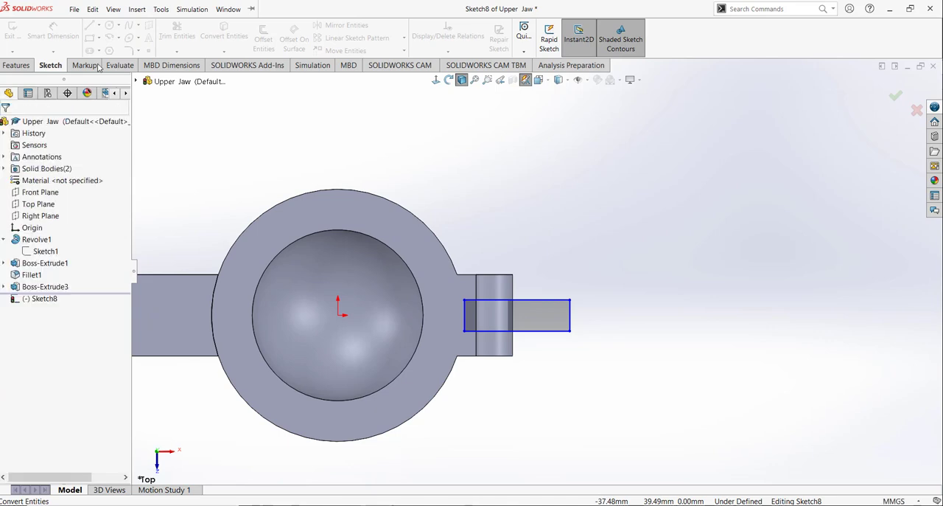
Step: Sketch a circle centred on the origin out to the bowl rim's outer edge and dimension its diameter as 62 mm
click(109, 25)
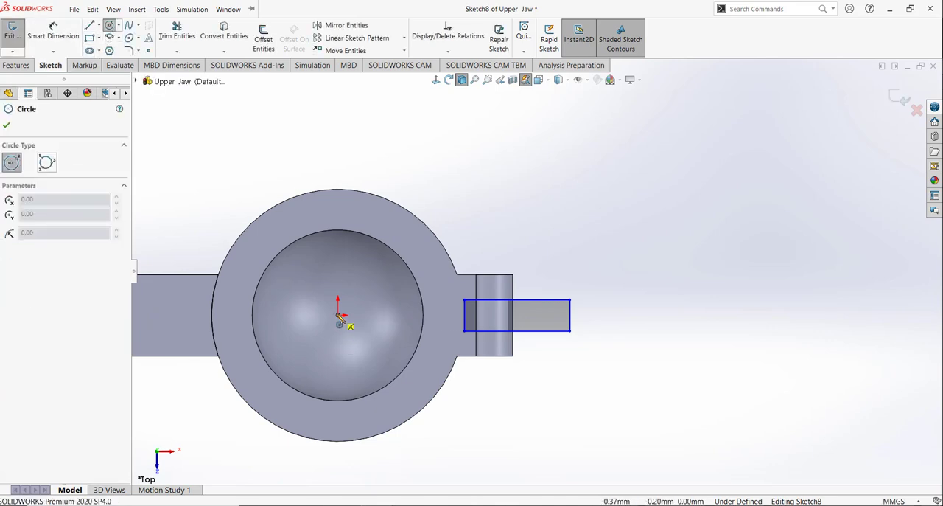
click(337, 315)
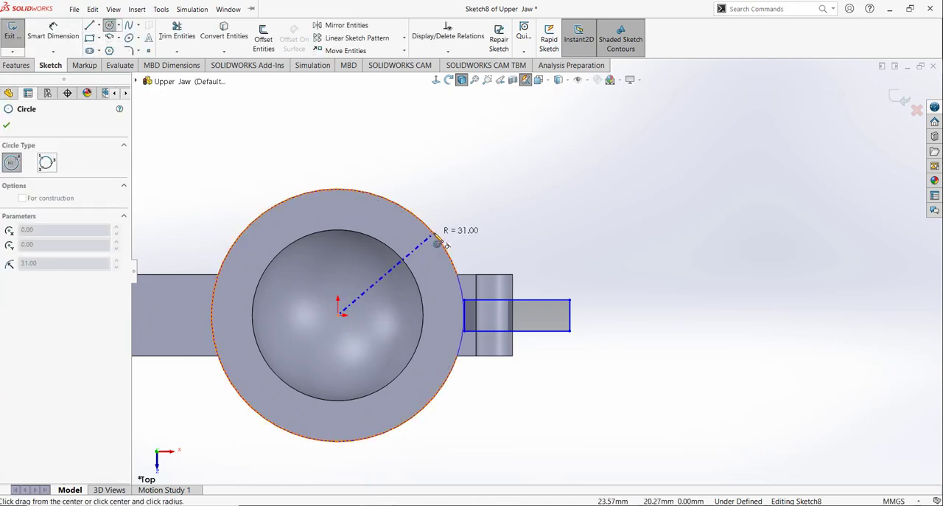
click(433, 234)
click(70, 34)
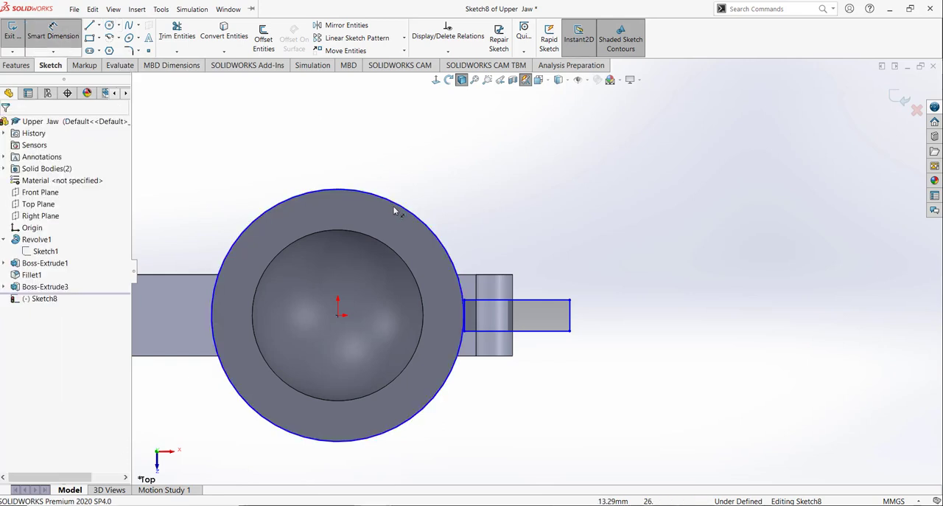
click(402, 208)
click(435, 185)
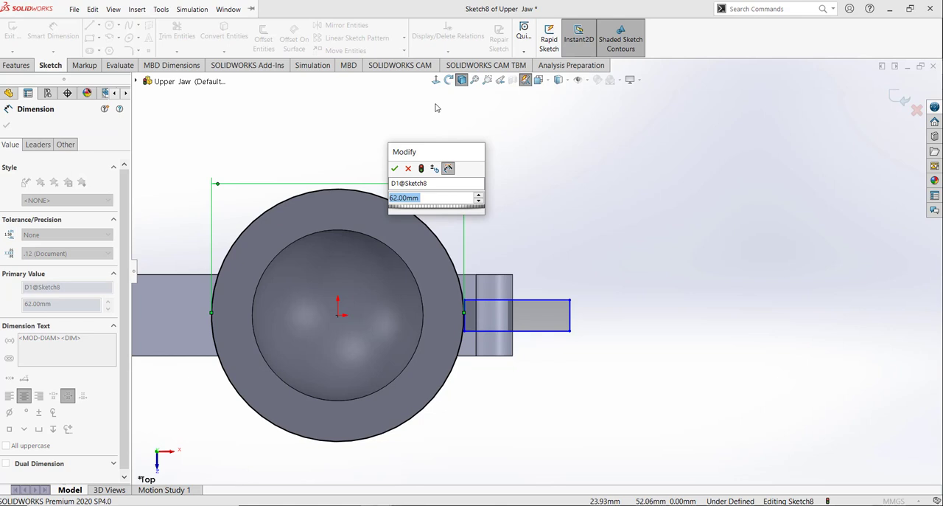
key(Return)
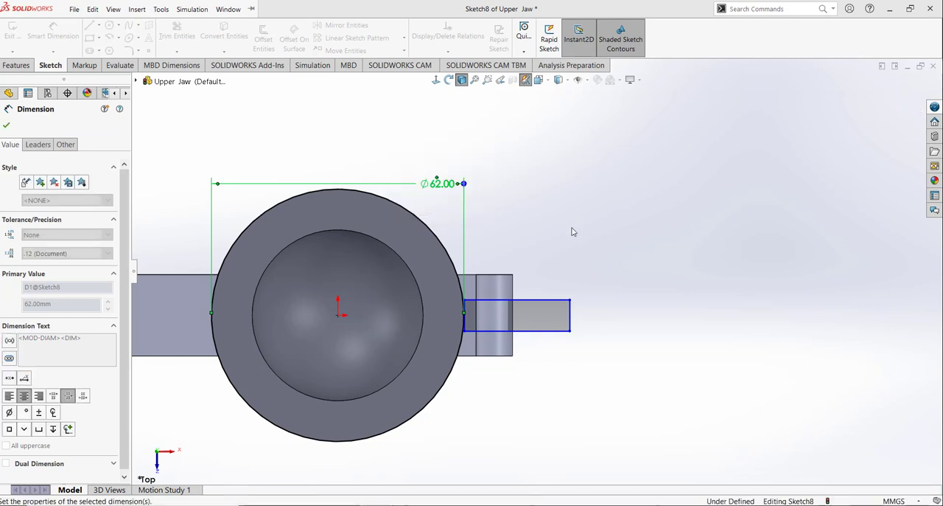
click(571, 231)
scroll(571, 232, down, 2)
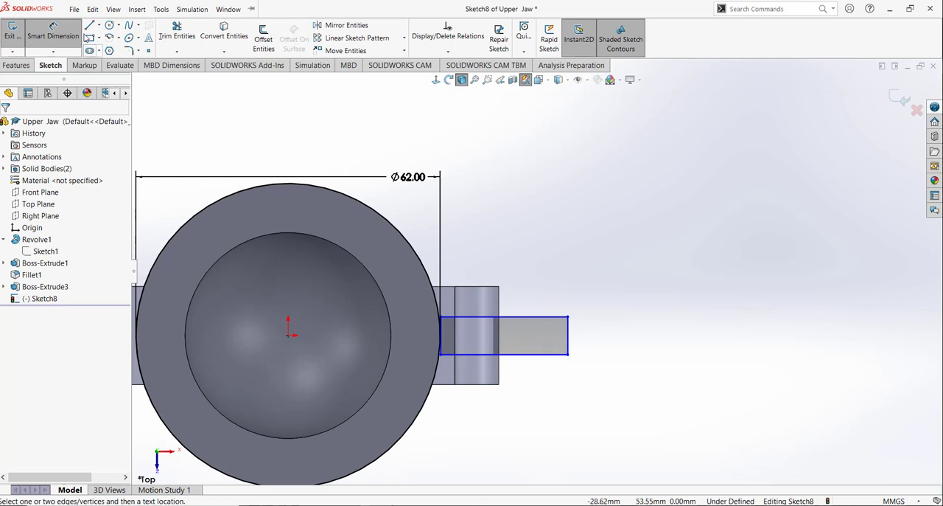
key(Escape)
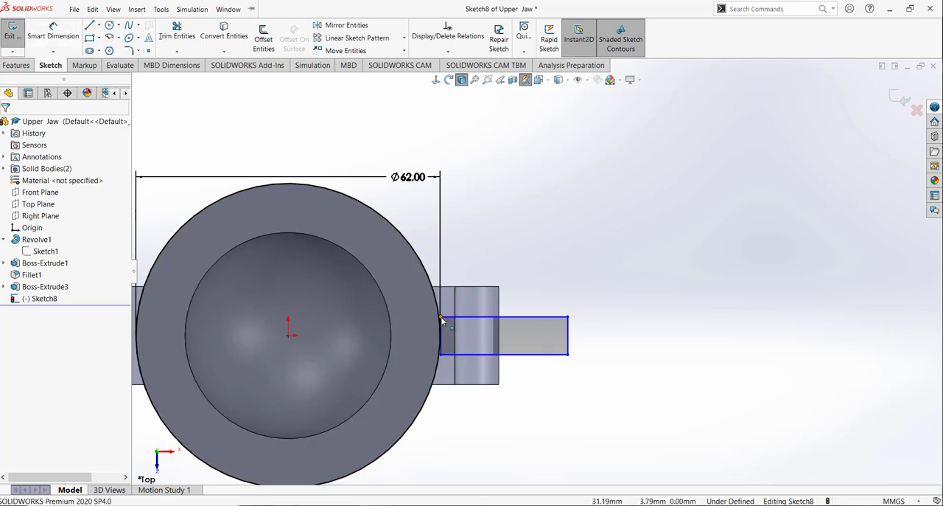
Step: Move the rectangle's inner corner past the circle's edge into the bowl rim and dimension the rectangle's height as 8 mm
drag(442, 319, 417, 314)
click(511, 184)
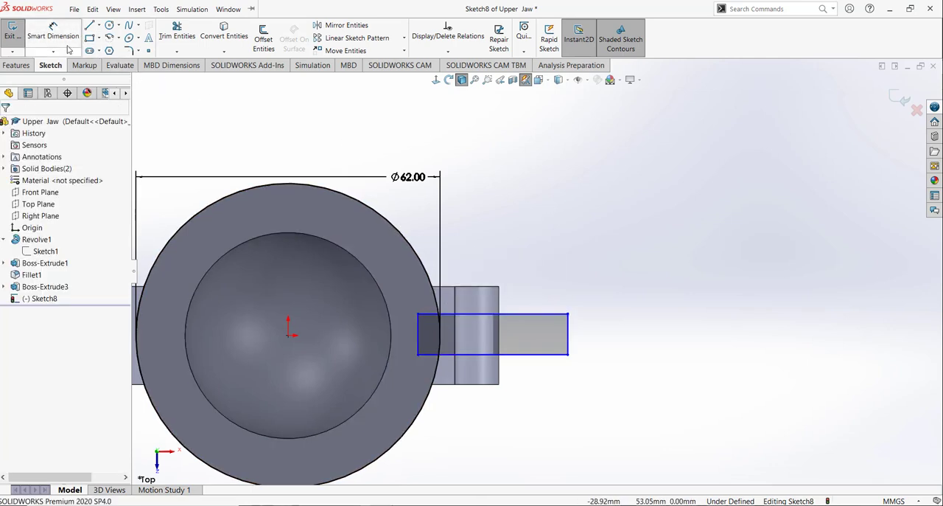
click(66, 42)
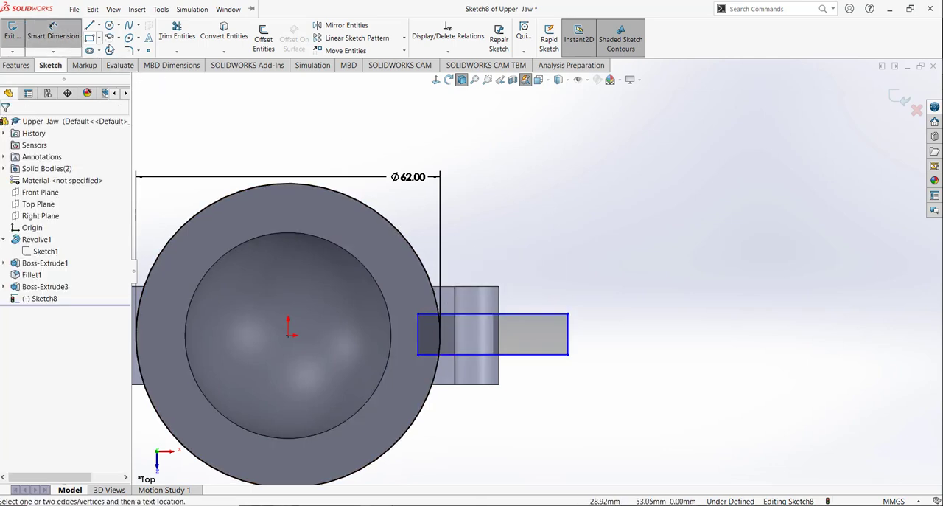
click(597, 341)
click(675, 333)
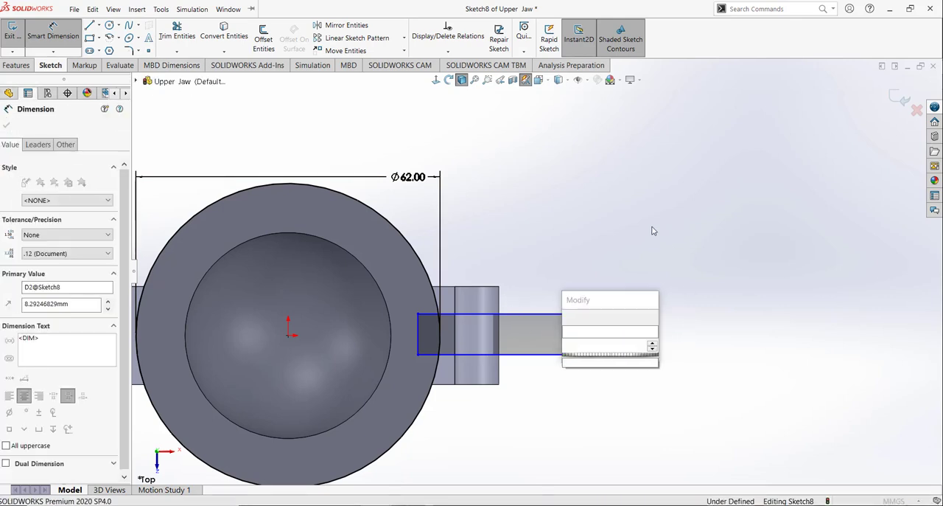
text(8)
key(Return)
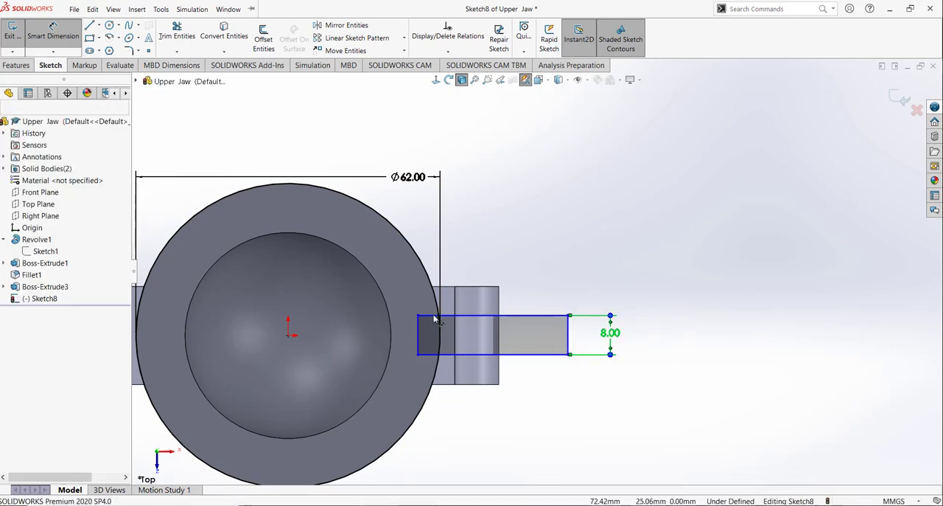
Step: Dimension the rectangle's upper edge 4 mm from the origin to centre the notch profile on the hinge
click(442, 315)
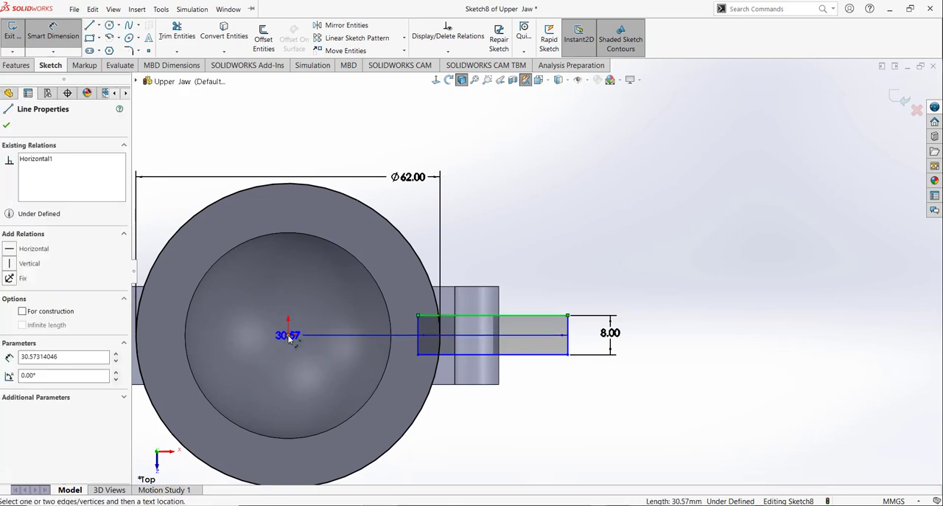
click(289, 335)
click(357, 326)
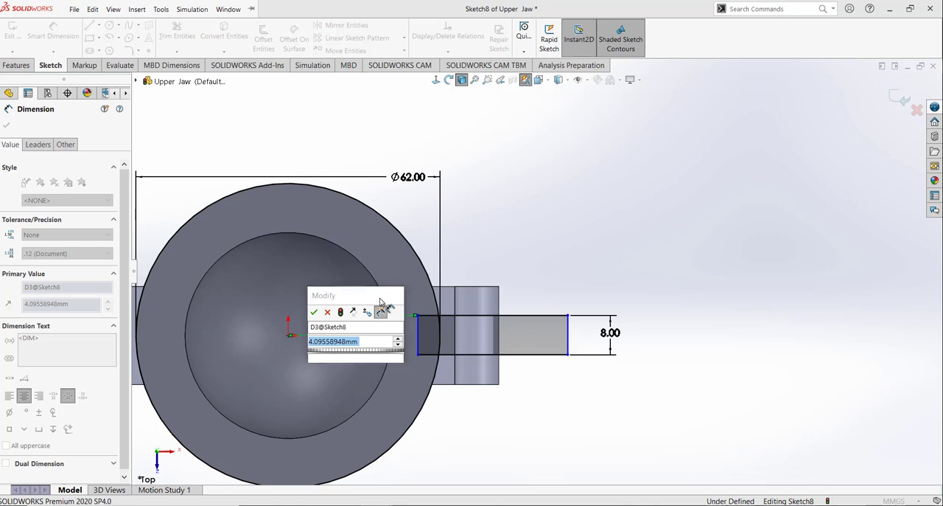
text(4.1)
key(Return)
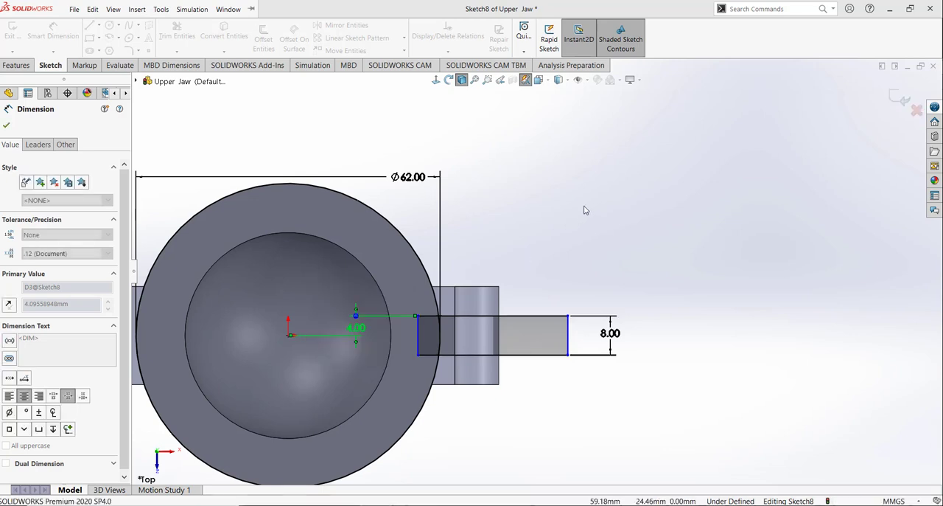
Step: Dimension the rectangle's outer vertical edge 60 mm from the origin
click(570, 331)
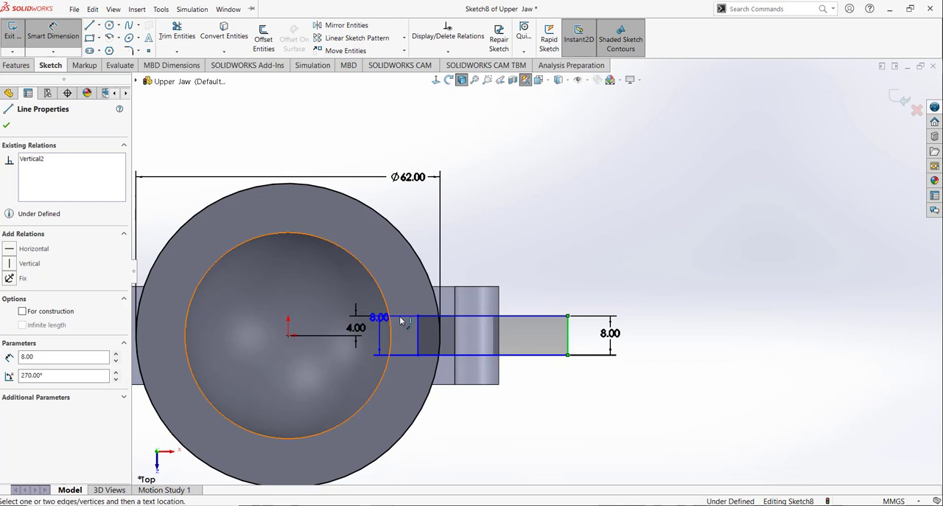
click(297, 330)
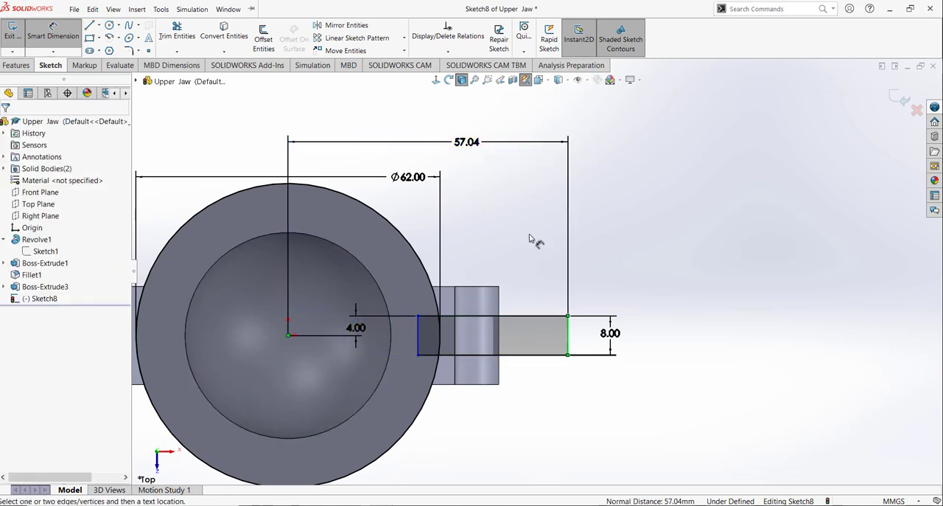
click(521, 302)
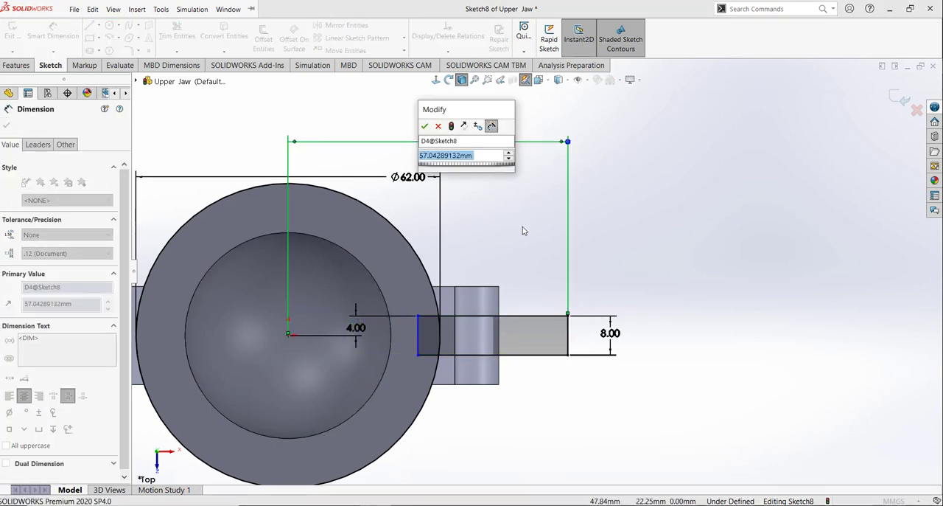
text(3)
key(BackSpace)
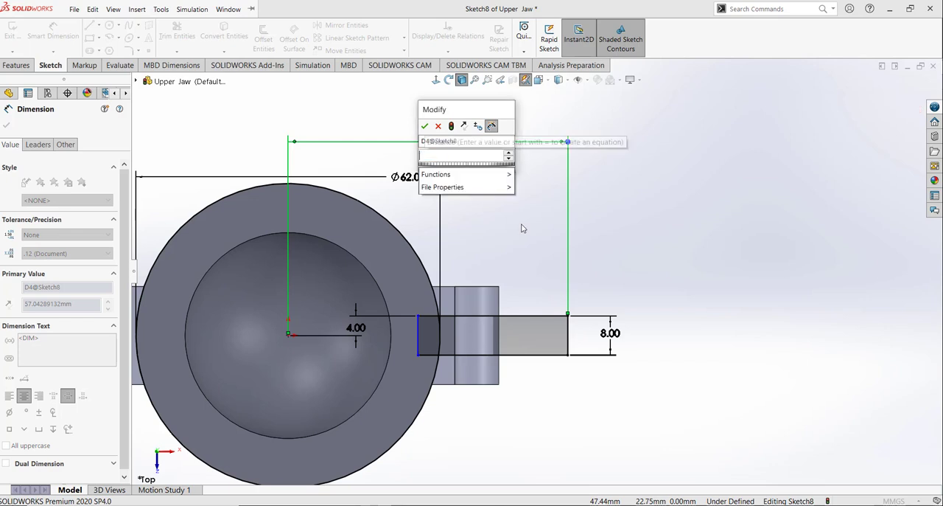
text(60)
key(Return)
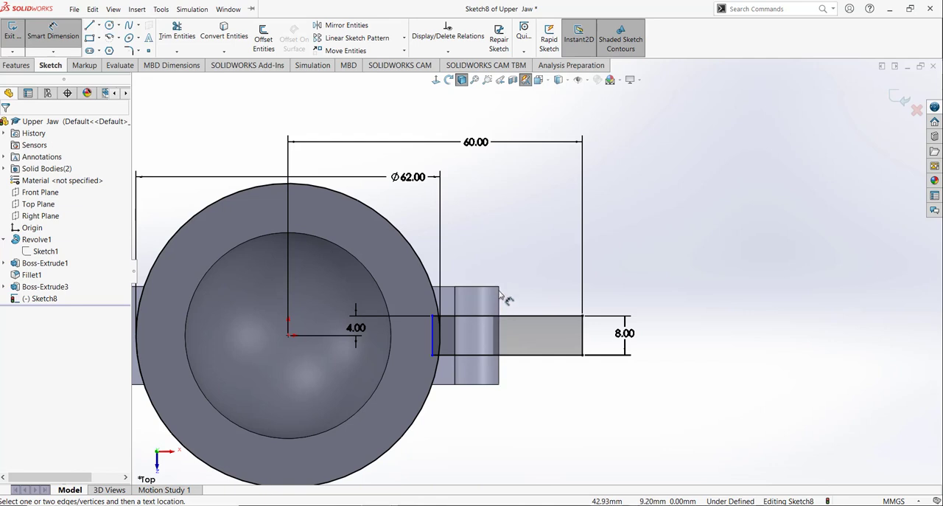
Step: Trim the circle outside the rectangle, the rectangle's inner edge and the overhanging line ends, leaving a closed notch profile with an arc
scroll(525, 317, down, 3)
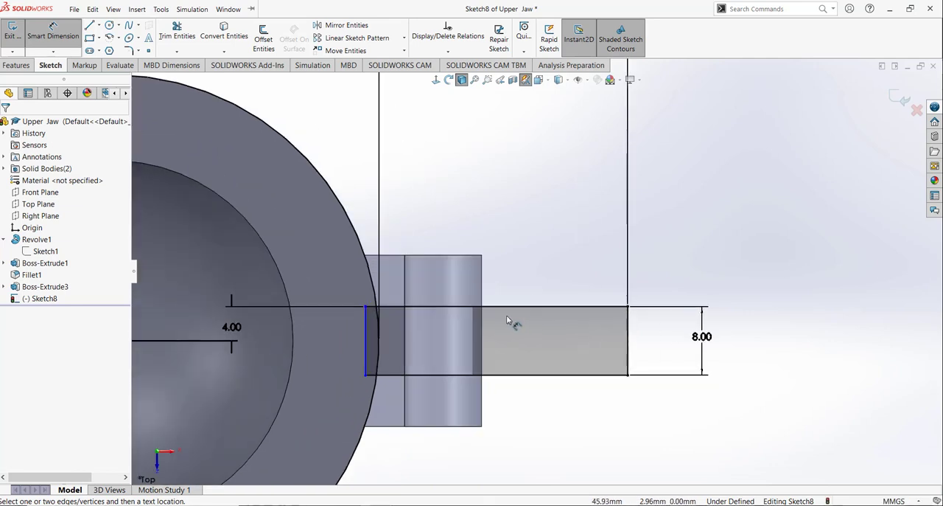
click(186, 30)
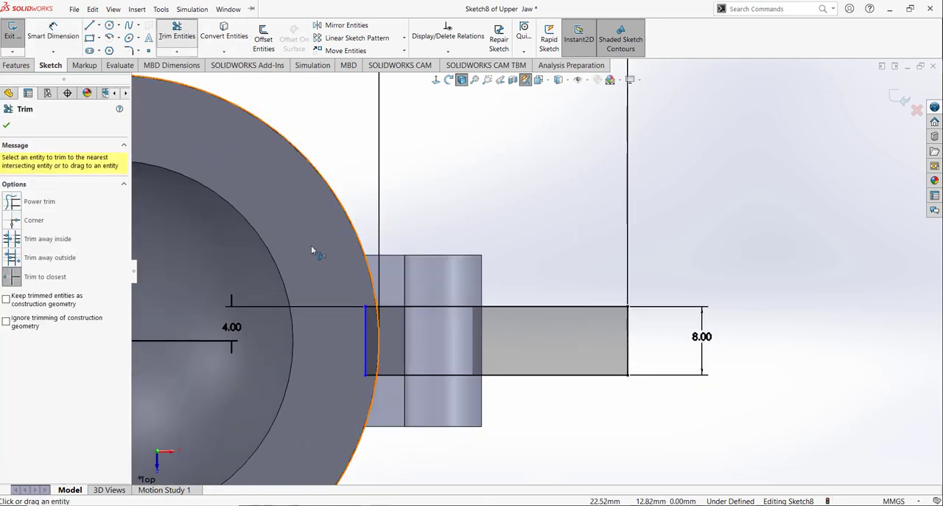
click(359, 241)
click(368, 326)
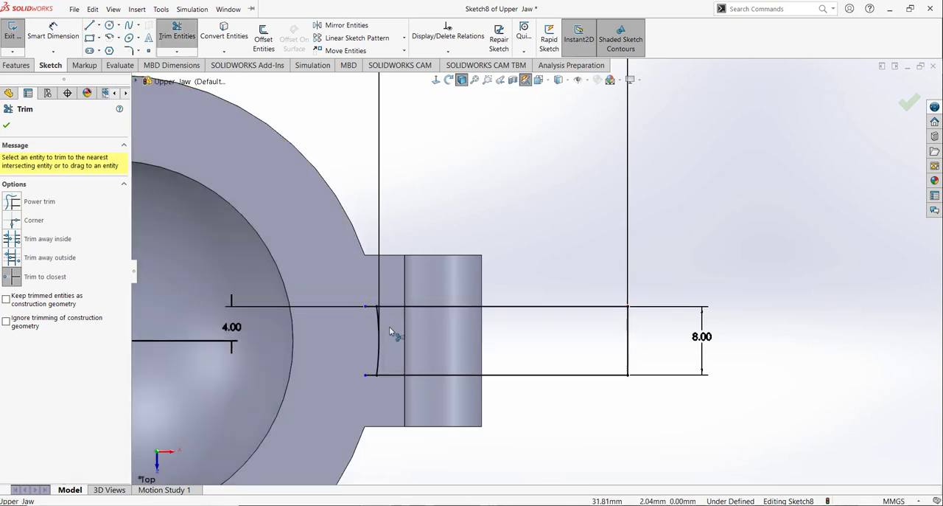
scroll(375, 338, down, 2)
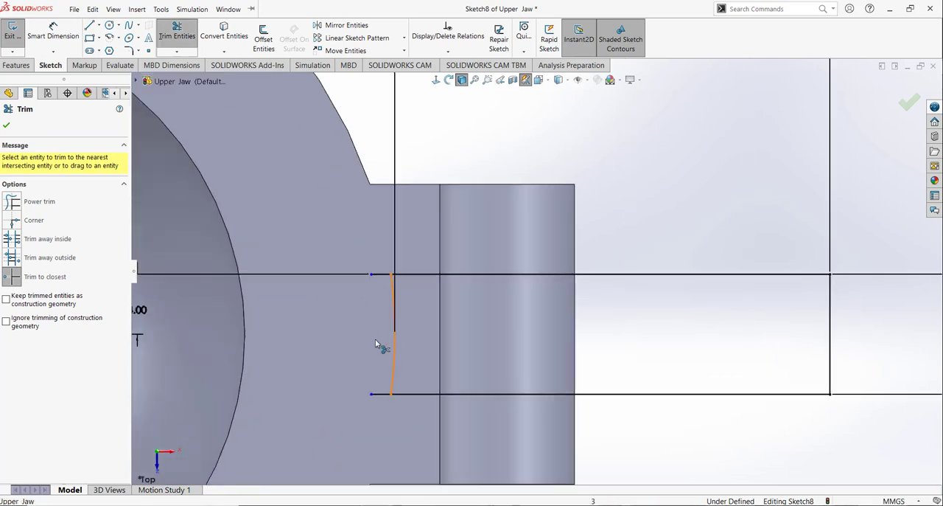
click(382, 274)
scroll(362, 345, up, 3)
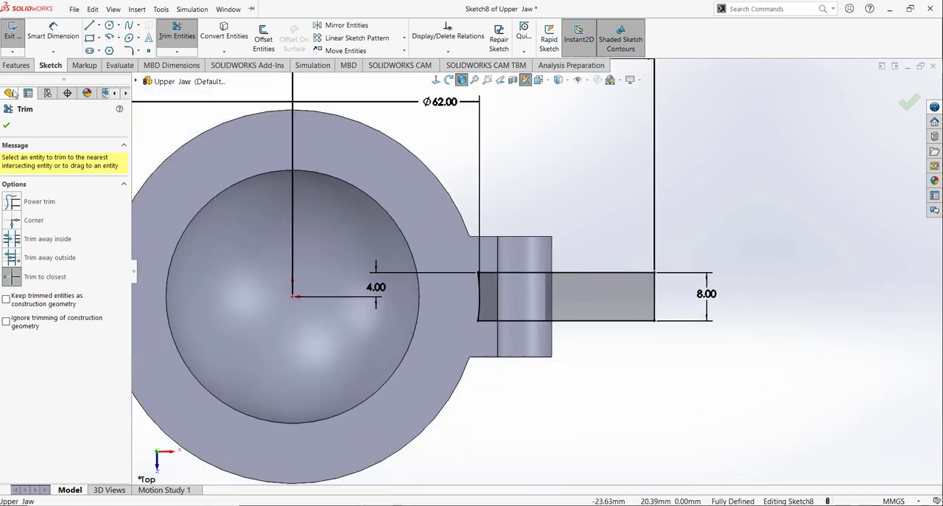
Step: Cut the notch profile through the hinge with an Extruded Cut set to Through All - Both
click(15, 66)
click(168, 38)
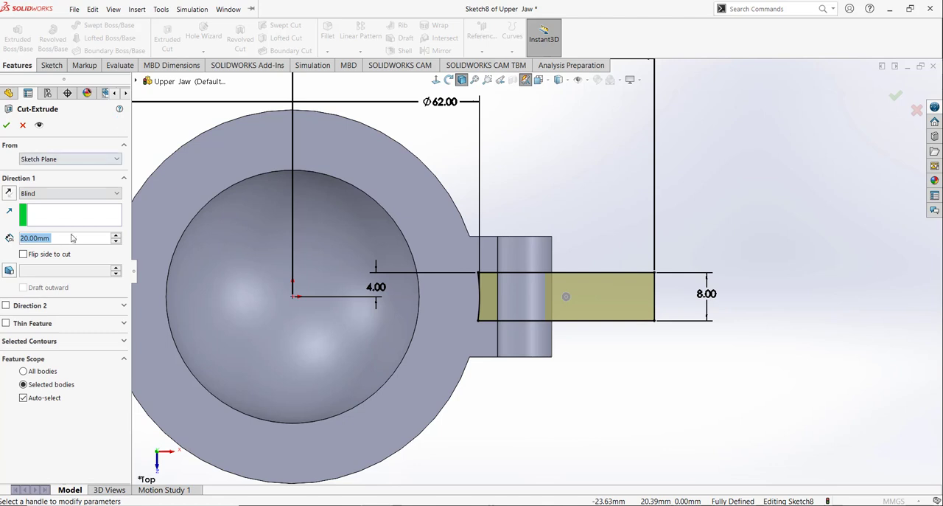
click(62, 193)
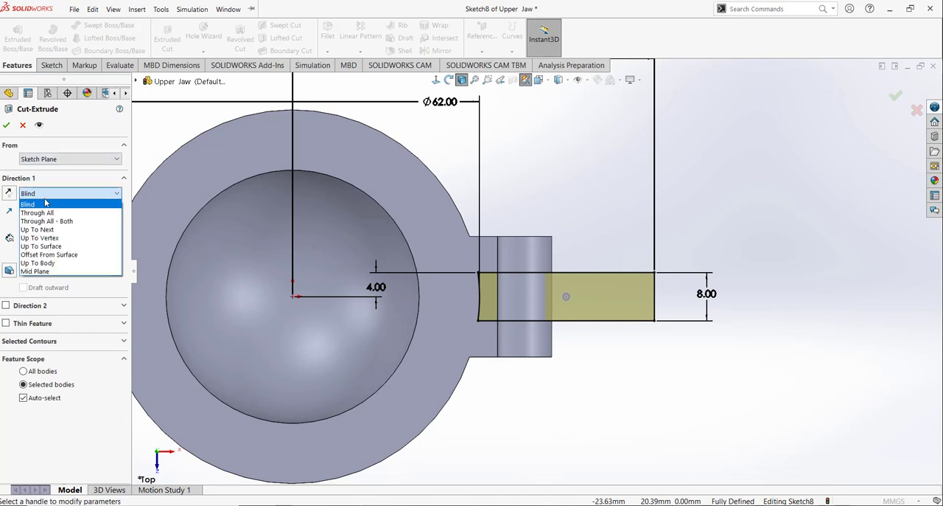
click(65, 221)
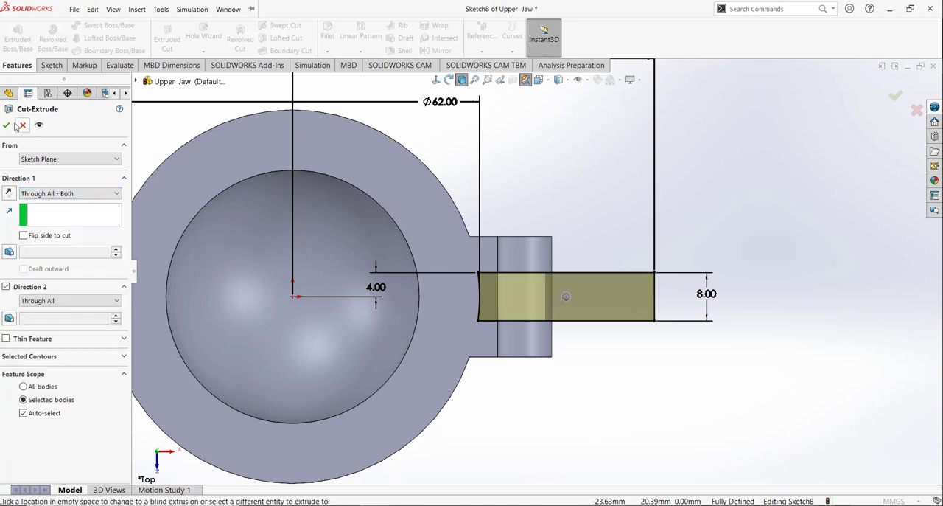
click(7, 125)
click(643, 371)
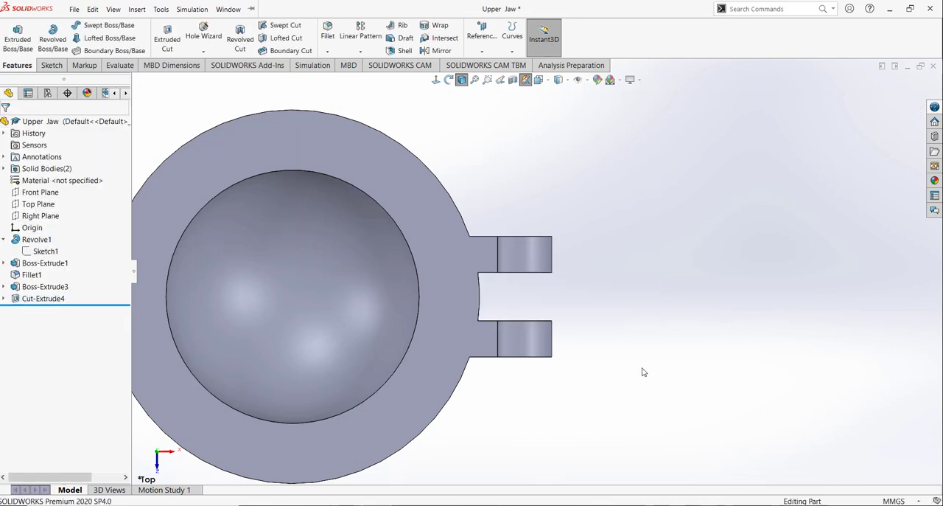
Step: Show the notched jaw in isometric view, save the part and close it
scroll(594, 368, up, 4)
mouse_move(516, 314)
middle_down()
mouse_move(548, 200)
mouse_move(530, 157)
middle_up()
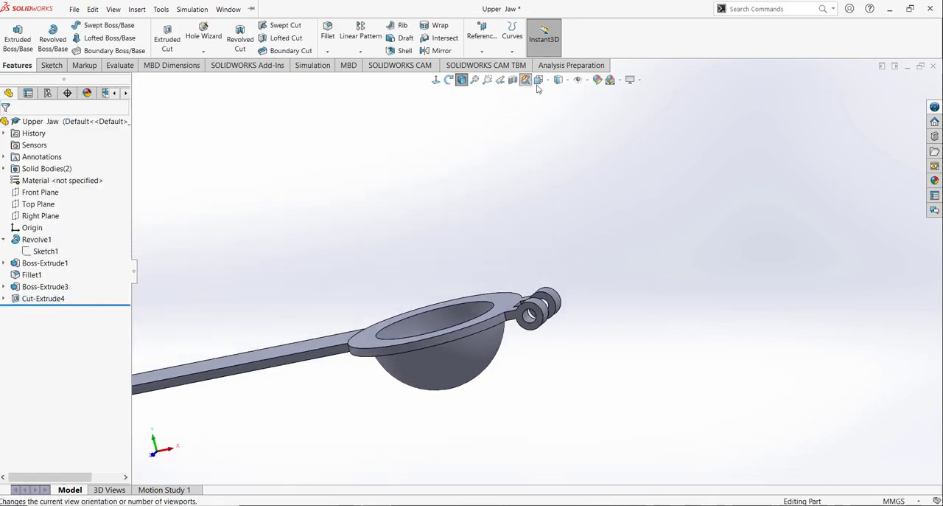
click(538, 80)
click(597, 108)
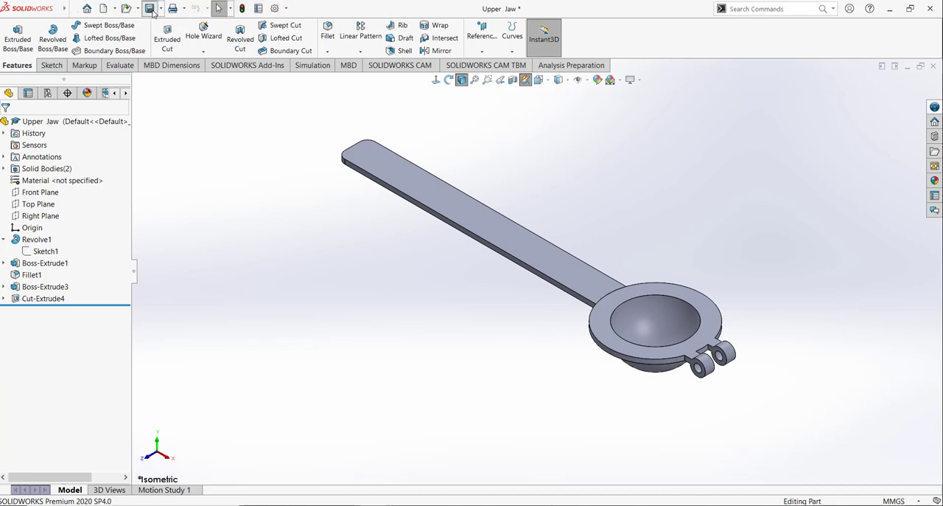
click(151, 9)
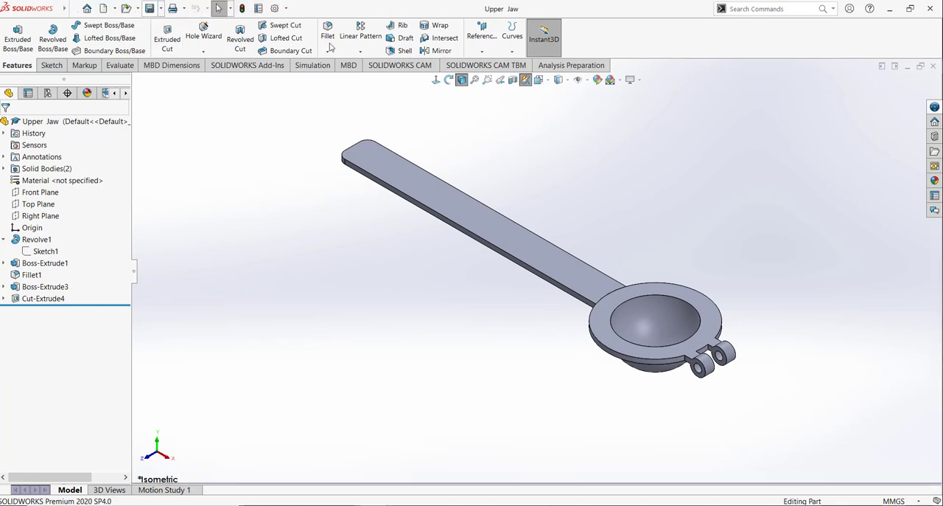
click(935, 66)
Step: Create a new part document and set its unit system to MMGS
click(105, 9)
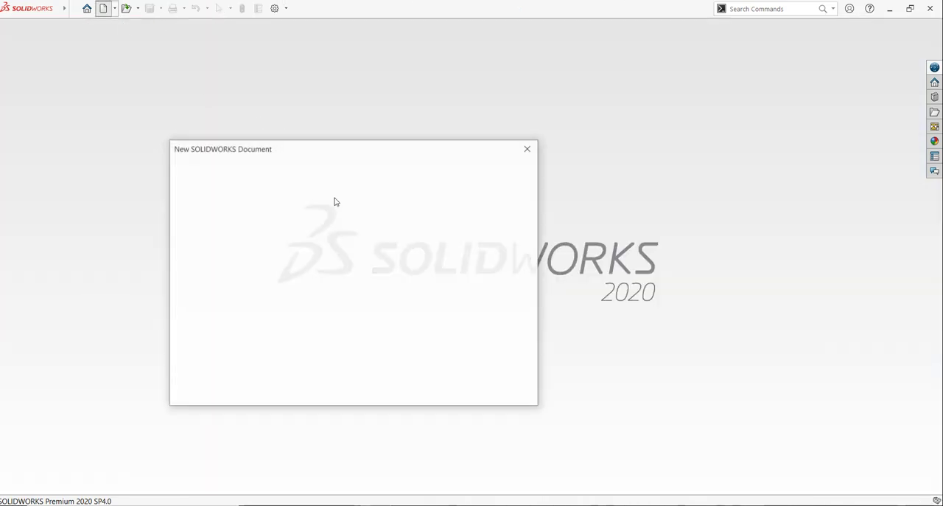
click(395, 383)
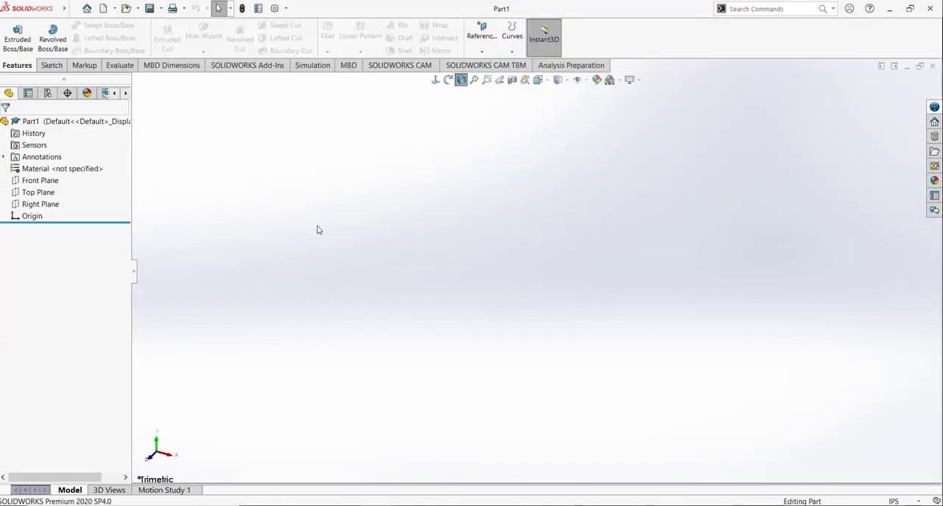
click(51, 66)
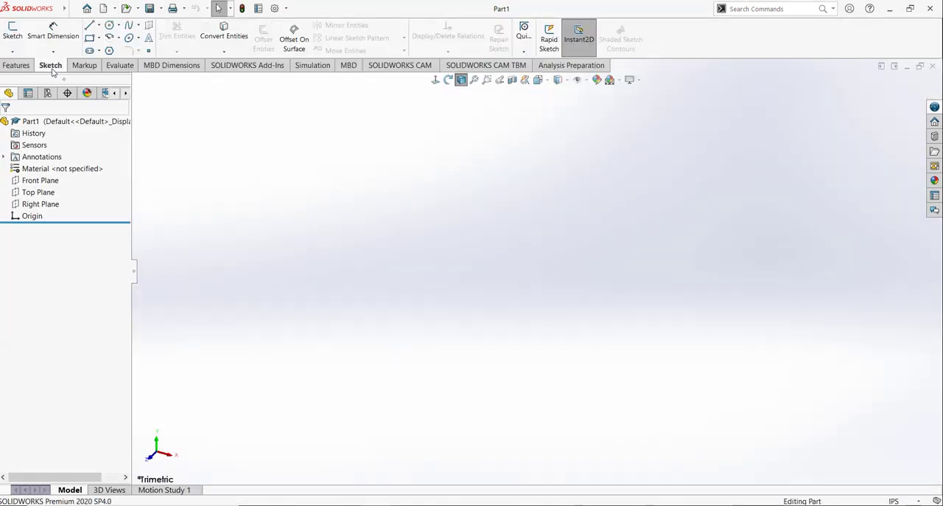
click(894, 500)
click(848, 457)
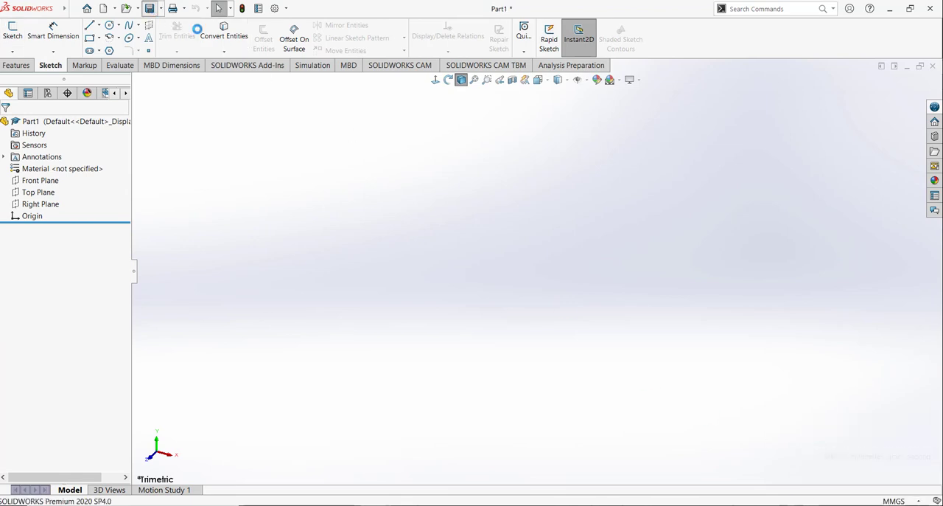
Step: Save the new part as PIn in the same folder as the jaw parts
key(ctrl+s)
text(Pl)
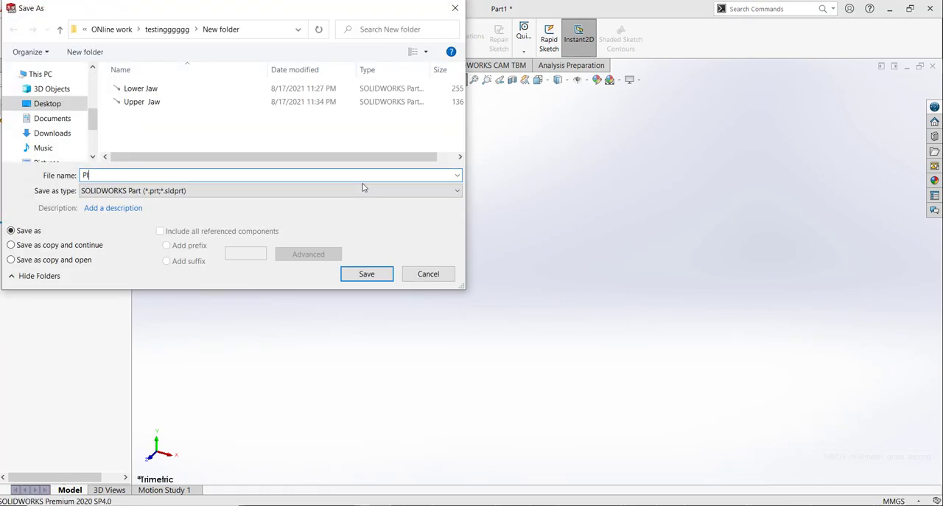
text(n)
key(Return)
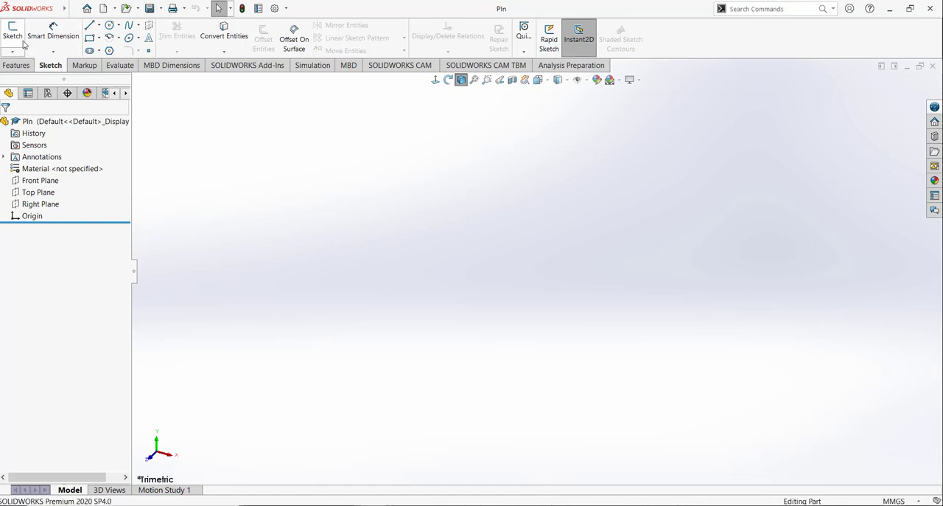
Step: Start a sketch on the Front Plane and draw a construction centerline about 76 mm long, running upright past the origin
click(20, 40)
click(604, 208)
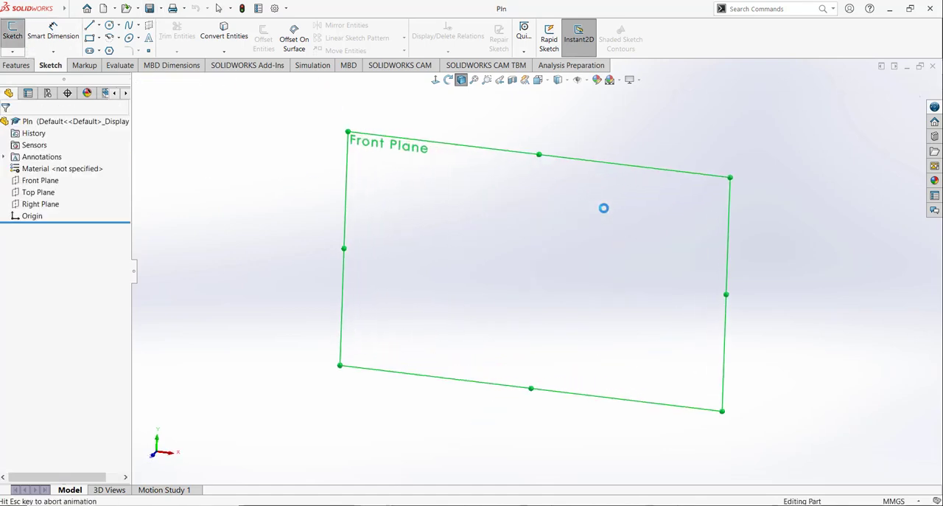
click(98, 25)
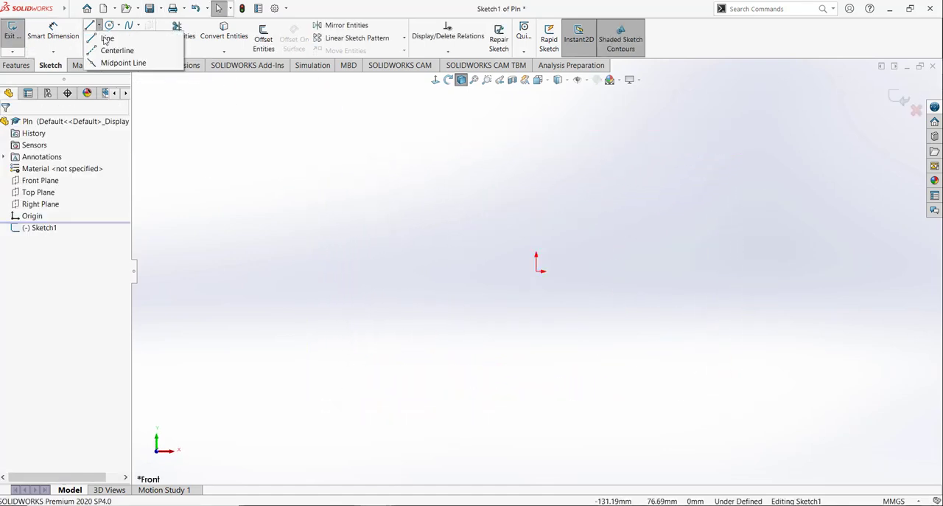
click(116, 50)
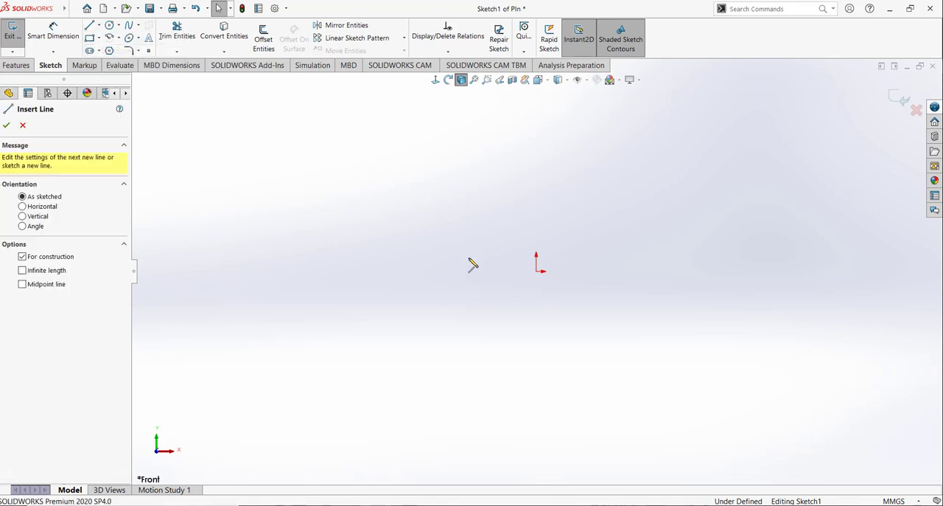
click(536, 271)
click(537, 152)
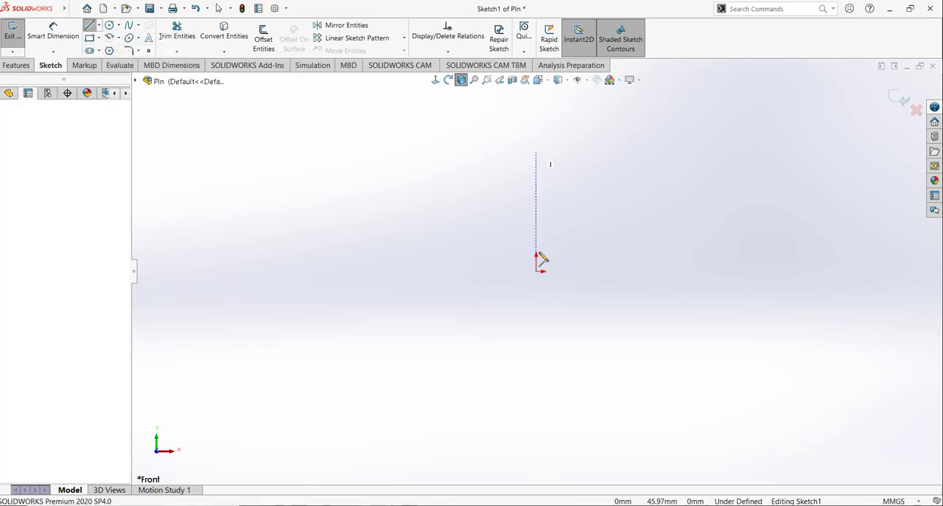
click(540, 350)
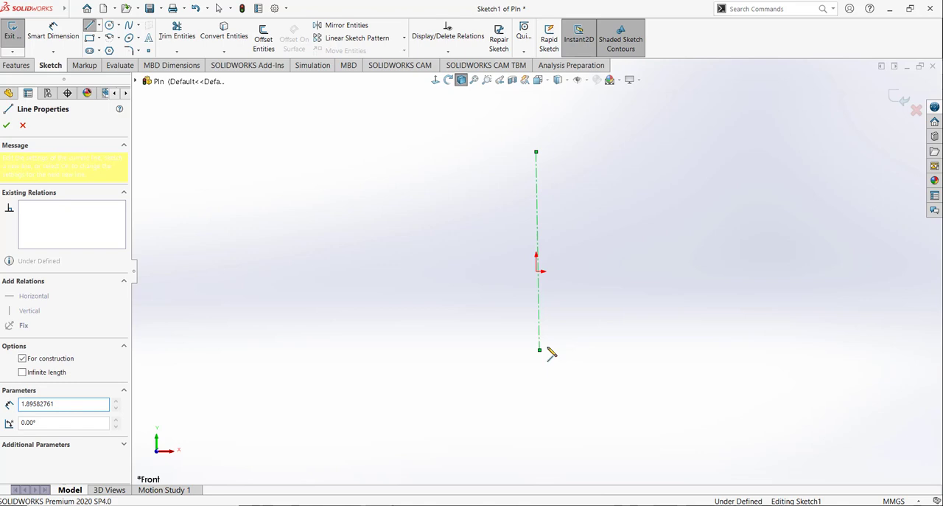
right_click(594, 256)
click(609, 263)
Step: Apply a Vertical relation to the centerline
click(539, 218)
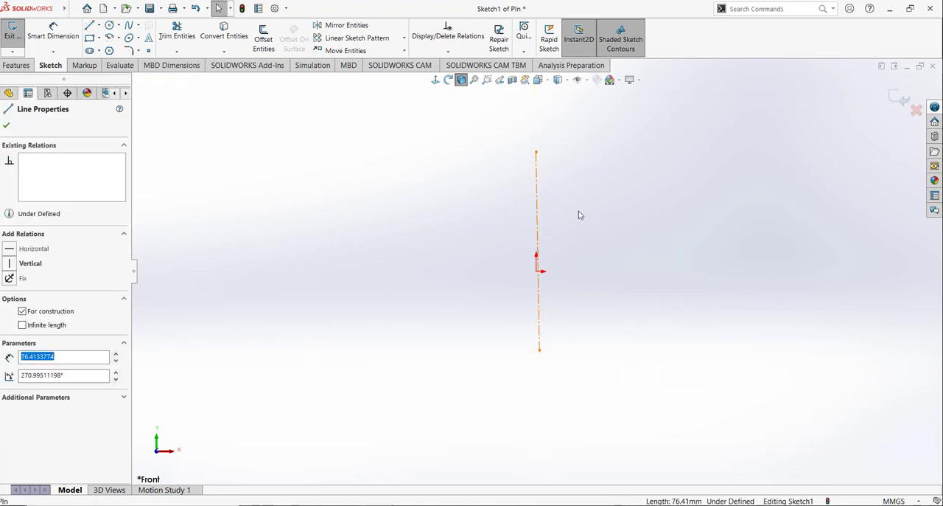
click(575, 185)
click(322, 96)
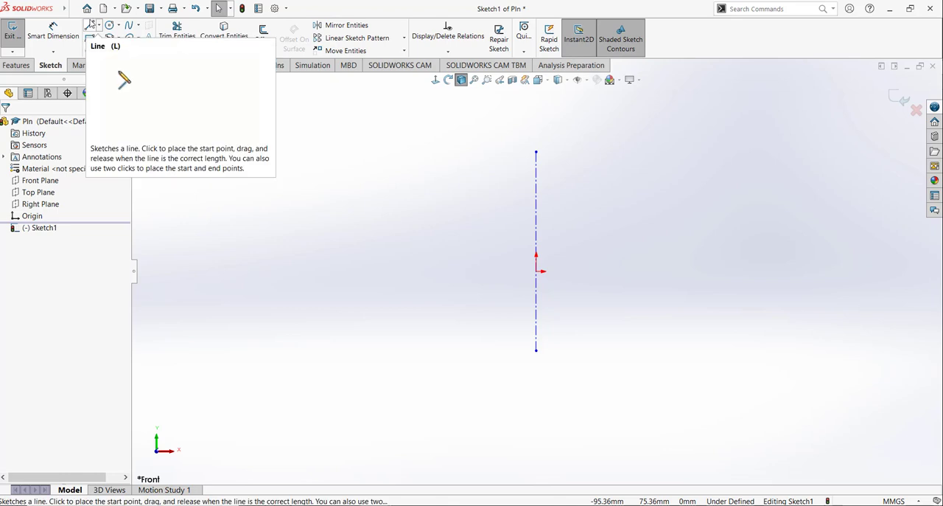
Step: Sketch a circle of about 9.8 mm radius at the origin and one of about 8.5 mm radius at the centerline's upper end
click(110, 25)
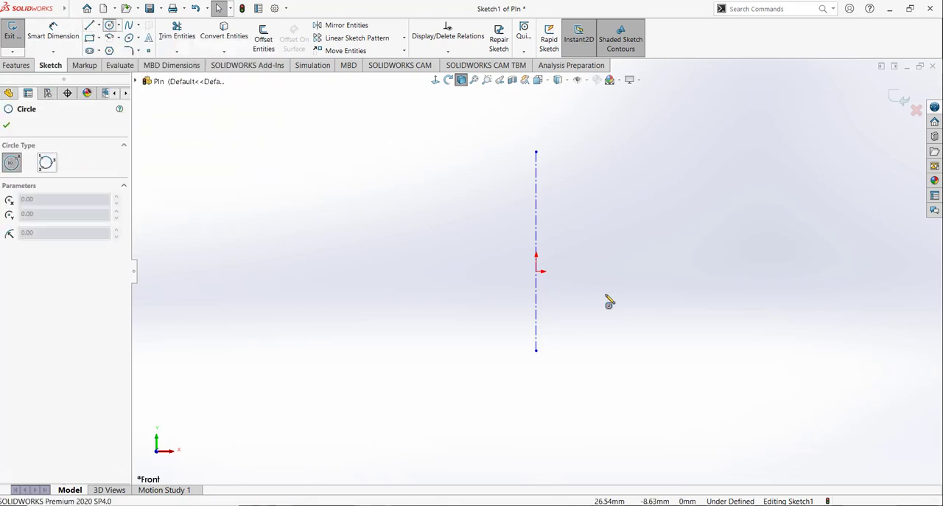
click(537, 272)
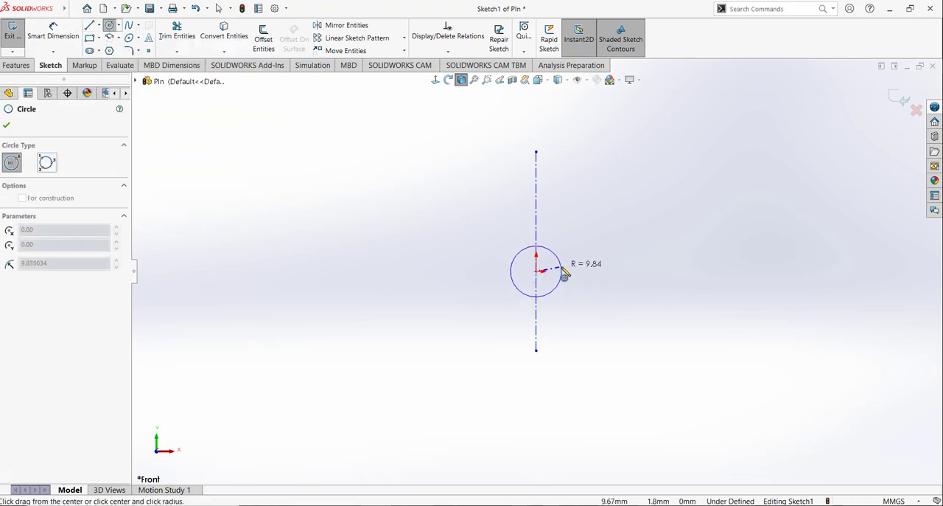
click(561, 272)
click(536, 151)
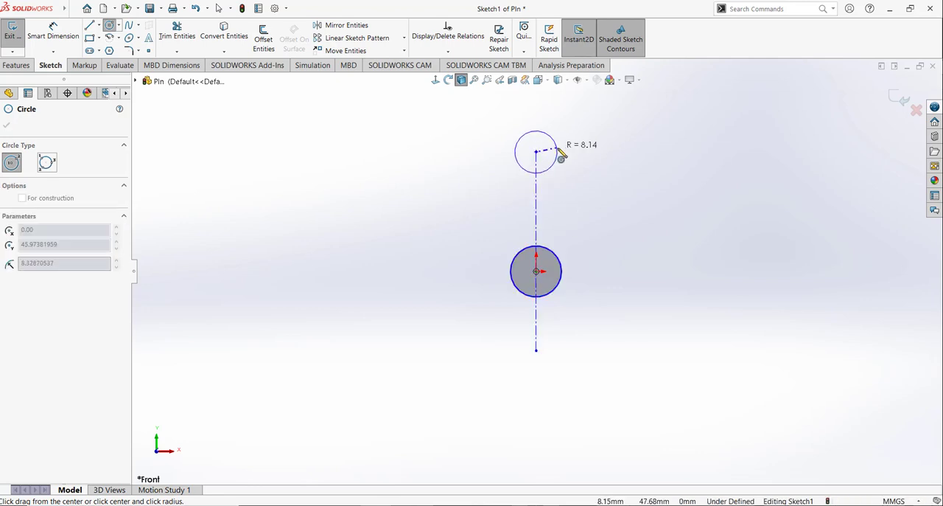
click(558, 147)
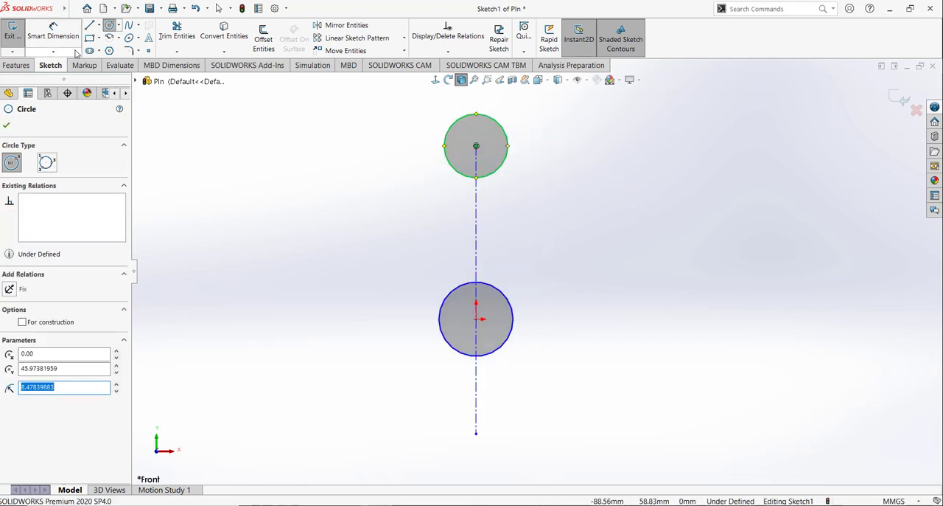
Step: Dimension both the upper circle and the circle at the origin to a diameter of 10 mm
click(53, 34)
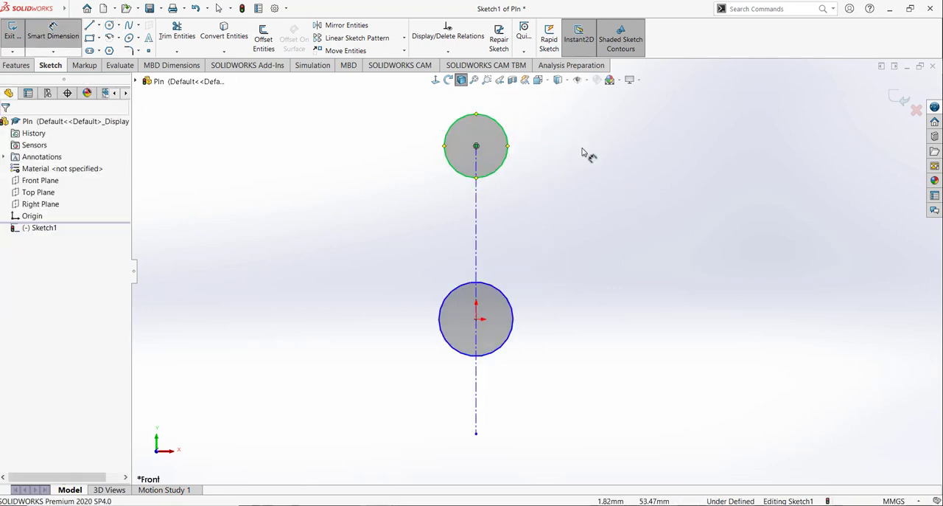
click(522, 124)
click(541, 111)
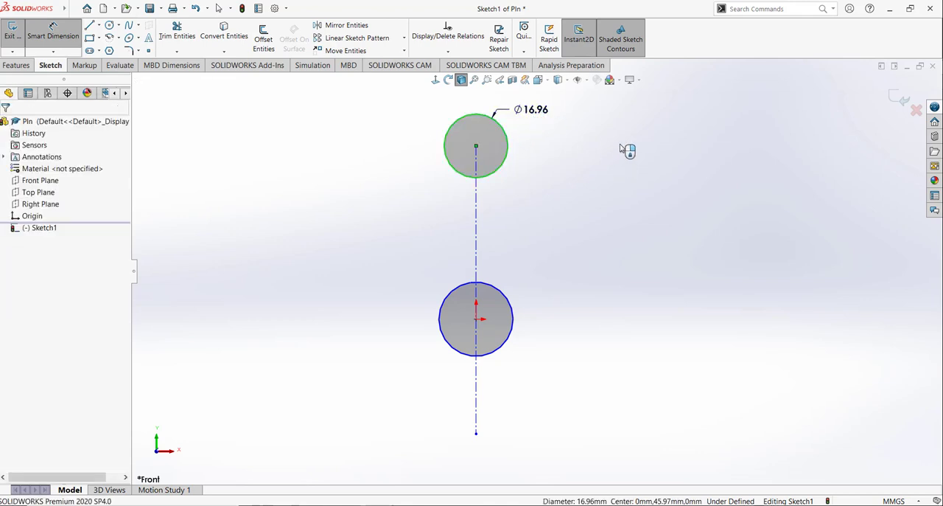
text(10)
key(Return)
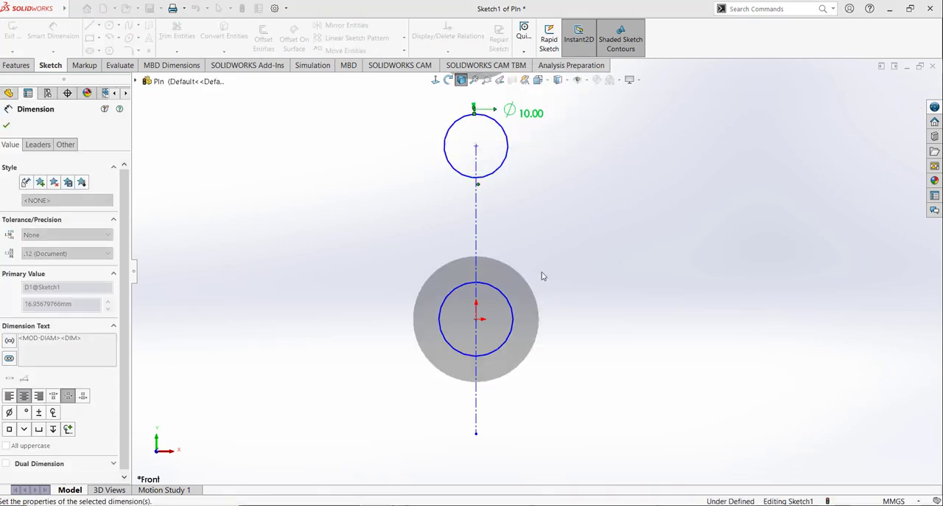
click(502, 346)
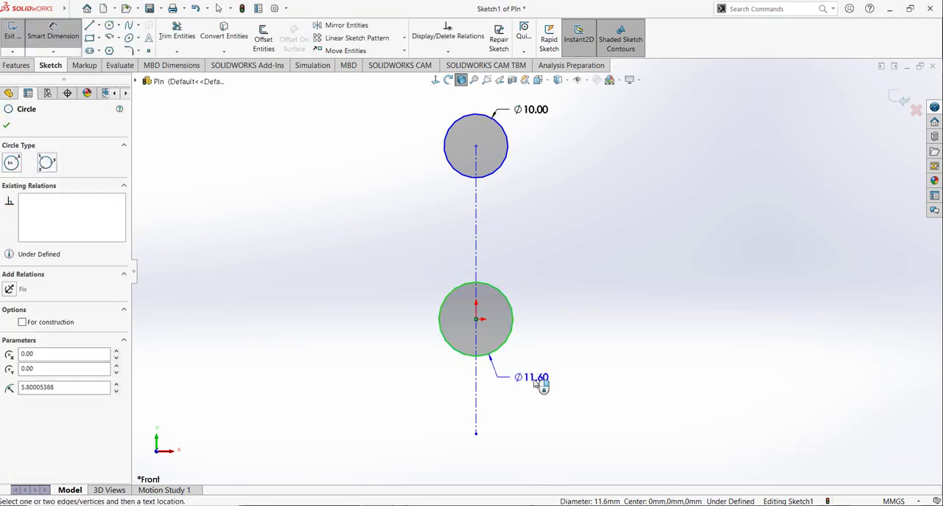
click(536, 381)
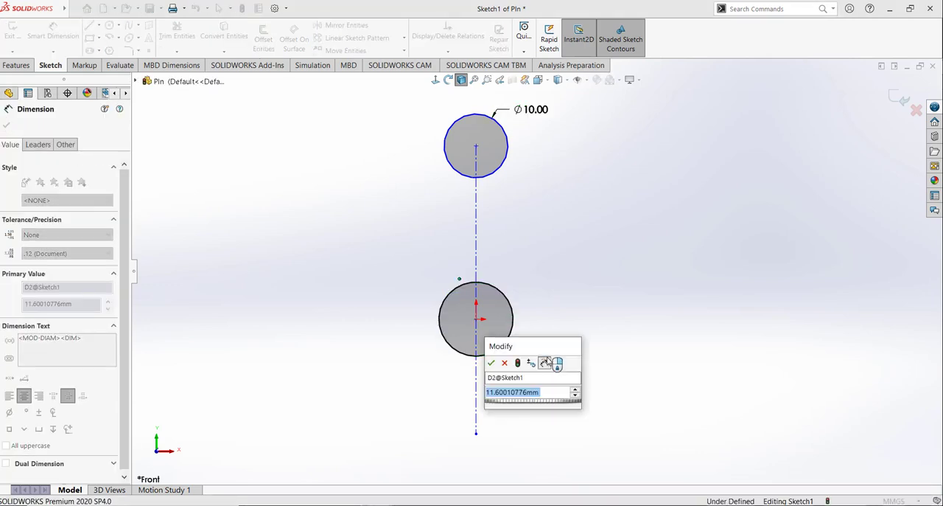
text(12)
key(Return)
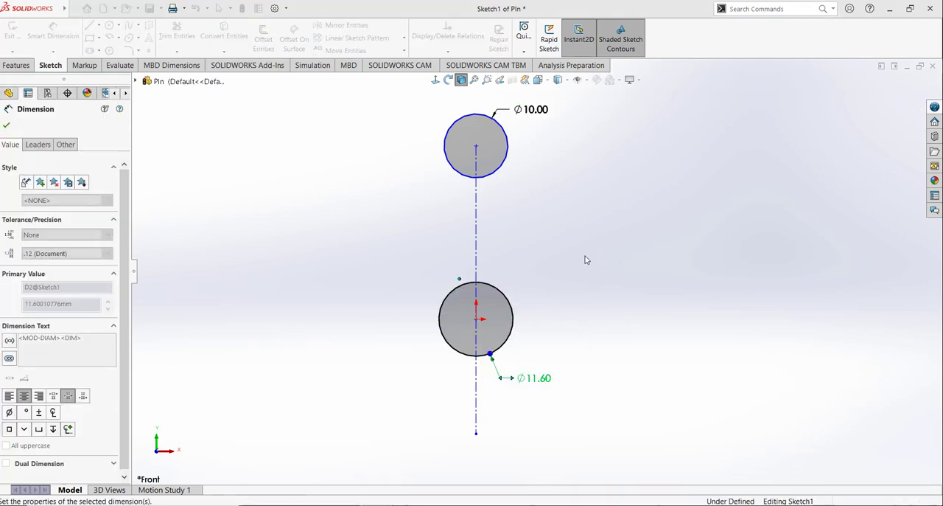
Step: Draw a vertical solid line from the upper circle's topmost point to the lower circle's lowest point
click(98, 26)
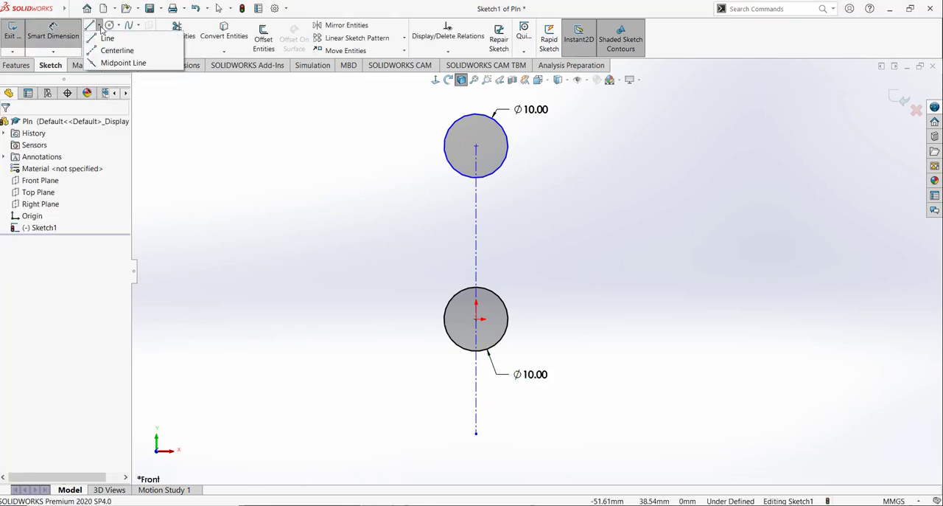
click(103, 38)
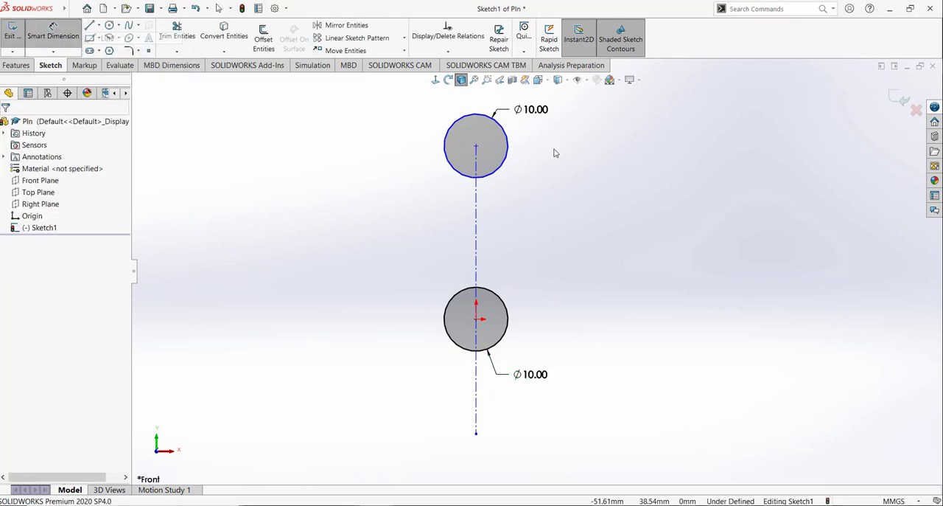
click(476, 114)
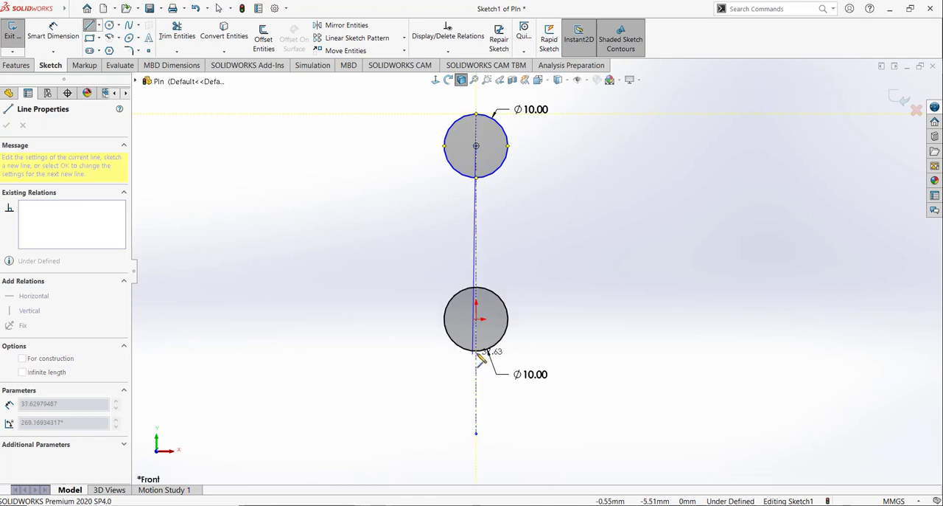
right_click(549, 223)
click(561, 227)
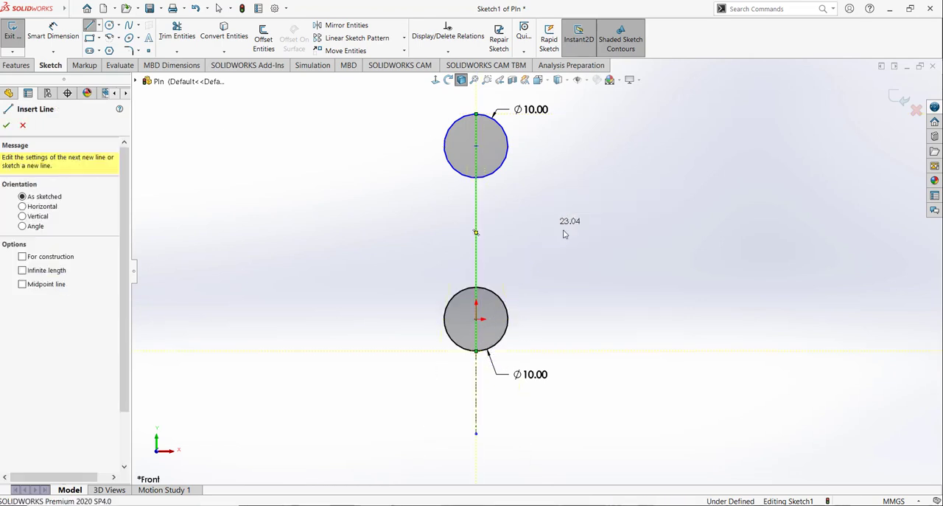
Step: Sketch the shaft outline from the upper circle's right quadrant inward, straight down about 27 mm, then outward to the lower circle's right quadrant
scroll(560, 199, down, 2)
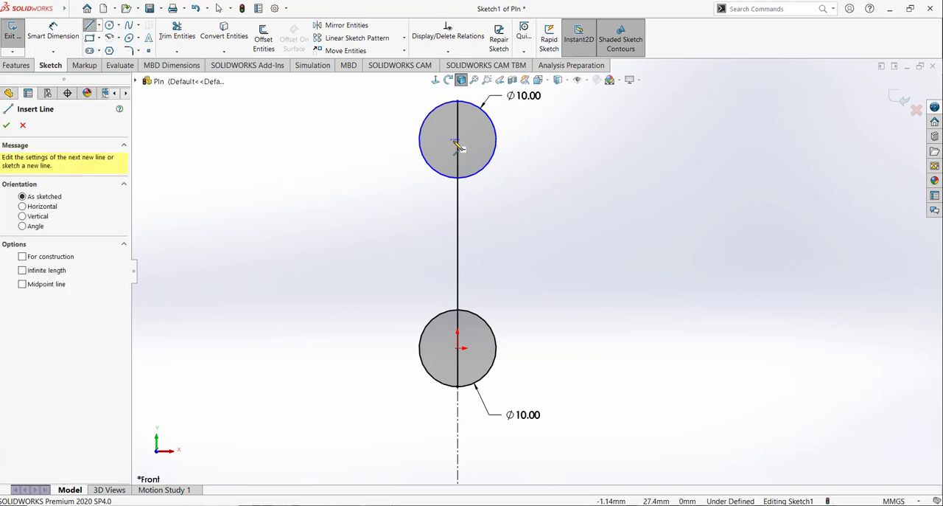
click(496, 139)
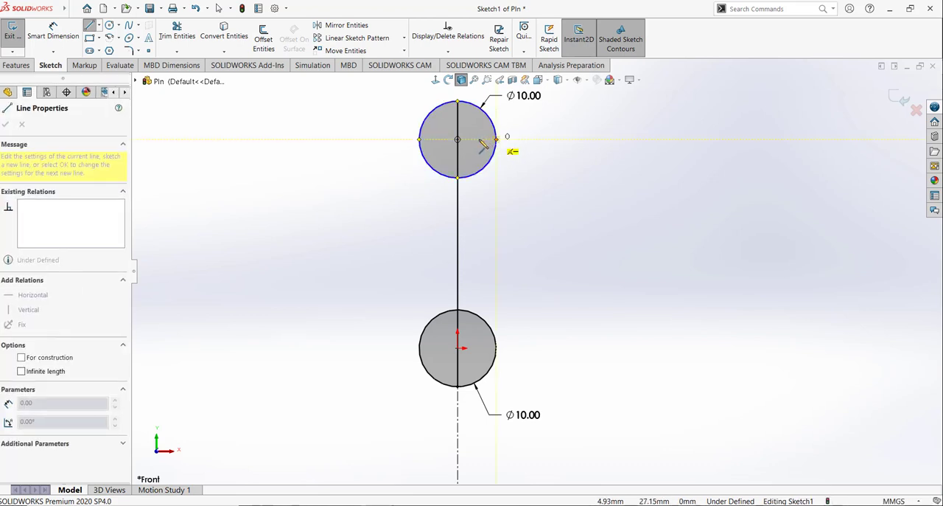
click(474, 139)
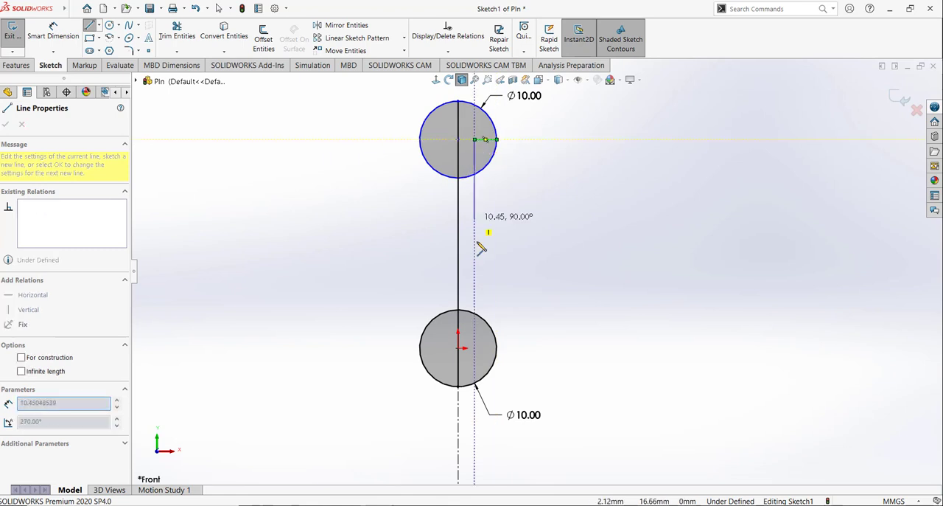
click(476, 347)
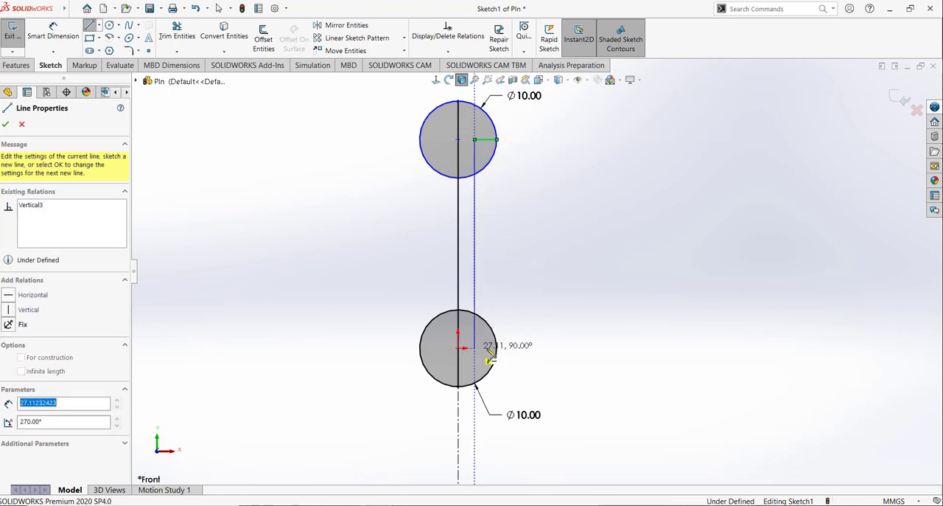
click(507, 357)
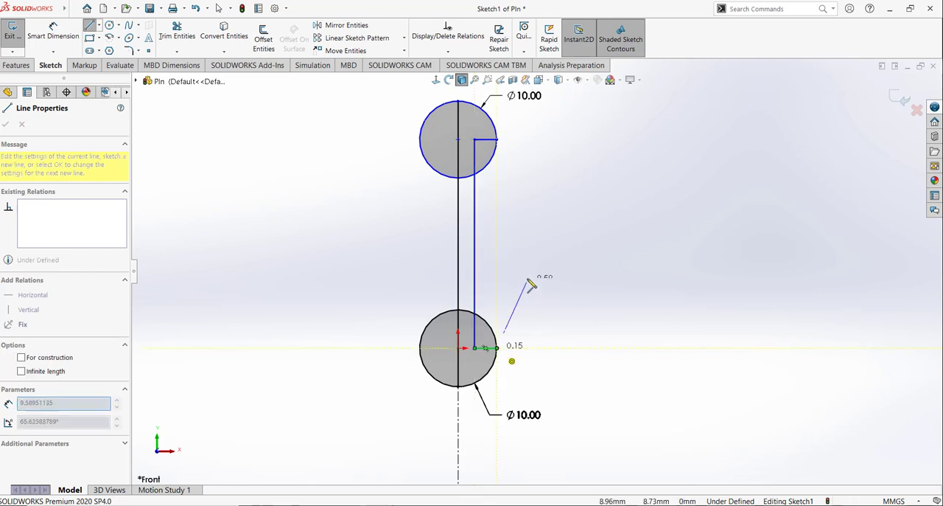
right_click(530, 272)
click(543, 290)
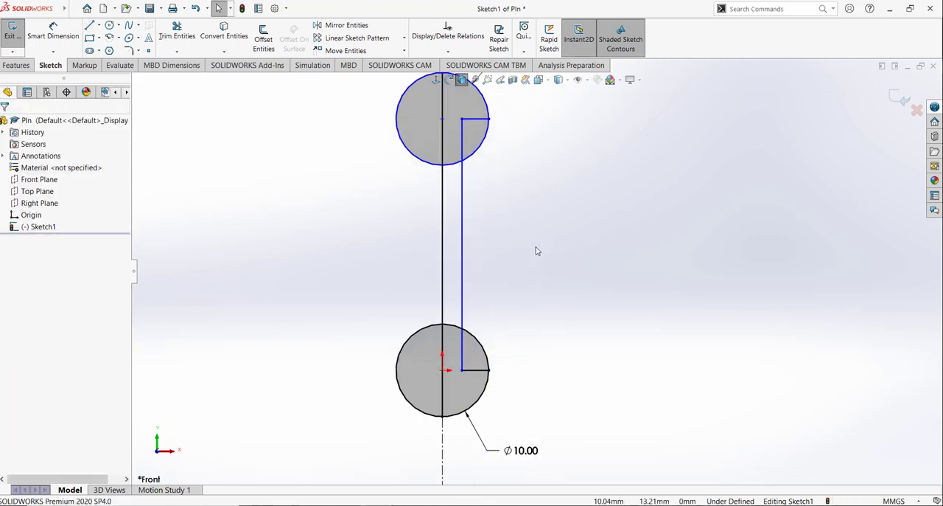
Step: Trim both circles to closest, keeping only the outer right quarter arcs that form the pin's half-profile heads
scroll(534, 251, down, 1)
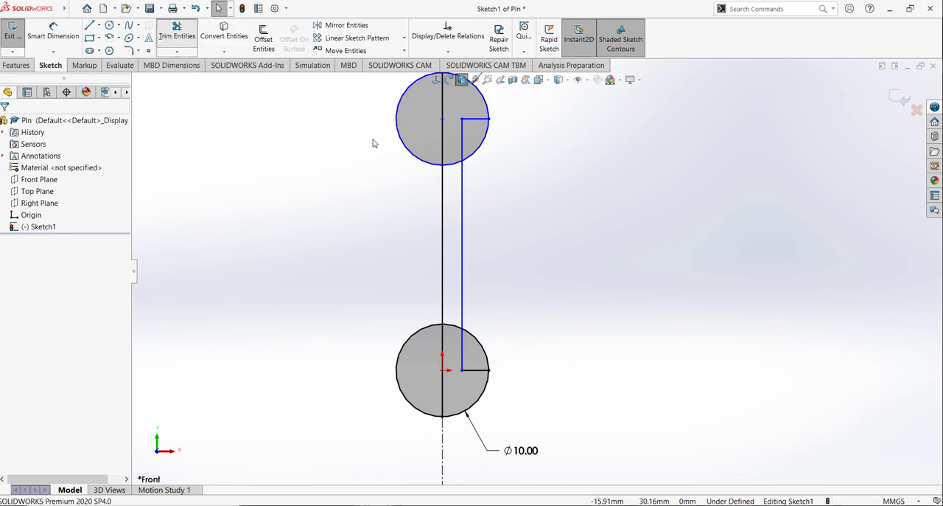
click(177, 33)
scroll(530, 206, up, 1)
scroll(514, 164, down, 1)
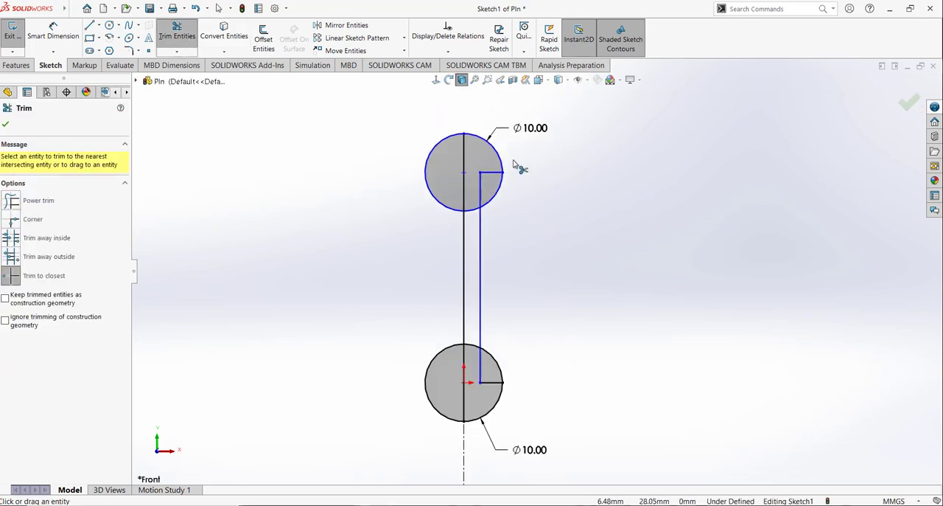
click(446, 142)
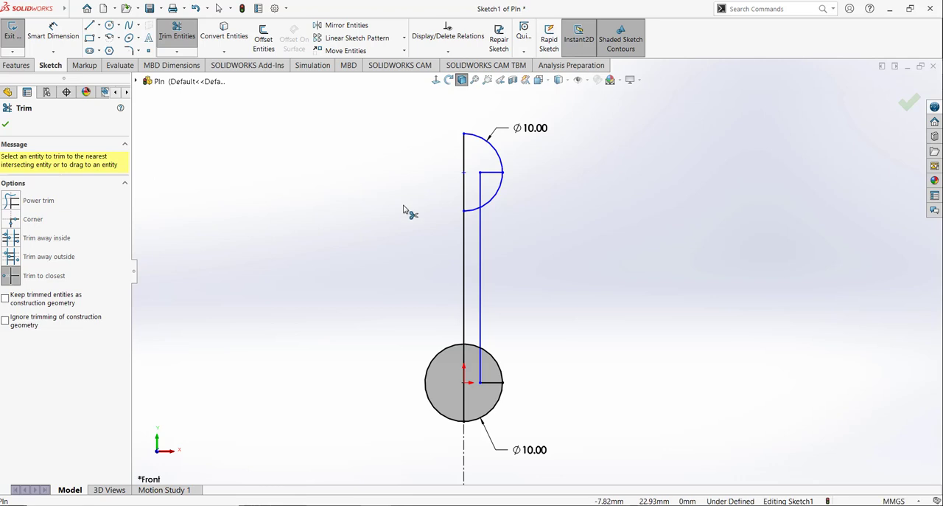
click(472, 212)
click(430, 402)
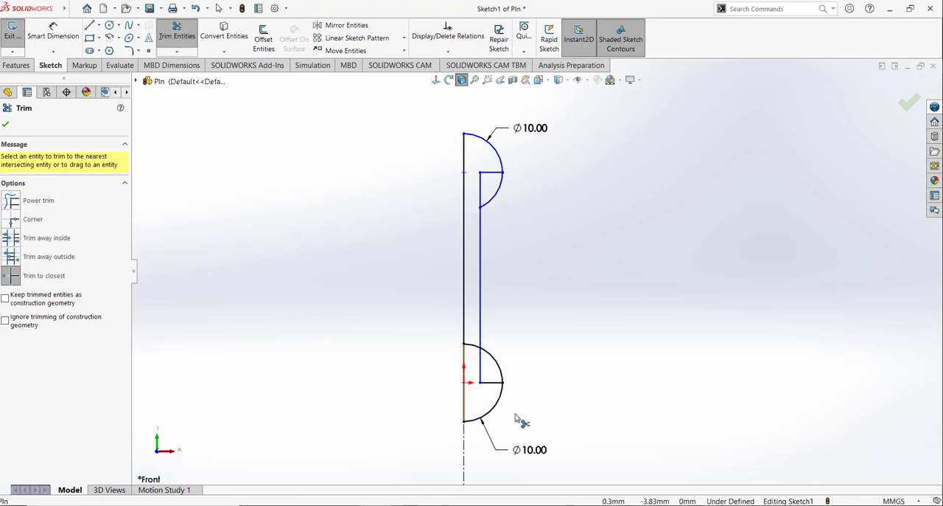
click(488, 364)
click(496, 191)
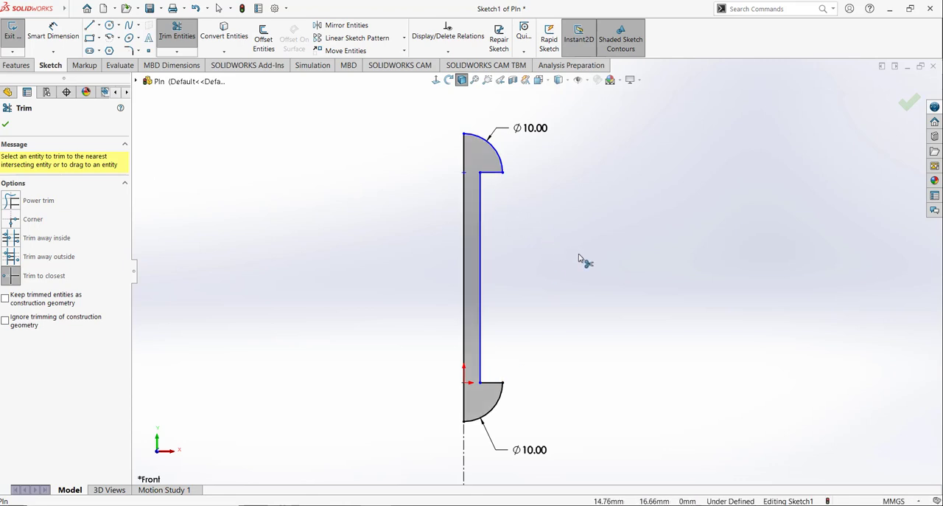
key(Escape)
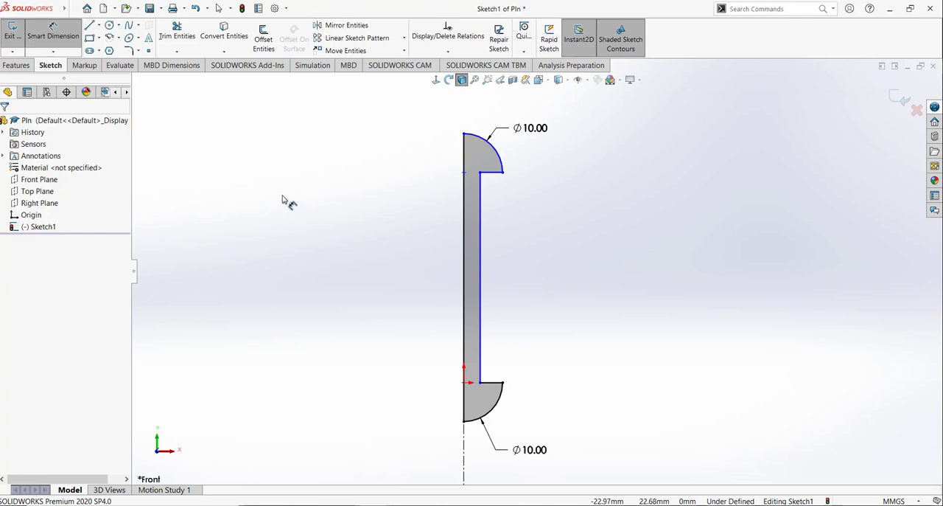
Step: Dimension the vertical distance between the upper head's centre point and the origin to 20 mm
click(463, 172)
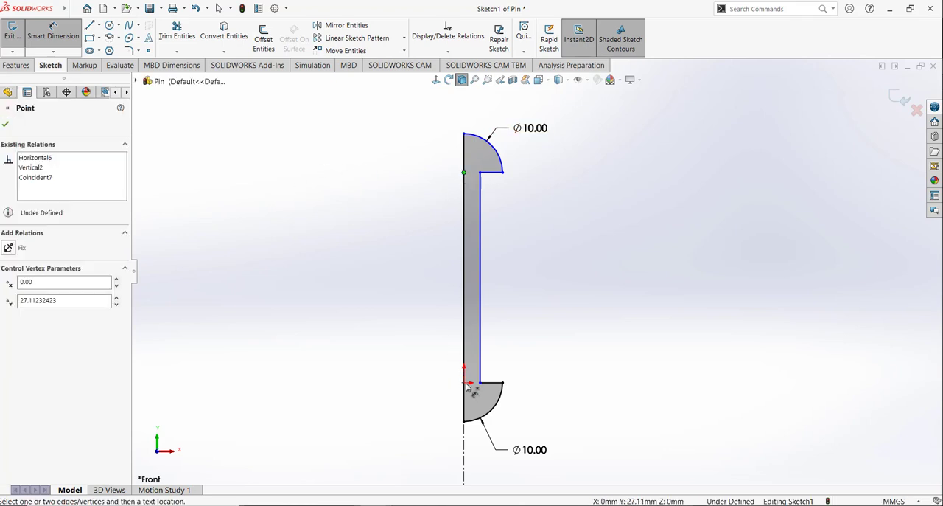
click(537, 295)
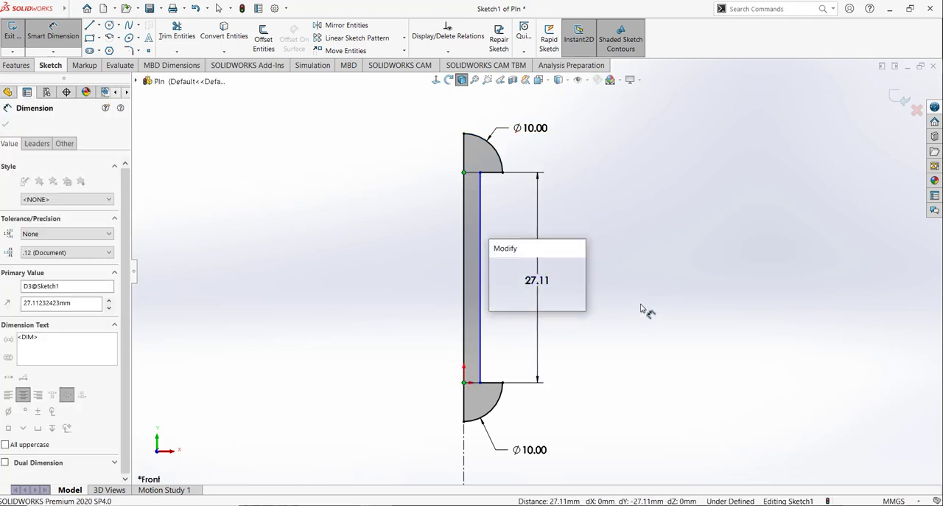
text(20)
key(Return)
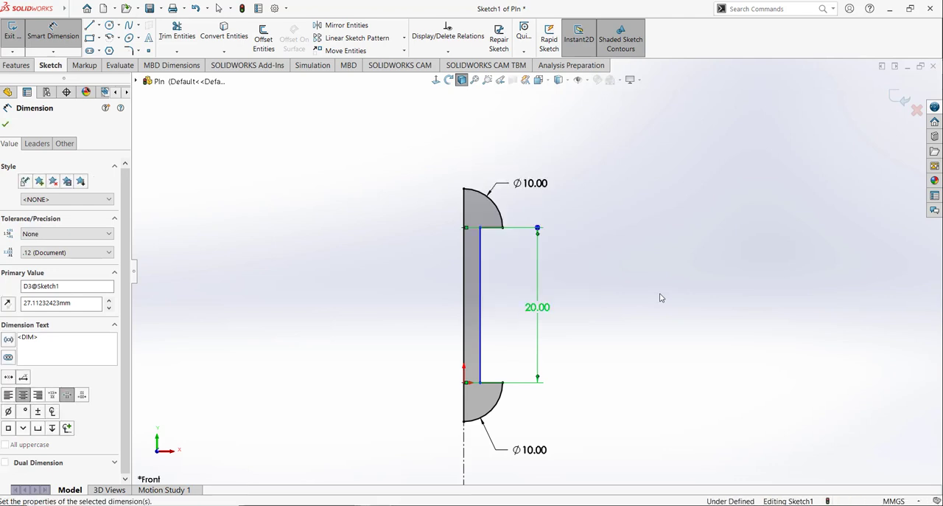
click(661, 297)
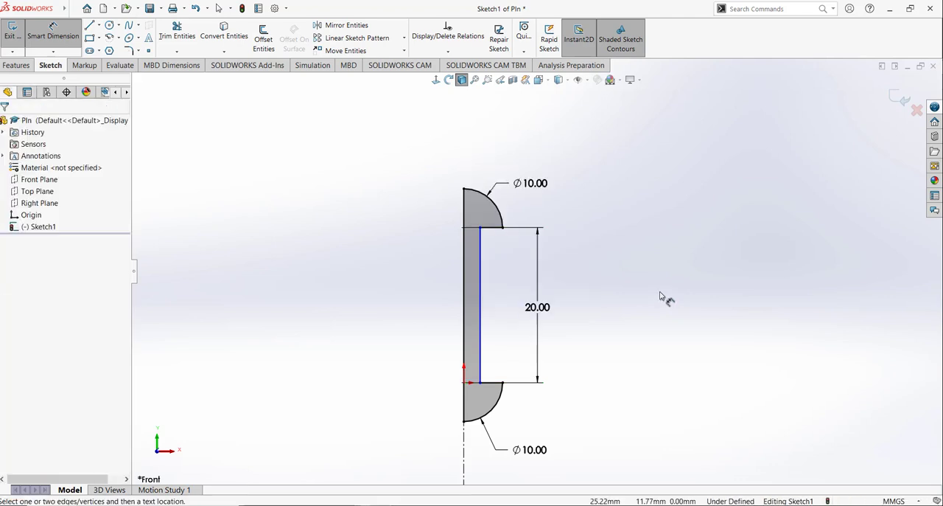
Step: Dimension the gap between the shaft's outer line and the vertical centre line to 2.5 mm
click(479, 272)
click(464, 271)
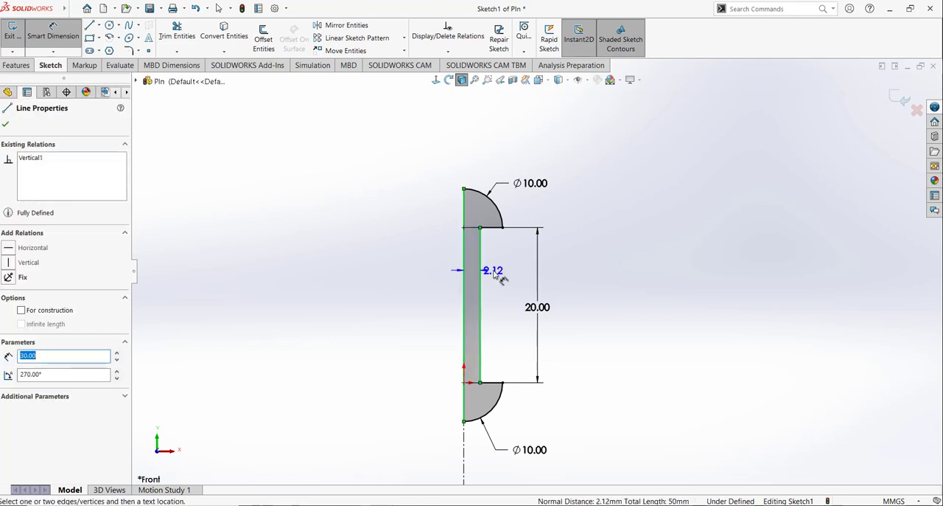
click(494, 273)
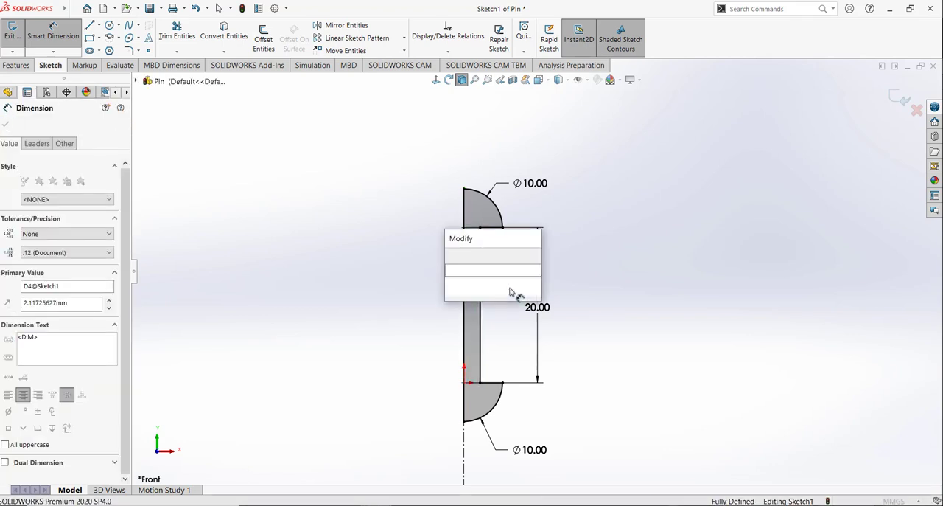
text(2.5)
key(Return)
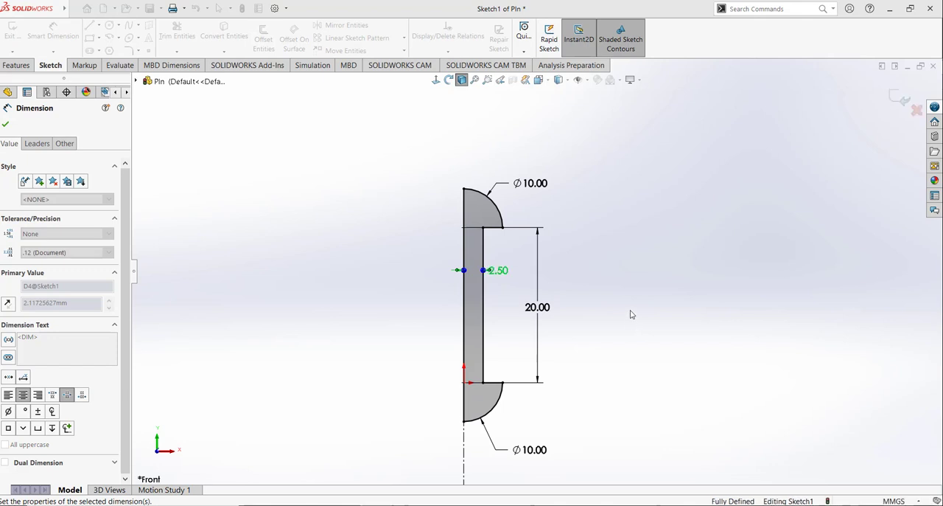
key(Escape)
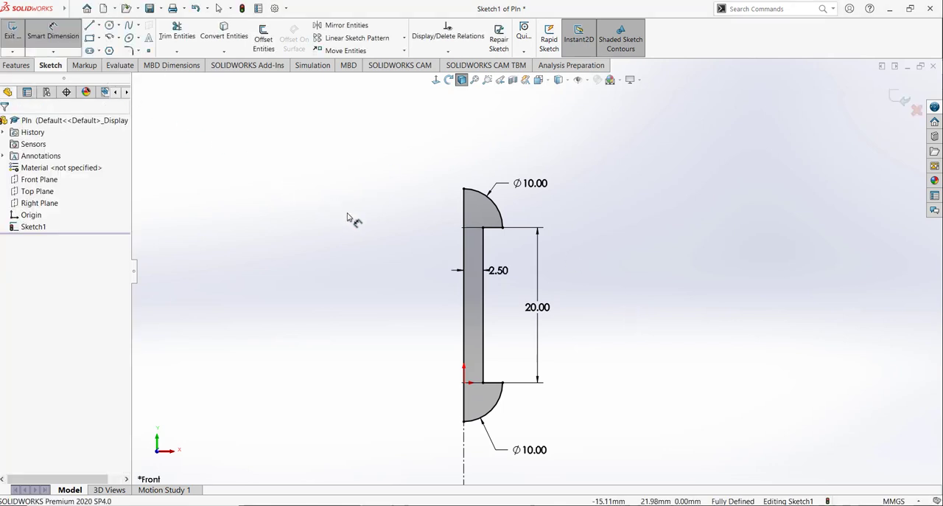
Step: Revolve the half profile 360 degrees about the vertical centerline to form the solid pin, and save the part
click(16, 65)
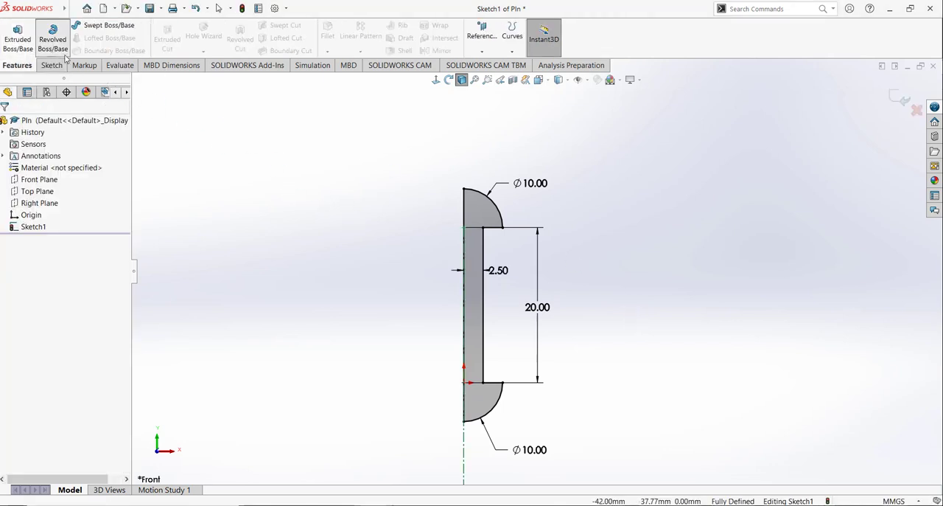
click(62, 48)
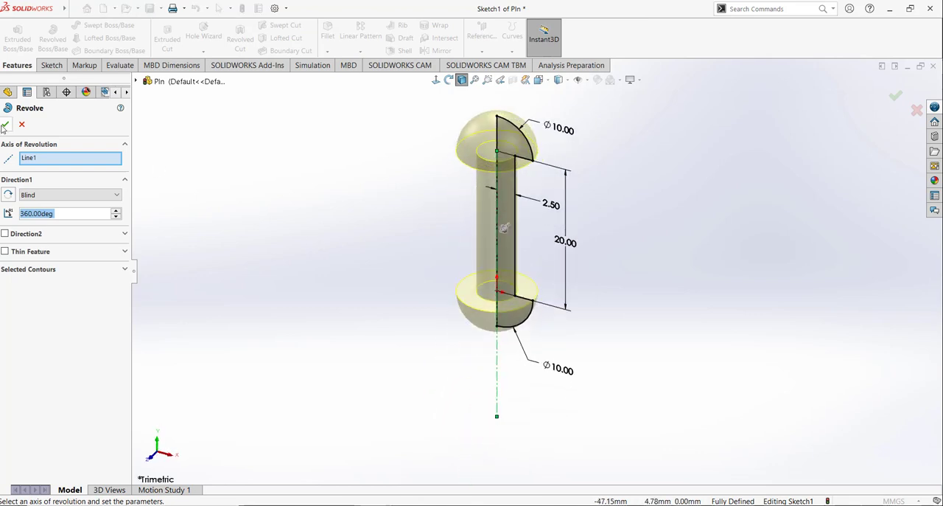
click(6, 125)
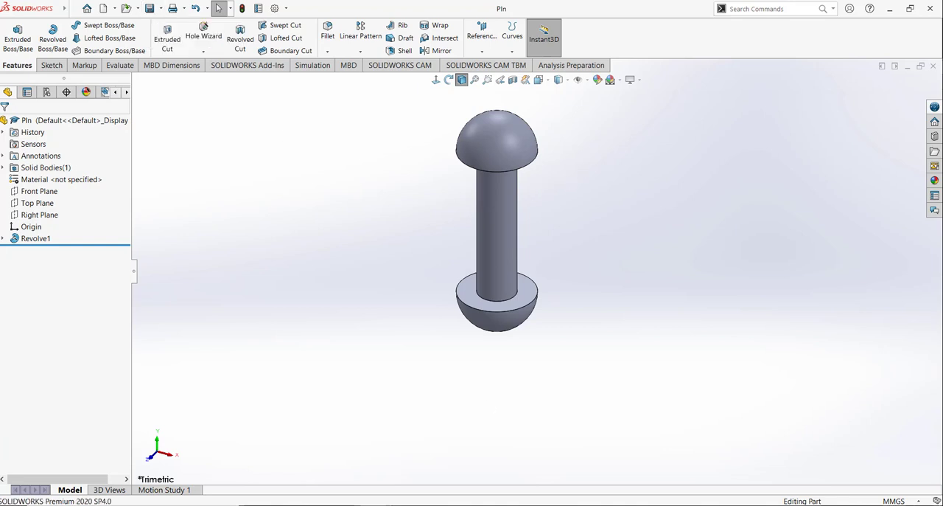
click(405, 504)
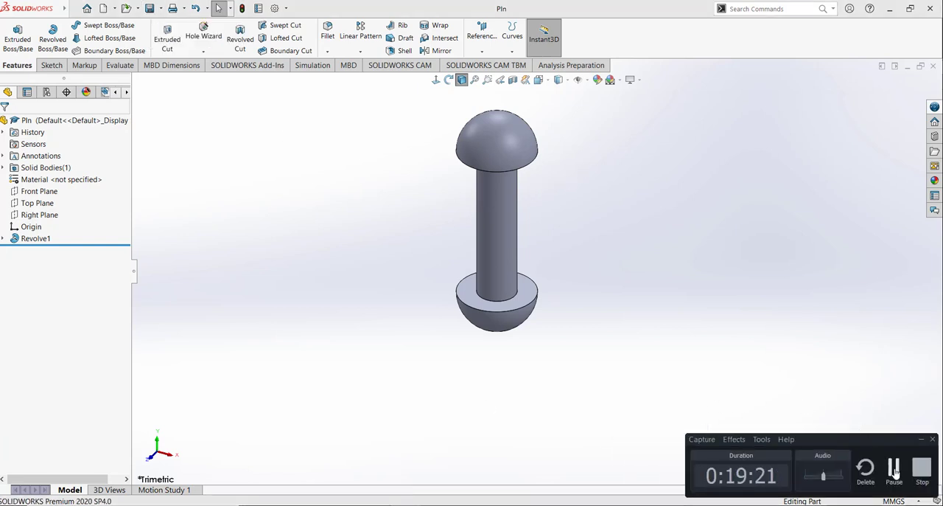
click(895, 473)
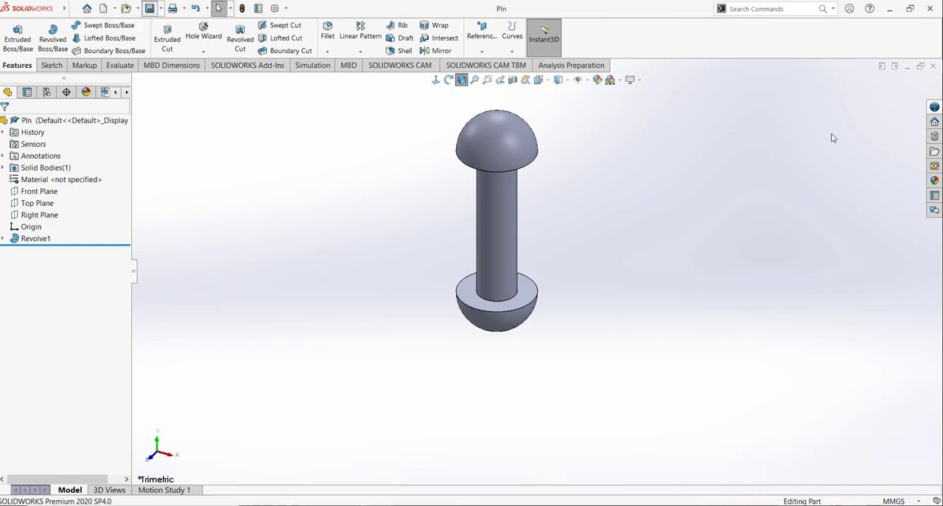
Step: Close the pin part and create a new assembly document
click(933, 65)
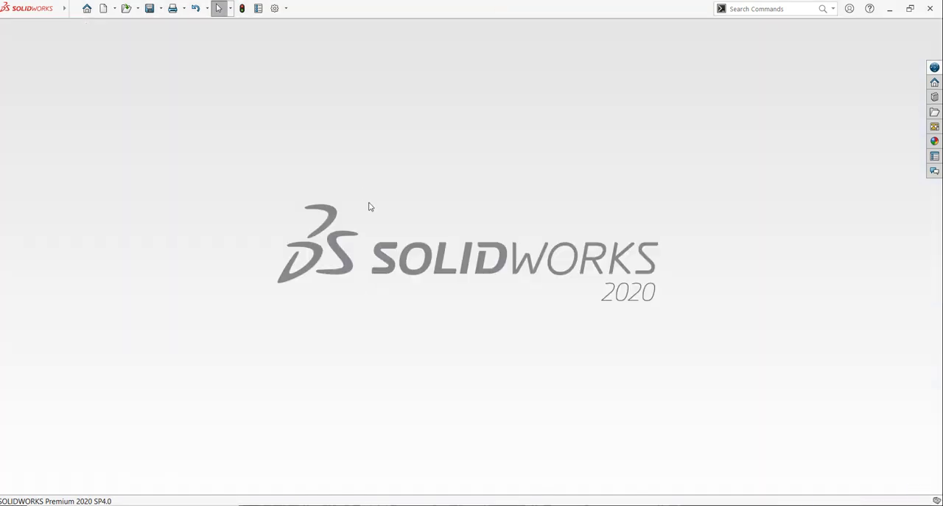
key(ctrl+n)
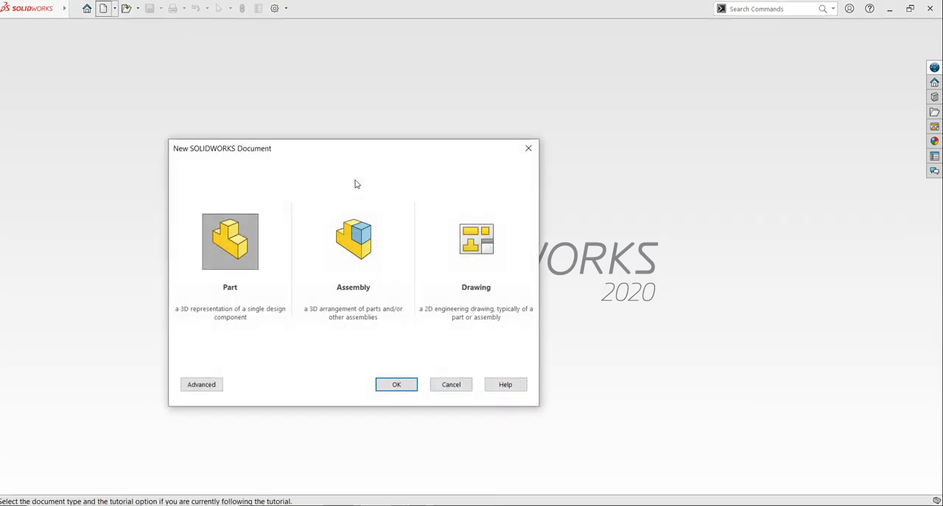
click(353, 241)
click(392, 385)
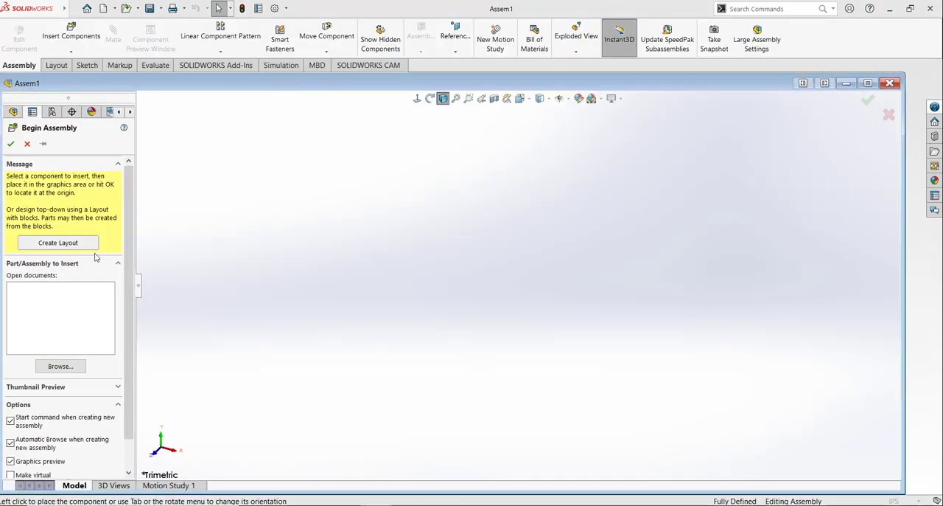
Step: Display the part files as thumbnails and place Lower Jaw as the assembly's first component, accepting the educational-version notice
right_click(451, 246)
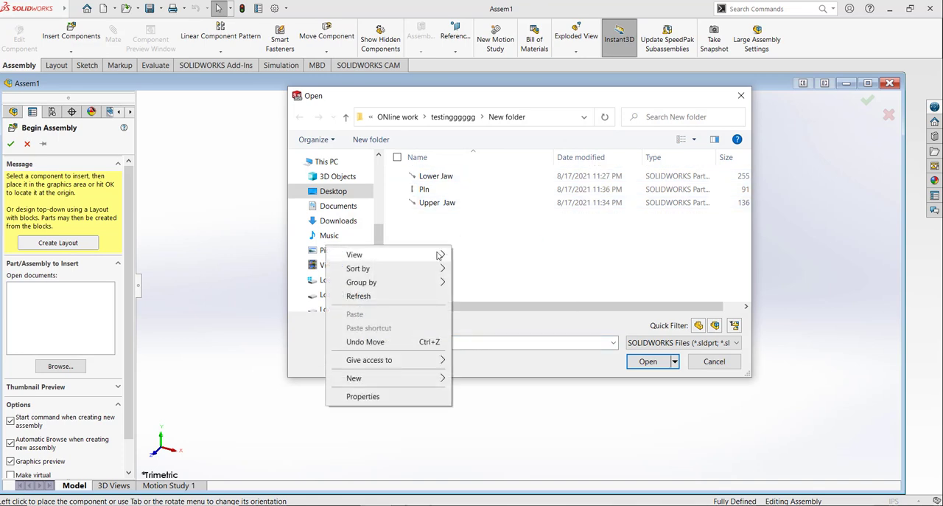
mouse_move(440, 255)
click(516, 269)
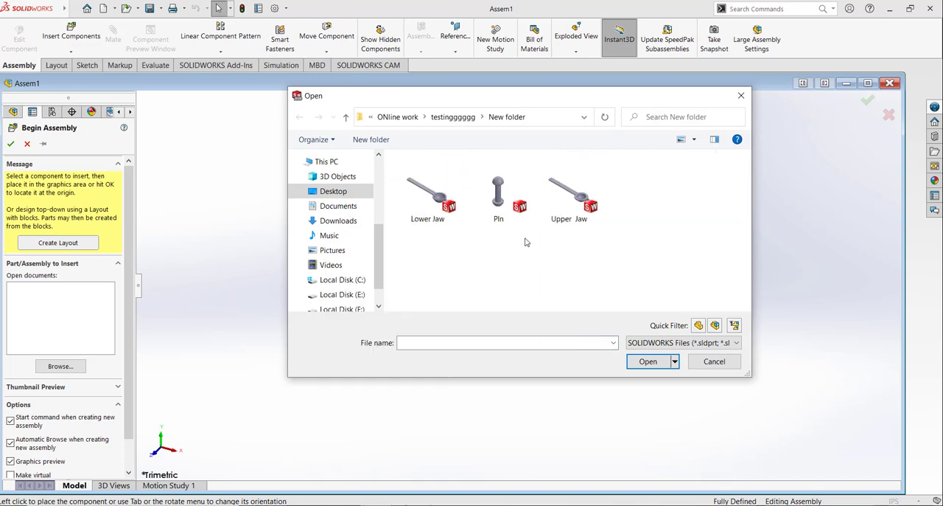
click(436, 222)
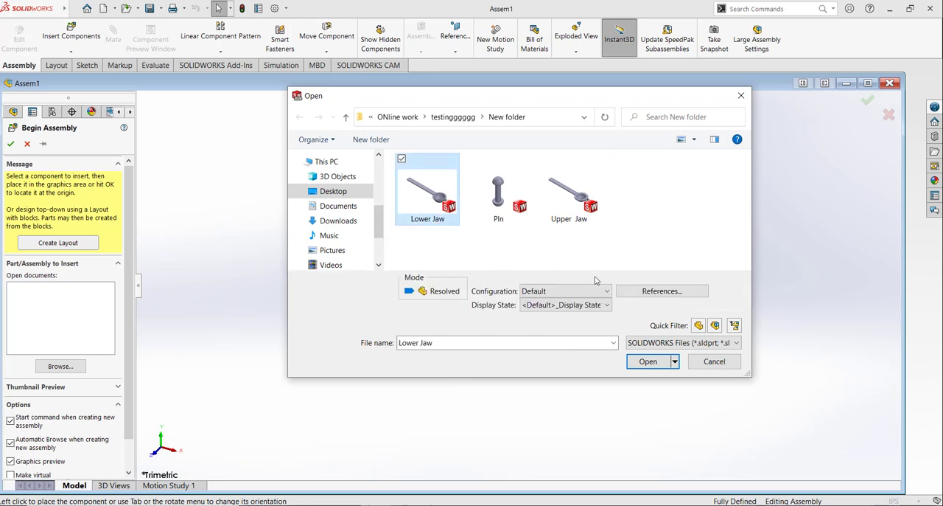
click(642, 361)
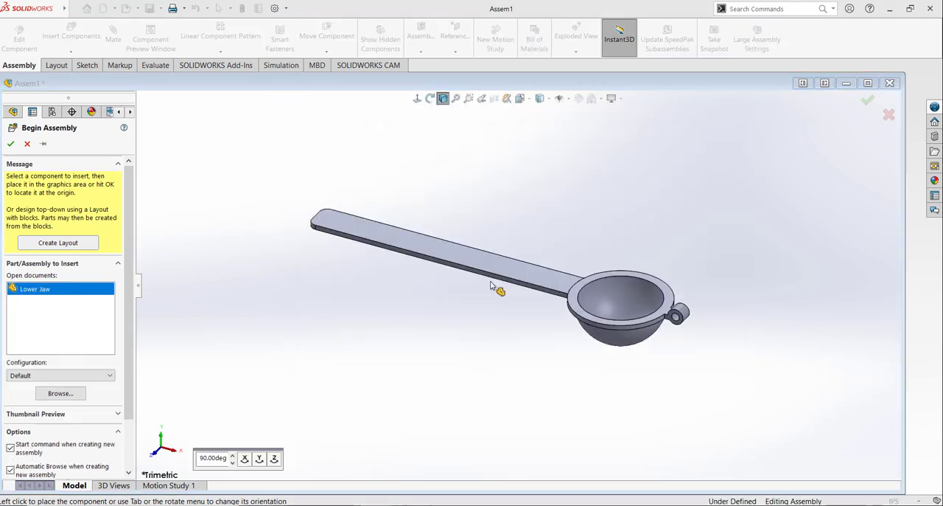
click(437, 313)
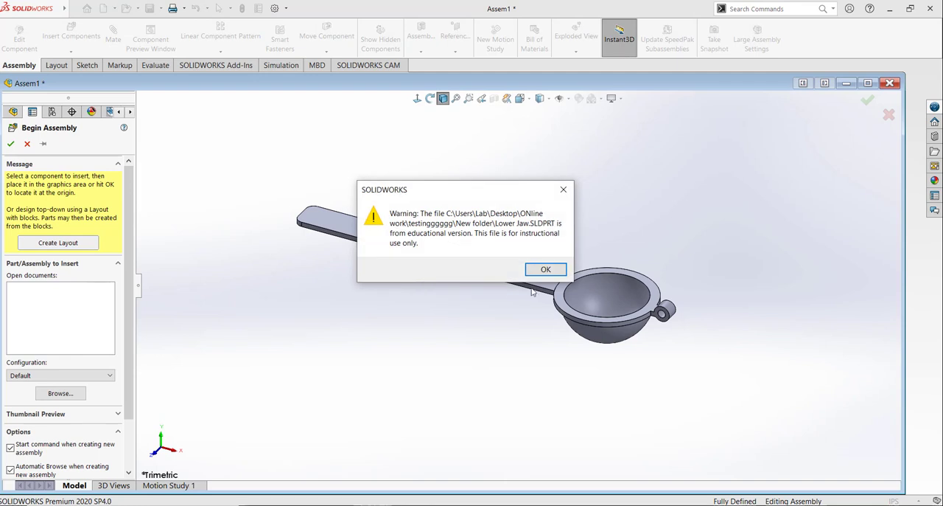
click(546, 269)
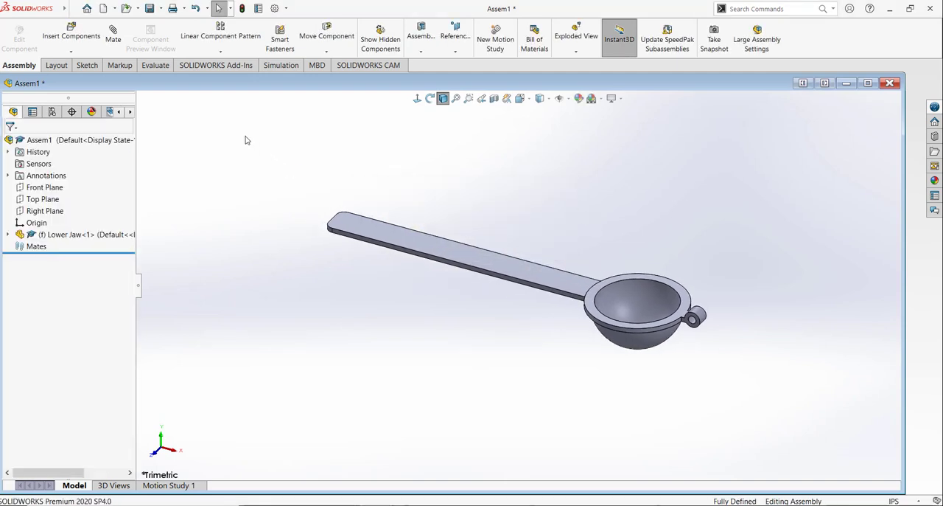
Step: Insert the Upper Jaw part into the assembly and place it above and behind the lower jaw
click(71, 33)
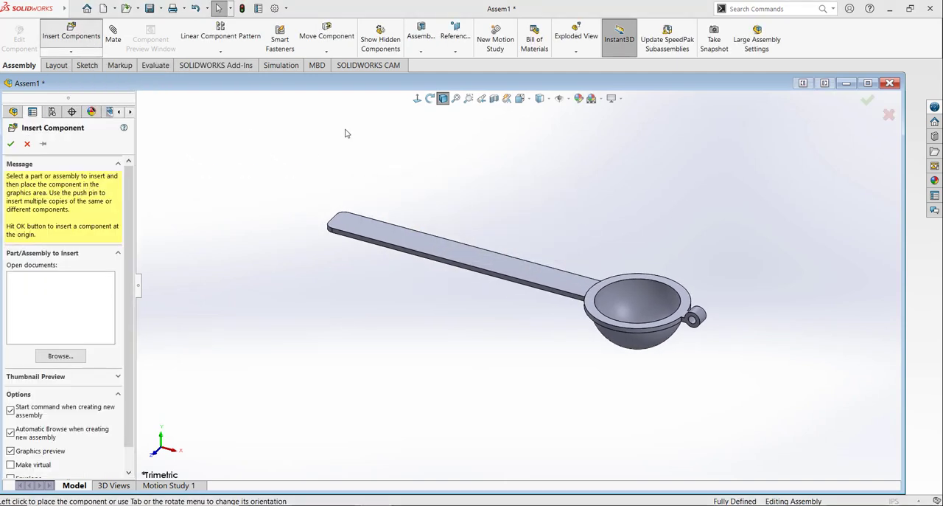
click(565, 216)
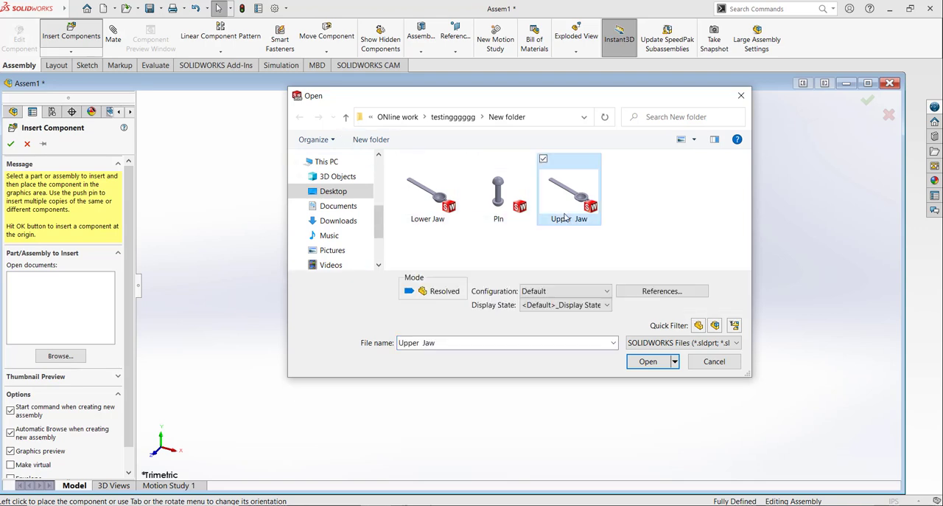
click(647, 361)
click(507, 284)
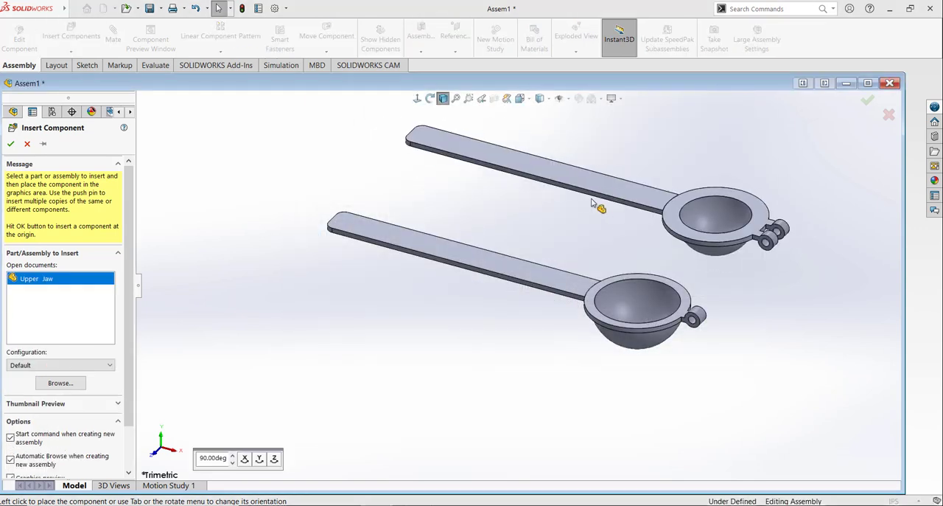
click(737, 257)
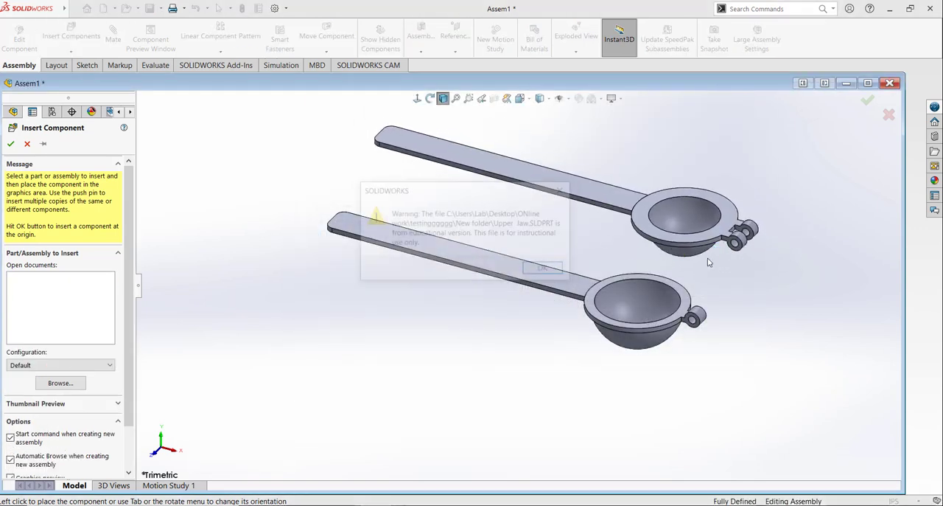
click(545, 269)
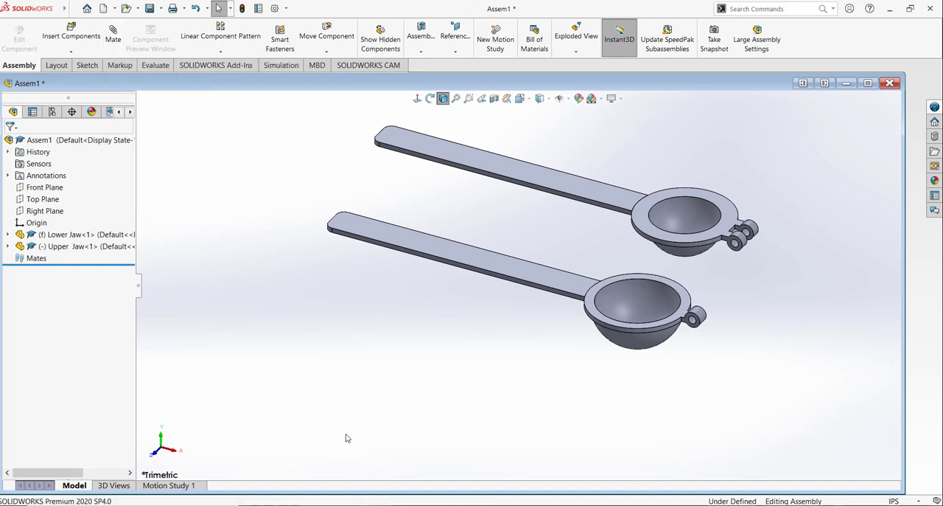
click(413, 504)
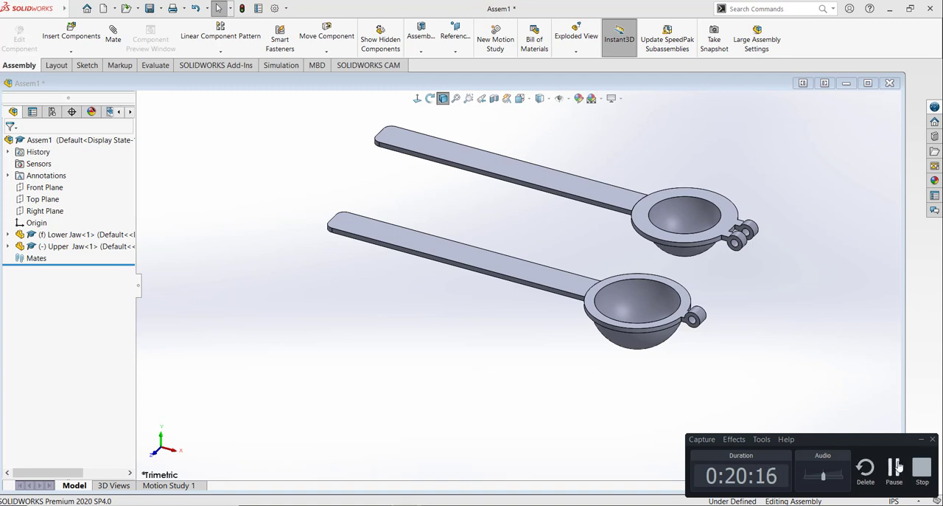
click(775, 337)
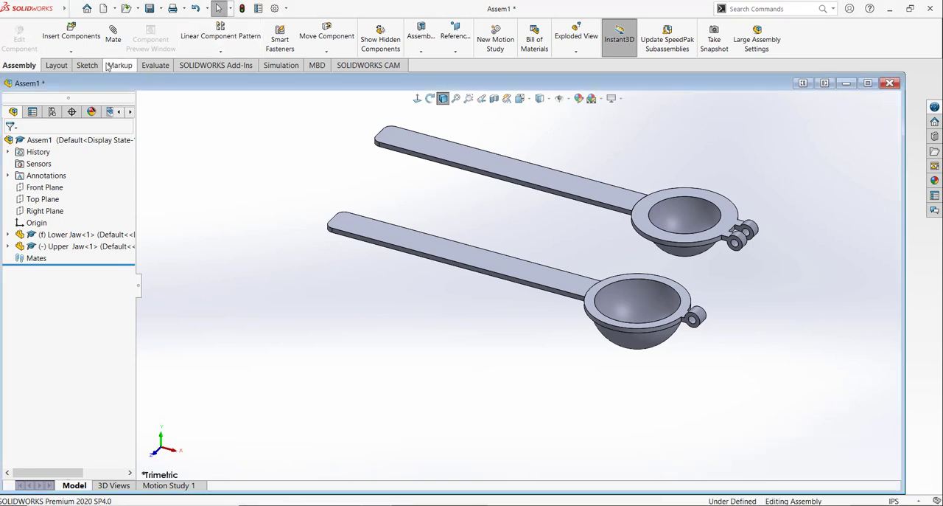
Step: Maximize the assembly window and add a concentric mate between the upper jaw's front hinge hole and the lower jaw's hinge hole
double_click(538, 83)
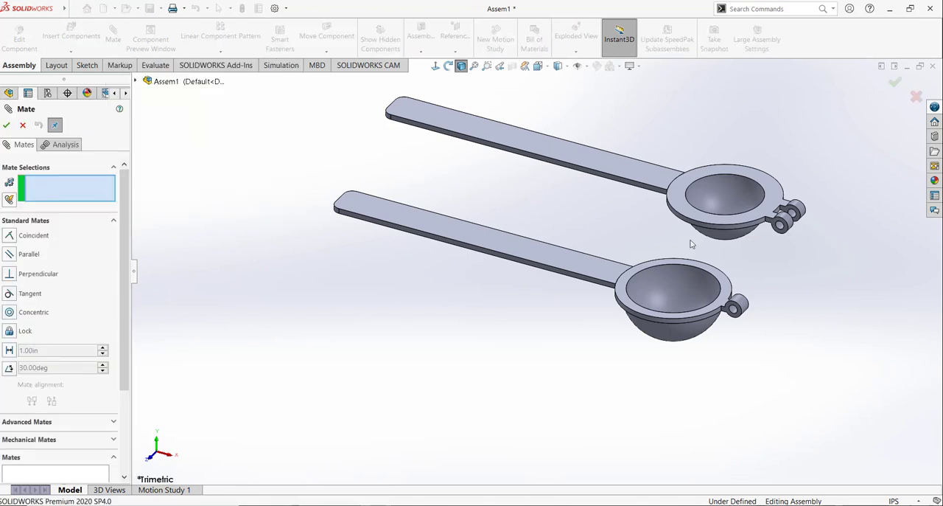
scroll(784, 274, down, 2)
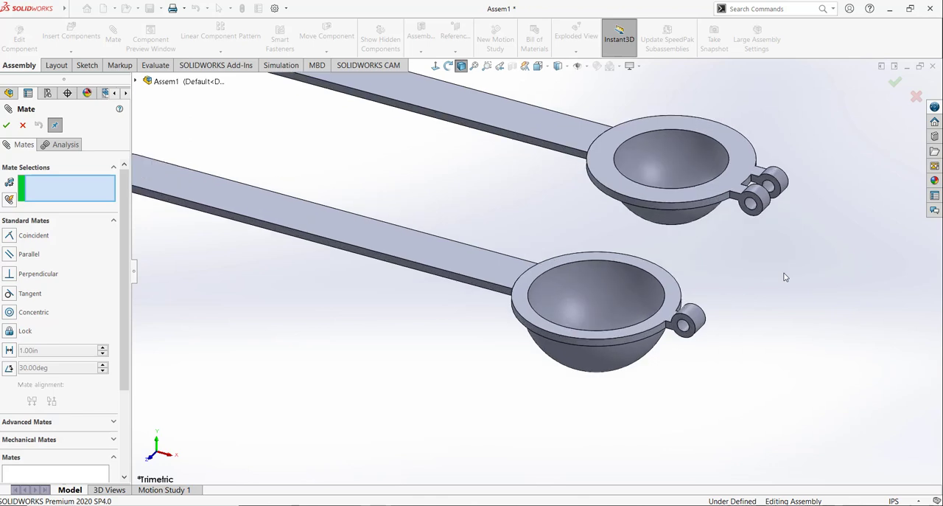
click(749, 205)
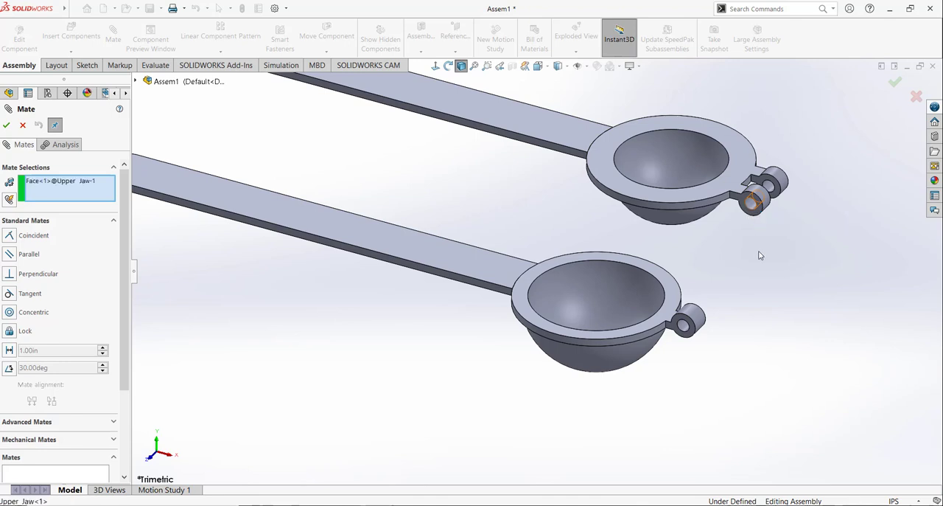
click(685, 332)
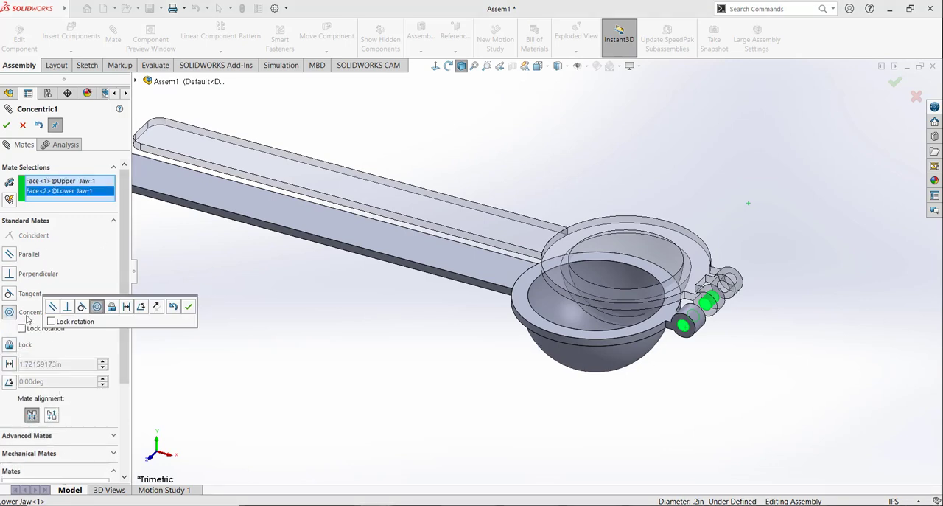
click(189, 308)
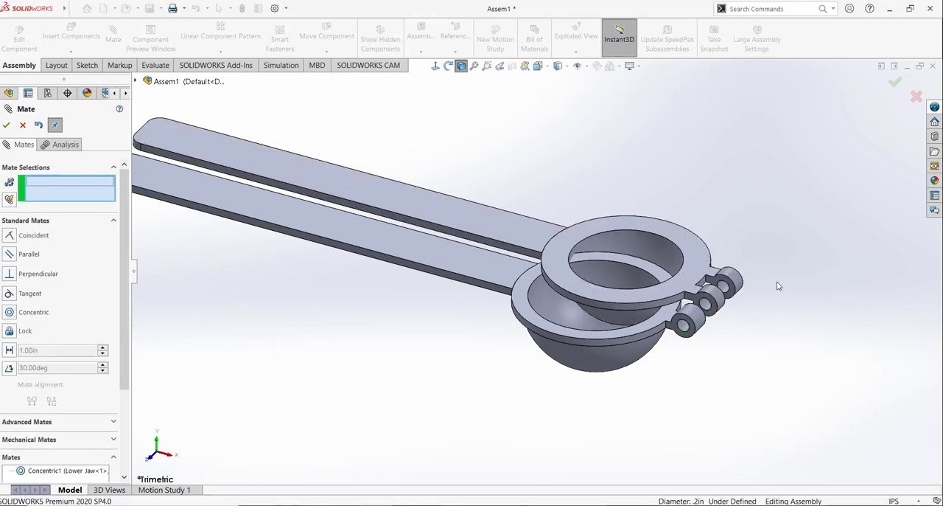
scroll(750, 316, down, 3)
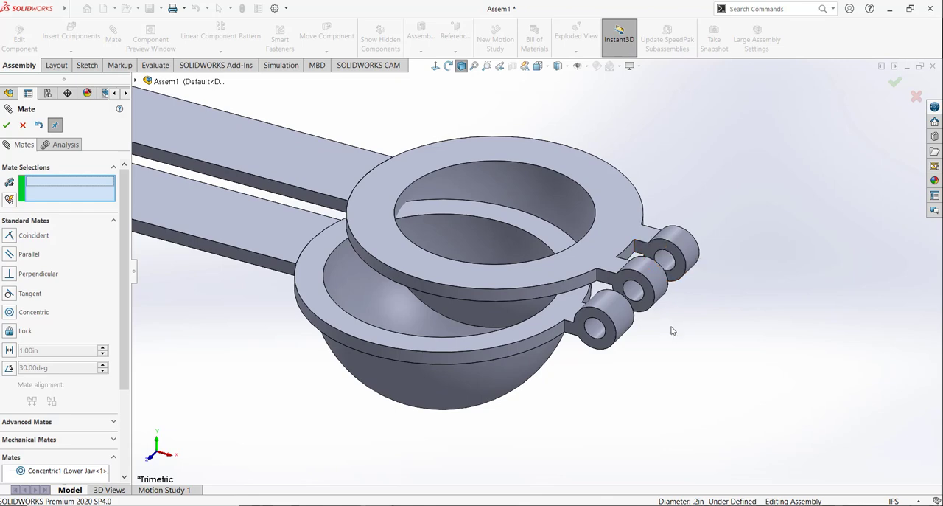
Step: Add a coincident mate between the inner face of the upper jaw's rear hinge knuckle and the rear face of the lower jaw's knuckle
middle_drag(659, 337, 603, 333)
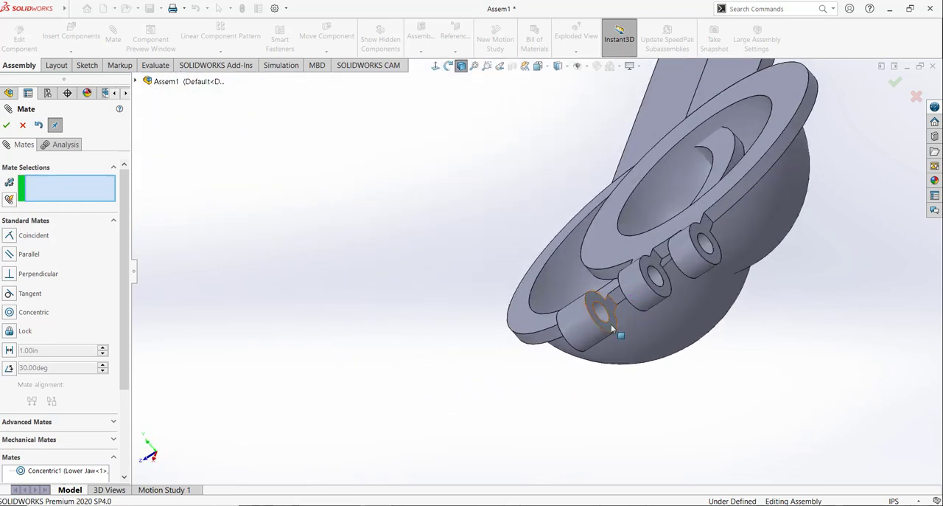
middle_drag(539, 391, 631, 392)
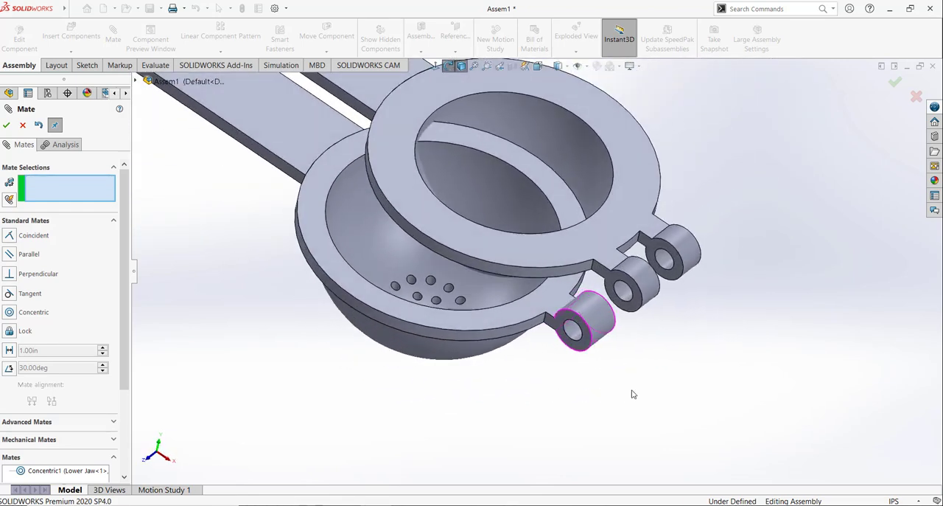
click(665, 255)
middle_drag(667, 347, 532, 359)
click(591, 329)
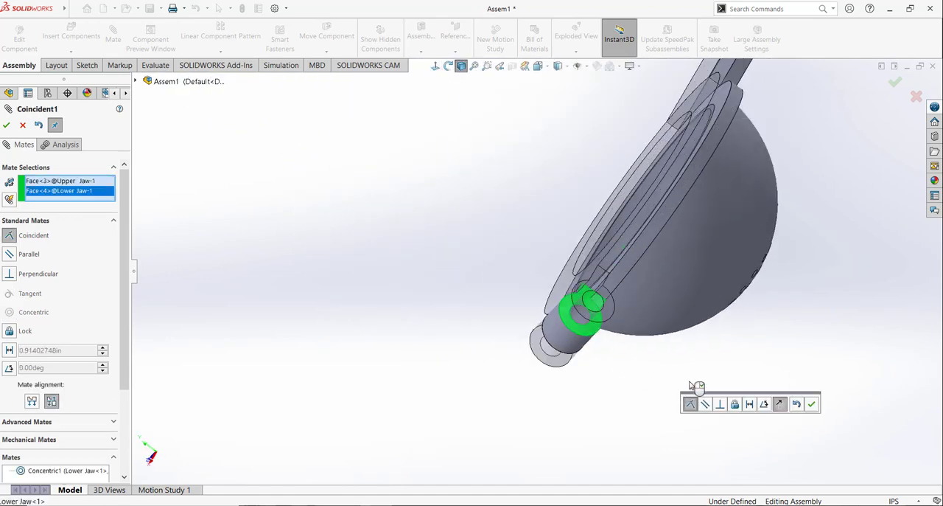
click(812, 407)
middle_drag(666, 376, 596, 120)
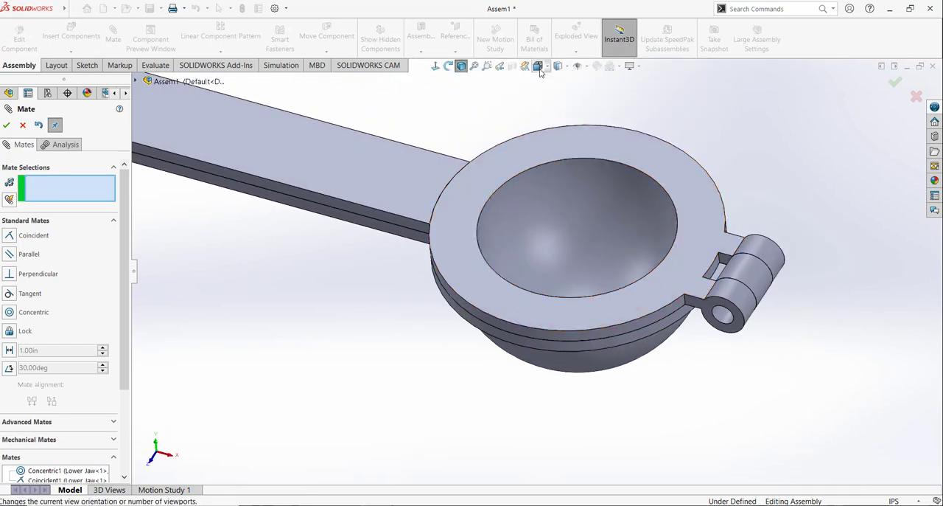
Step: Show the assembly in isometric view, swing the upper jaw's handle partly open about the hinge, and finish mating
click(539, 65)
click(594, 95)
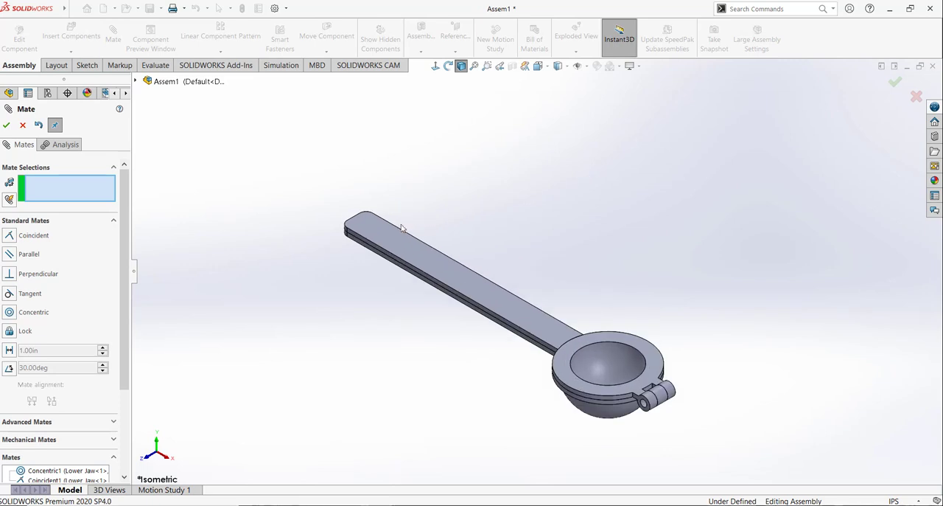
drag(404, 216, 484, 191)
click(8, 125)
Step: Insert the Pin part into the assembly beside the jaws and accept the educational-version notice
click(71, 34)
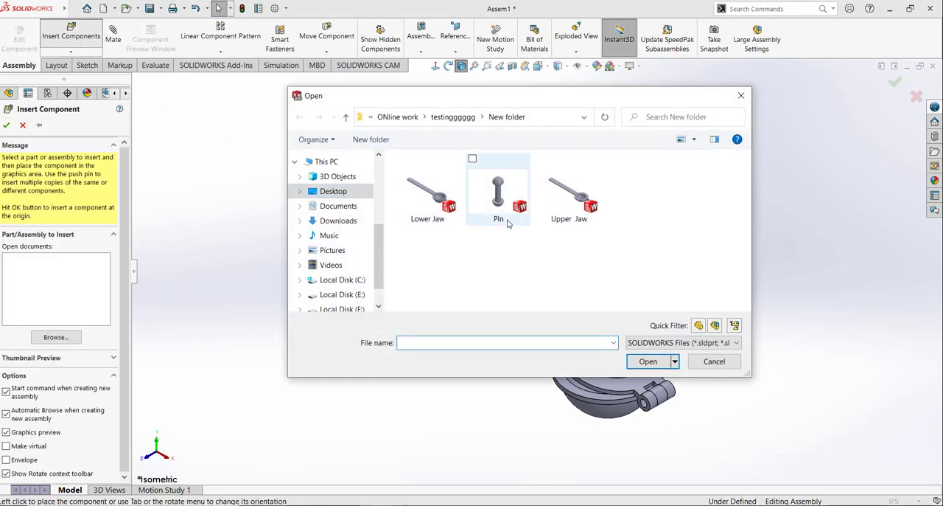
click(508, 221)
click(643, 359)
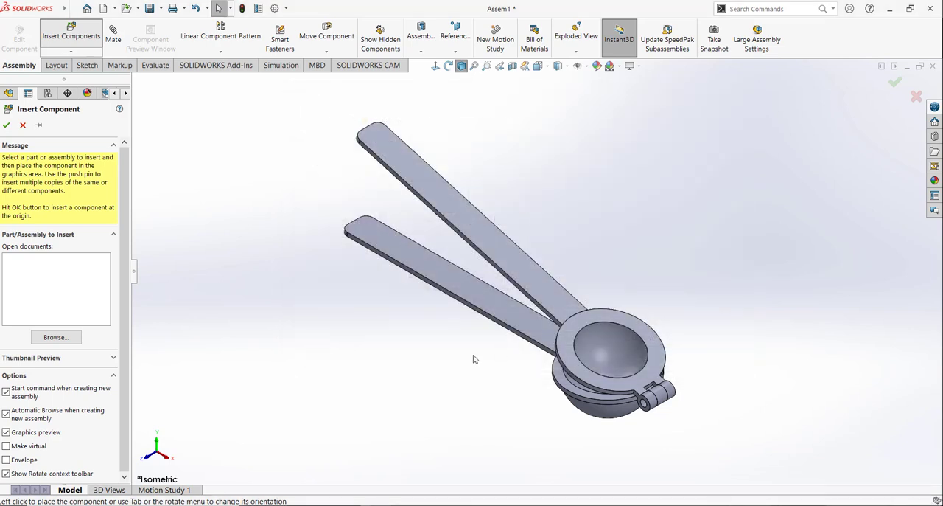
click(485, 396)
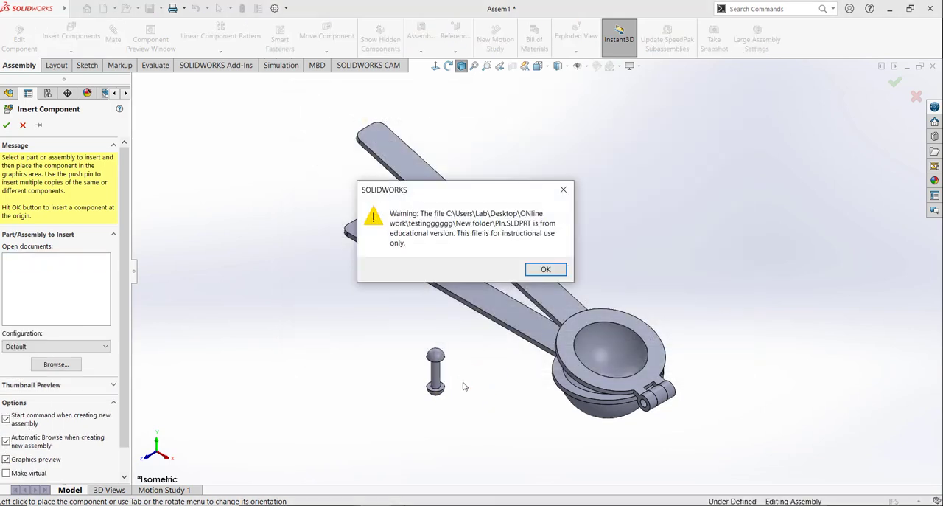
click(544, 271)
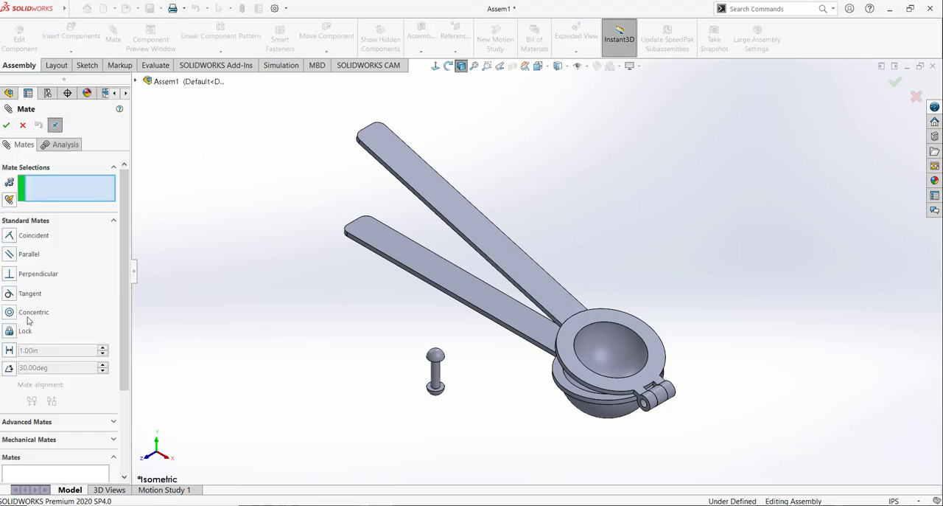
Step: Add a concentric mate between the pin's cylindrical shaft and the upper jaw's front hinge hole
click(439, 376)
scroll(634, 412, down, 5)
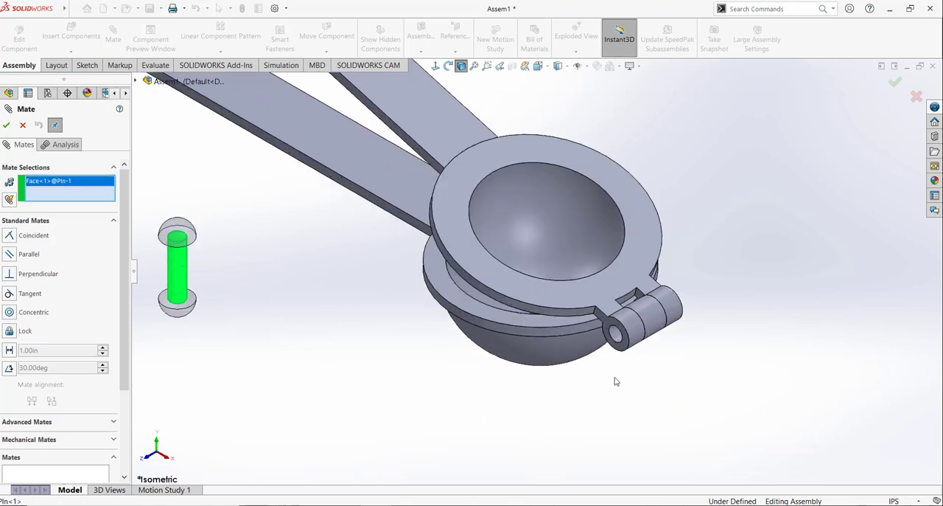
click(619, 336)
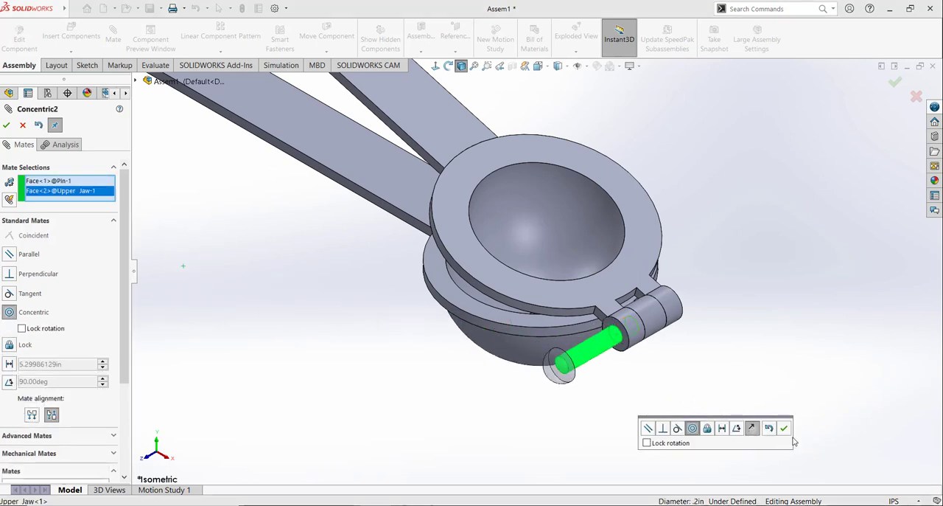
click(784, 429)
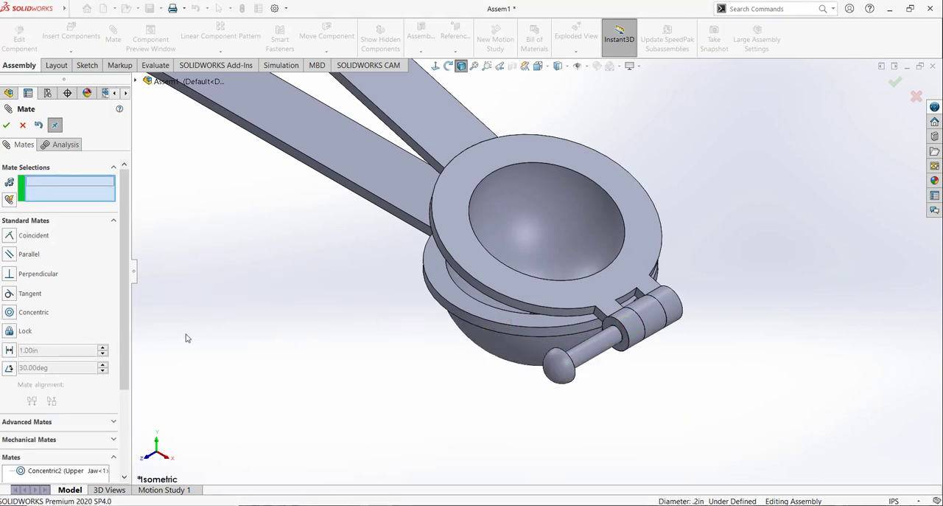
click(611, 330)
middle_drag(608, 389, 501, 430)
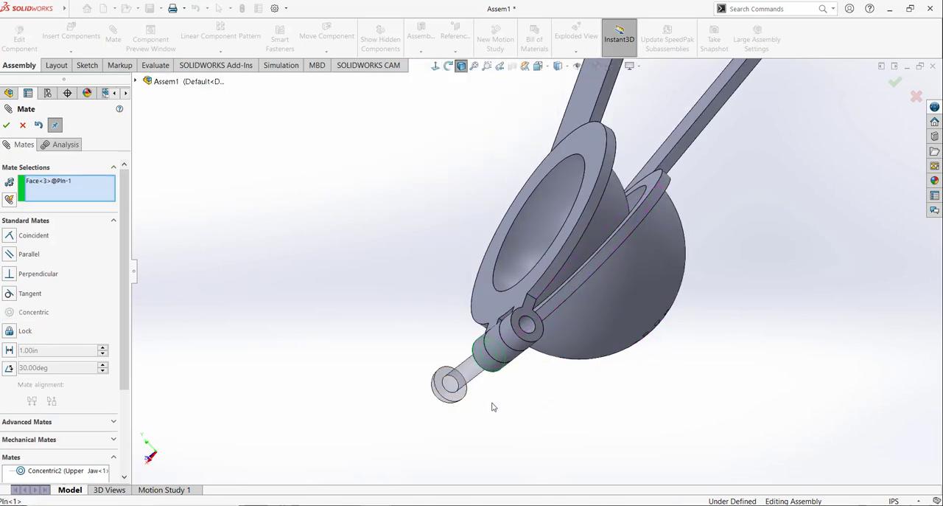
middle_drag(494, 407, 287, 354)
right_click(82, 190)
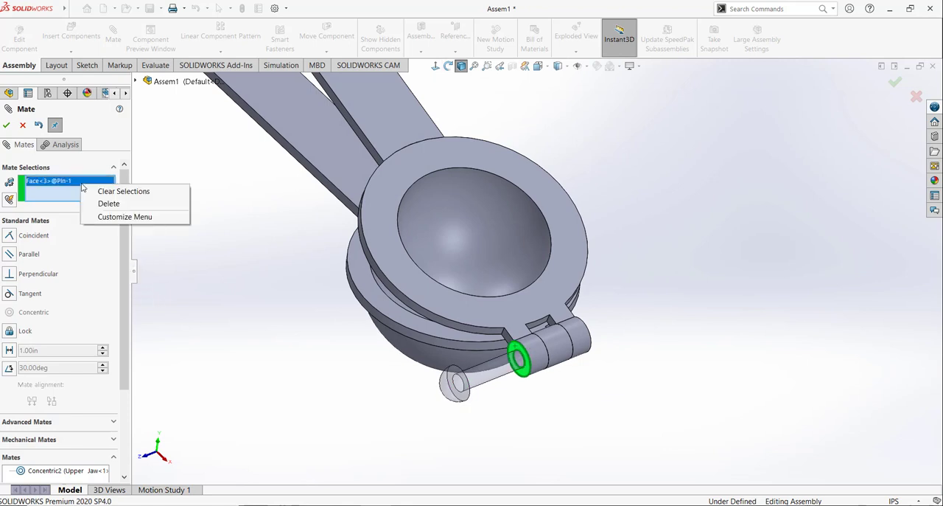
click(125, 190)
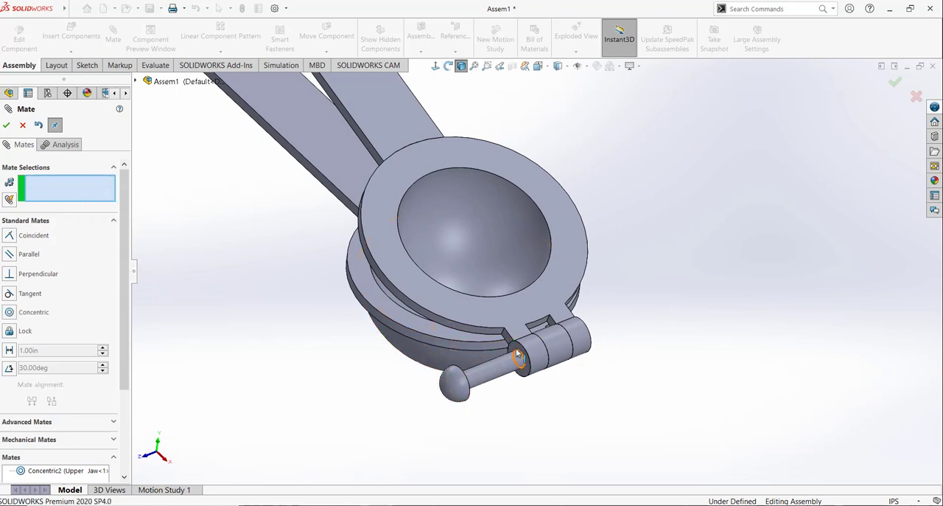
Step: Pull the pin out along the hinge axis and mate its outer head's flat inner face coincident with the upper jaw's front knuckle face
middle_drag(553, 400, 487, 423)
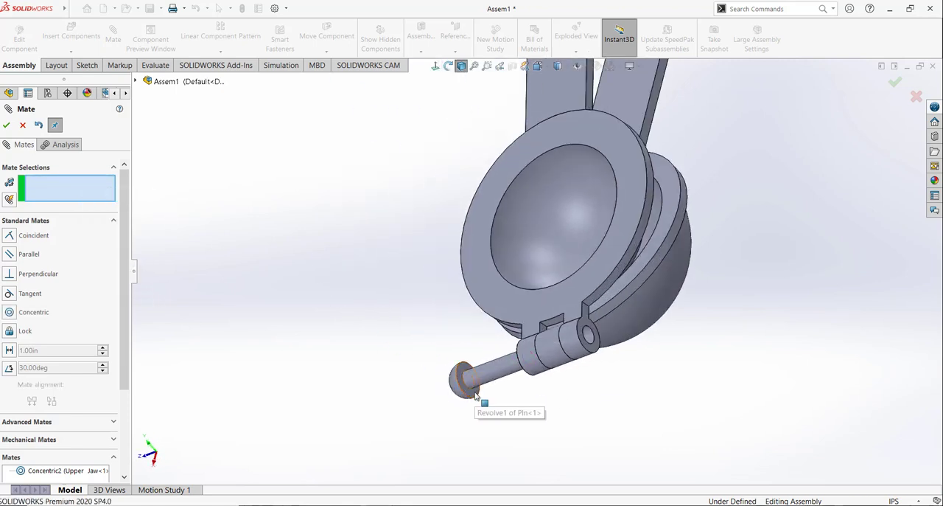
drag(503, 377, 470, 417)
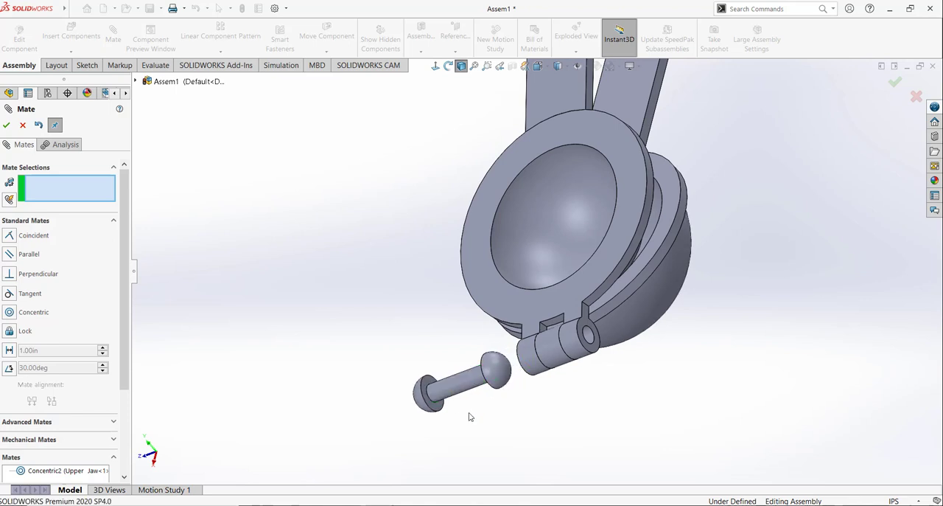
click(440, 409)
middle_drag(489, 417, 545, 390)
click(511, 345)
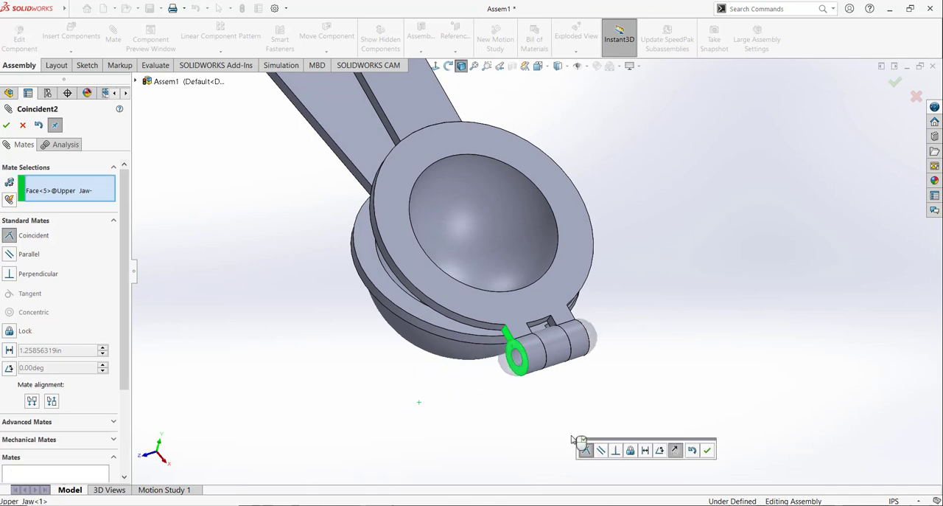
click(707, 450)
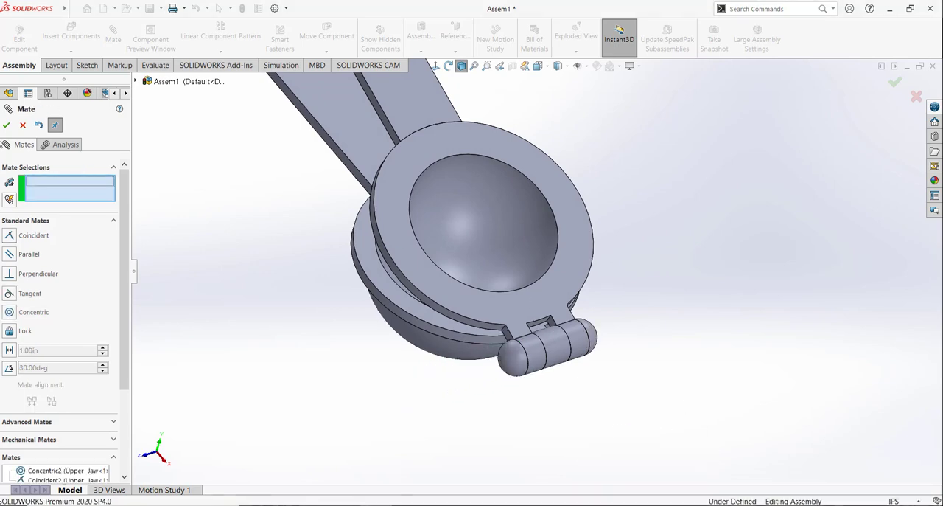
key(Escape)
Step: Show the assembly in isometric view and save it as juicer
click(539, 67)
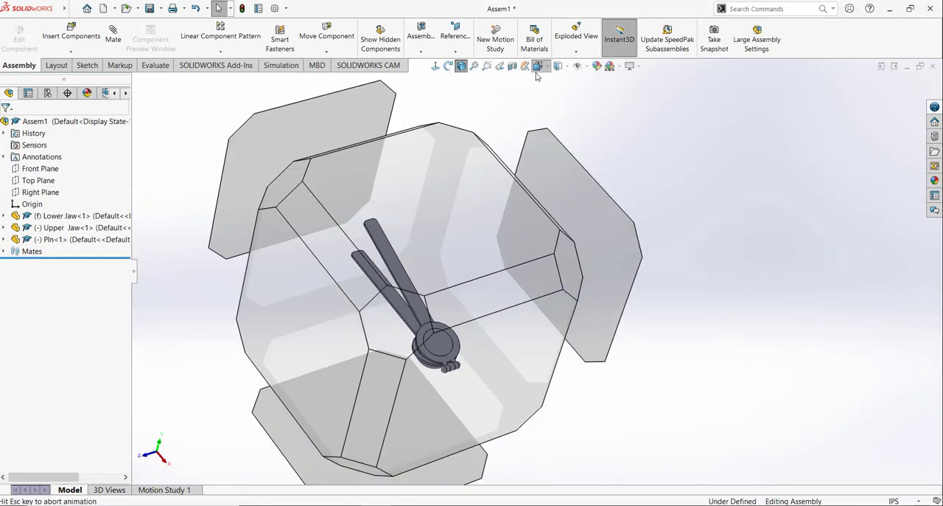
click(595, 95)
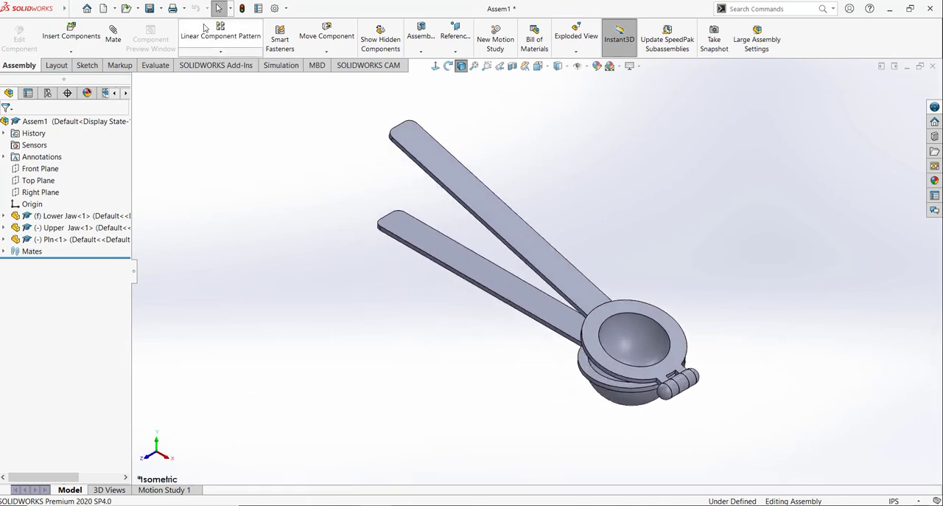
click(154, 10)
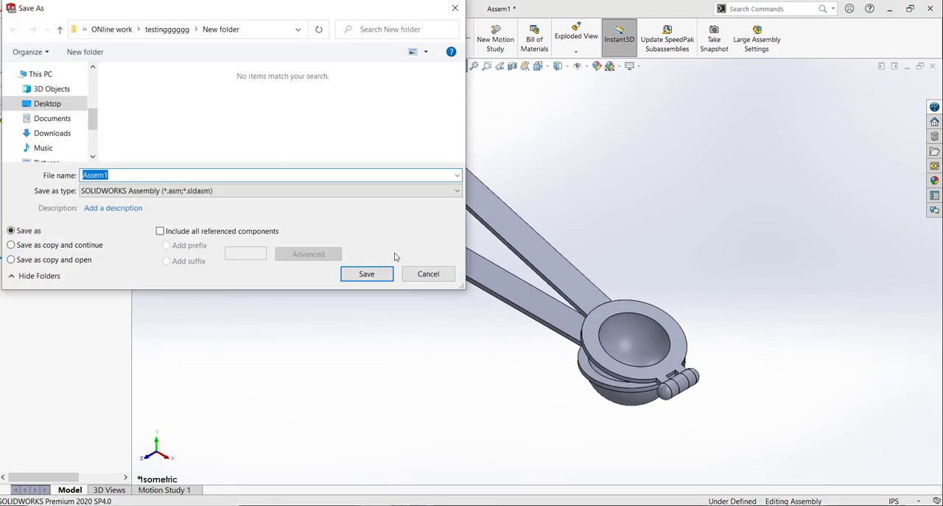
text(juice)
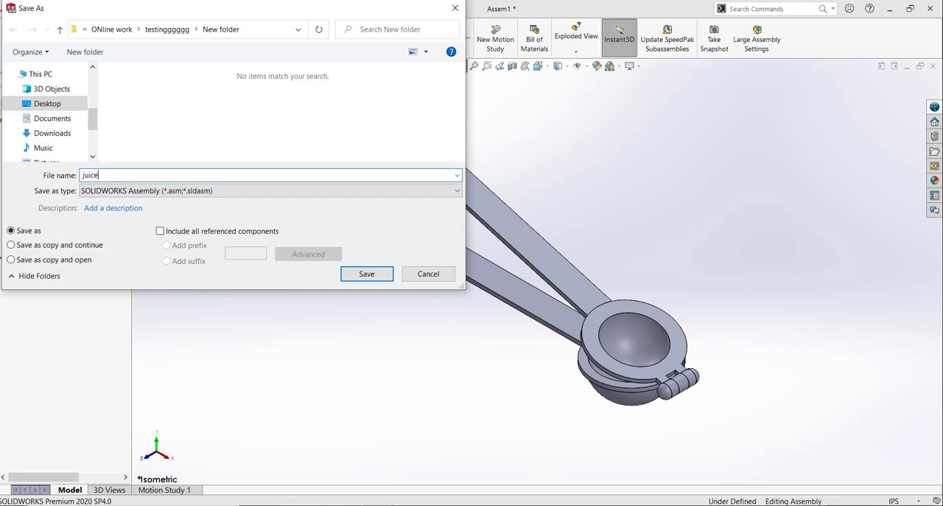
key(Return)
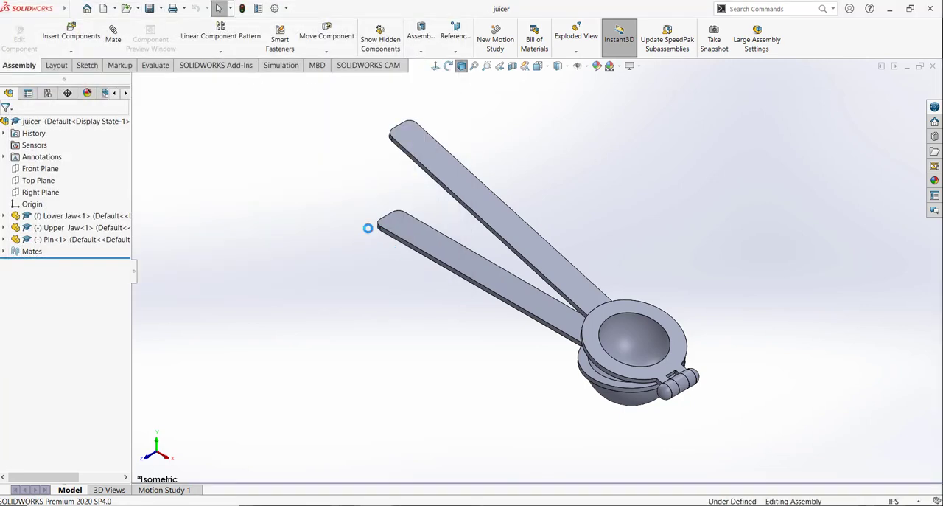
Step: Swing the upper jaw wide open about the hinge pin and inspect the drain holes under the lower jaw's bowl
click(432, 168)
drag(430, 179, 732, 195)
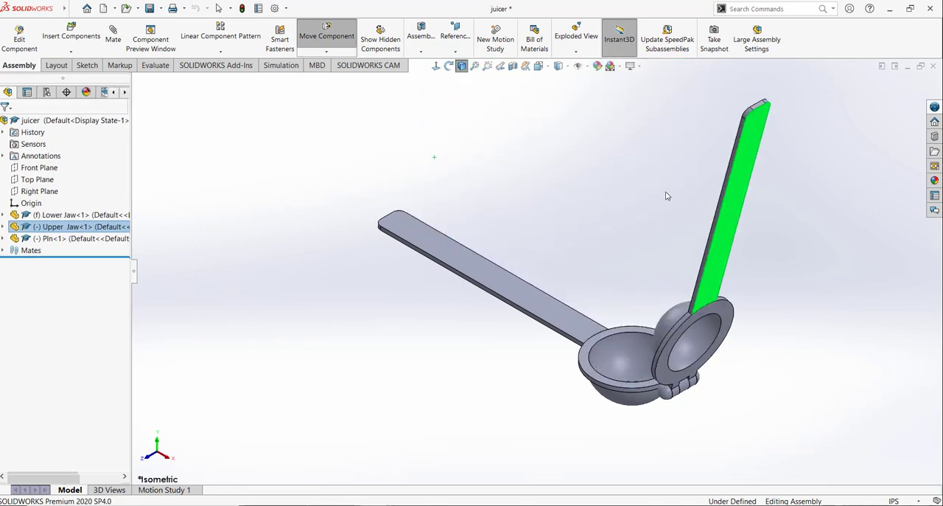
drag(587, 204, 567, 190)
click(543, 246)
middle_drag(545, 249, 600, 123)
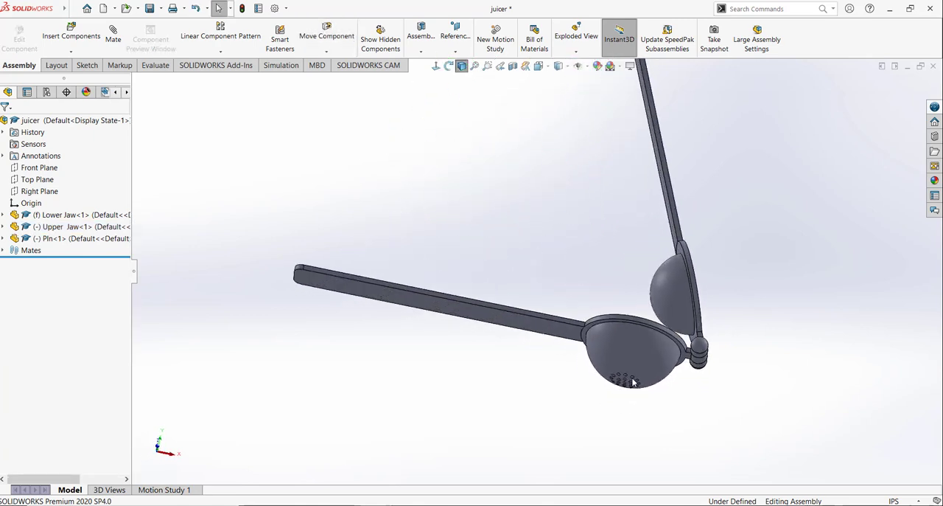
middle_drag(396, 173, 392, 154)
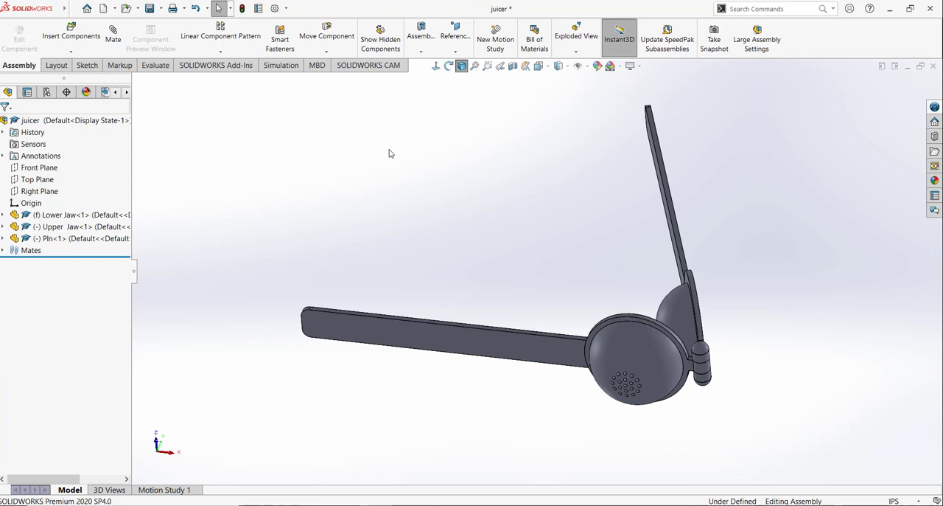
click(410, 505)
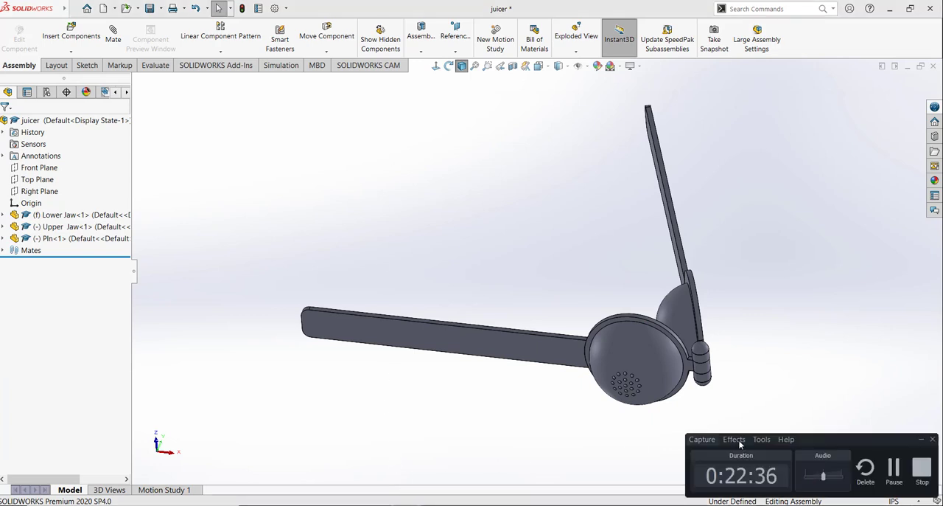